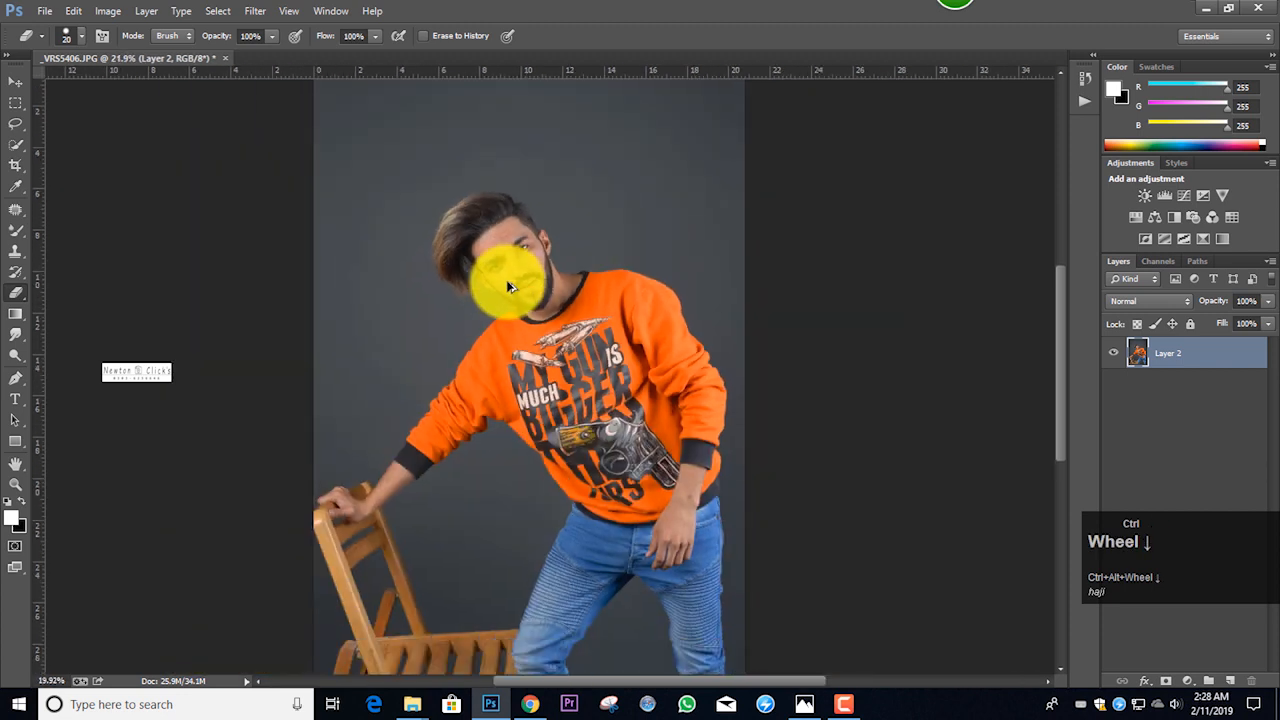
scroll(508, 286, down, 1)
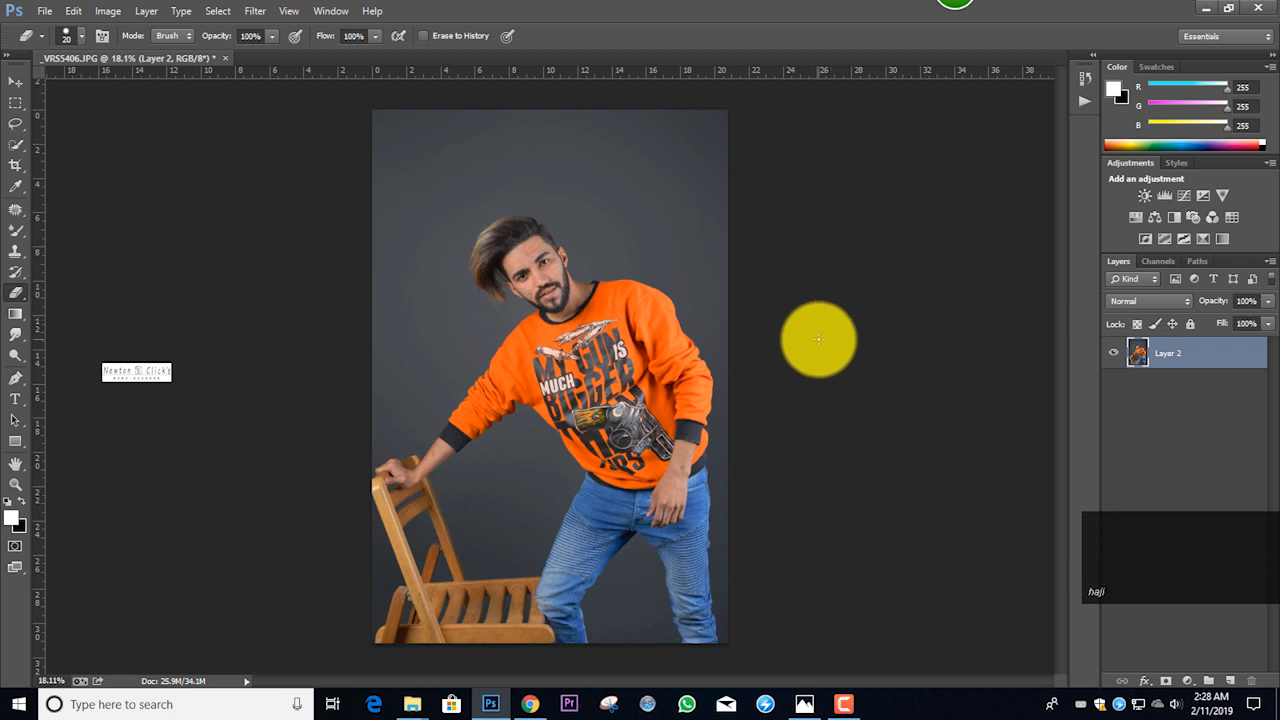
key(ctrl)
scroll(663, 336, up, 2)
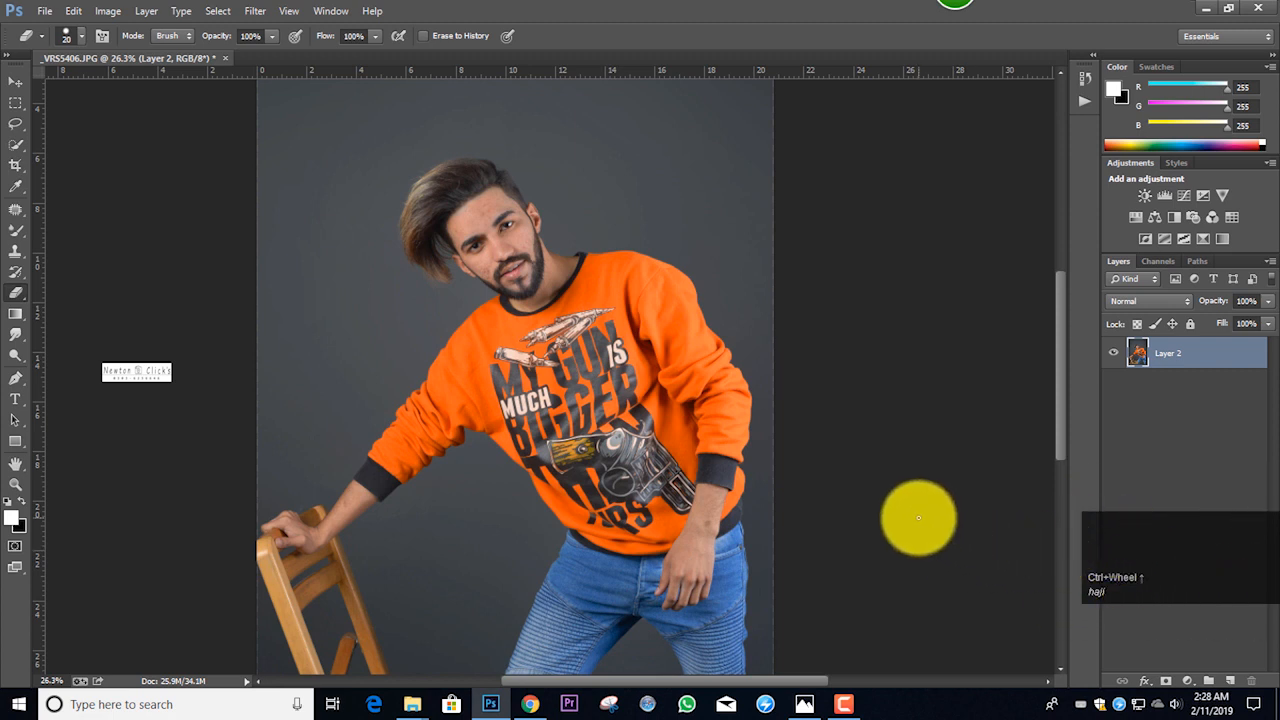
click(946, 517)
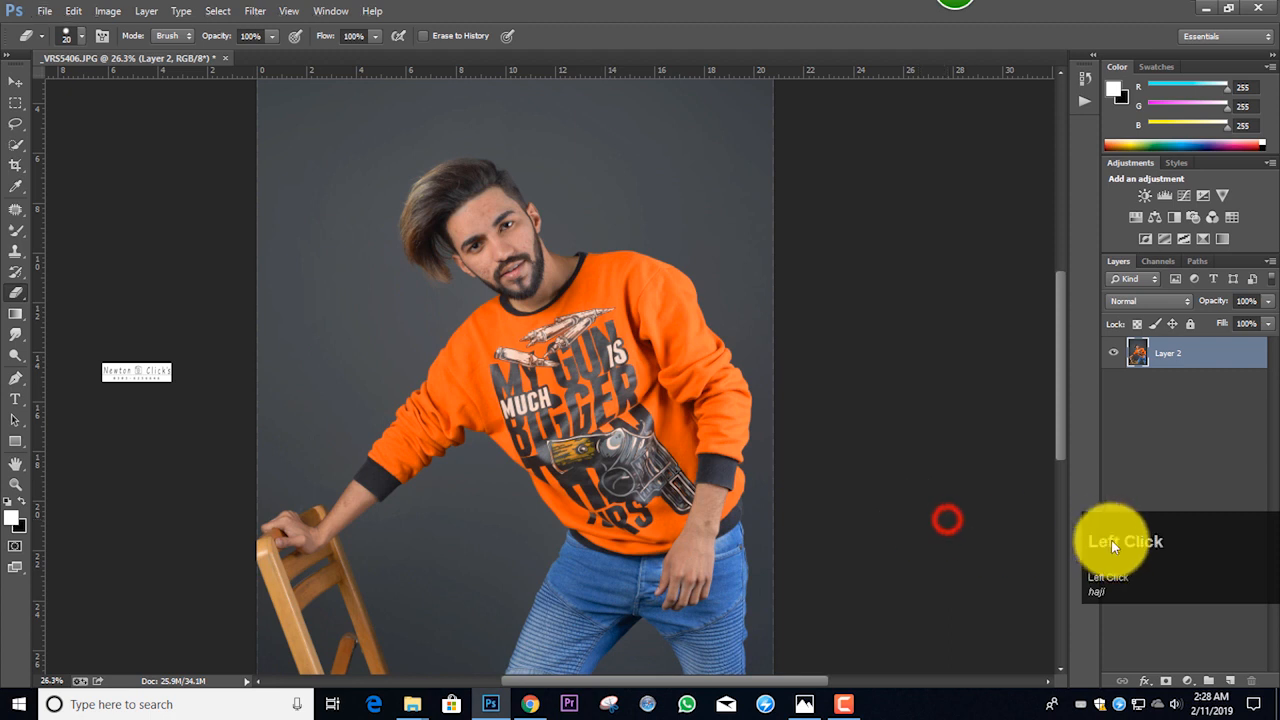
scroll(887, 462, down, 2)
scroll(780, 472, up, 1)
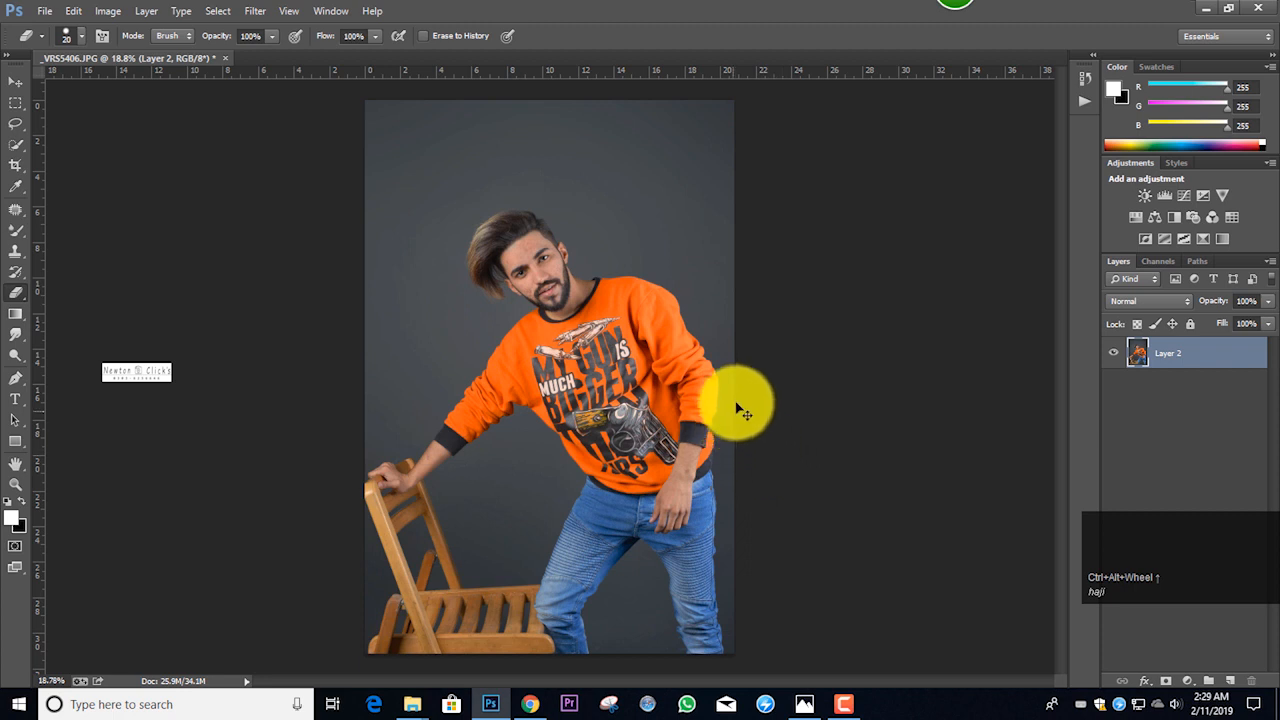
scroll(740, 402, up, 1)
scroll(740, 402, up, 1)
scroll(686, 380, down, 3)
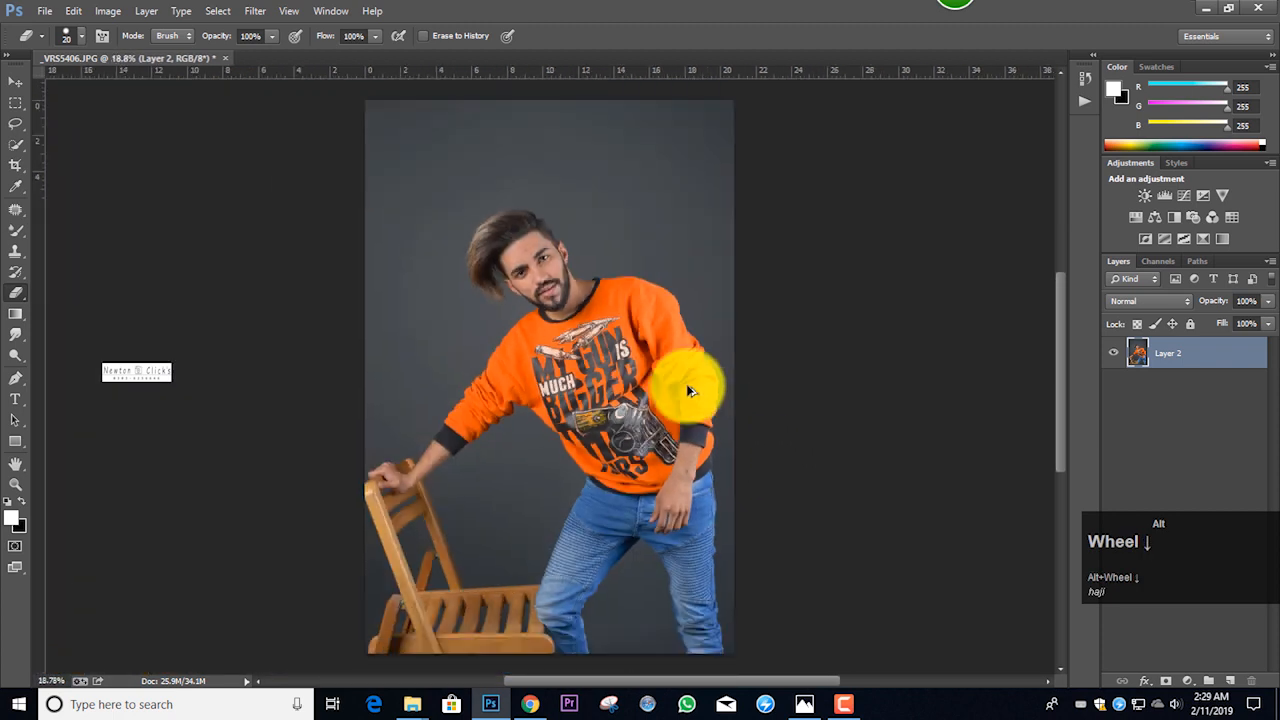
scroll(651, 371, up, 1)
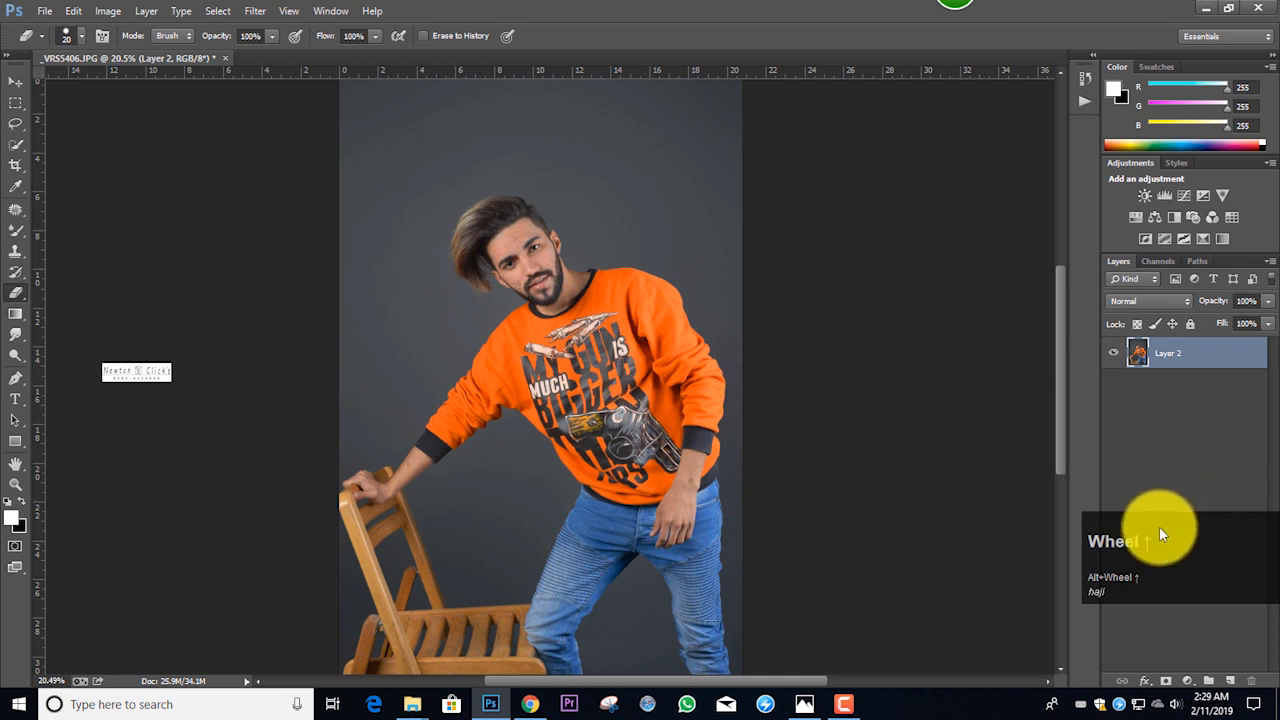
drag(1165, 537, 1157, 562)
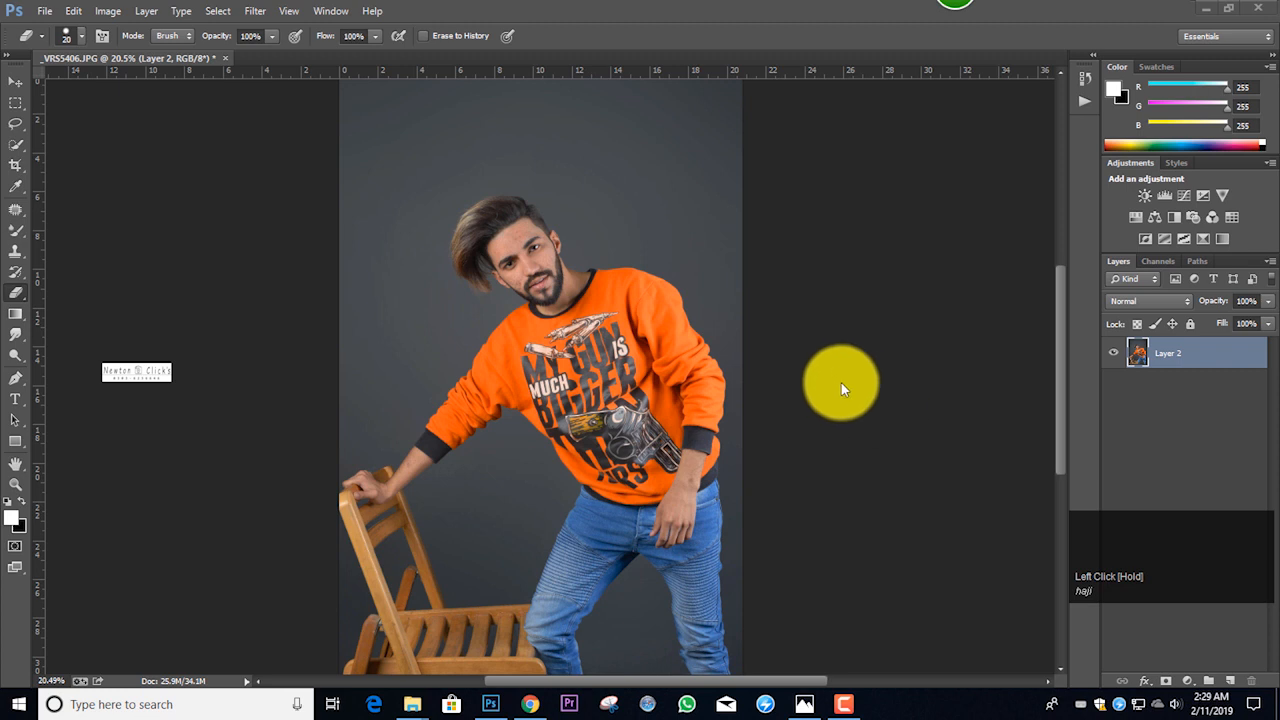
scroll(697, 333, down, 1)
scroll(686, 324, up, 4)
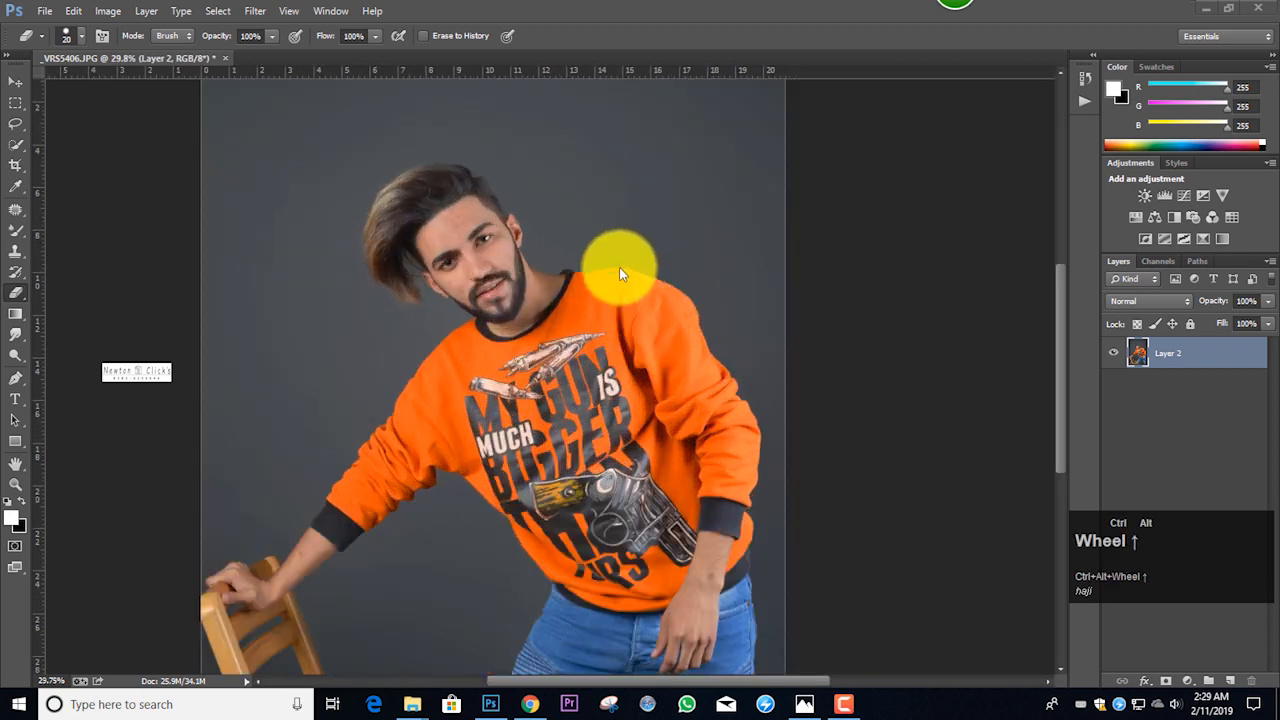
scroll(438, 218, down, 3)
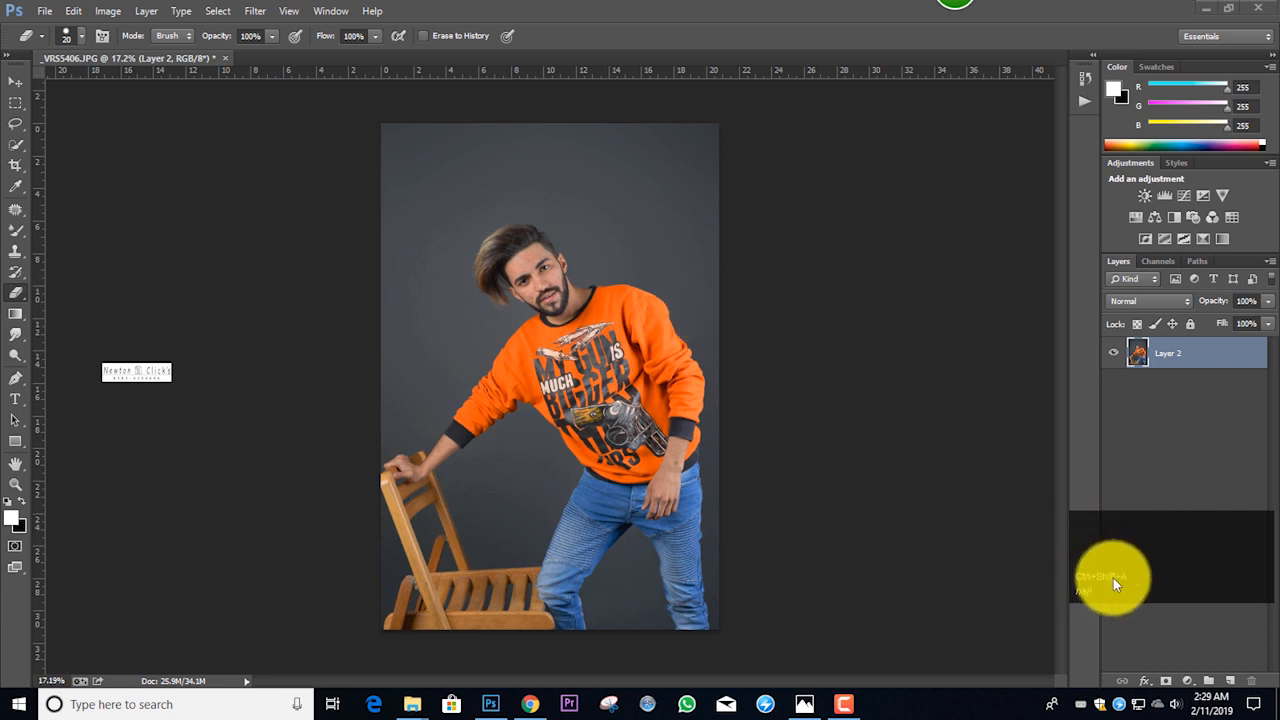
Apply a Camera Raw adjustment with contrast -2, highlights +12, whites -2, blacks -6 and slightly raised clarity.
key(ctrl+a)
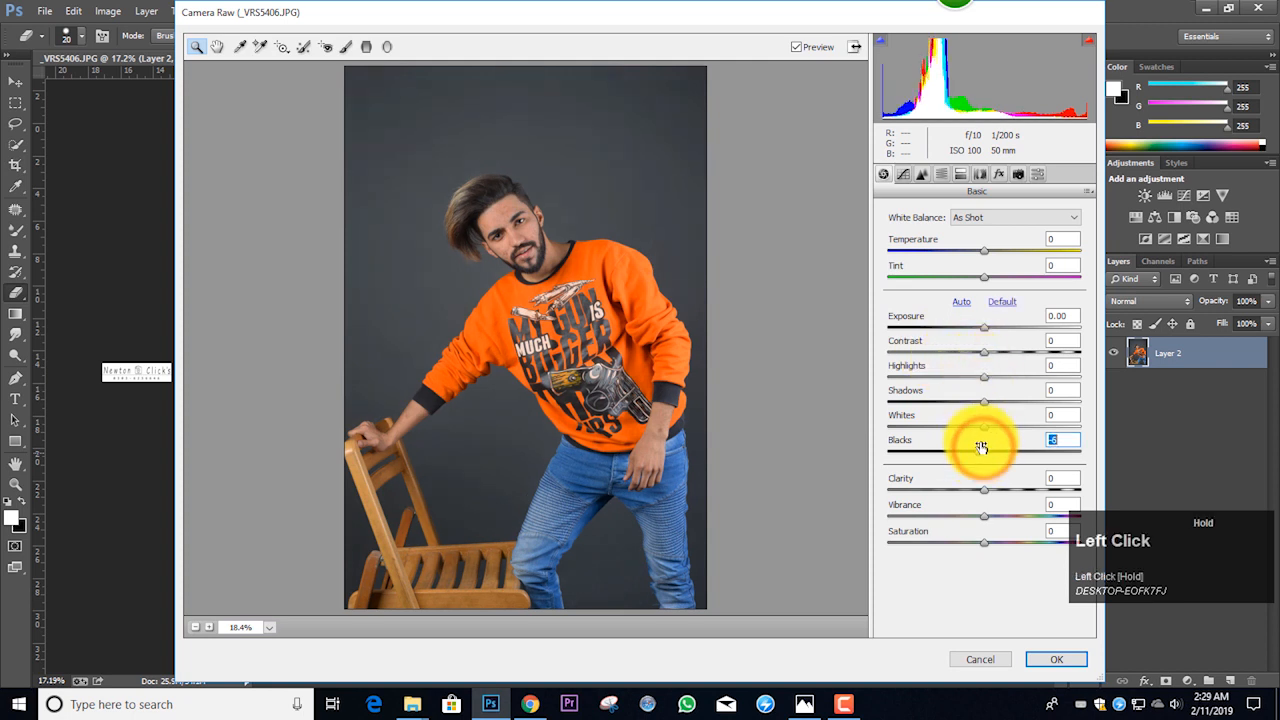
drag(982, 425, 984, 390)
click(983, 348)
drag(989, 377, 995, 376)
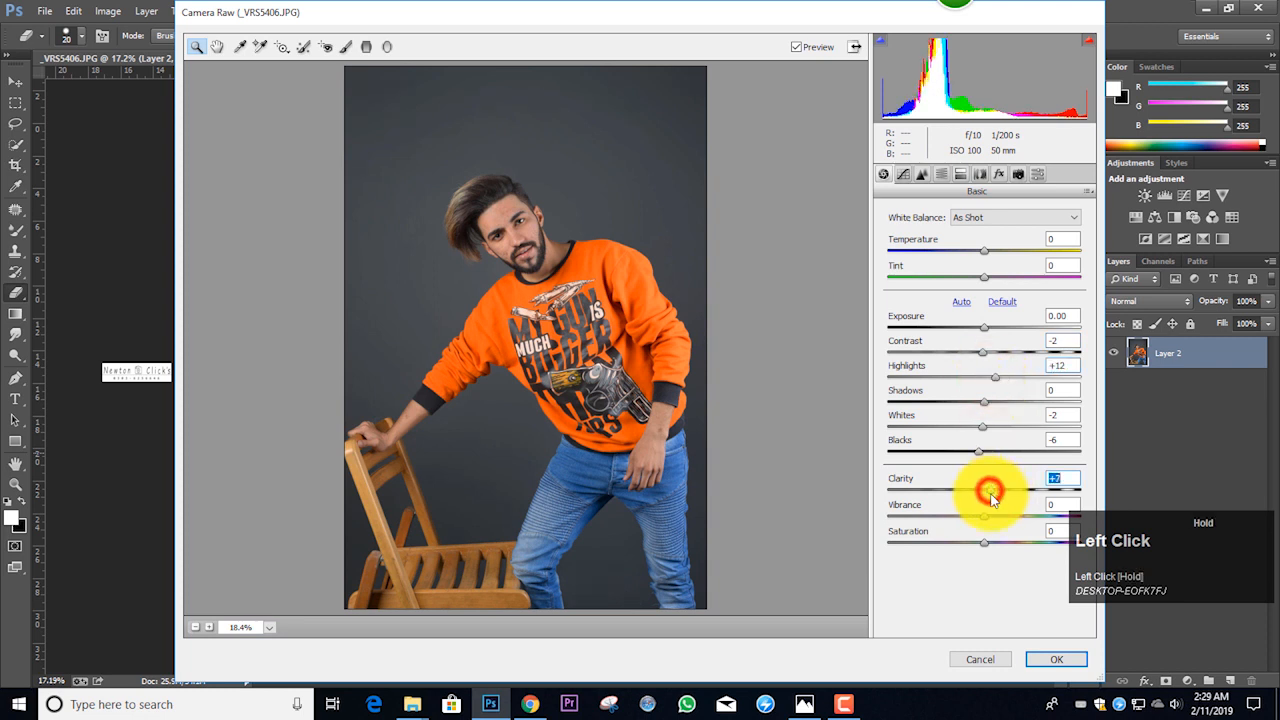
click(1045, 658)
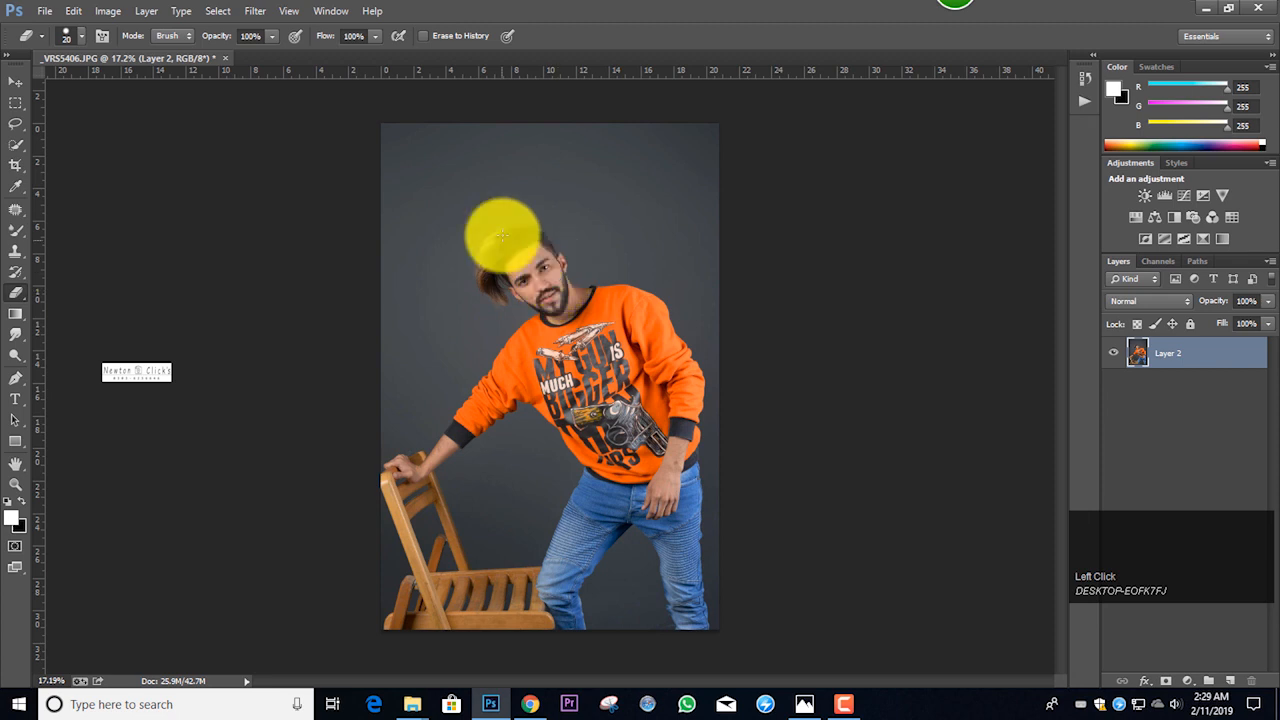
Select the Mixer Brush tool and reduce its size to 60 px for retouching the face.
ctrl+alt+scroll(540, 250, up, 10)
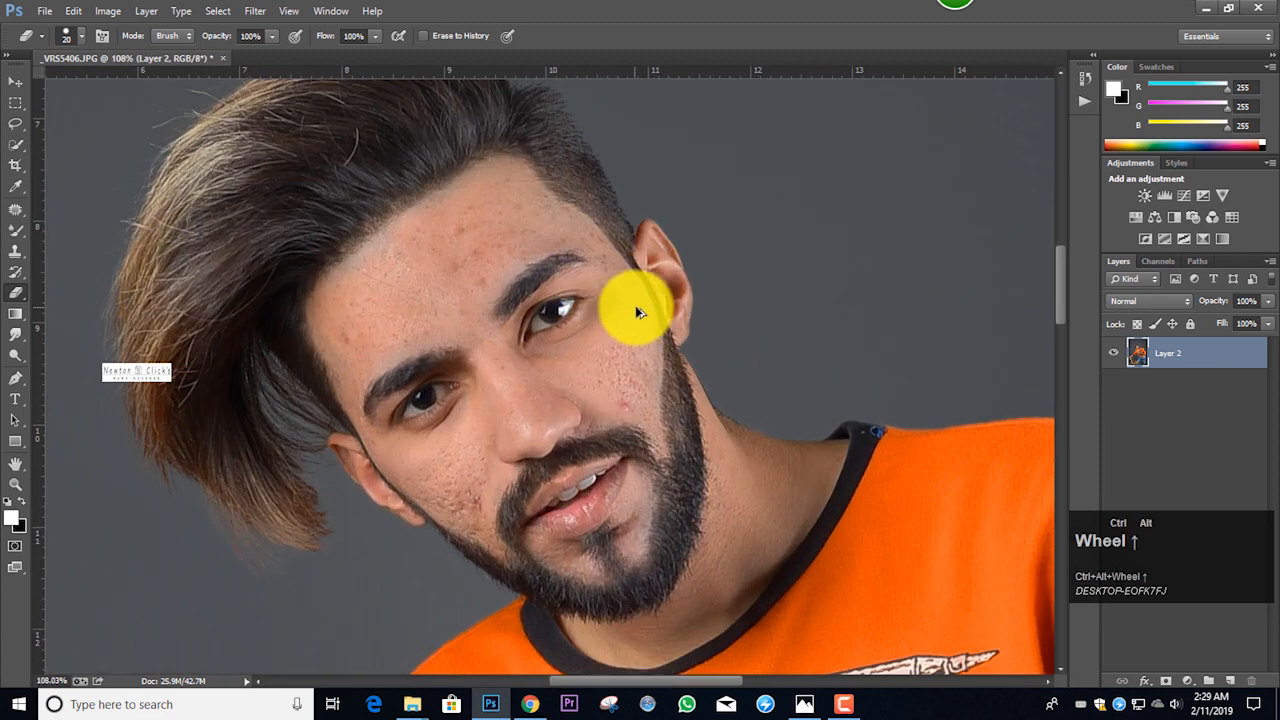
ctrl+alt+scroll(635, 305, up, 1)
right_click(17, 227)
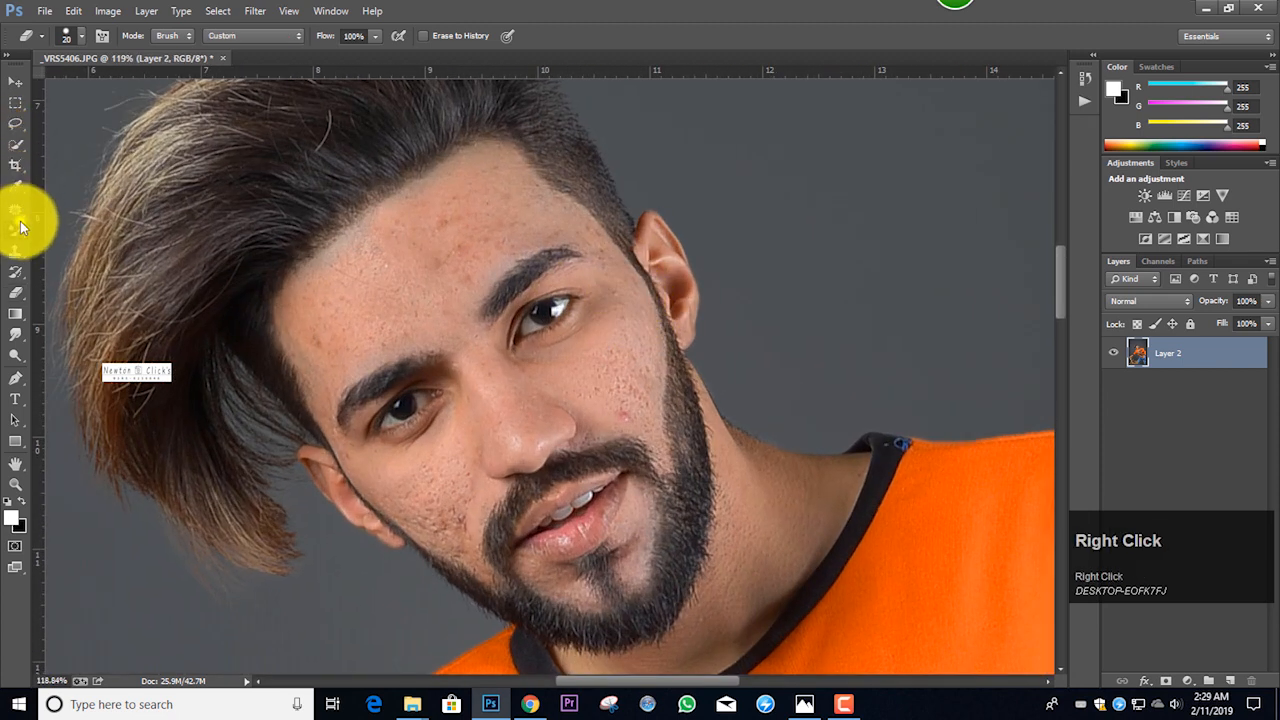
click(63, 277)
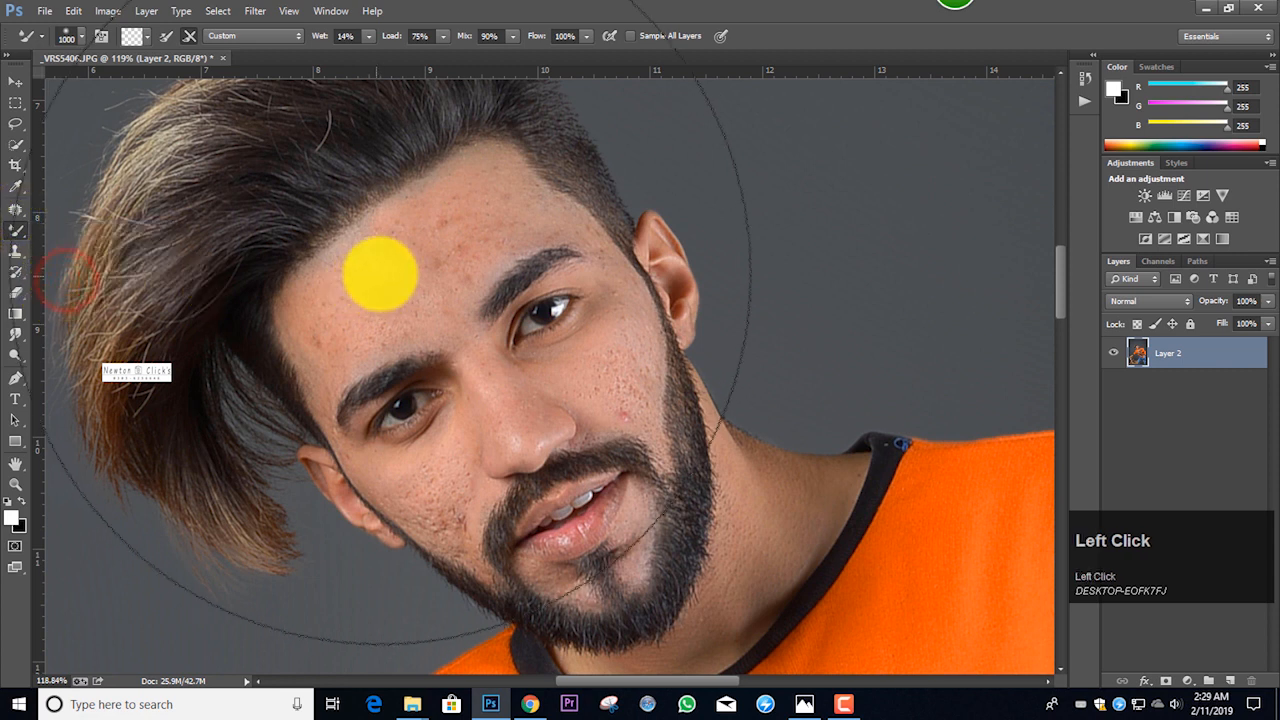
key(bracketleft)
key(bracketleft)
key(bracketleft)
key(bracketleft)
key(bracketleft)
key(bracketleft)
key(bracketleft)
key(bracketleft)
key(bracketleft)
key(bracketleft)
key(bracketleft)
key(bracketleft)
key(bracketleft)
key(bracketleft)
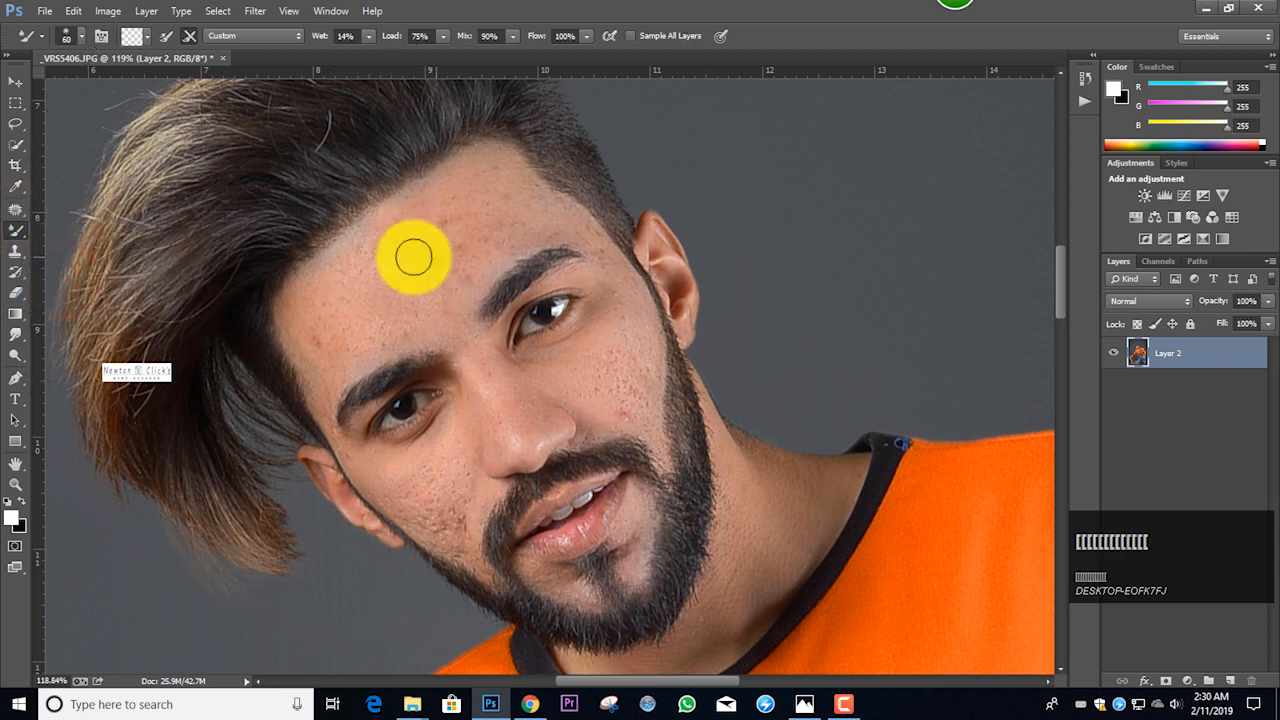
Smooth the blemished forehead skin with Mixer Brush strokes, enlarging the brush to about 90 px.
drag(392, 242, 429, 222)
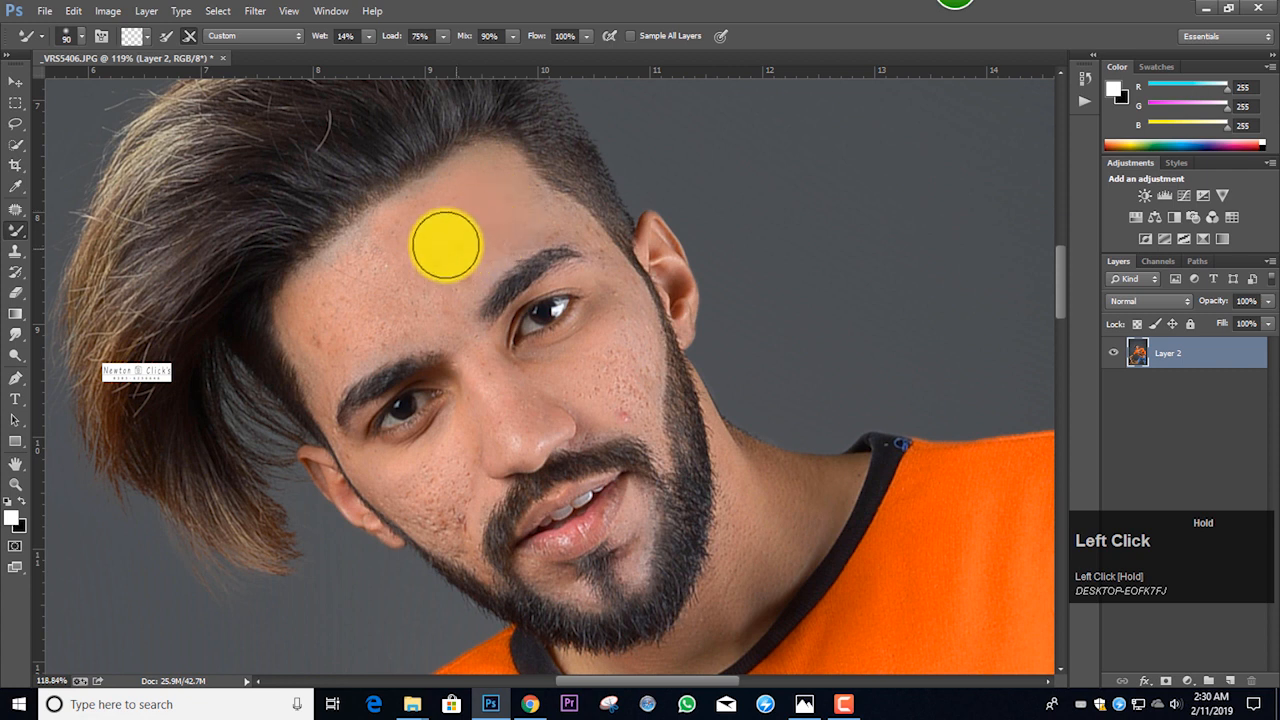
key(])
mouse_move(431, 223)
mouse_down()
mouse_move(419, 240)
mouse_move(429, 213)
mouse_move(487, 184)
mouse_up()
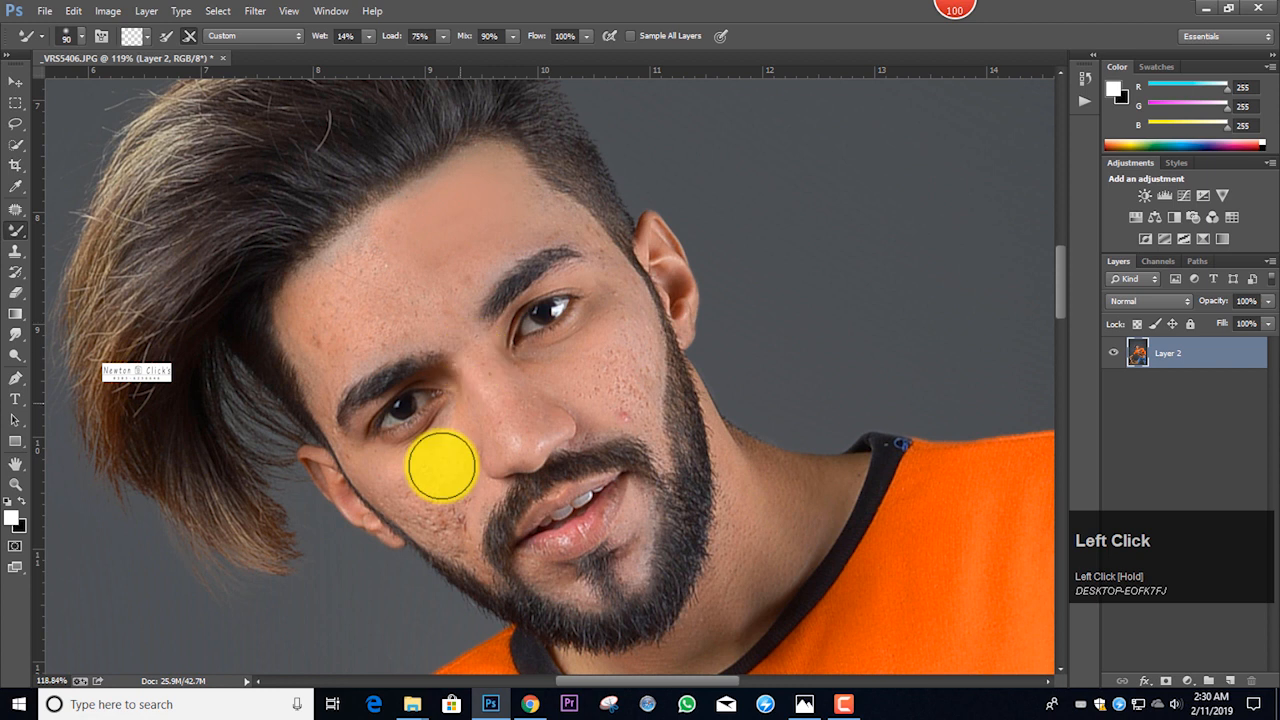
key(])
mouse_move(425, 218)
mouse_down()
mouse_move(346, 274)
mouse_move(335, 298)
mouse_move(354, 317)
mouse_move(380, 283)
mouse_move(414, 291)
mouse_move(511, 214)
mouse_move(500, 180)
mouse_move(429, 214)
mouse_move(317, 317)
mouse_move(306, 303)
mouse_move(320, 283)
mouse_move(314, 363)
mouse_move(426, 309)
mouse_move(470, 265)
mouse_move(375, 286)
mouse_up()
Blend the forehead skin just above the eyebrows with a 50 px Mixer Brush.
key([)
key([)
key([)
key([)
key([)
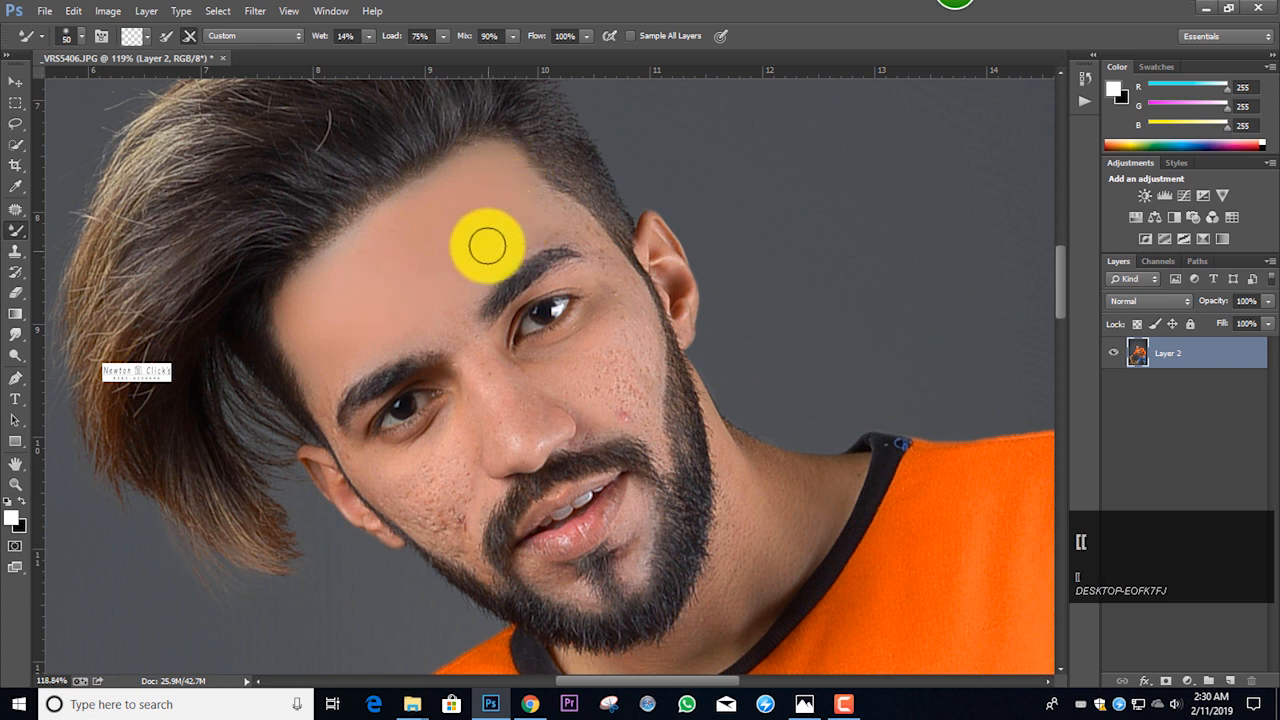
scroll(503, 274, down, 2)
scroll(503, 228, up, 2)
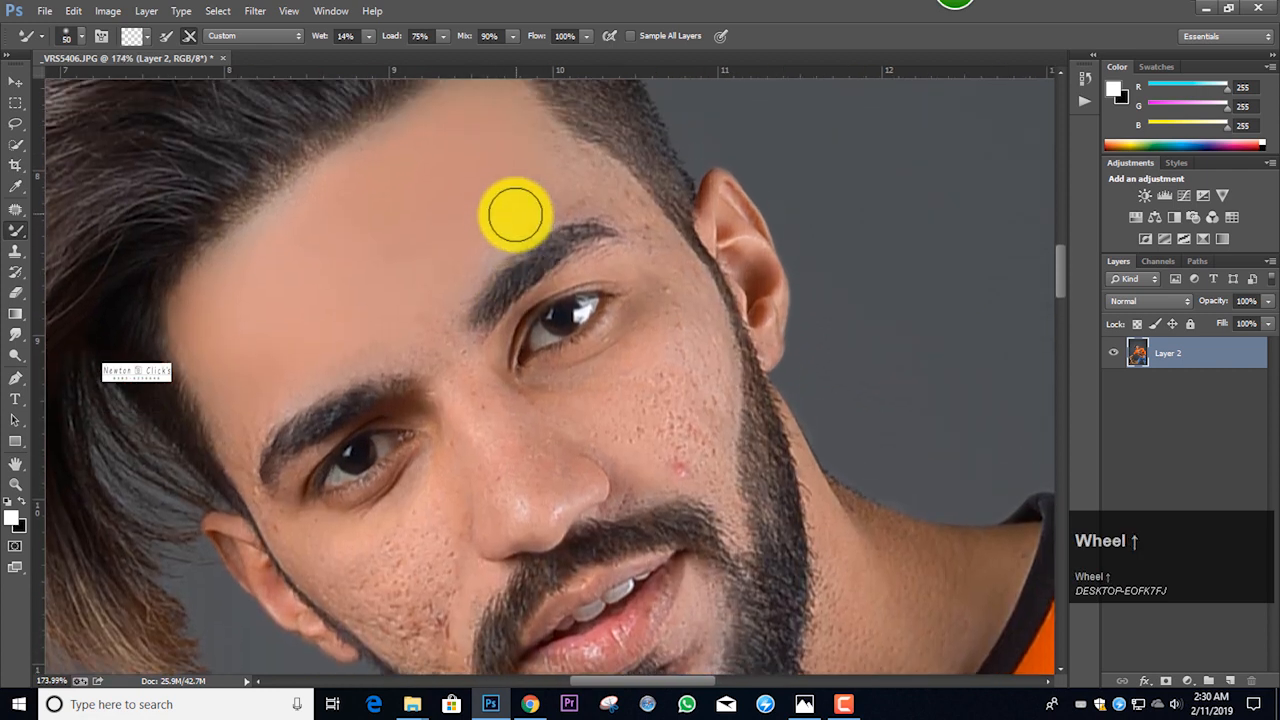
mouse_move(531, 190)
mouse_down()
mouse_move(559, 210)
mouse_move(538, 186)
mouse_move(571, 224)
mouse_move(559, 236)
mouse_move(579, 227)
mouse_move(523, 239)
mouse_move(440, 299)
mouse_move(418, 354)
mouse_move(339, 389)
mouse_move(380, 266)
mouse_up()
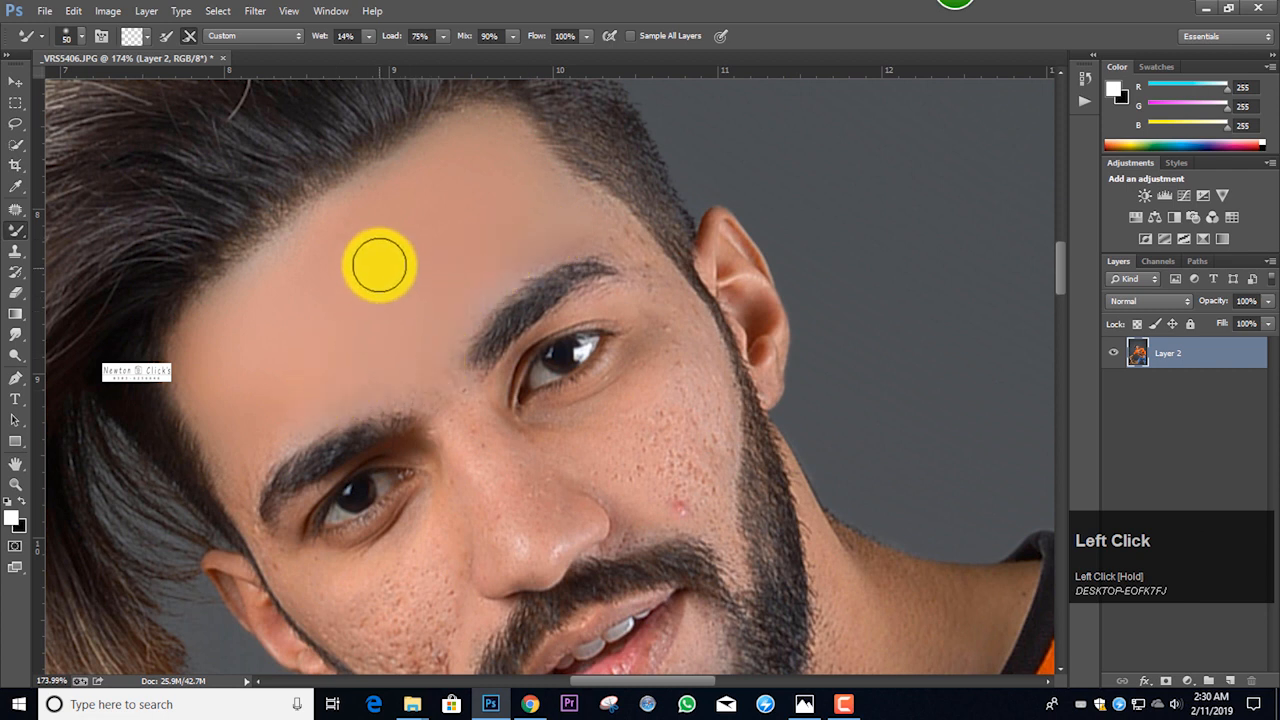
Smooth the skin along the hairline and temple on the ear side, adjusting the brush size to fit.
scroll(551, 183, down, 2)
key(bracketleft)
key(bracketright)
scroll(600, 130, up, 1)
mouse_move(588, 146)
mouse_down()
mouse_move(634, 192)
mouse_move(589, 155)
mouse_move(680, 259)
mouse_move(679, 277)
mouse_move(616, 168)
mouse_up()
key(bracketright)
key(bracketright)
scroll(664, 240, down, 1)
key(bracketleft)
scroll(680, 267, up, 1)
key(bracketleft)
key(bracketleft)
drag(614, 166, 592, 151)
key(bracketright)
Smooth the skin beside the outer eye corner and over the pimpled cheek on the picture's right side.
drag(671, 248, 681, 280)
drag(677, 324, 676, 315)
scroll(674, 295, down, 2)
key(bracketright)
mouse_move(669, 258)
mouse_down()
mouse_move(649, 306)
mouse_move(671, 368)
mouse_move(697, 370)
mouse_move(709, 310)
mouse_up()
key(bracketleft)
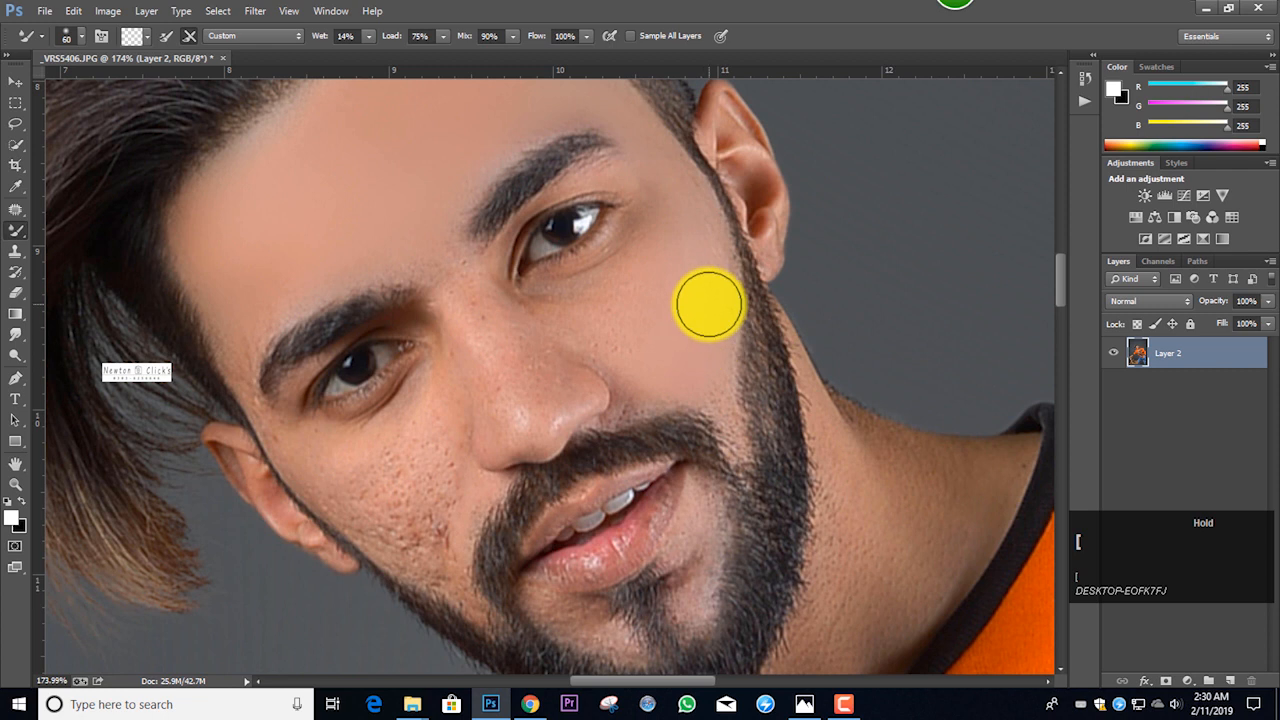
Blend the right-hand cheek's edge along the beard line with a small brush of 30 to 45 px.
scroll(698, 280, down, 2)
key(bracketleft)
key(bracketleft)
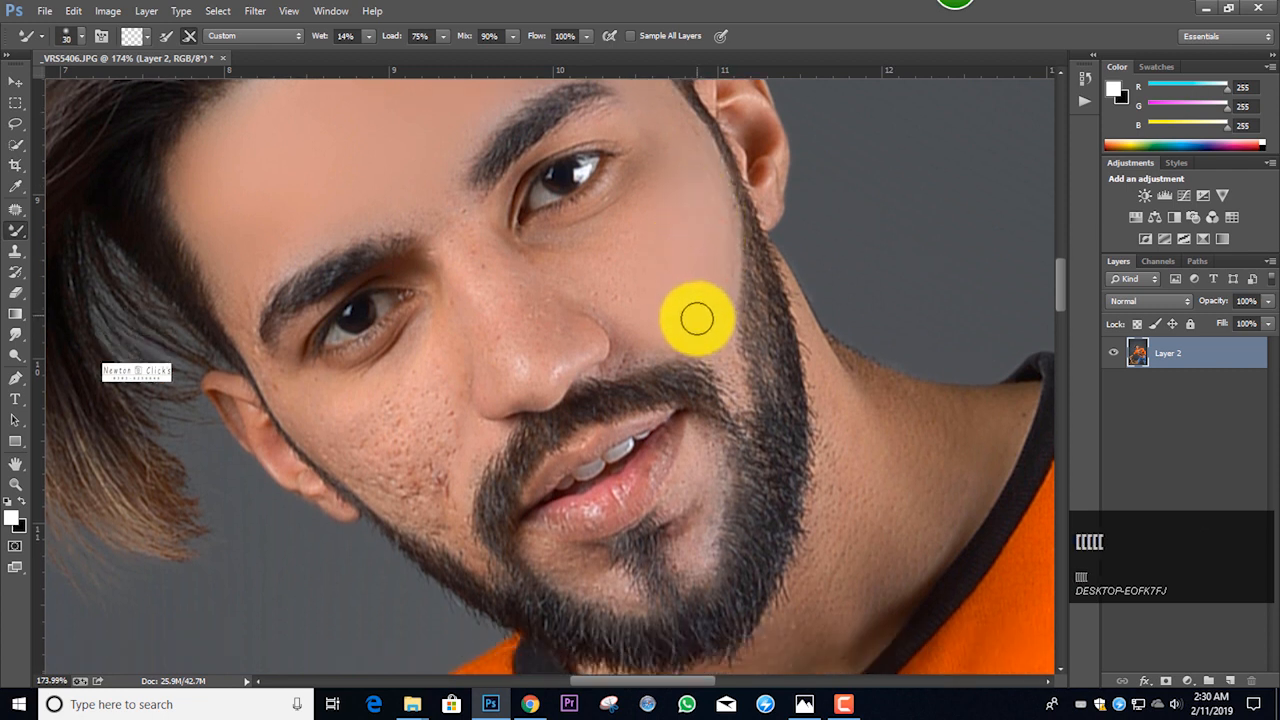
drag(707, 332, 737, 386)
key(bracketright)
drag(697, 297, 710, 346)
scroll(710, 346, up, 2)
key(bracketright)
click(710, 313)
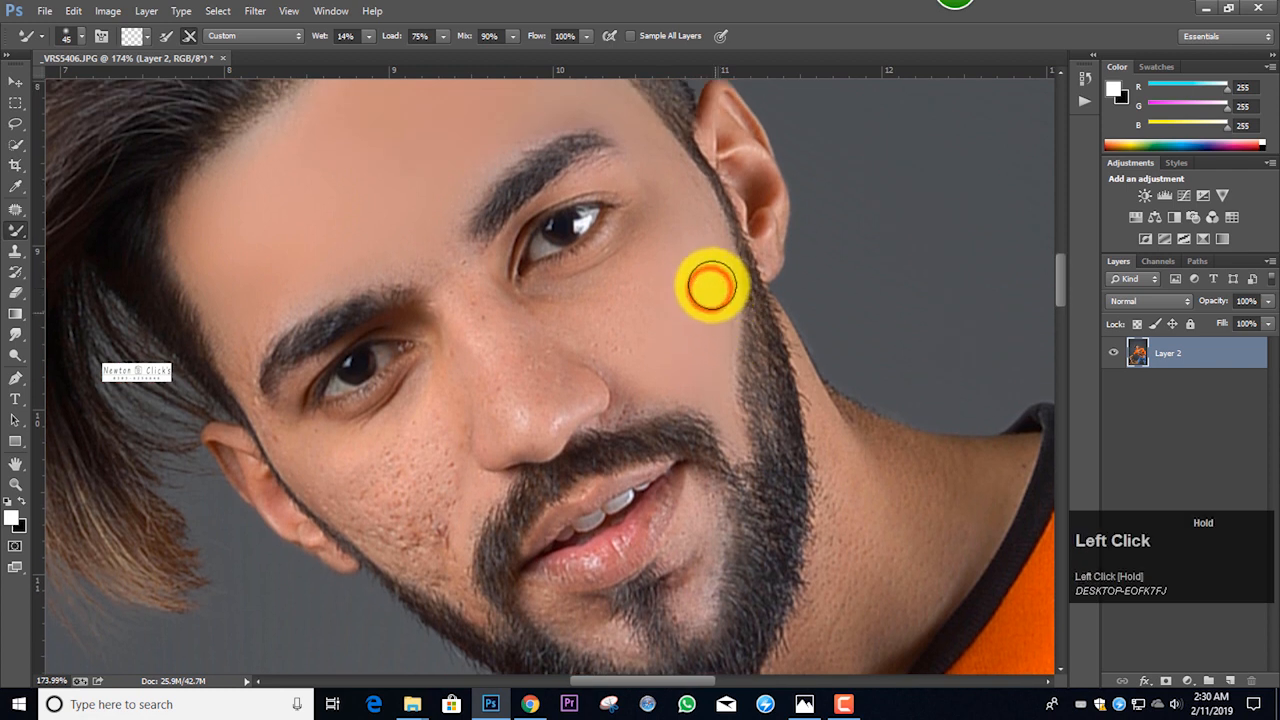
mouse_move(712, 302)
mouse_down()
mouse_move(688, 204)
mouse_move(664, 170)
mouse_move(659, 234)
mouse_move(657, 213)
mouse_move(569, 138)
mouse_move(649, 193)
mouse_move(687, 246)
mouse_move(717, 360)
mouse_up()
Smooth the skin above and around the outer end of the right-hand eyebrow.
scroll(669, 214, up, 2)
key(bracketleft)
scroll(601, 253, up, 3)
mouse_move(566, 224)
mouse_down()
mouse_move(537, 206)
mouse_move(618, 292)
mouse_up()
Smooth the skin under the right-hand eye and across the nose, adjusting the brush size between strokes.
scroll(638, 345, down, 2)
key(bracketright)
key(bracketright)
key(bracketright)
mouse_move(643, 354)
mouse_down()
mouse_move(649, 297)
mouse_move(569, 397)
mouse_move(457, 383)
mouse_move(465, 407)
mouse_move(423, 334)
mouse_move(515, 502)
mouse_move(457, 394)
mouse_move(503, 426)
mouse_move(541, 480)
mouse_move(466, 354)
mouse_up()
key(bracketleft)
key(bracketleft)
mouse_move(523, 406)
mouse_down()
mouse_move(634, 349)
mouse_move(603, 394)
mouse_move(529, 371)
mouse_move(557, 409)
mouse_move(560, 443)
mouse_move(685, 428)
mouse_move(557, 380)
mouse_move(543, 331)
mouse_up()
Even out the right-hand upper cheek from below the eye towards the side of the nose.
key(bracketright)
key(bracketright)
scroll(633, 387, down, 1)
key(bracketleft)
key(bracketleft)
key(bracketright)
scroll(600, 310, down, 2)
key(bracketright)
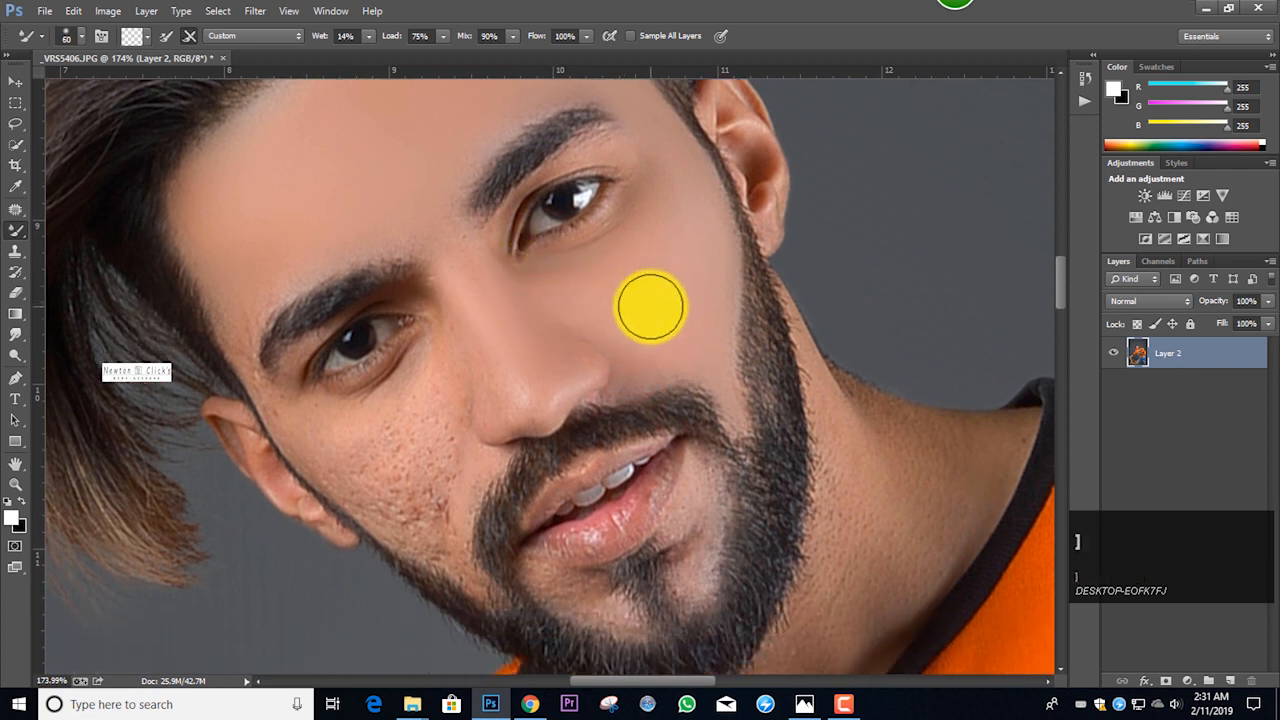
scroll(649, 300, up, 3)
key(bracketright)
mouse_move(638, 341)
mouse_down()
mouse_move(647, 268)
mouse_move(635, 333)
mouse_move(538, 374)
mouse_up()
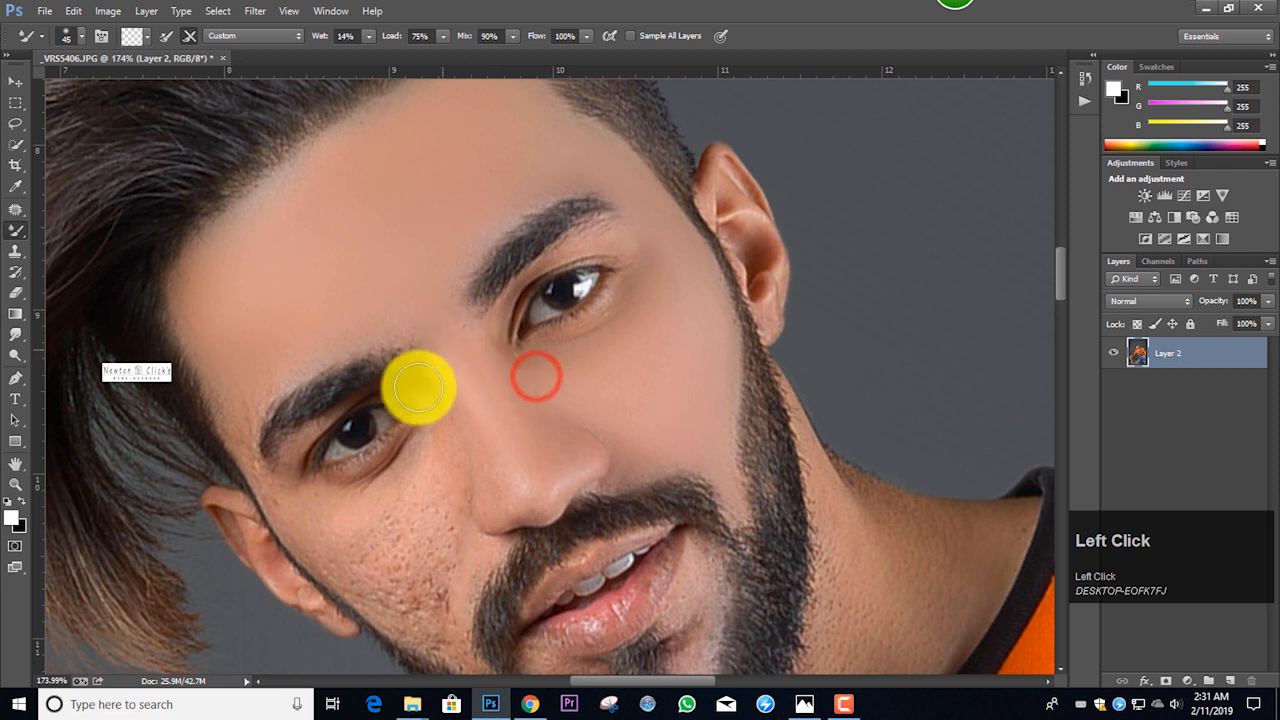
Smooth the acne-marked cheek on the picture's left side, from the inner eye corner down to the beard.
scroll(437, 349, down, 2)
mouse_move(417, 437)
mouse_down()
mouse_move(420, 457)
mouse_move(415, 432)
mouse_up()
scroll(412, 417, down, 2)
mouse_move(423, 374)
mouse_down()
mouse_move(433, 477)
mouse_move(410, 395)
mouse_move(420, 344)
mouse_move(441, 398)
mouse_move(420, 416)
mouse_up()
key(bracketleft)
key(bracketleft)
mouse_move(411, 414)
mouse_down()
mouse_move(344, 420)
mouse_move(337, 437)
mouse_move(315, 430)
mouse_move(403, 485)
mouse_move(377, 433)
mouse_move(417, 365)
mouse_move(436, 431)
mouse_move(424, 500)
mouse_move(427, 485)
mouse_move(435, 498)
mouse_move(427, 464)
mouse_move(462, 540)
mouse_up()
key(bracketright)
key(bracketleft)
mouse_move(405, 441)
mouse_down()
mouse_move(438, 483)
mouse_move(434, 443)
mouse_up()
key(bracketright)
mouse_move(423, 431)
mouse_down()
mouse_move(469, 454)
mouse_move(437, 443)
mouse_move(461, 462)
mouse_move(391, 478)
mouse_move(428, 508)
mouse_move(326, 440)
mouse_move(321, 418)
mouse_move(362, 388)
mouse_up()
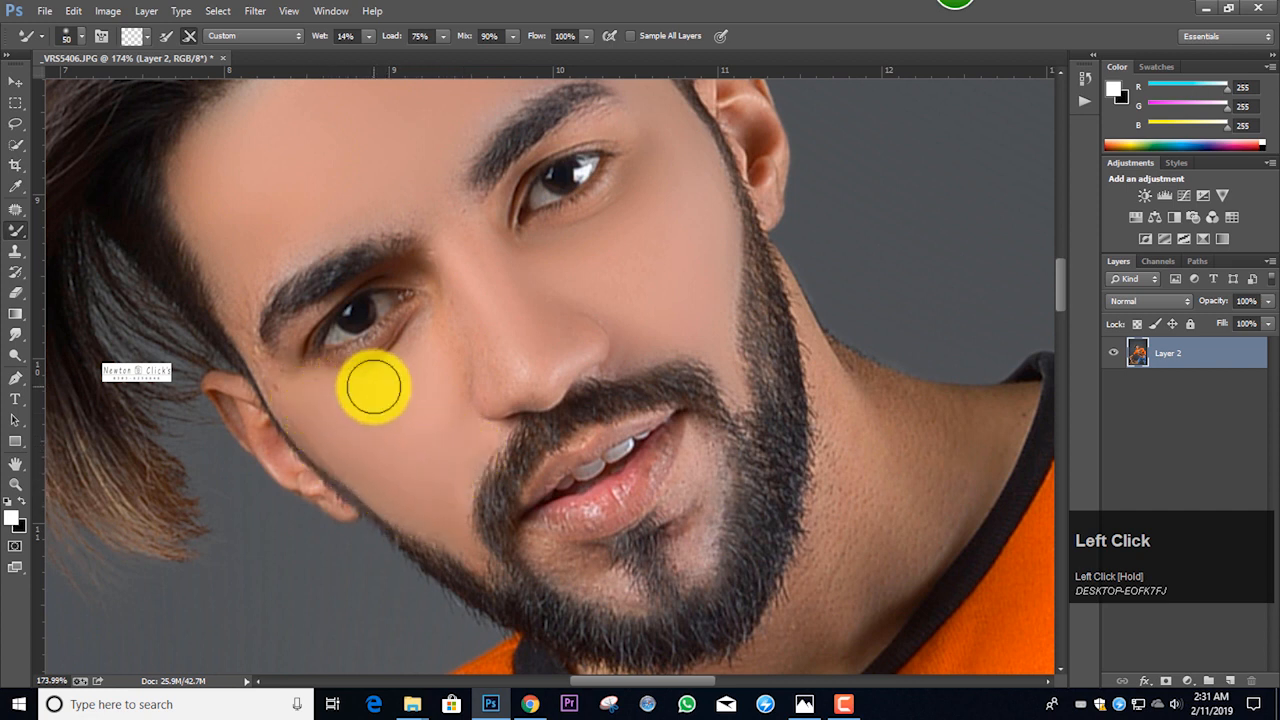
Blend the skin on the left-hand temple and around the outer eyebrow with a 30 to 35 px brush.
scroll(370, 395, up, 1)
key(bracketleft)
mouse_move(292, 420)
mouse_down()
mouse_move(295, 376)
mouse_move(272, 390)
mouse_move(279, 416)
mouse_move(238, 345)
mouse_up()
key(bracketleft)
key(bracketleft)
key(bracketleft)
key(bracketright)
key(bracketright)
key(bracketleft)
key(bracketleft)
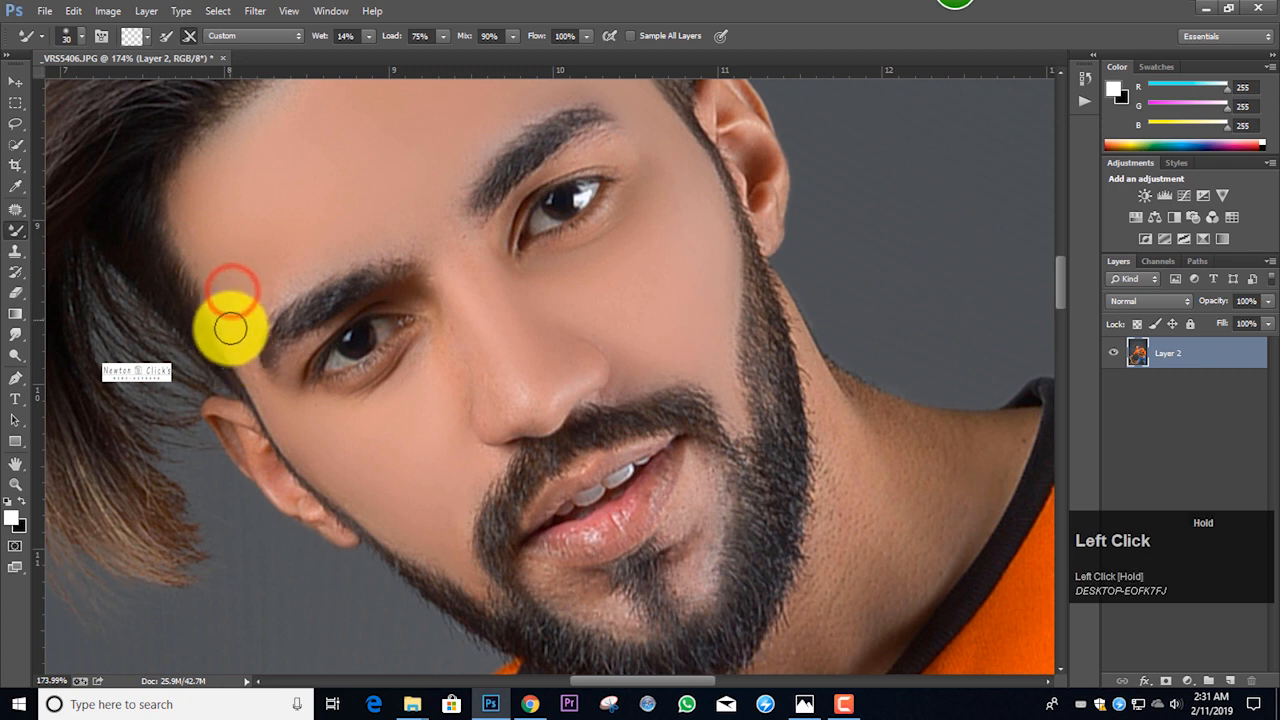
mouse_move(244, 366)
mouse_down()
mouse_move(277, 283)
mouse_move(264, 294)
mouse_up()
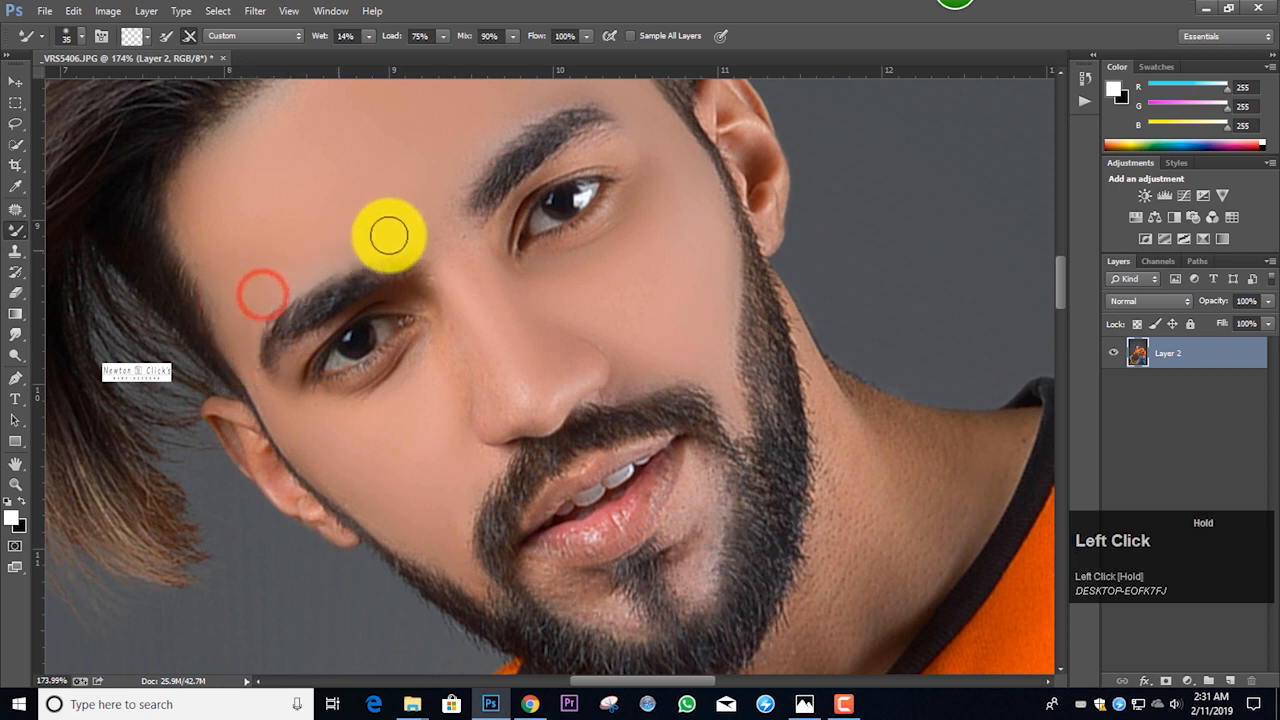
Smooth the skin between the eyebrows and down the bridge and side of the nose.
scroll(418, 280, up, 2)
key(bracketright)
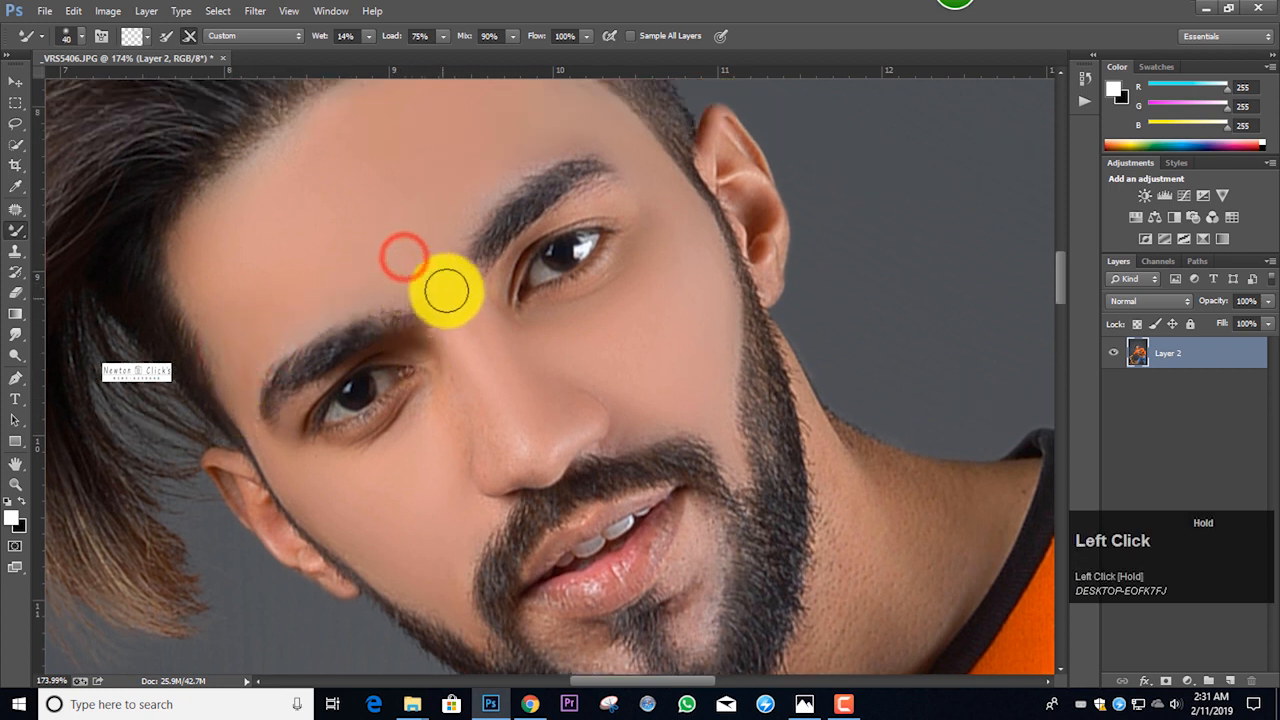
drag(441, 288, 479, 343)
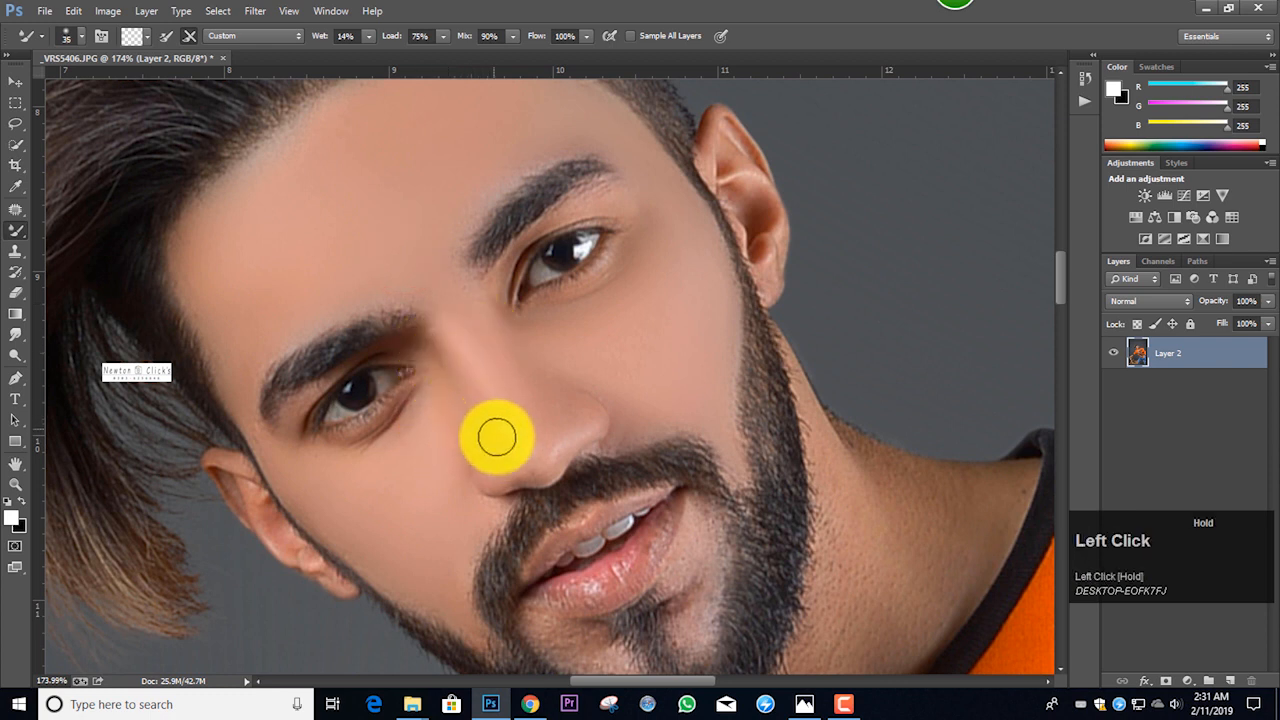
key(bracketright)
mouse_move(503, 386)
mouse_down()
mouse_move(462, 299)
mouse_move(566, 403)
mouse_up()
key(bracketright)
key(bracketright)
key(bracketleft)
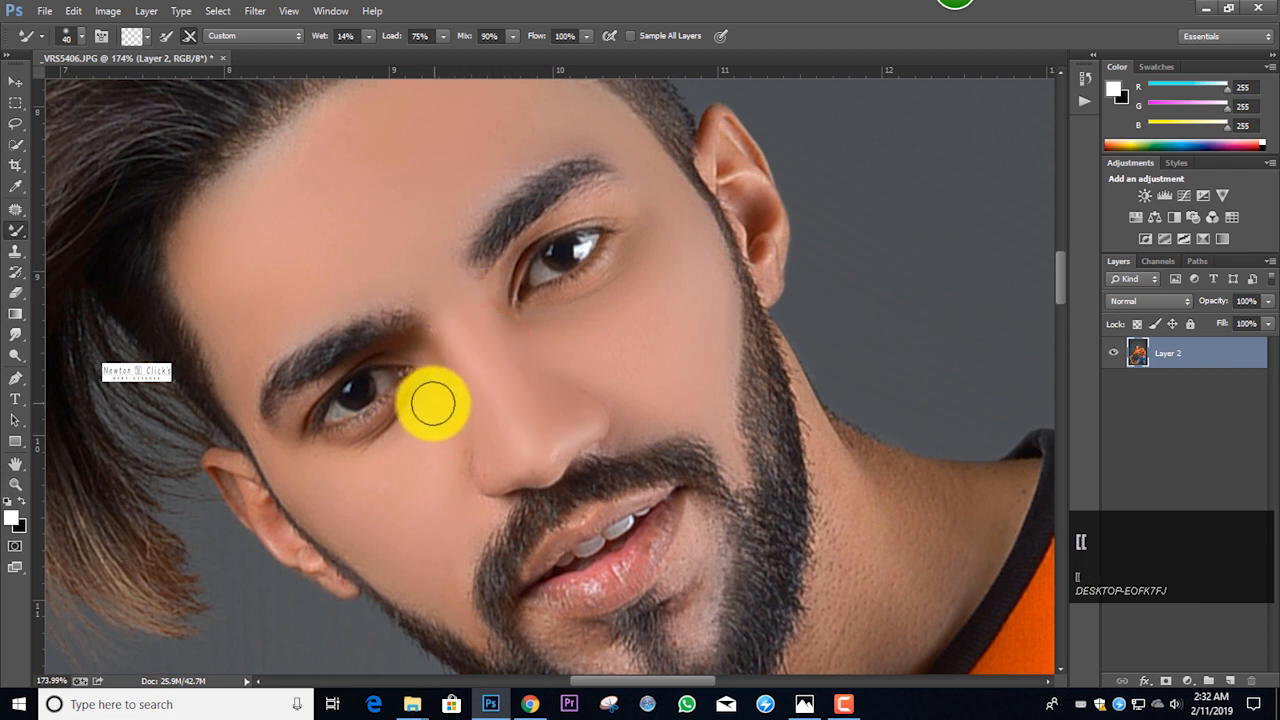
Blend the skin directly under the left-hand eye with the Mixer Brush.
key(bracketleft)
drag(427, 405, 409, 432)
click(326, 459)
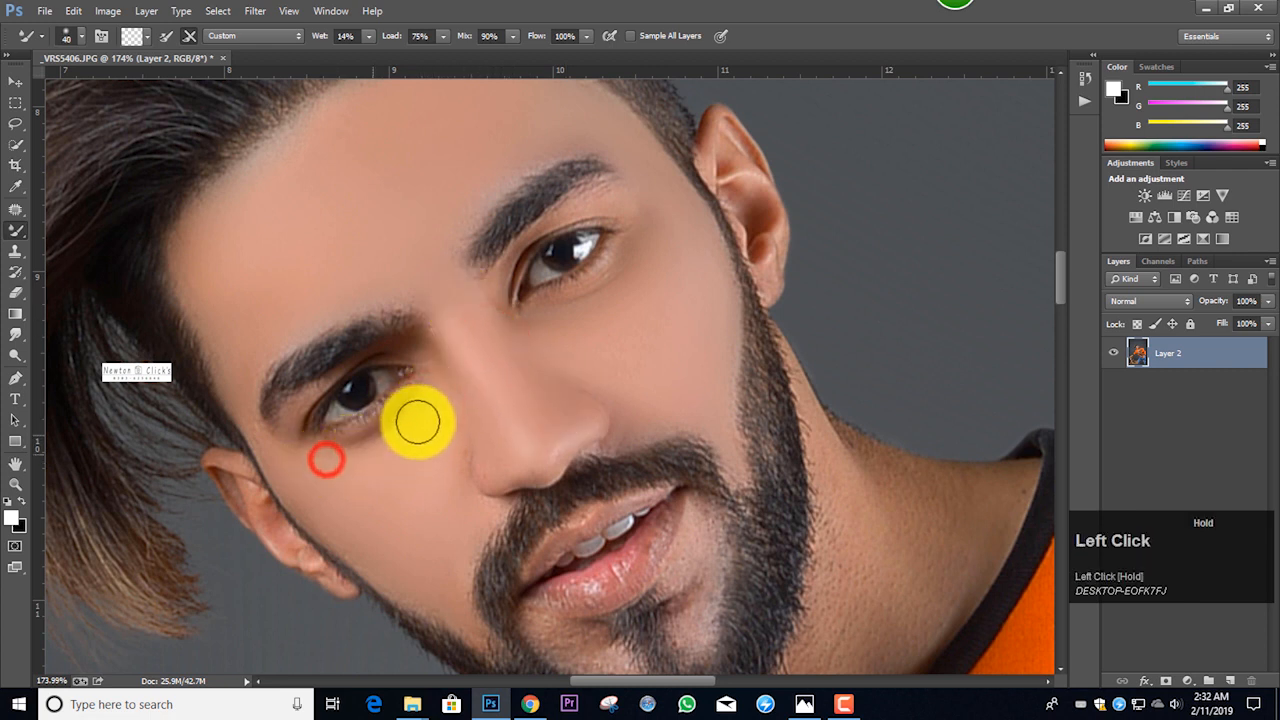
Smooth the bare skin between the mouth corner and the beard on the picture's right with a 40 px Mixer Brush.
mouse_move(450, 466)
mouse_down()
mouse_move(466, 406)
mouse_move(431, 346)
mouse_move(456, 488)
mouse_move(368, 480)
mouse_move(491, 486)
mouse_move(611, 543)
mouse_move(561, 525)
mouse_move(680, 509)
mouse_up()
key(bracketright)
scroll(420, 452, down, 1)
key(bracketleft)
scroll(583, 535, down, 1)
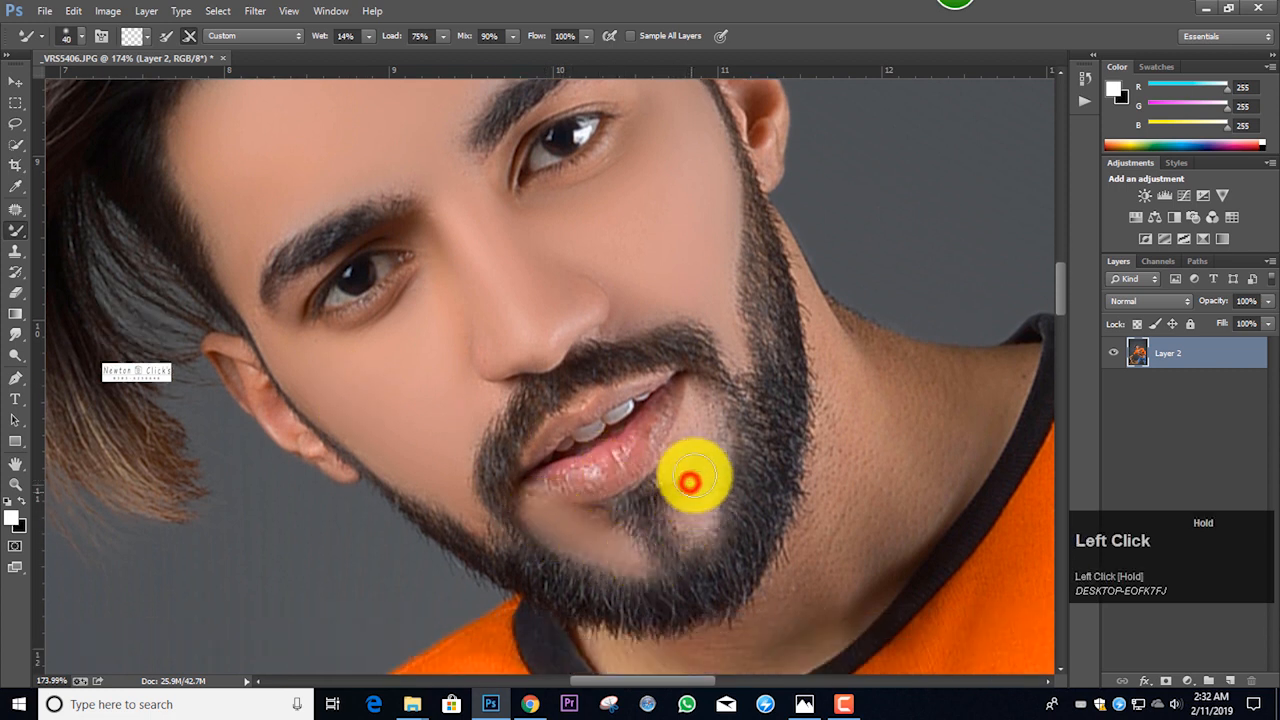
drag(700, 424, 693, 500)
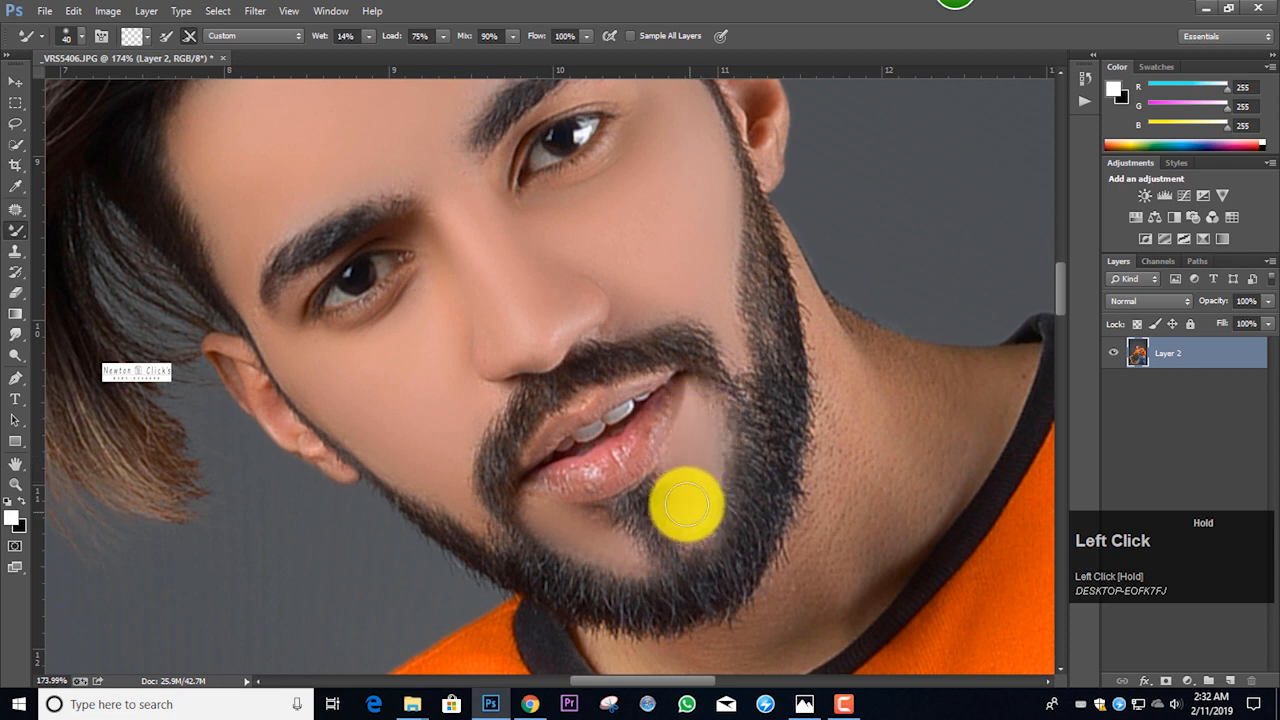
Blend the bare patch of skin just below the lower lip, on the picture's left side of the chin.
key(bracketright)
drag(560, 517, 594, 531)
key(bracketleft)
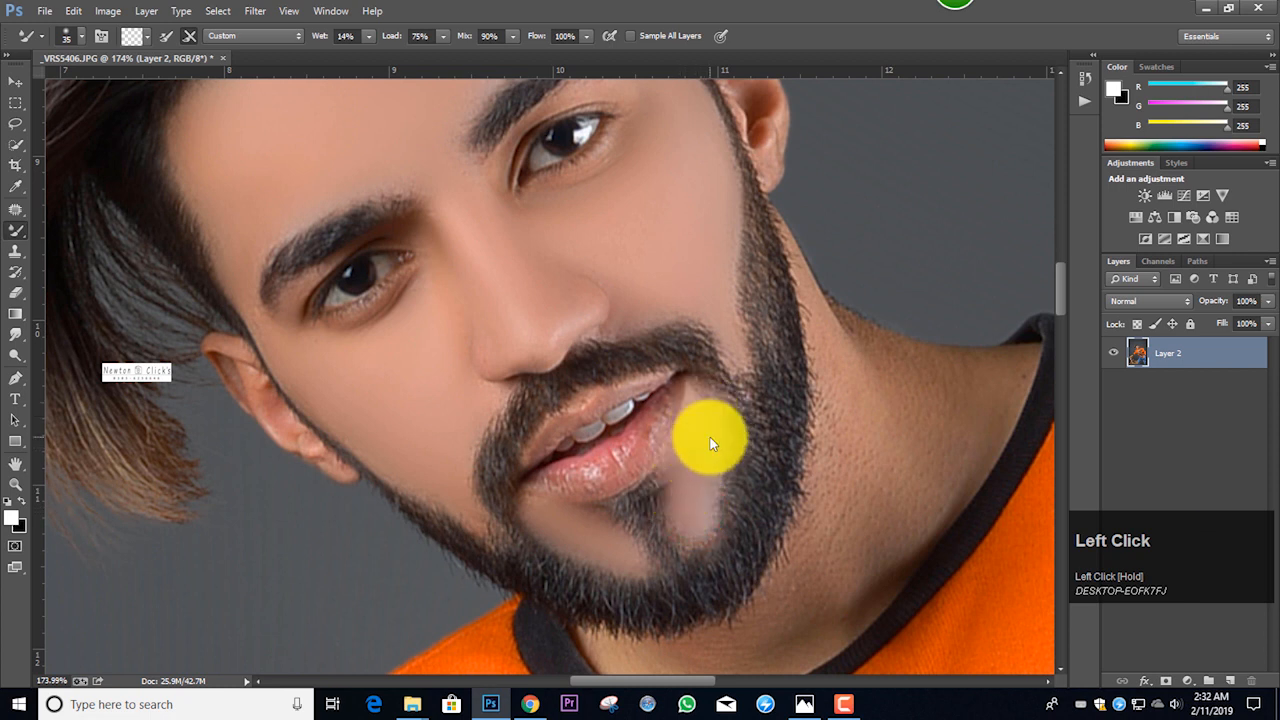
Touch up the skin around the nostrils and the adjoining cheek with a 35 to 45 px brush.
ctrl+alt+scroll(710, 437, down, 6)
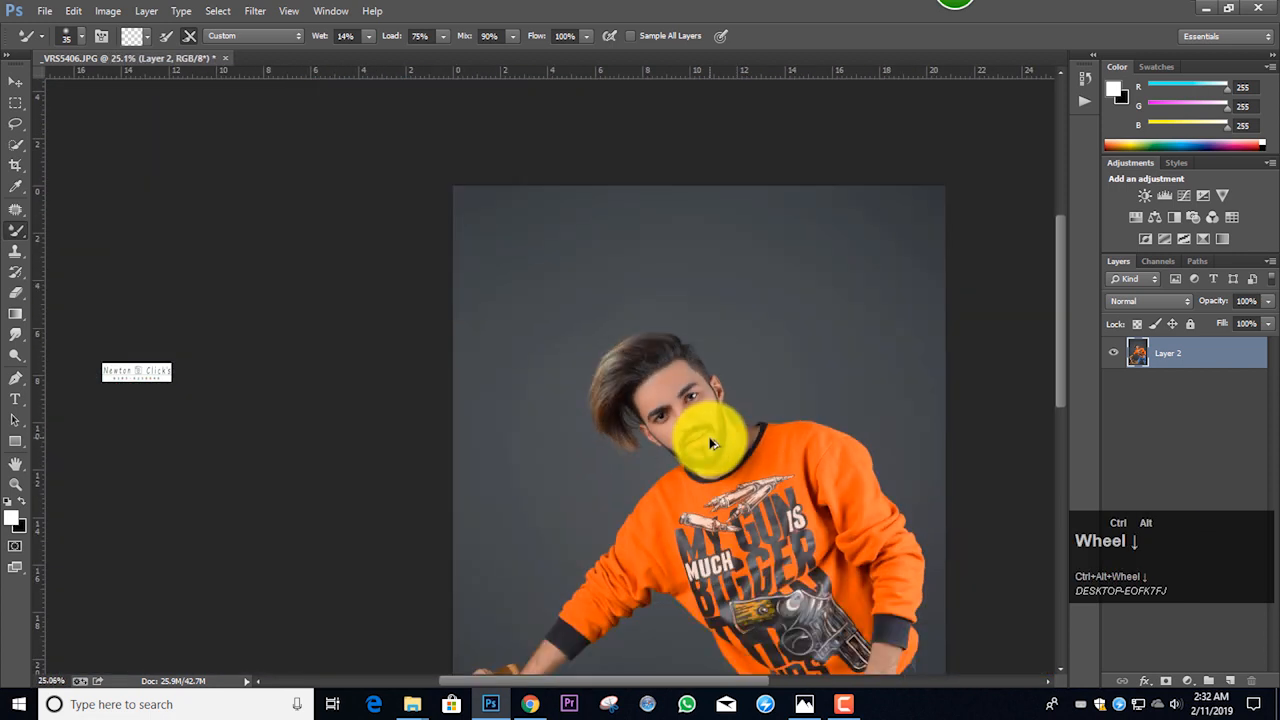
ctrl+alt+scroll(712, 441, down, 2)
ctrl+alt+scroll(634, 300, up, 5)
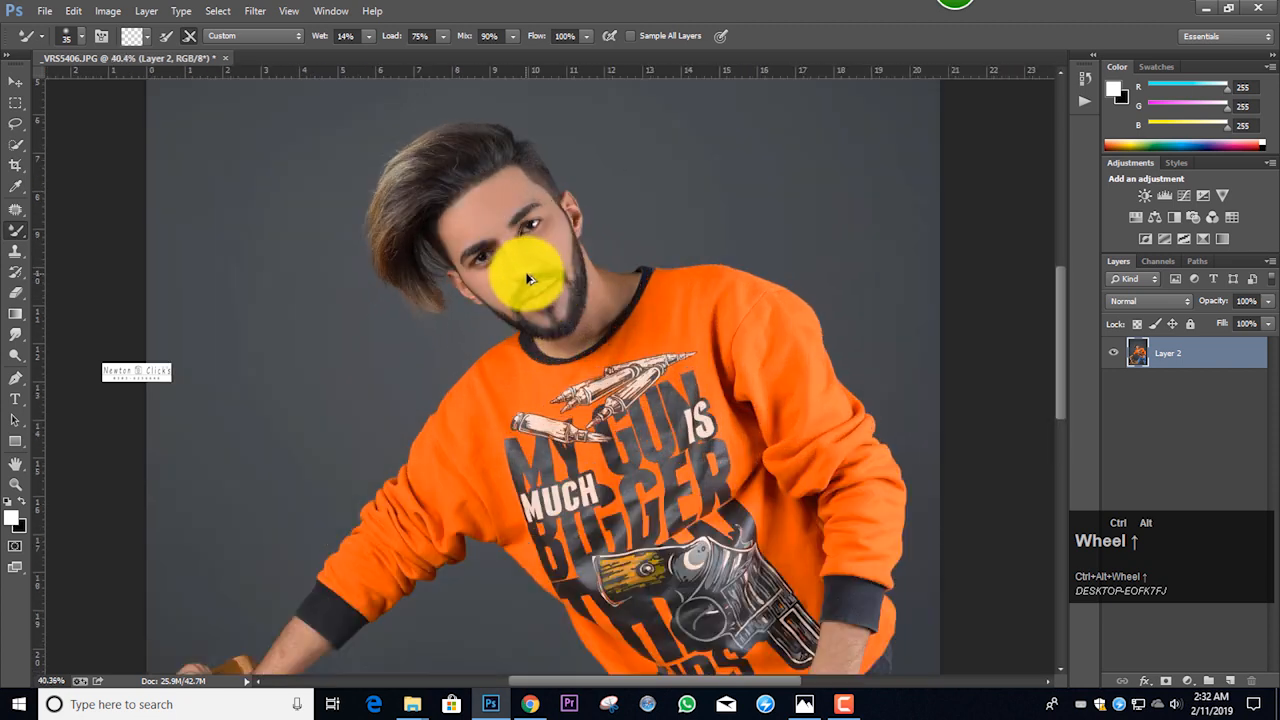
ctrl+alt+scroll(530, 279, up, 12)
scroll(453, 375, up, 1)
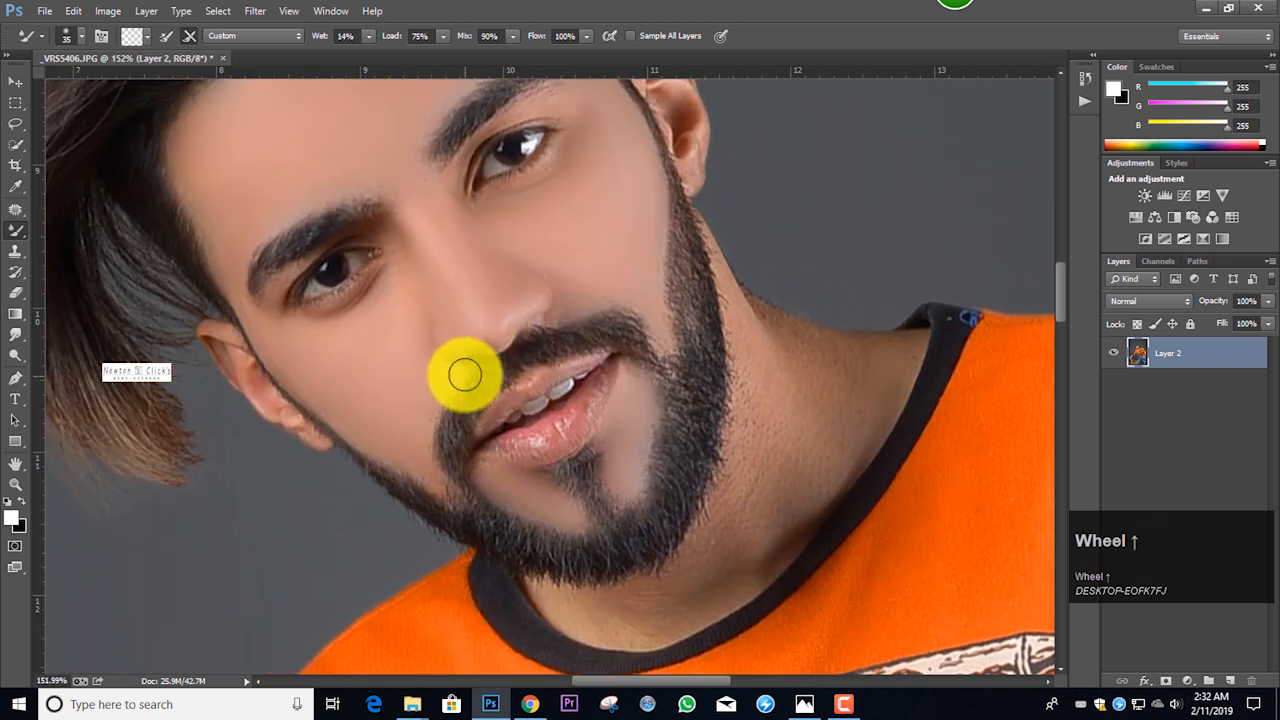
drag(447, 329, 449, 326)
key(bracketright)
click(501, 286)
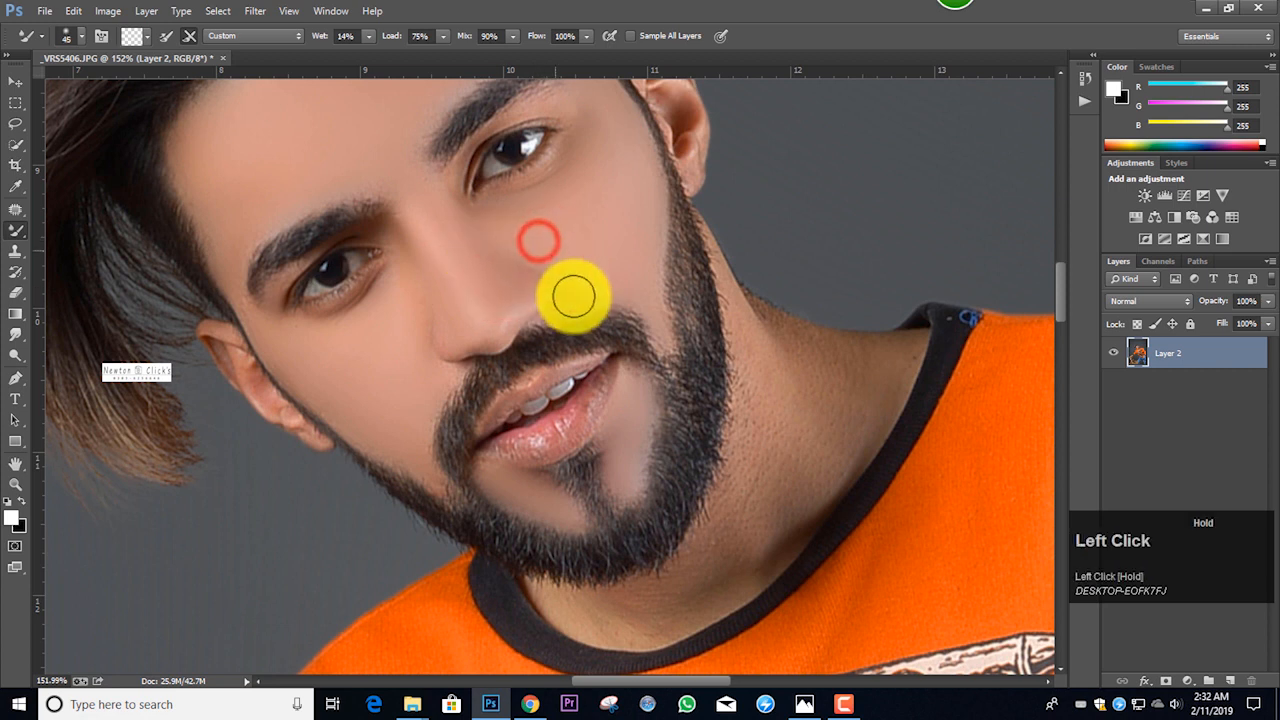
Smooth the neck skin between the beard and the sweatshirt collar with a larger Mixer Brush.
scroll(723, 346, down, 1)
key(bracketright)
key(bracketright)
key(bracketright)
mouse_move(784, 382)
mouse_down()
mouse_move(765, 305)
mouse_move(850, 322)
mouse_move(780, 346)
mouse_move(771, 406)
mouse_move(743, 437)
mouse_move(754, 349)
mouse_move(734, 457)
mouse_move(804, 428)
mouse_move(693, 520)
mouse_up()
mouse_move(588, 546)
mouse_down()
mouse_move(737, 517)
mouse_move(737, 437)
mouse_move(845, 370)
mouse_move(877, 329)
mouse_move(744, 414)
mouse_up()
Smooth the back of the hanging hand and its wrist up to the cuff with a 100 px brush.
scroll(744, 414, down, 5)
scroll(744, 420, down, 3)
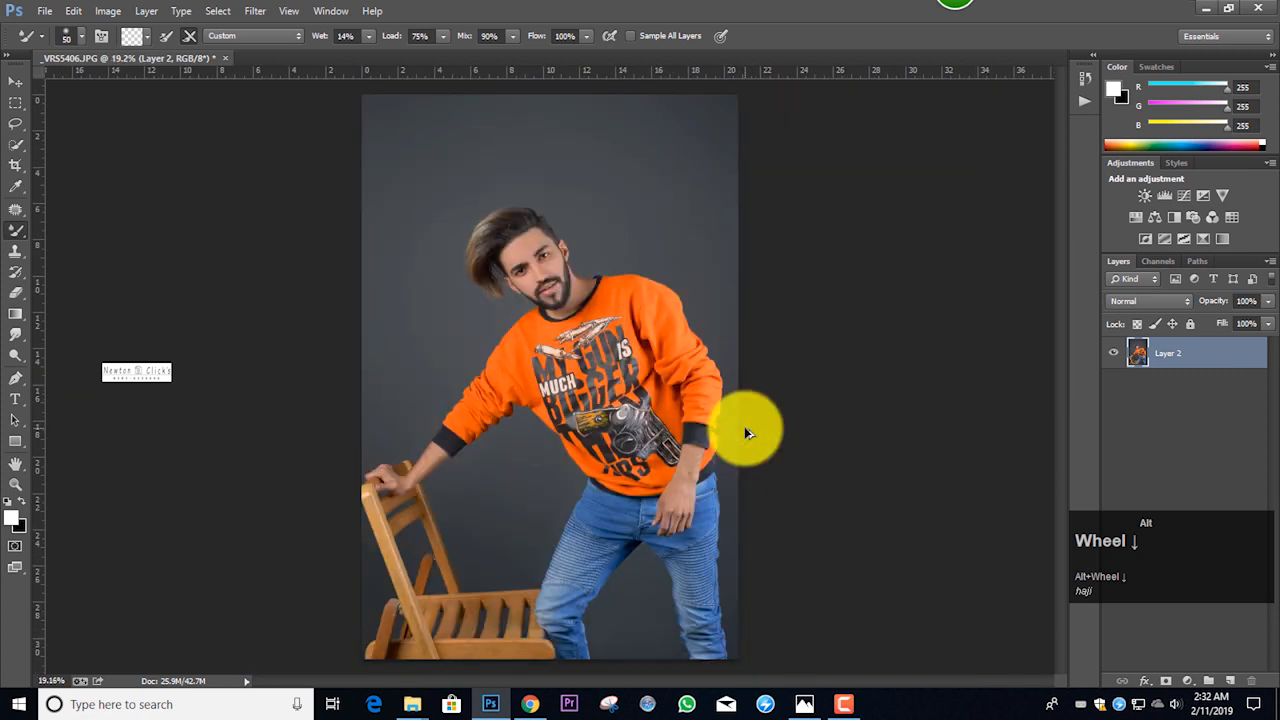
scroll(710, 505, up, 5)
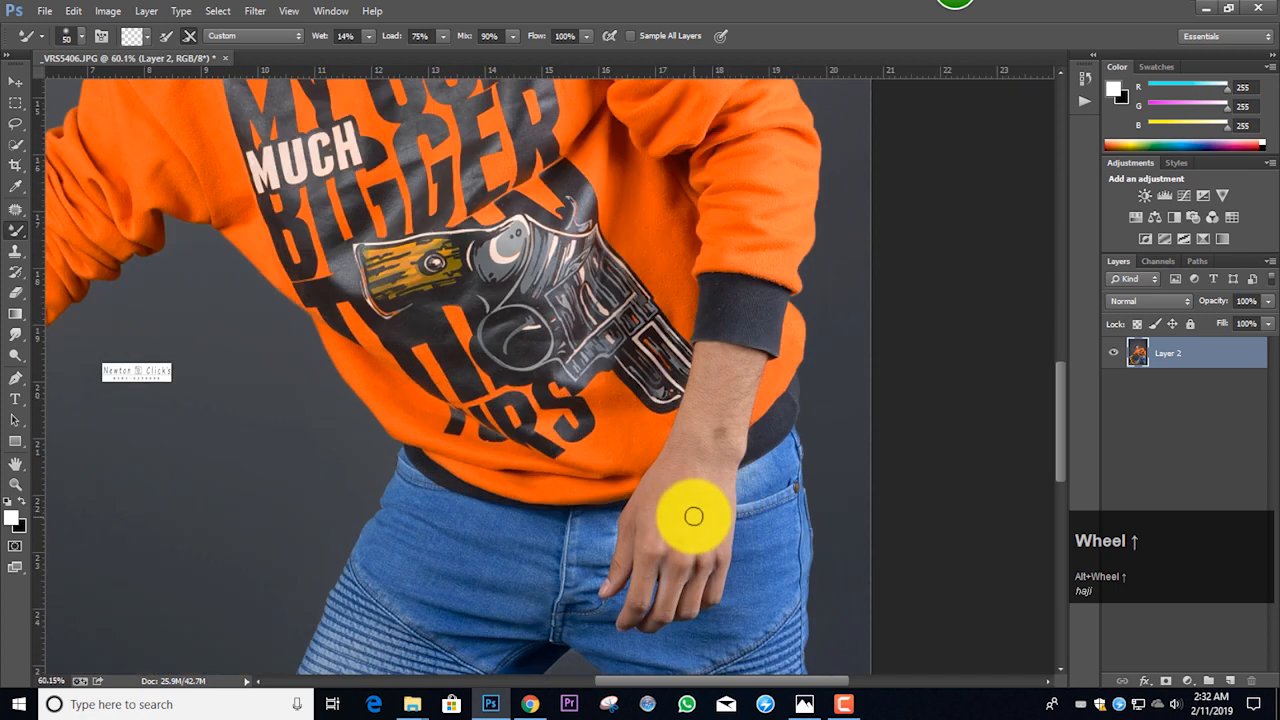
mouse_move(697, 487)
mouse_down()
mouse_move(723, 409)
mouse_move(707, 425)
mouse_up()
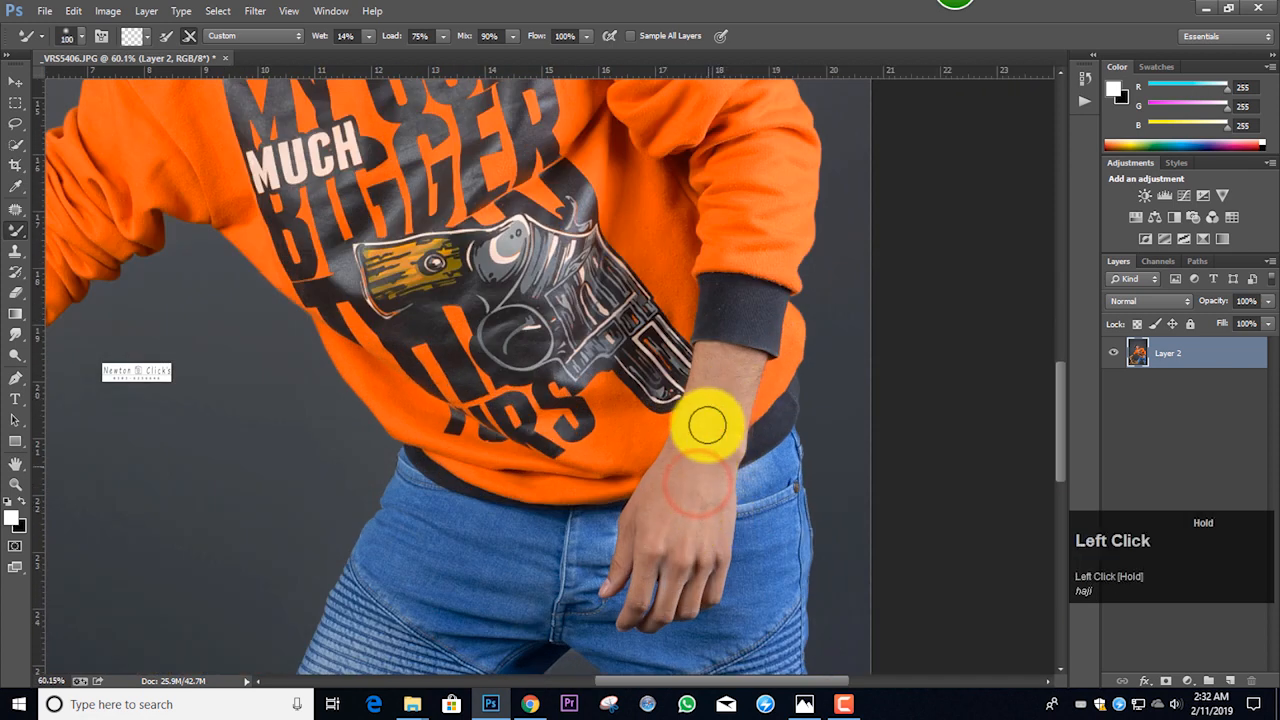
mouse_move(718, 377)
mouse_down()
mouse_move(696, 477)
mouse_move(711, 386)
mouse_up()
Examine the smoothed skin on the whole figure and close up around the face.
scroll(720, 390, down, 2)
scroll(720, 390, down, 4)
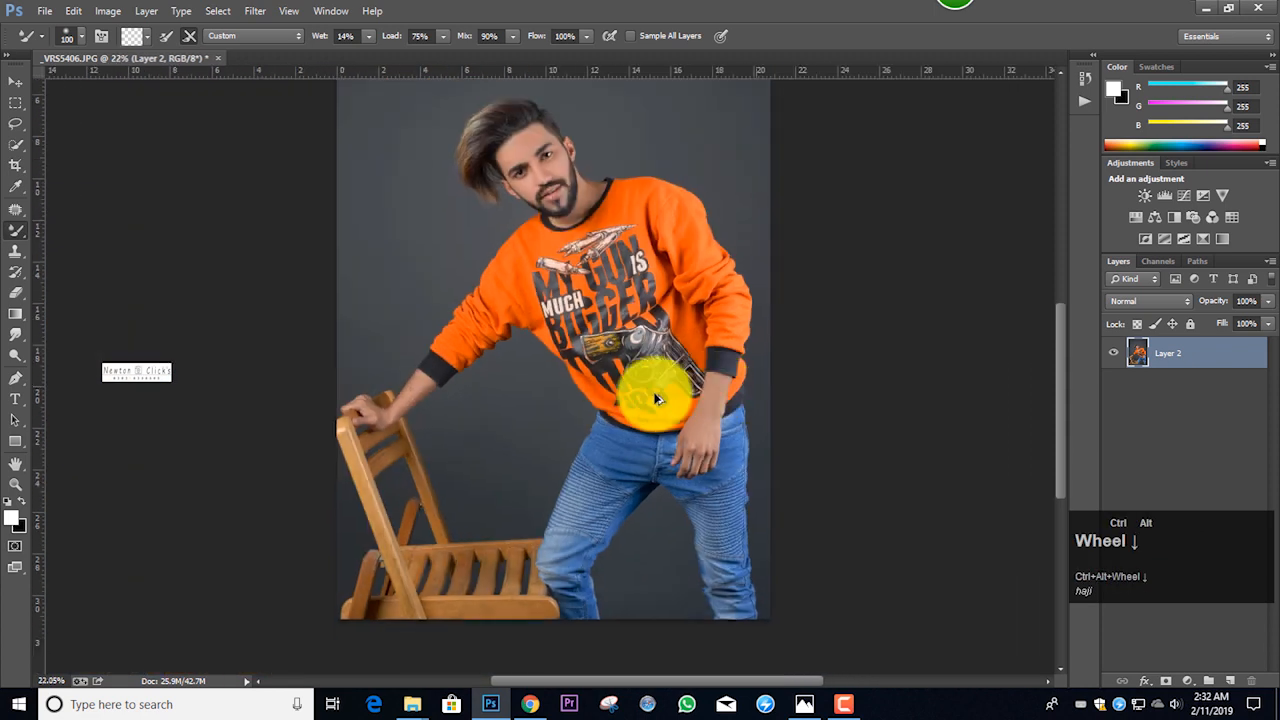
scroll(596, 372, up, 1)
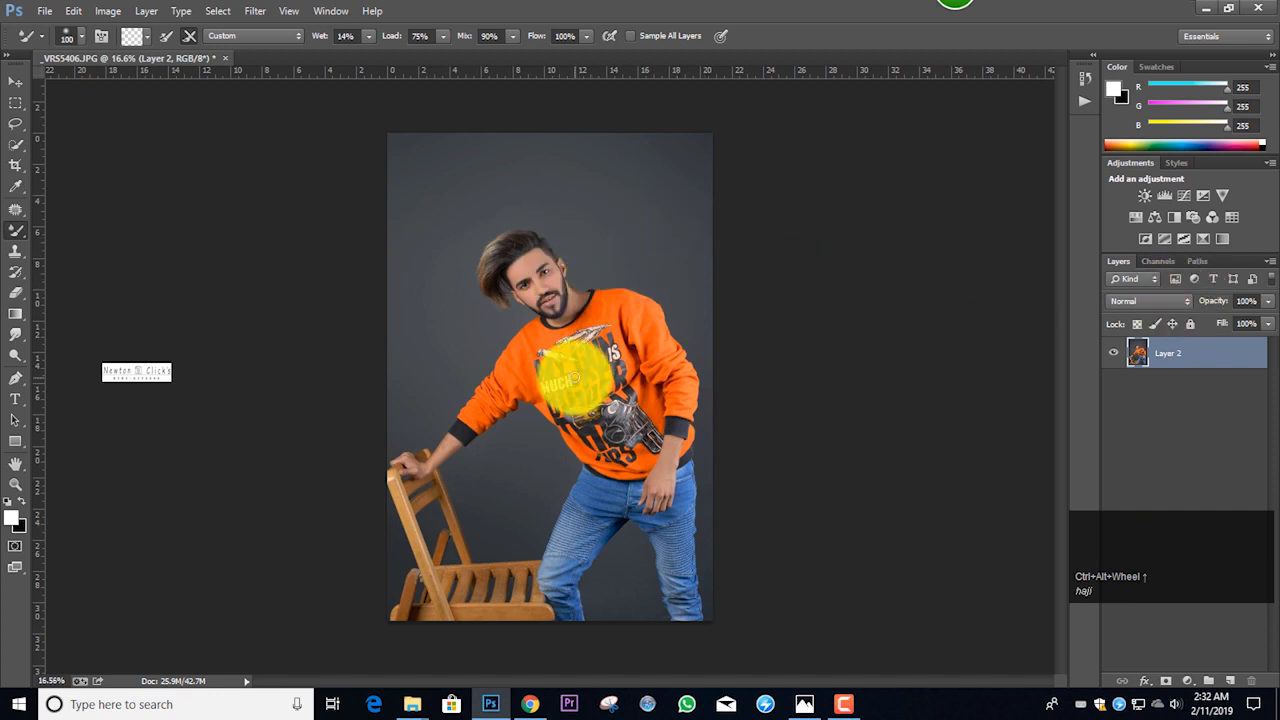
scroll(550, 250, up, 3)
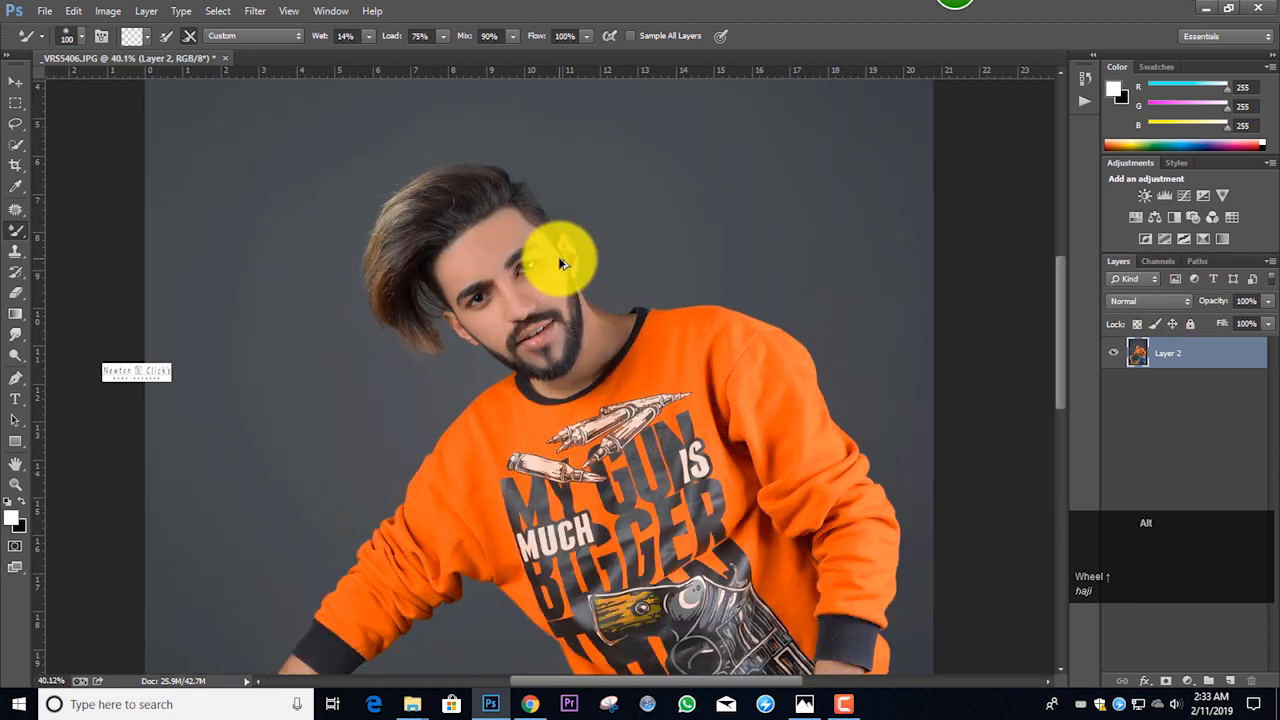
scroll(703, 311, up, 2)
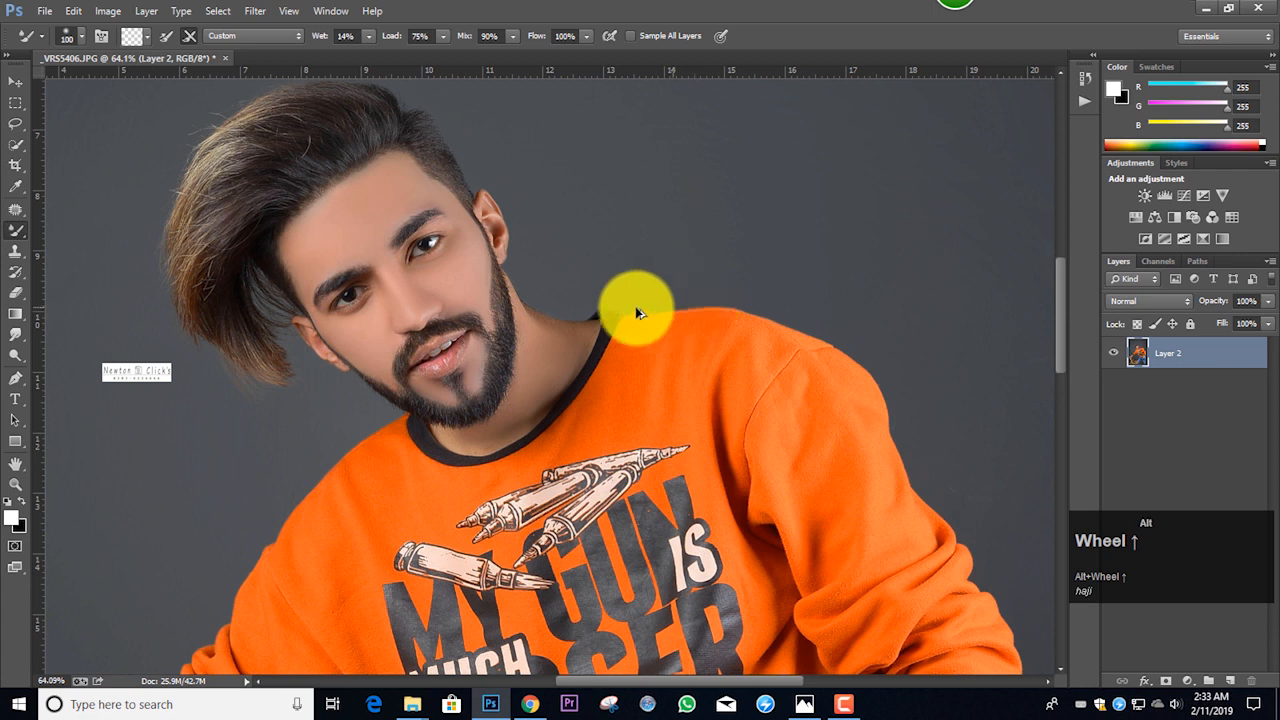
scroll(550, 318, down, 2)
scroll(548, 334, down, 1)
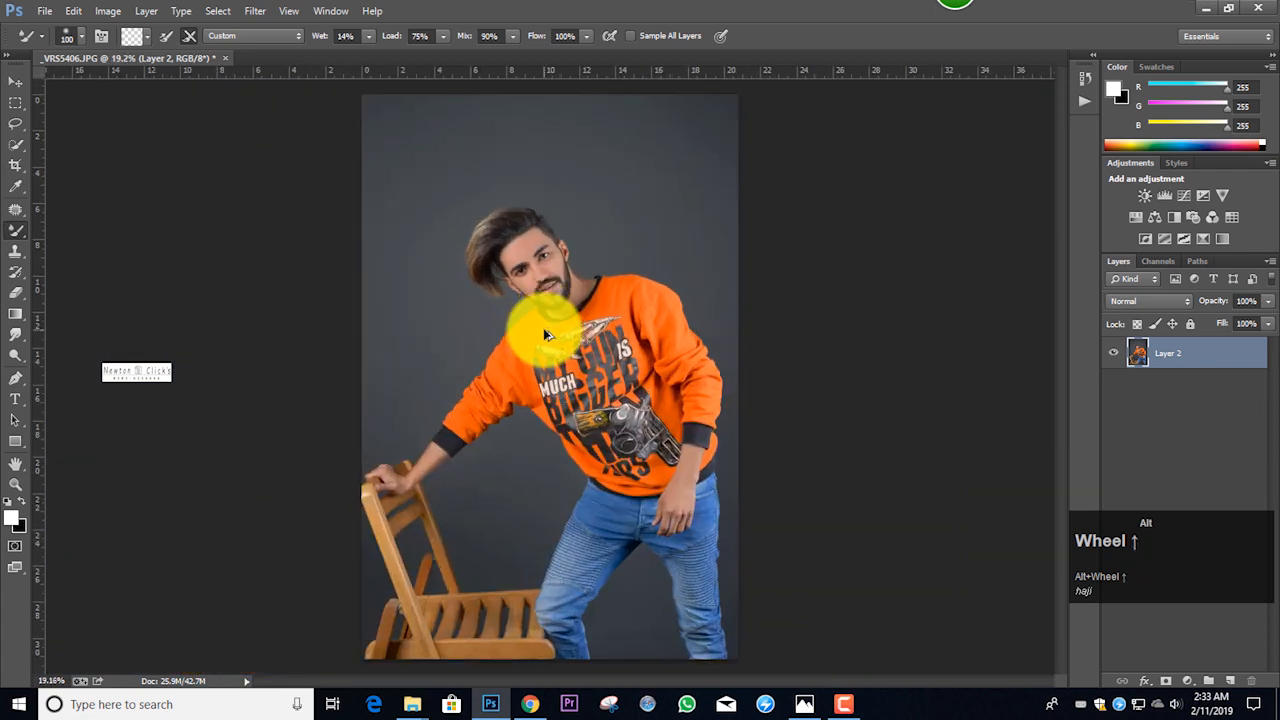
Open the layer in Liquify and push the top and front of the hair outward with a Forward Warp brush around 600 px.
key(x)
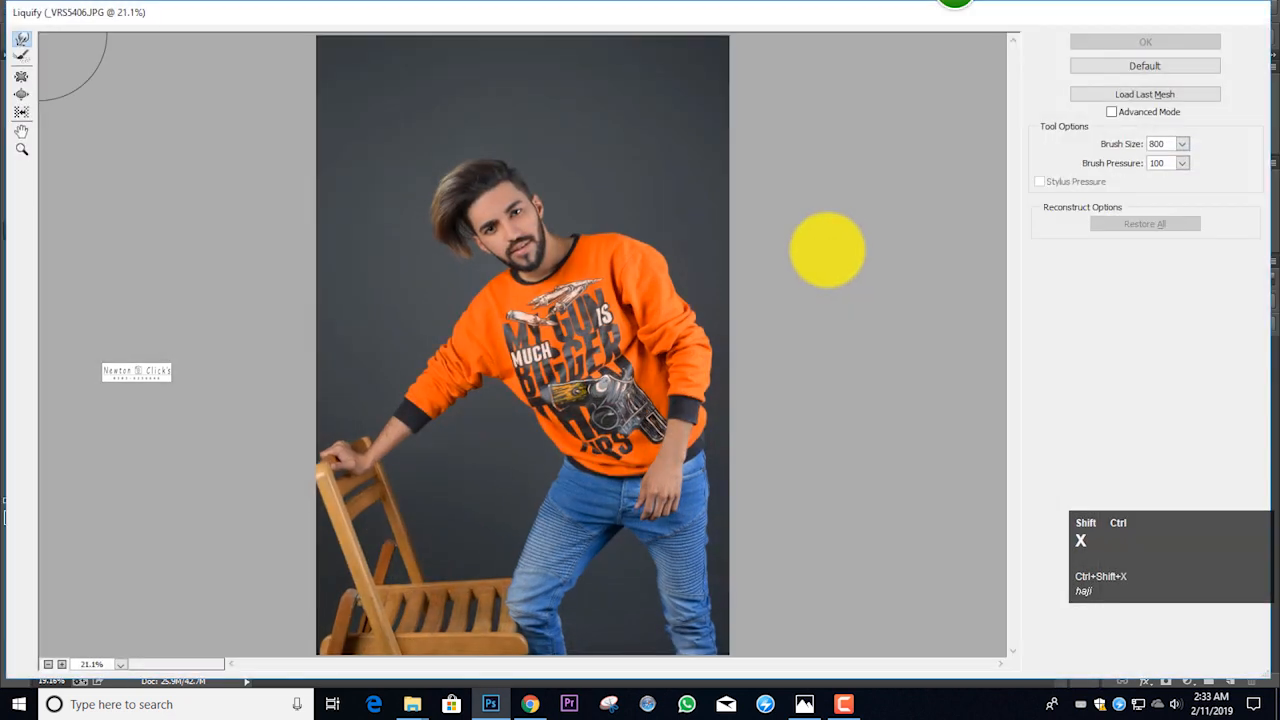
click(21, 150)
drag(346, 106, 584, 299)
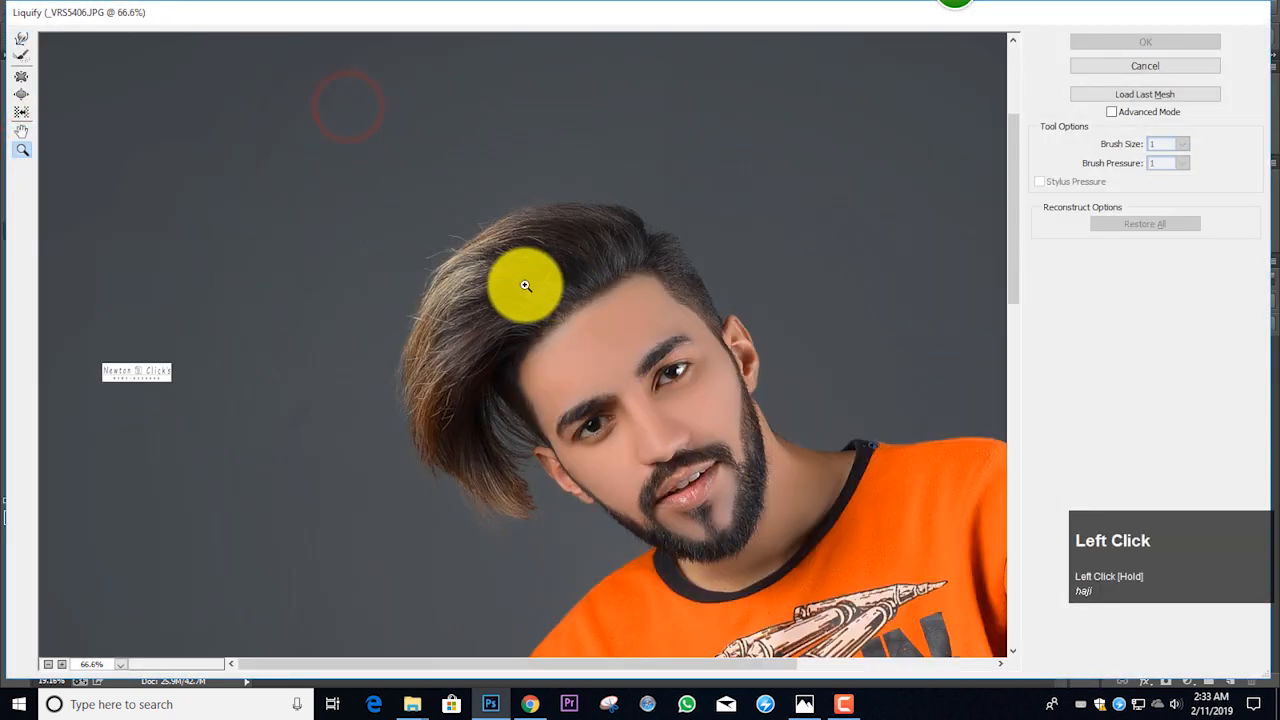
click(20, 42)
key(bracketright)
key(bracketleft)
key(bracketleft)
drag(529, 128, 527, 121)
drag(566, 121, 567, 112)
key(bracketleft)
drag(451, 219, 441, 212)
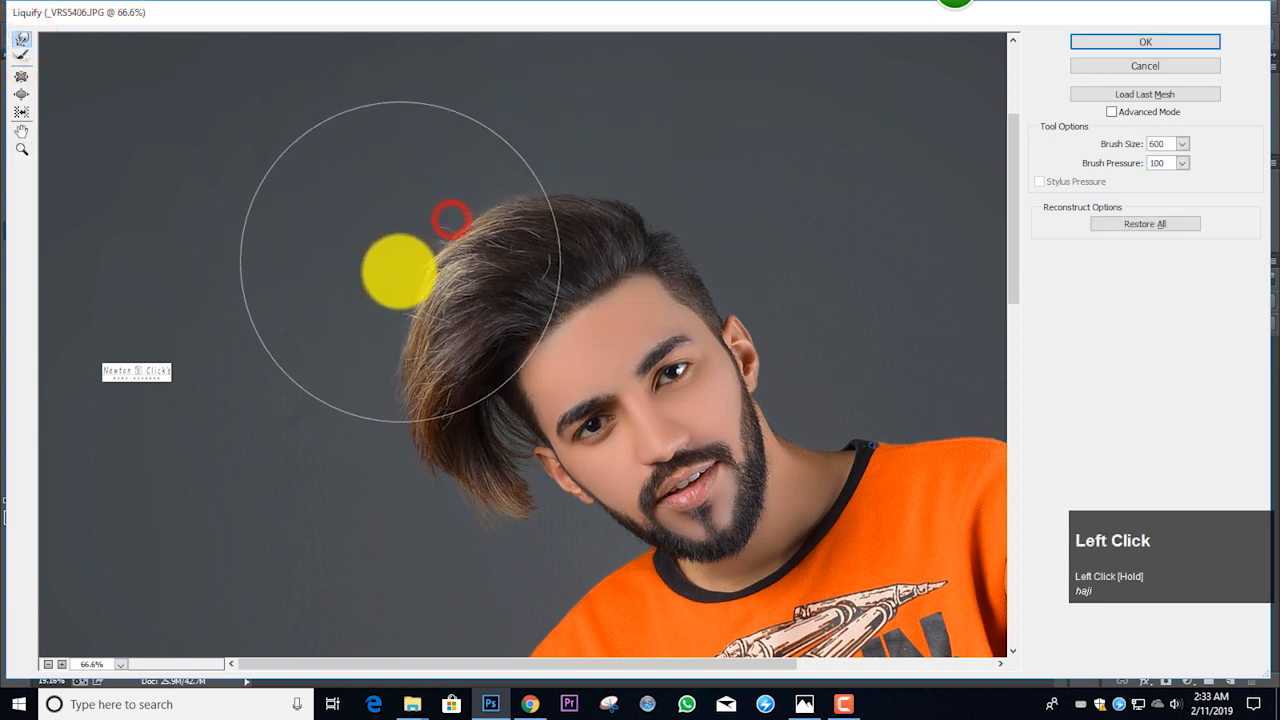
Warp the outer side edge of the hair with a smaller brush and reshape the crown with a larger one.
key(bracketleft)
key(bracketleft)
drag(389, 299, 383, 326)
key(bracketright)
key(bracketright)
mouse_move(530, 167)
mouse_down()
mouse_move(562, 140)
mouse_move(670, 124)
mouse_move(666, 140)
mouse_move(594, 160)
mouse_up()
Raise the crown slightly and push the hair's upper outer curve further out.
key(bracketleft)
key(bracketleft)
key(bracketleft)
click(669, 123)
key(bracketright)
key(bracketright)
drag(560, 164, 556, 158)
drag(485, 194, 440, 209)
drag(397, 257, 384, 261)
Nudge the hair outline behind the crown, above the faded side, outward with a smaller warp brush.
key(bracketright)
key(bracketleft)
key(bracketleft)
key(bracketleft)
drag(671, 180, 700, 180)
Reshape the hair outline from the crown down the outer side of the swept hair.
key(bracketright)
key(bracketright)
key(bracketright)
mouse_move(512, 172)
mouse_down()
mouse_move(429, 228)
mouse_move(386, 318)
mouse_up()
key(bracketleft)
key(bracketleft)
drag(385, 320, 380, 326)
Refine the hair's upper outer curve and reduce the warp brush to 250 px for the hanging tips.
key(bracketright)
drag(436, 255, 439, 240)
key(bracketright)
drag(441, 194, 446, 203)
key(bracketleft)
key(bracketleft)
key(bracketleft)
key(bracketleft)
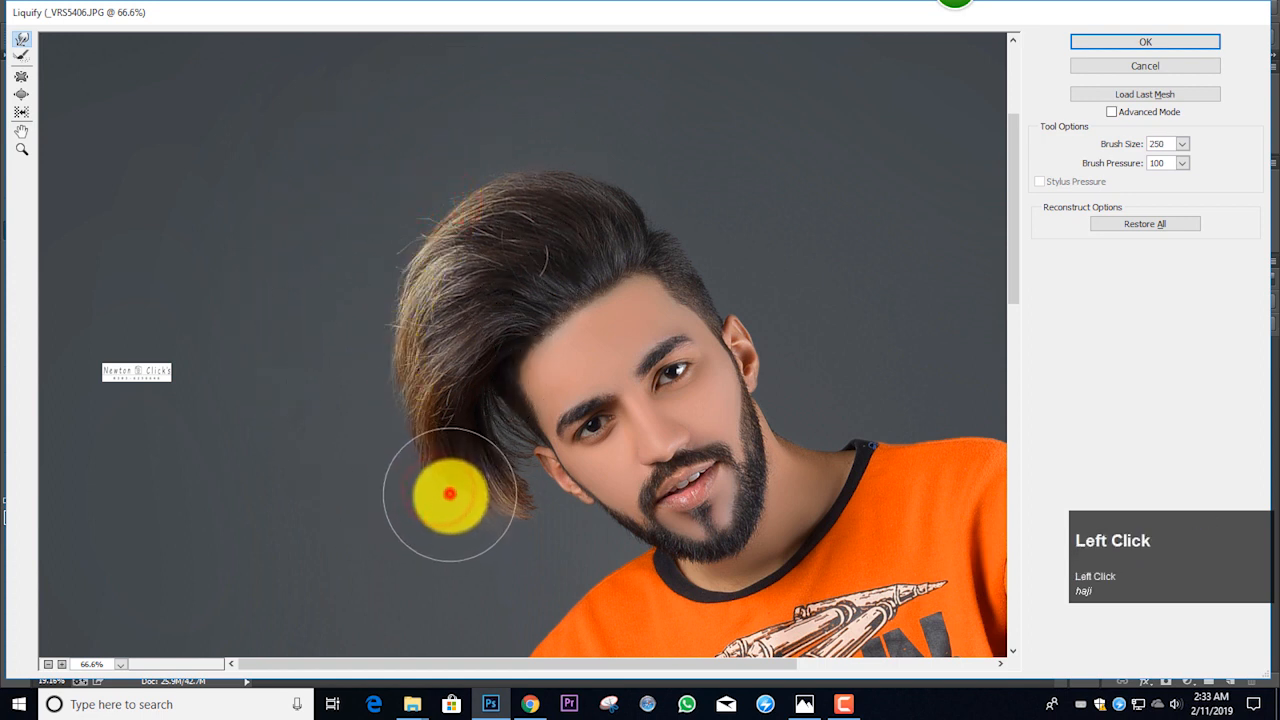
Warp the crown and the back of the hair with a 500 px brush and apply the Liquify changes.
key(bracketright)
key(bracketright)
key(bracketright)
key(bracketright)
key(bracketright)
mouse_move(440, 227)
mouse_down()
mouse_move(534, 146)
mouse_move(545, 117)
mouse_move(533, 115)
mouse_move(621, 113)
mouse_move(676, 129)
mouse_move(659, 143)
mouse_move(643, 114)
mouse_up()
key(bracketleft)
key(bracketleft)
key(bracketright)
key(bracketright)
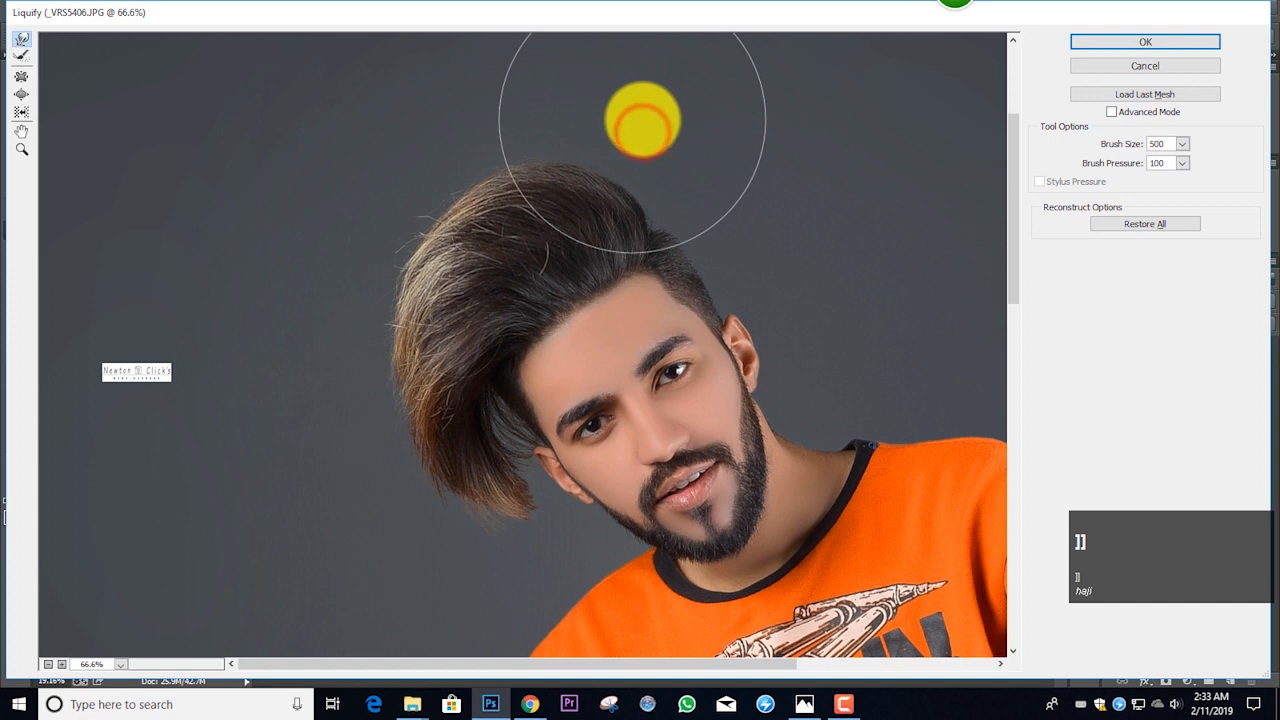
drag(713, 175, 696, 167)
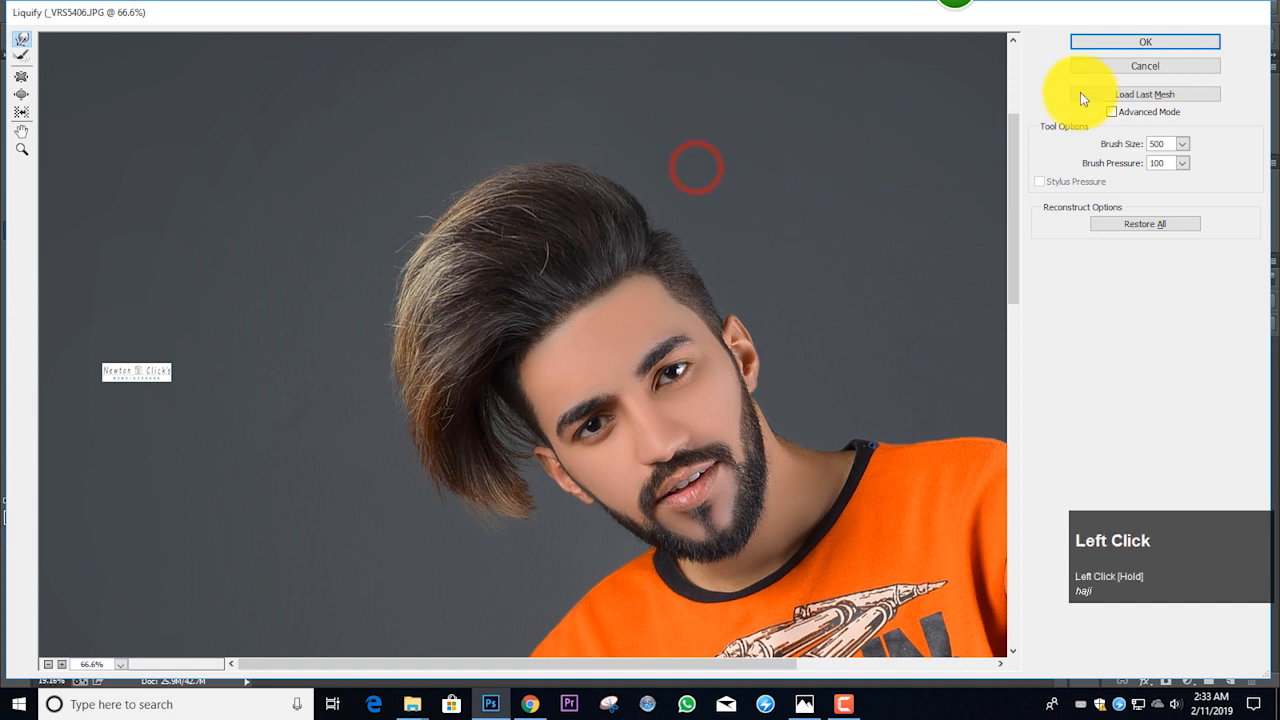
click(1122, 42)
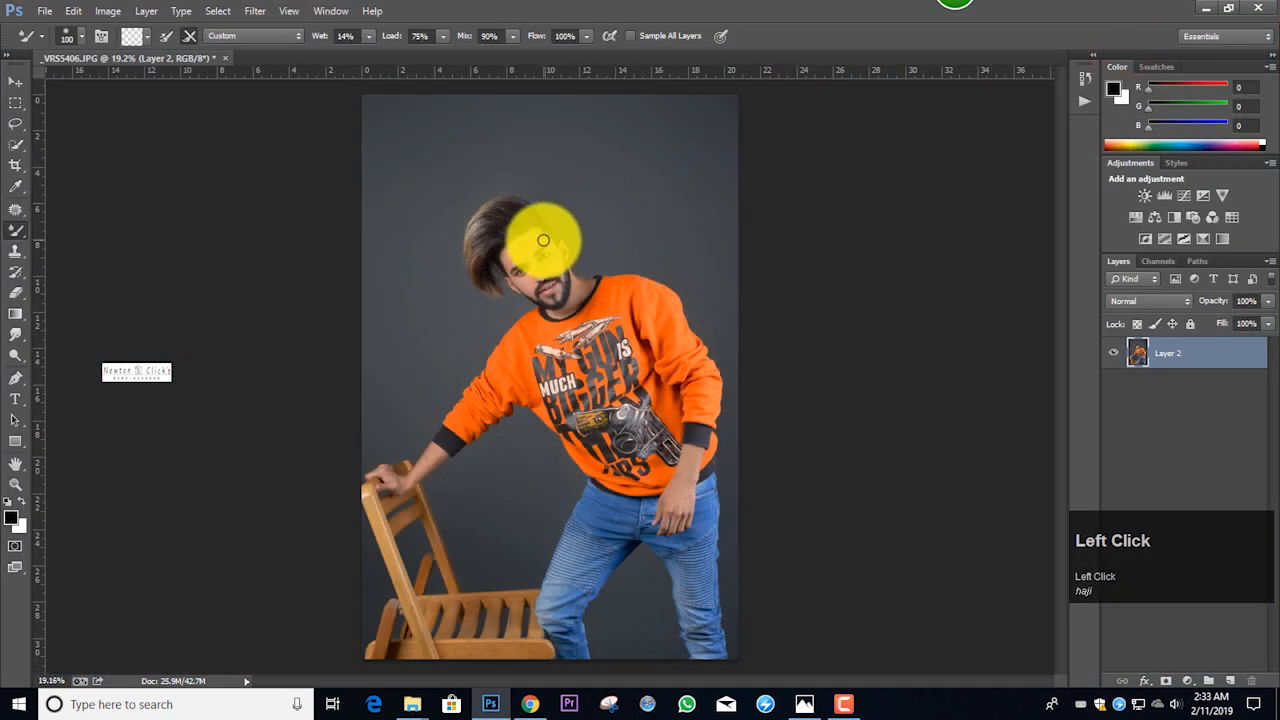
Reopen the layer in Liquify and even out the back and top of the hair outline with the Forward Warp tool.
scroll(543, 240, down, 2)
scroll(524, 243, up, 3)
key(x)
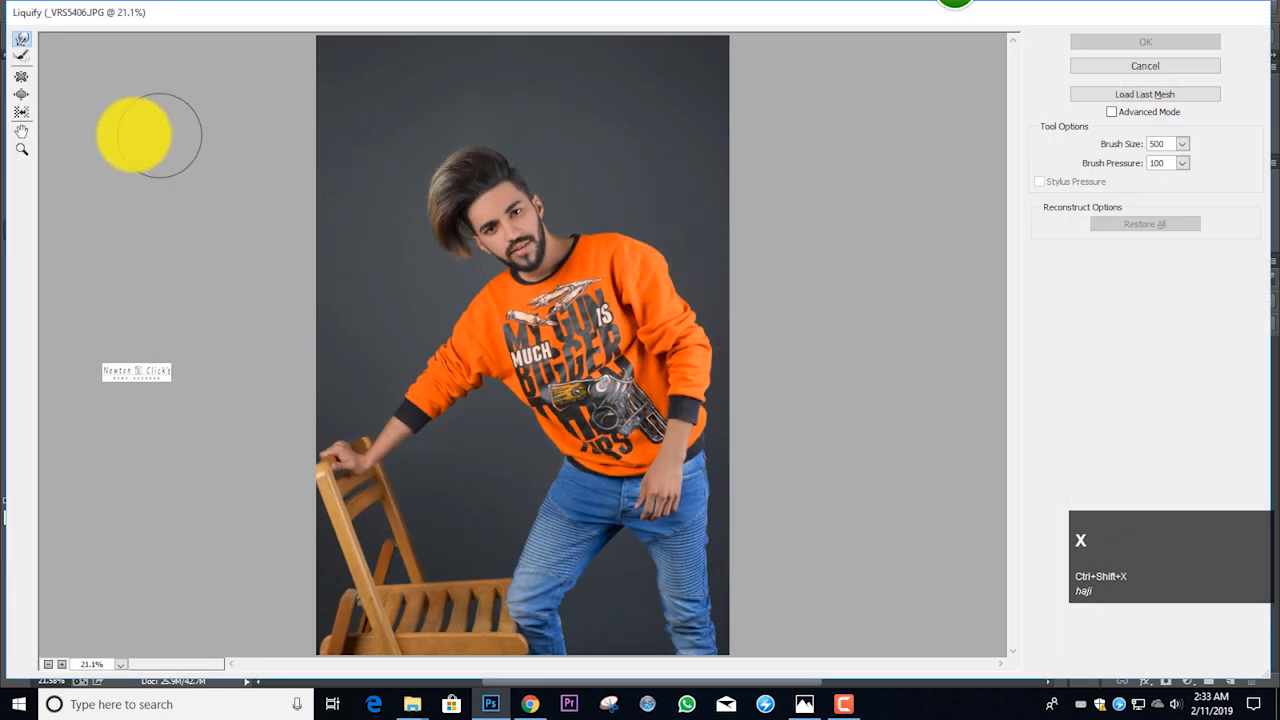
click(21, 150)
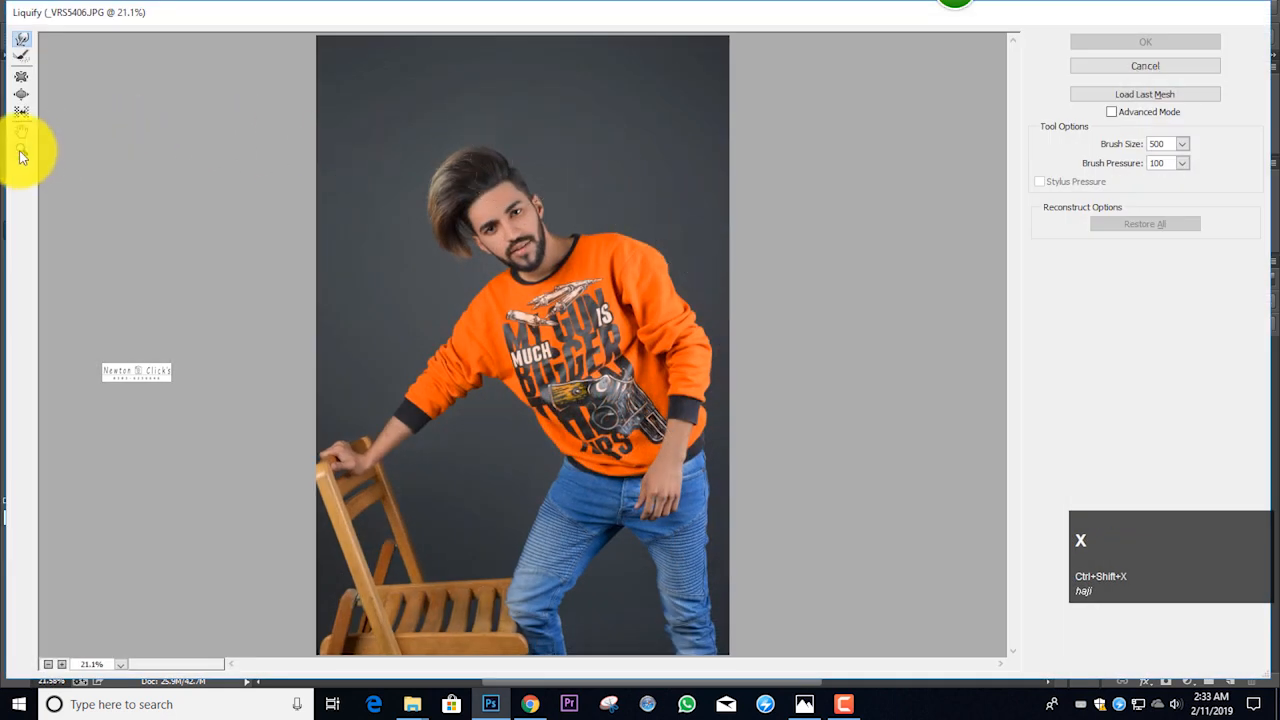
drag(385, 122, 625, 305)
scroll(615, 270, up, 2)
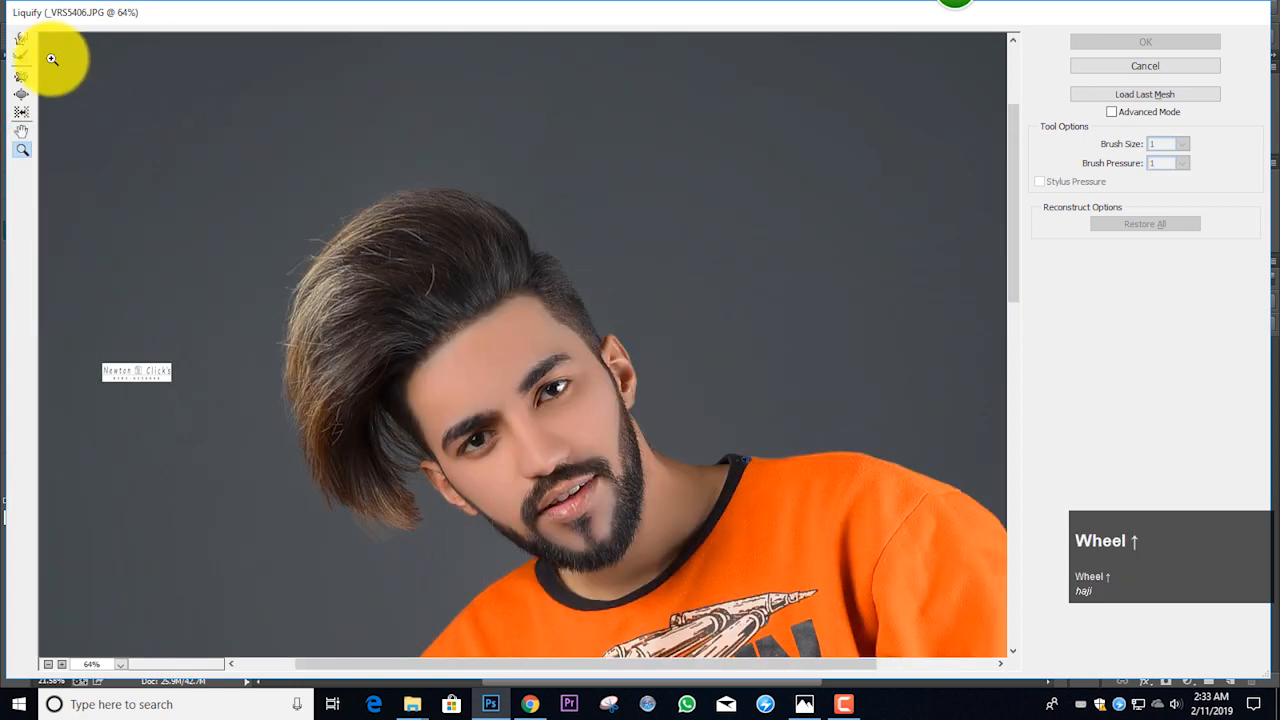
key(bracketright)
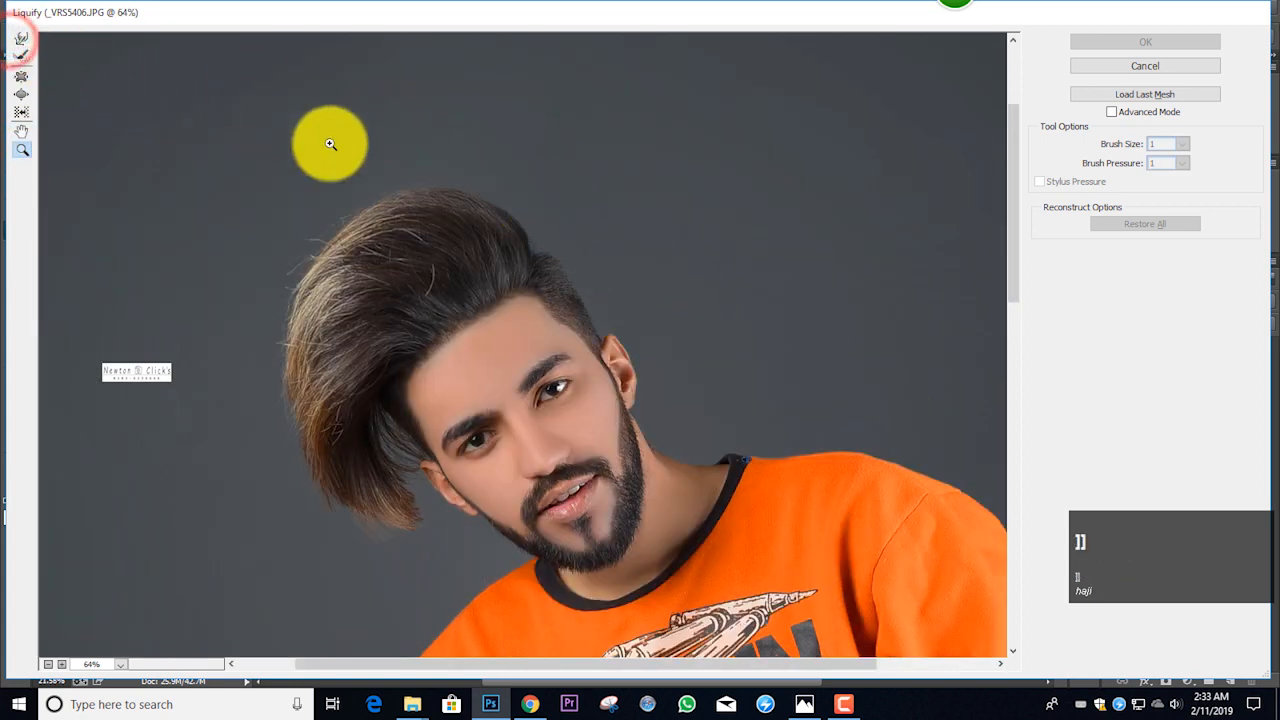
click(21, 39)
key(bracketright)
mouse_move(576, 154)
mouse_down()
mouse_move(606, 193)
mouse_move(570, 172)
mouse_up()
key(bracketleft)
drag(491, 138, 446, 149)
Push the outer side of the swept hair slightly inward, from the upper curve down to the tips.
key(bracketright)
key(bracketright)
click(291, 177)
click(214, 262)
key(bracketleft)
key(bracketleft)
click(214, 316)
click(222, 390)
click(268, 467)
click(288, 490)
Tuck in the hanging hair tips and lower outer edge with warp brushes of 300 to 500 px.
key(bracketleft)
key(bracketleft)
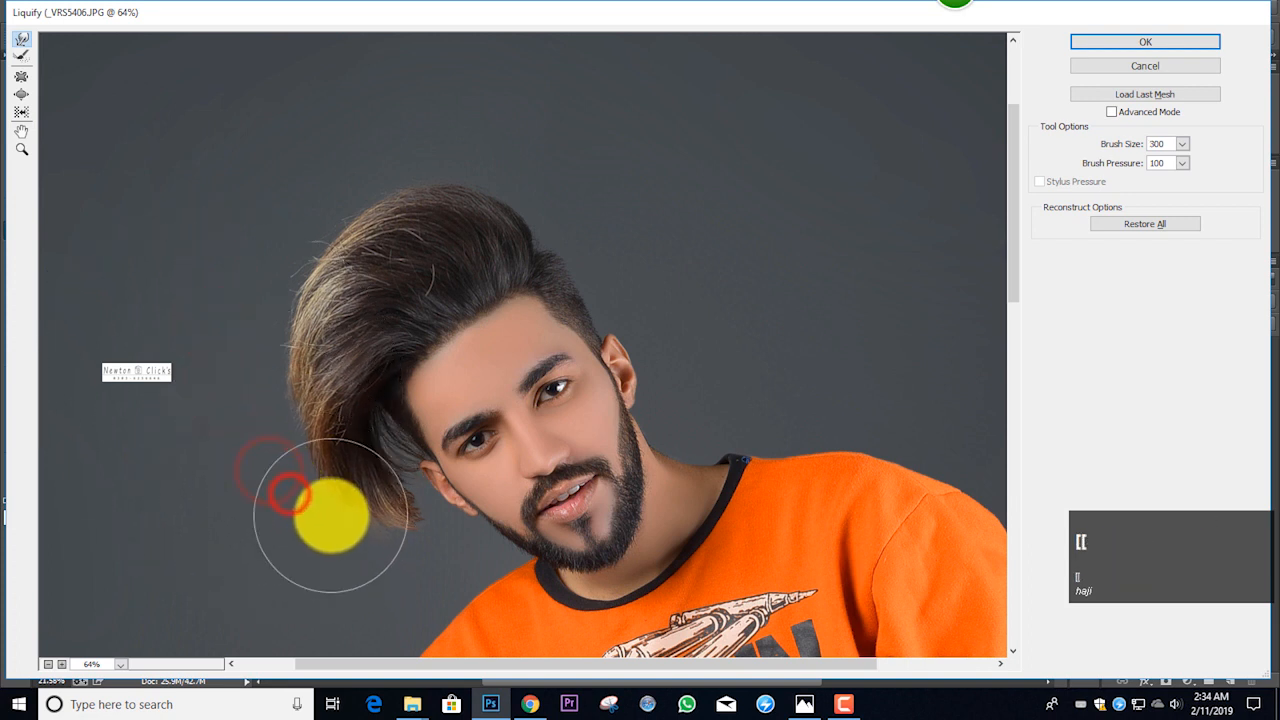
click(315, 497)
key(bracketright)
key(bracketright)
click(303, 469)
click(288, 446)
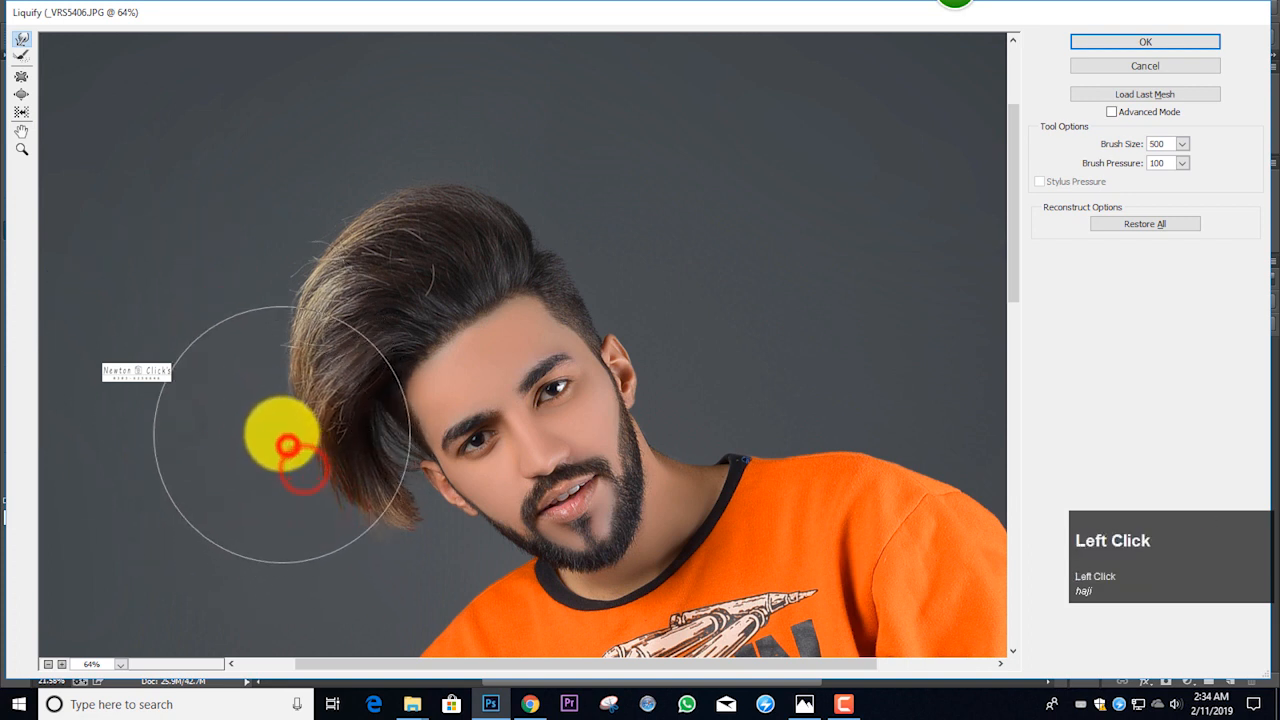
click(283, 433)
key(bracketleft)
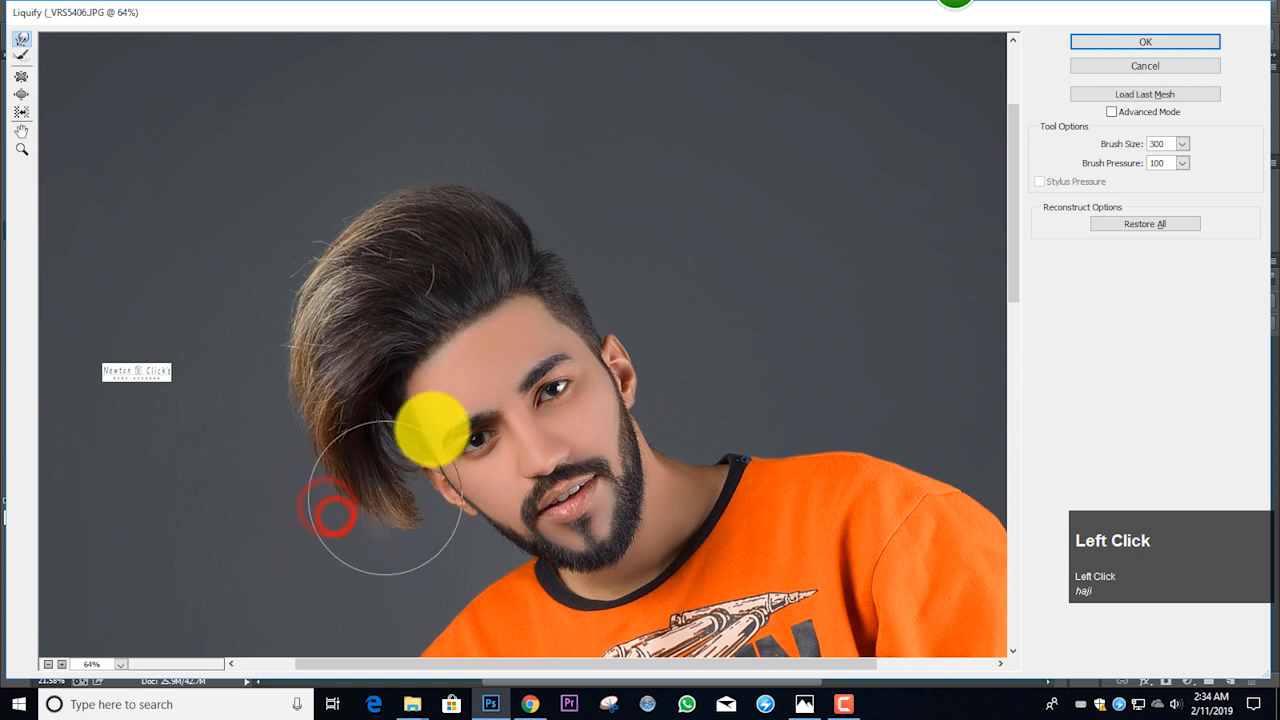
Round off the crown and the upper outer curve of the hair with a larger warp brush.
key(bracketright)
key(bracketright)
key(bracketright)
mouse_move(545, 190)
mouse_down()
mouse_move(492, 153)
mouse_move(446, 179)
mouse_up()
key(bracketleft)
key(bracketleft)
click(483, 156)
key(bracketright)
key(bracketright)
drag(352, 216, 312, 245)
drag(393, 172, 339, 203)
Smooth the hair outline above the faded side with 175 to 250 px warp brushes and apply the Liquify changes.
key(bracketleft)
key(bracketleft)
key(bracketleft)
key(bracketleft)
key(bracketleft)
key(bracketleft)
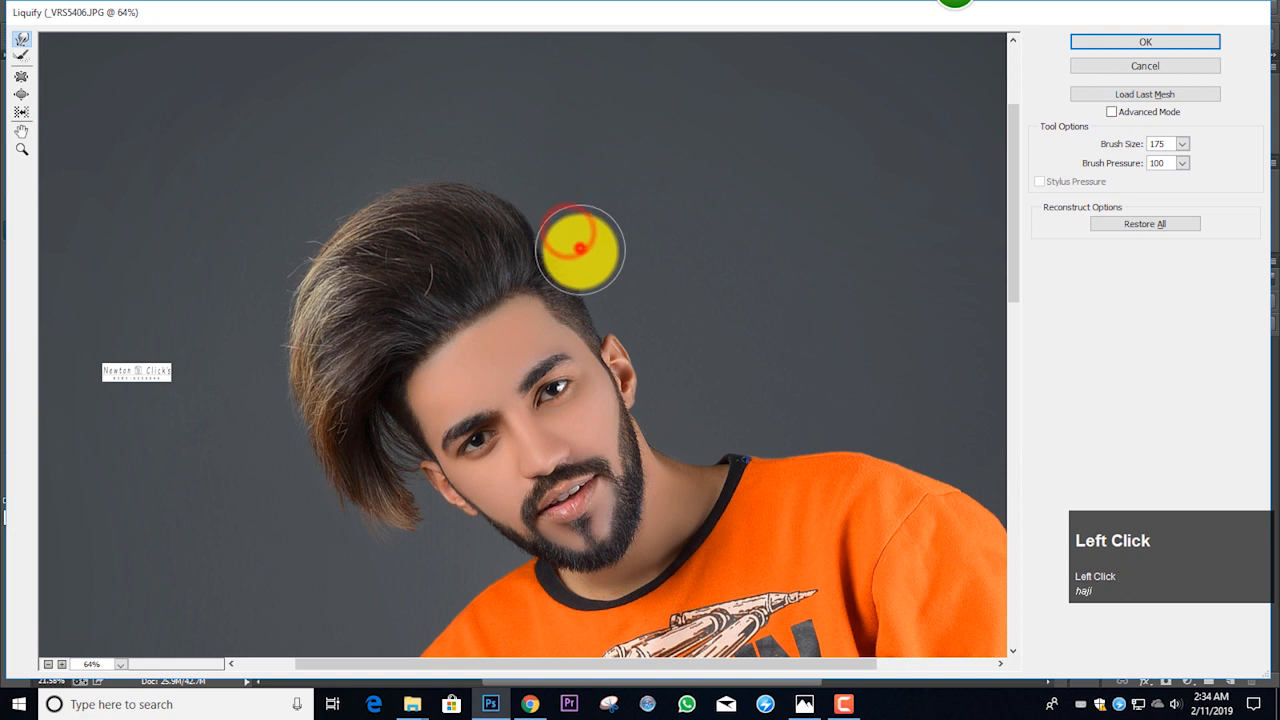
key(bracketright)
key(bracketright)
drag(566, 250, 587, 267)
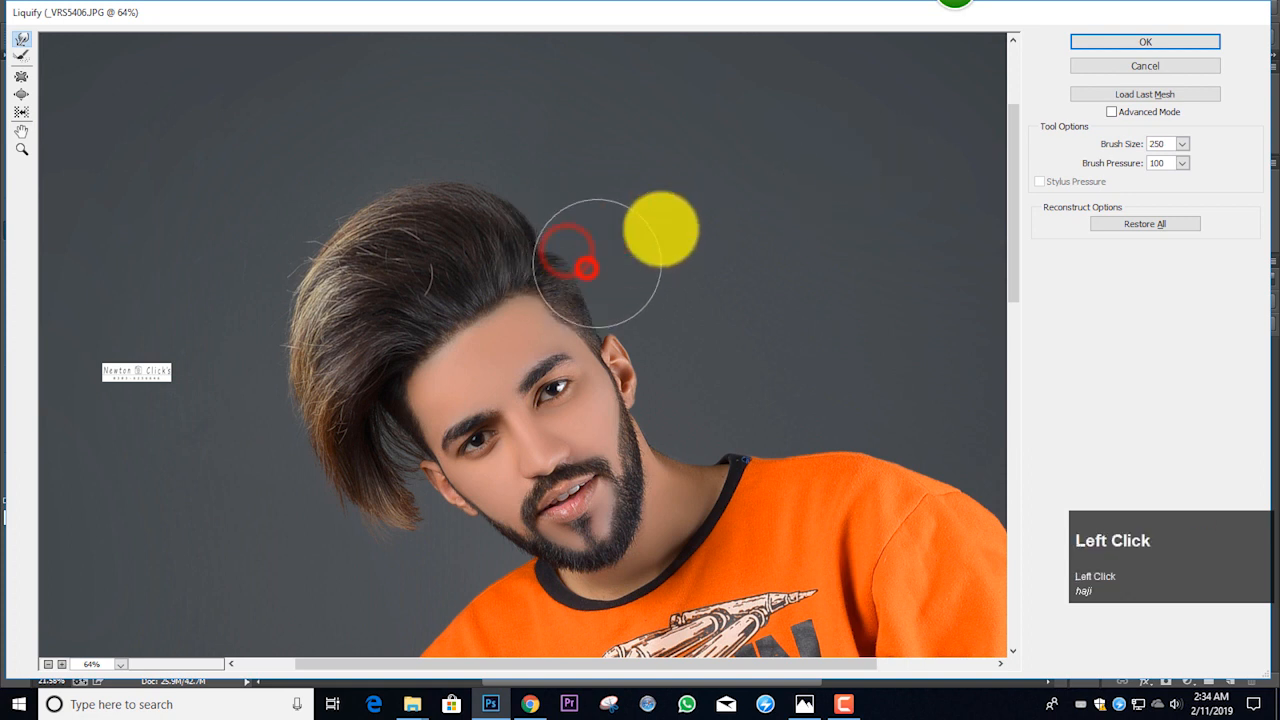
click(1163, 45)
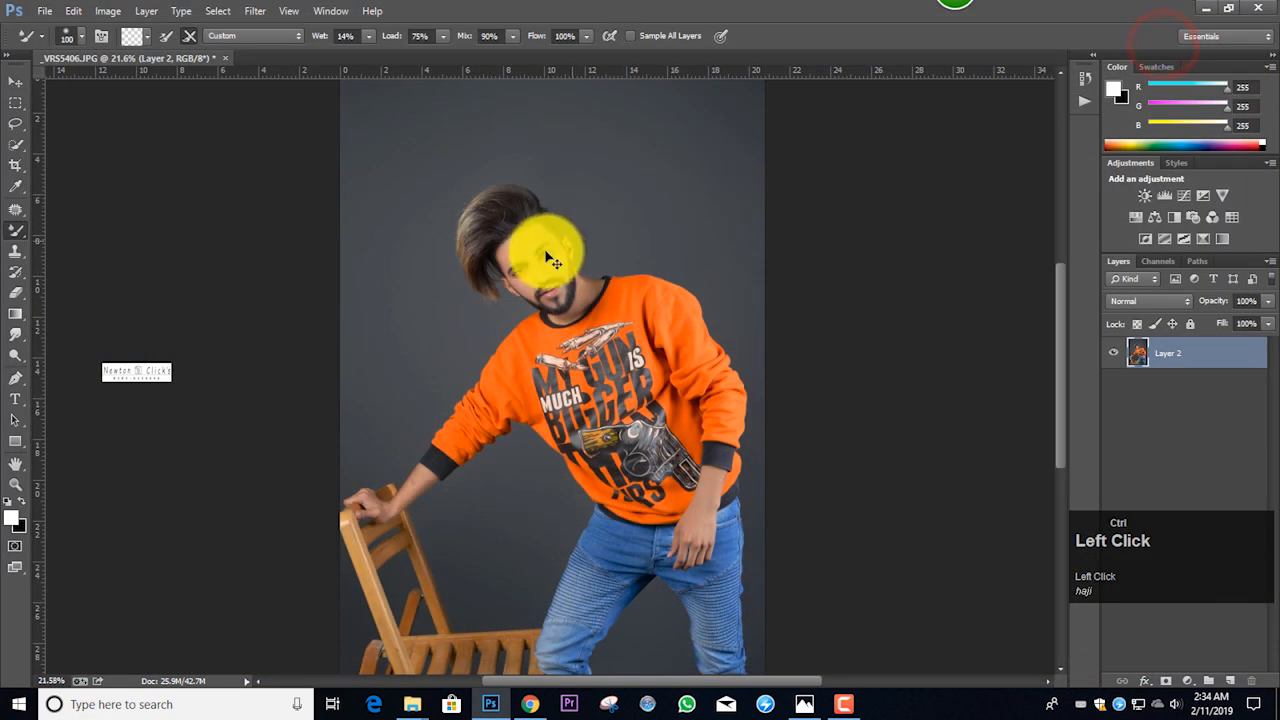
scroll(538, 262, down, 2)
scroll(550, 305, up, 1)
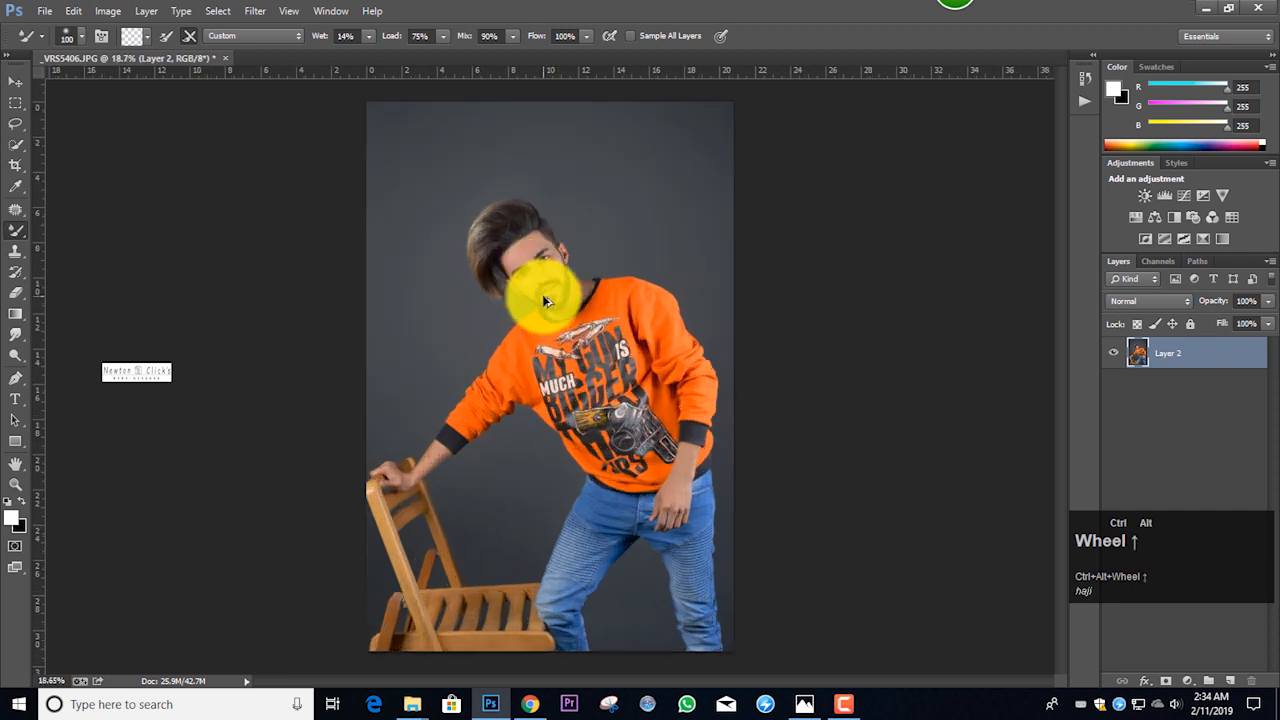
scroll(542, 287, down, 1)
scroll(562, 332, up, 1)
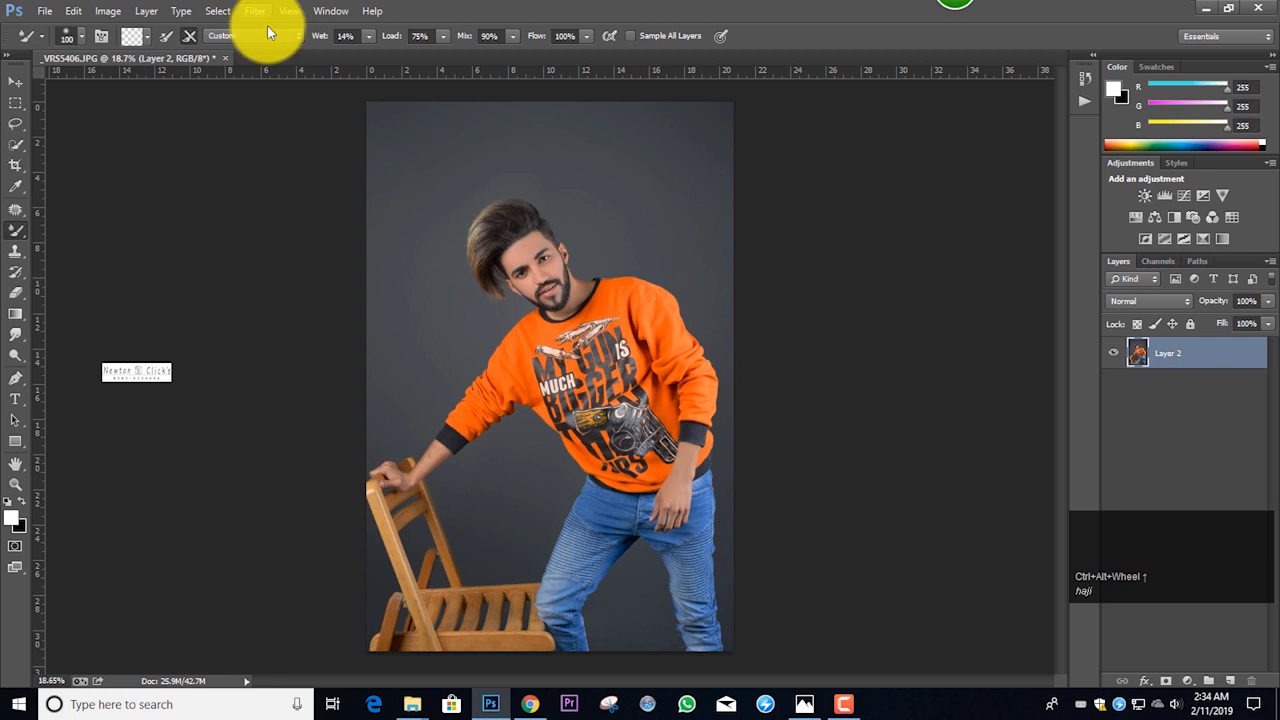
click(220, 12)
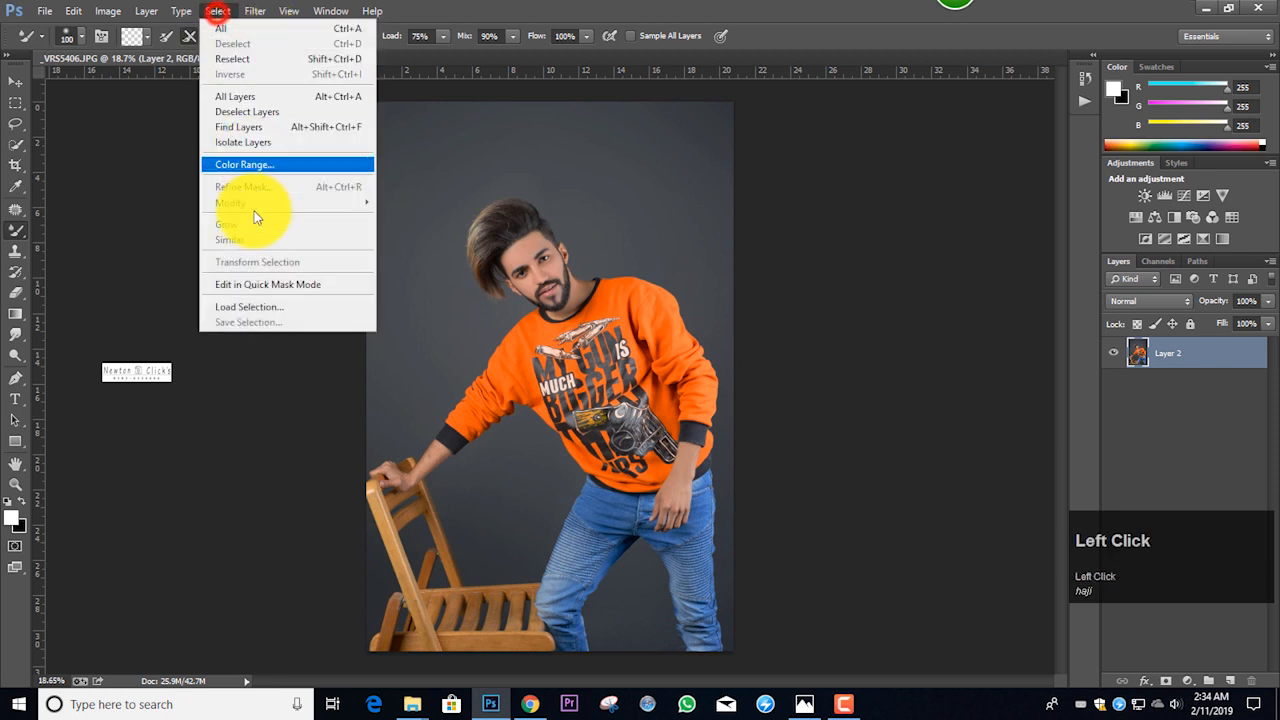
Load the saved channel "sss" from _VRS5406.JPG as a new selection around the man and chair.
click(250, 307)
click(623, 232)
click(605, 272)
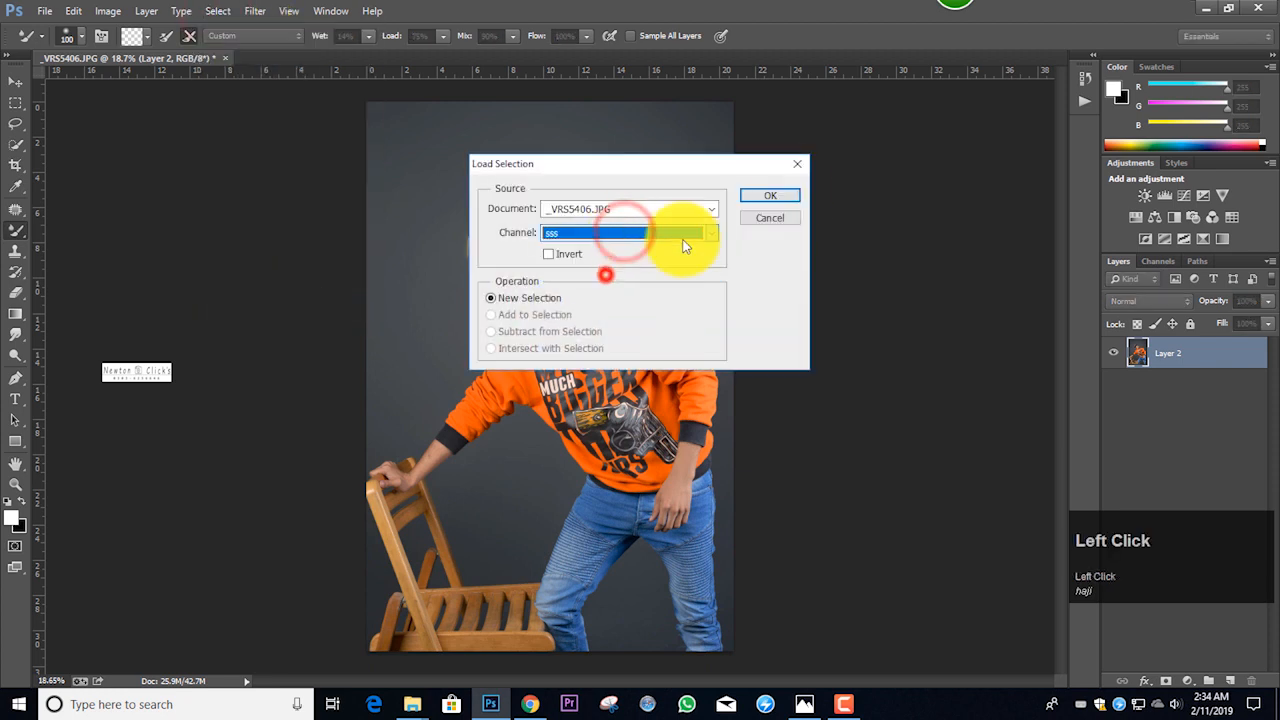
click(785, 205)
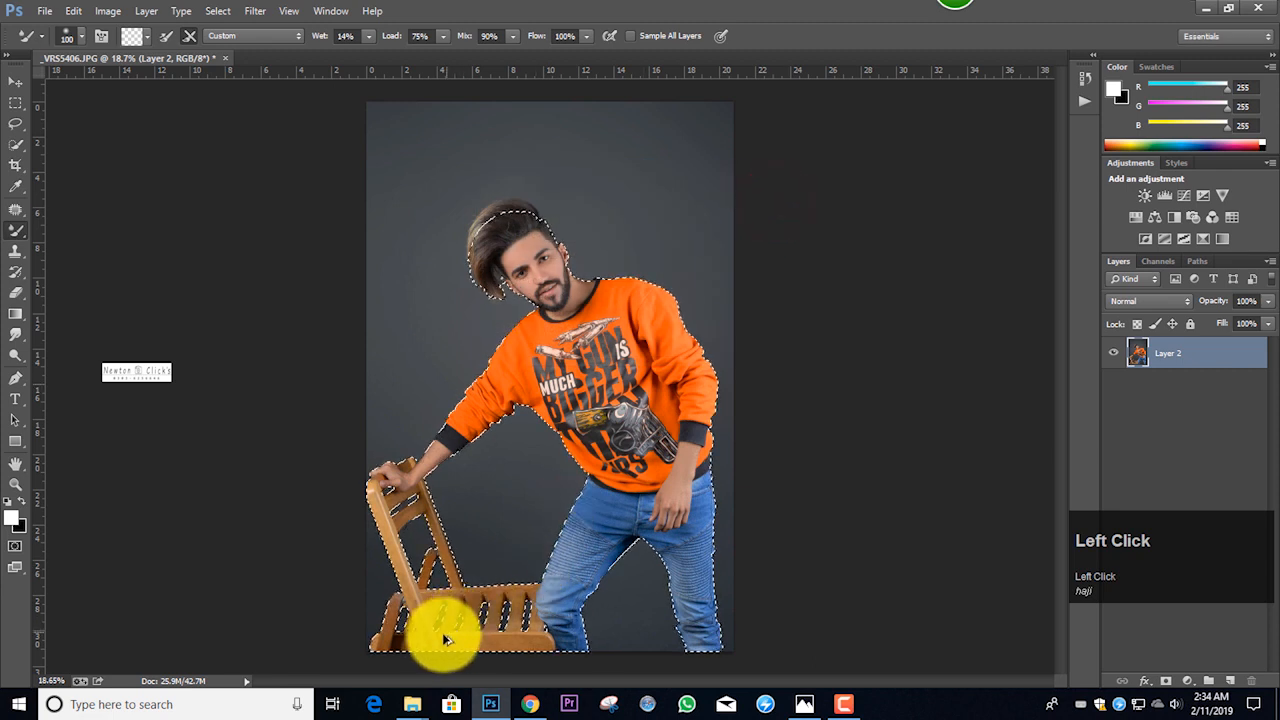
Add the crown and outer curve of the hair to the selection with Quick Selection and trim excess along its lower outer edge.
scroll(515, 610, up, 2)
scroll(540, 615, up, 2)
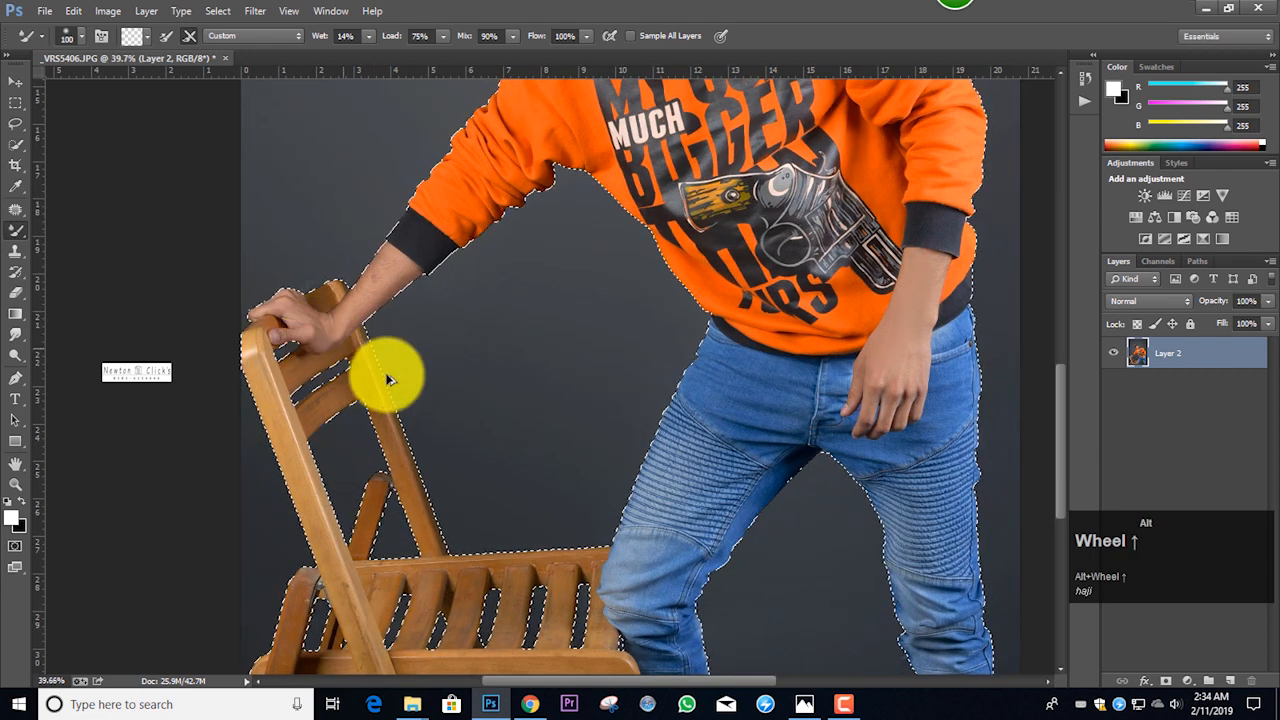
scroll(440, 420, down, 2)
scroll(729, 214, up, 3)
scroll(537, 114, up, 4)
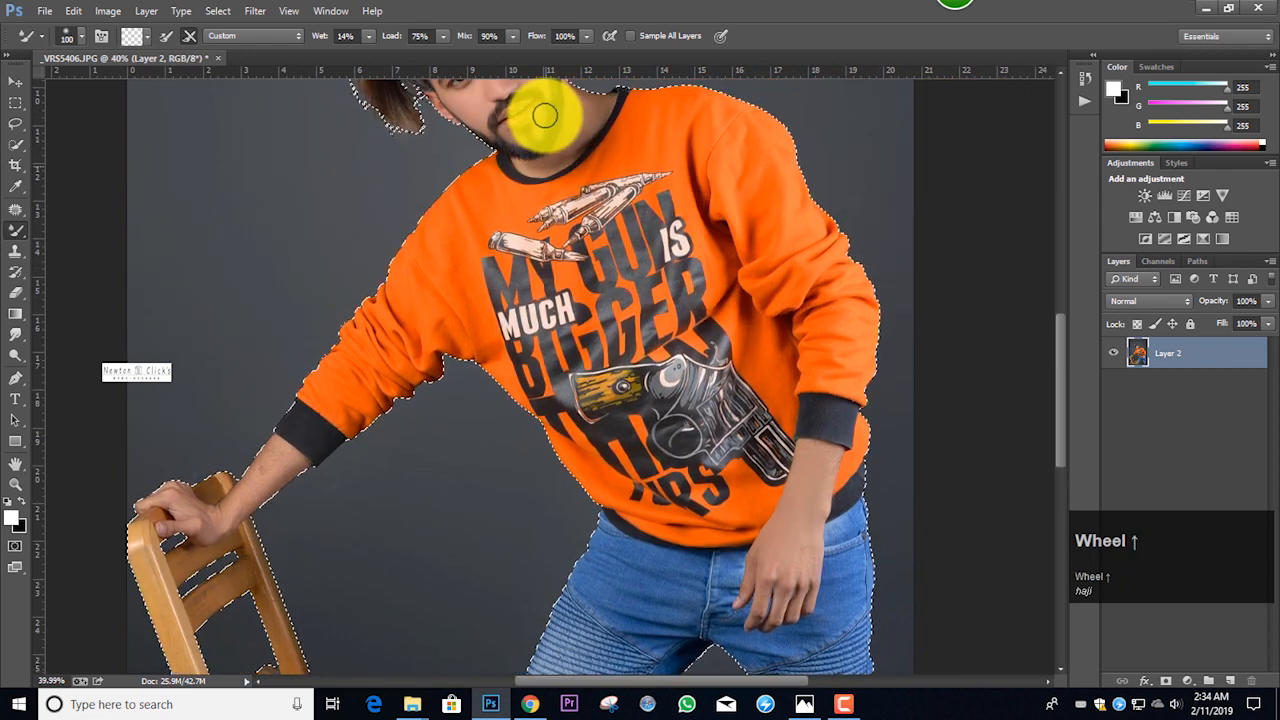
scroll(359, 190, up, 4)
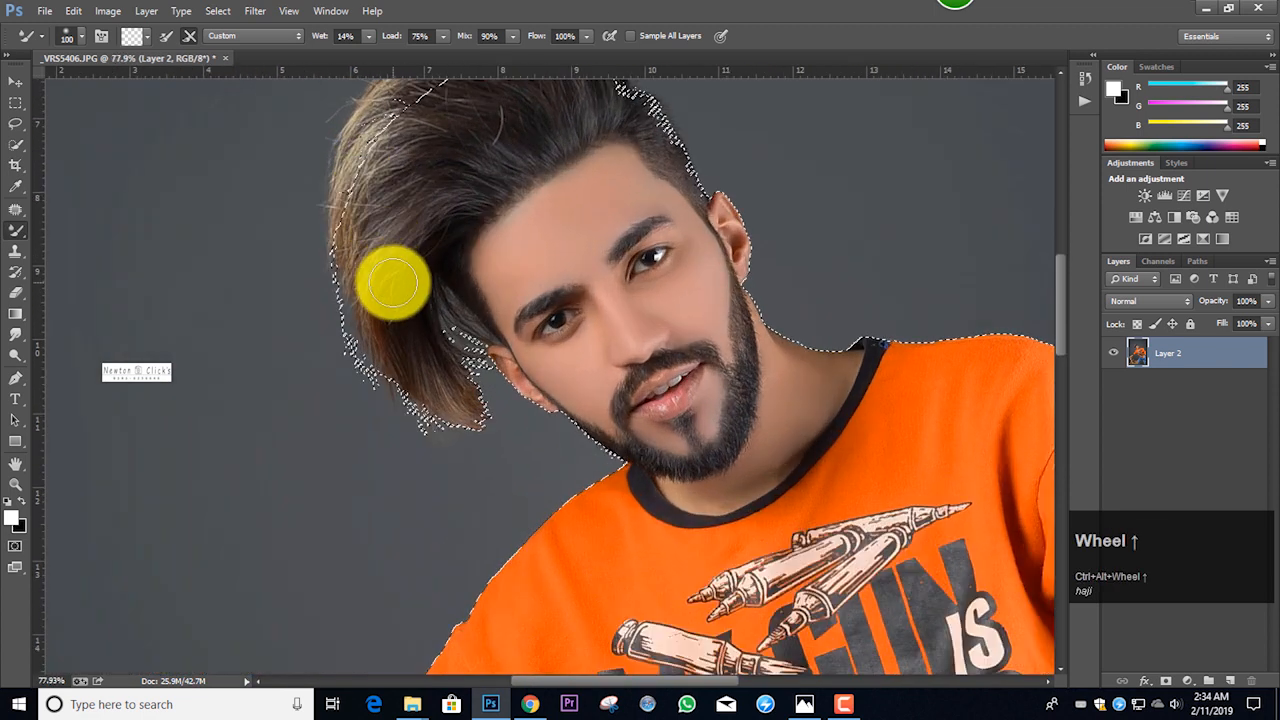
click(15, 144)
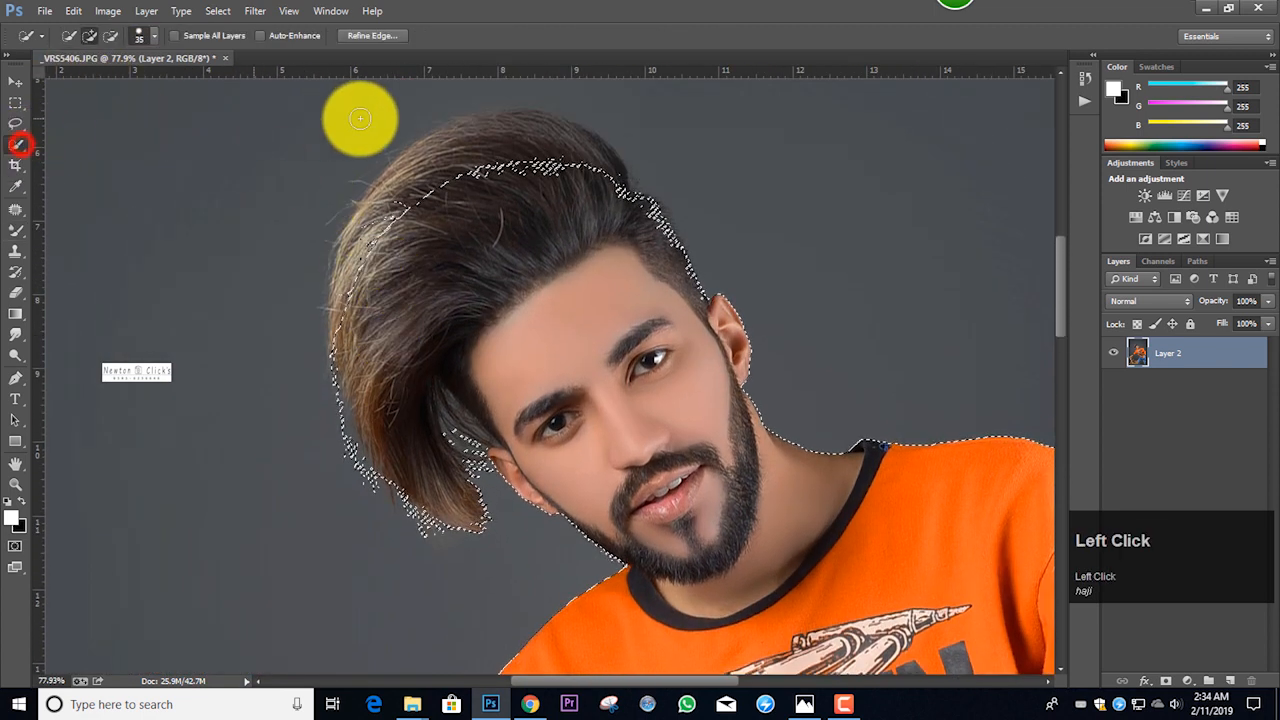
mouse_move(576, 175)
mouse_down()
mouse_move(507, 133)
mouse_move(427, 165)
mouse_up()
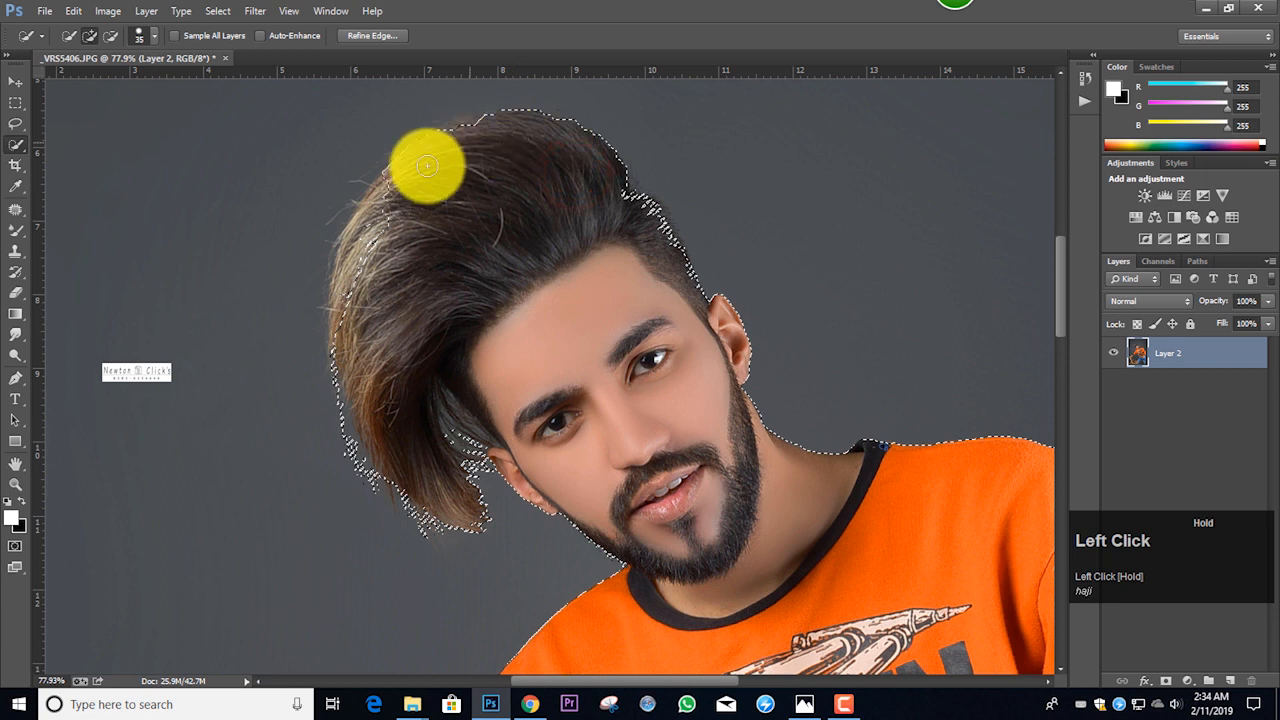
drag(343, 362, 391, 371)
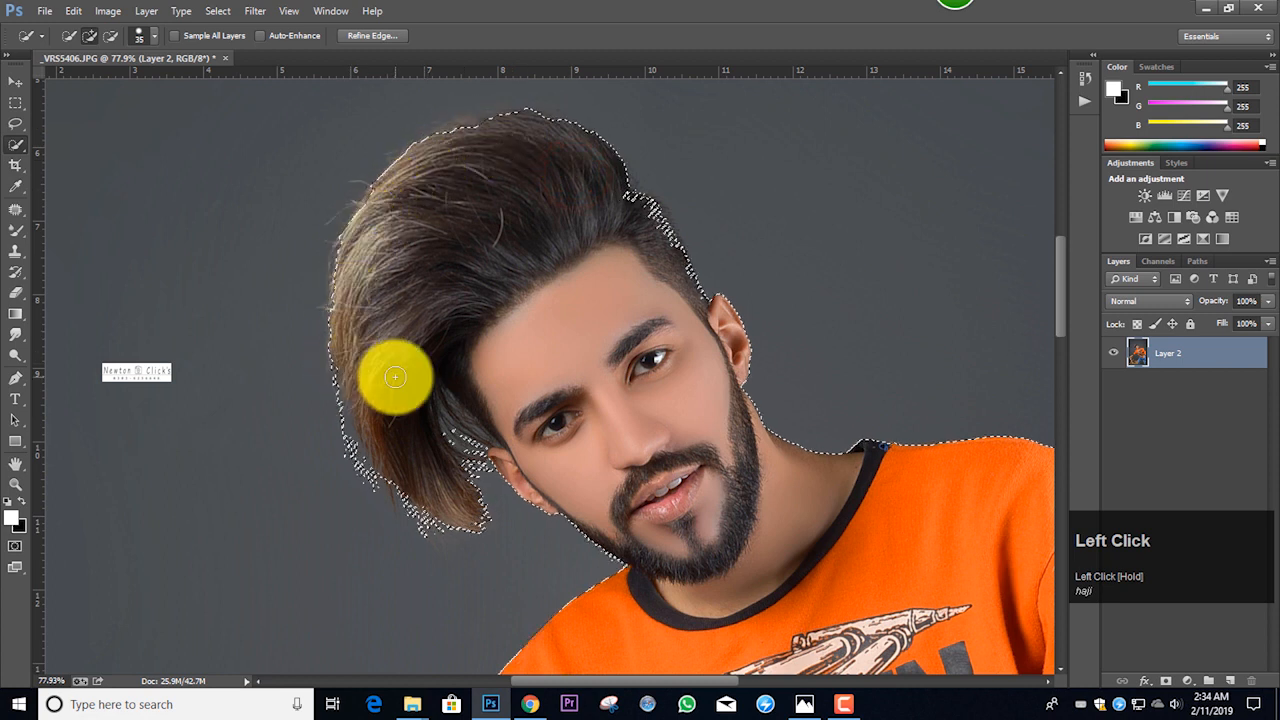
click(110, 35)
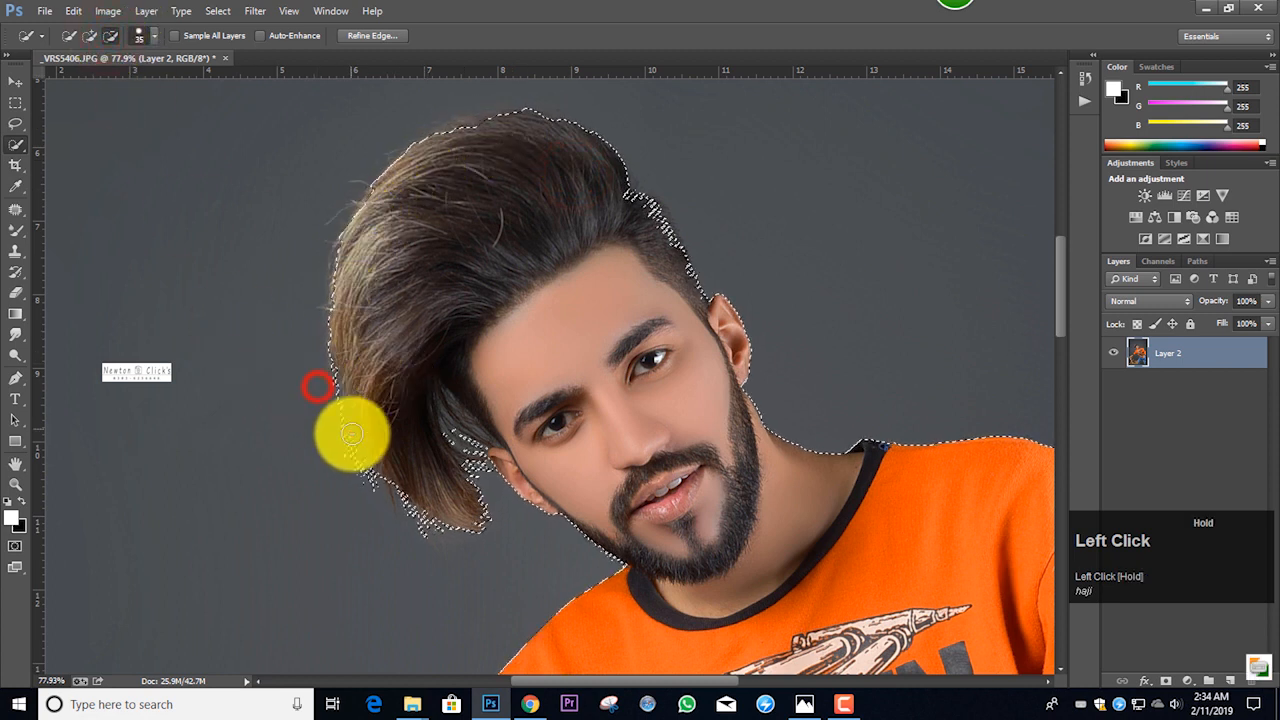
Refine the selection edge around the whole hair outline with a size 50 Refine Radius brush, output to Selection.
right_click(493, 206)
click(555, 270)
mouse_move(608, 160)
mouse_down()
mouse_move(536, 108)
mouse_move(478, 109)
mouse_move(419, 141)
mouse_move(333, 286)
mouse_move(391, 166)
mouse_move(345, 196)
mouse_move(334, 311)
mouse_move(356, 421)
mouse_up()
mouse_move(416, 522)
mouse_down()
mouse_move(329, 343)
mouse_move(414, 131)
mouse_move(685, 150)
mouse_up()
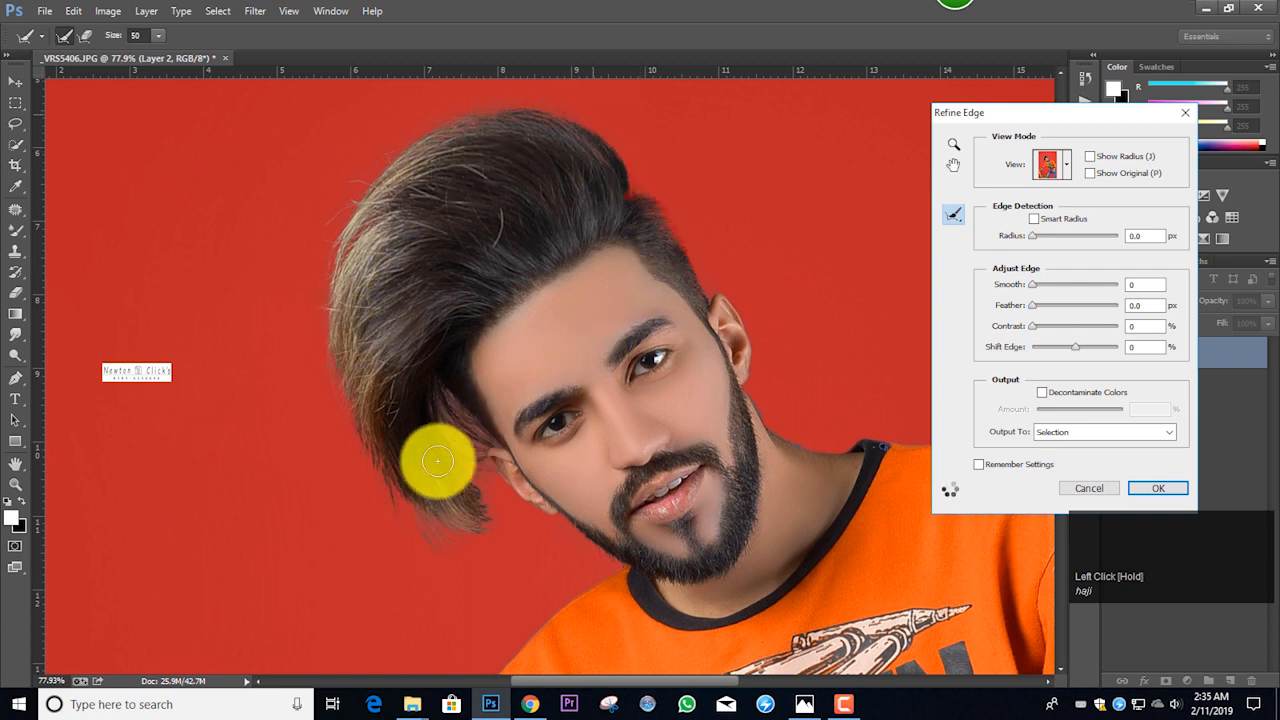
click(1175, 487)
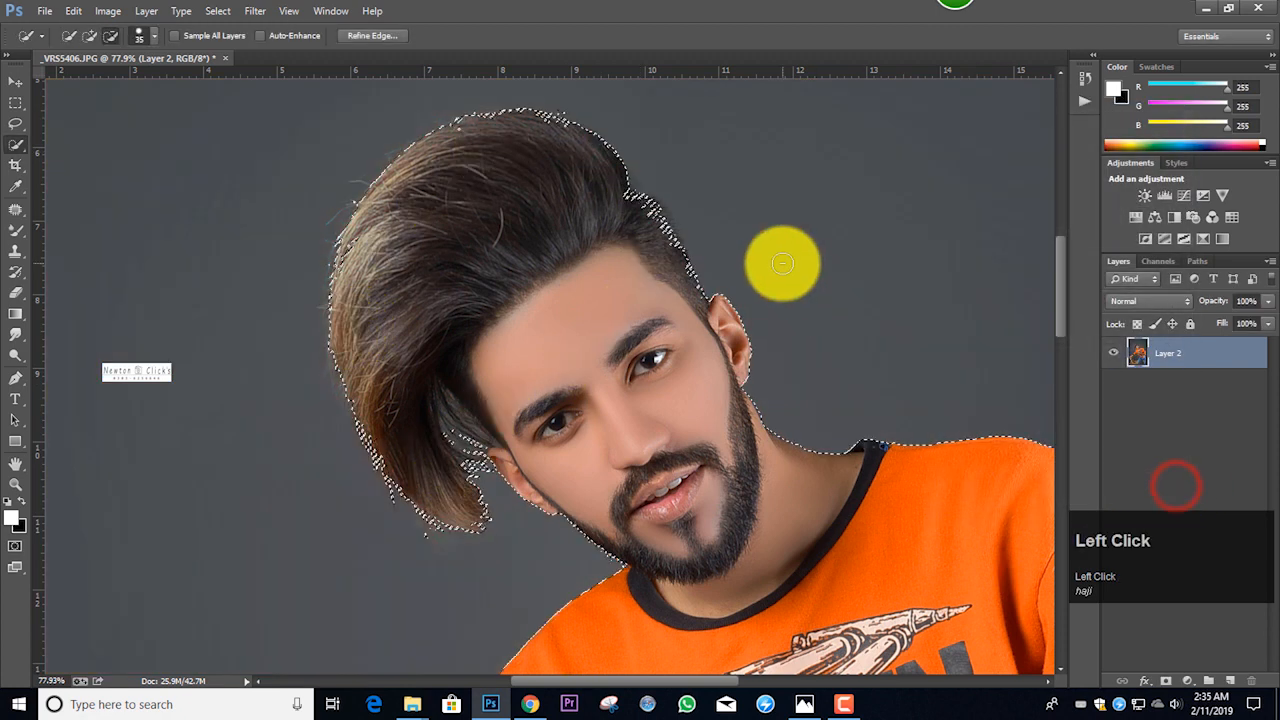
Copy the selected man and chair to a new layer.
scroll(679, 282, down, 5)
scroll(679, 282, down, 3)
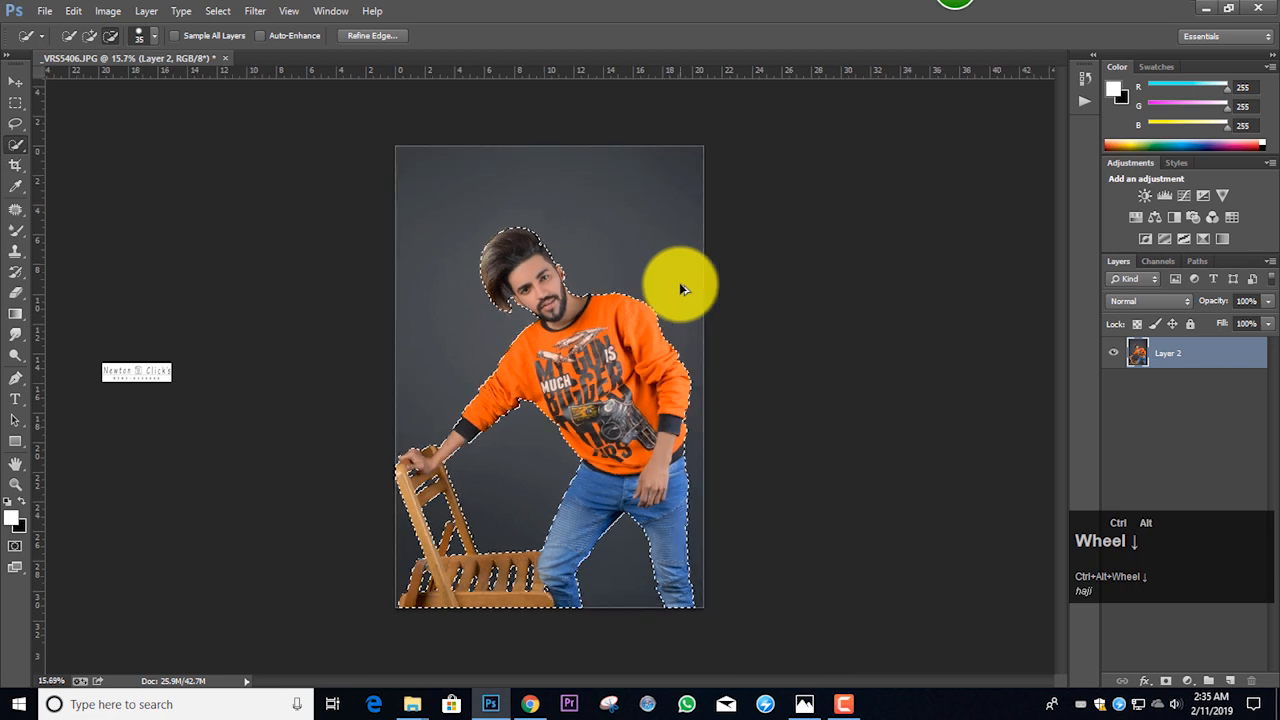
scroll(667, 278, up, 2)
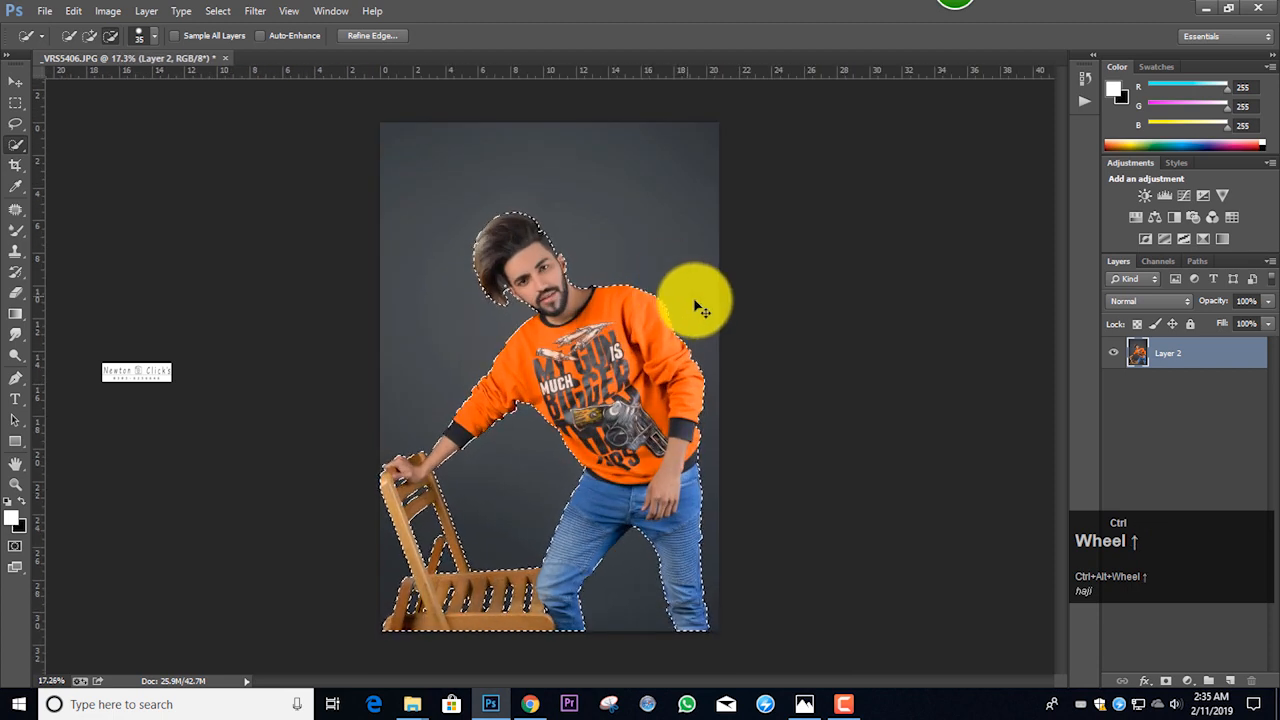
key(ctrl+j)
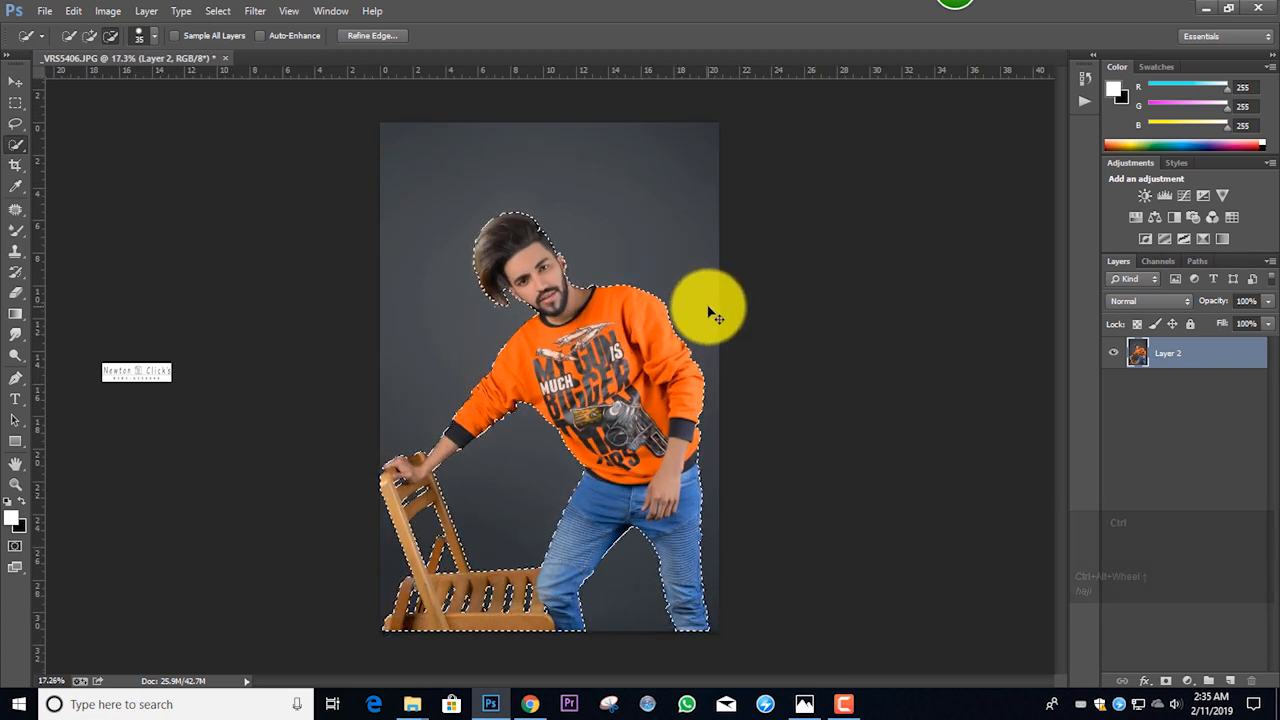
scroll(579, 277, up, 1)
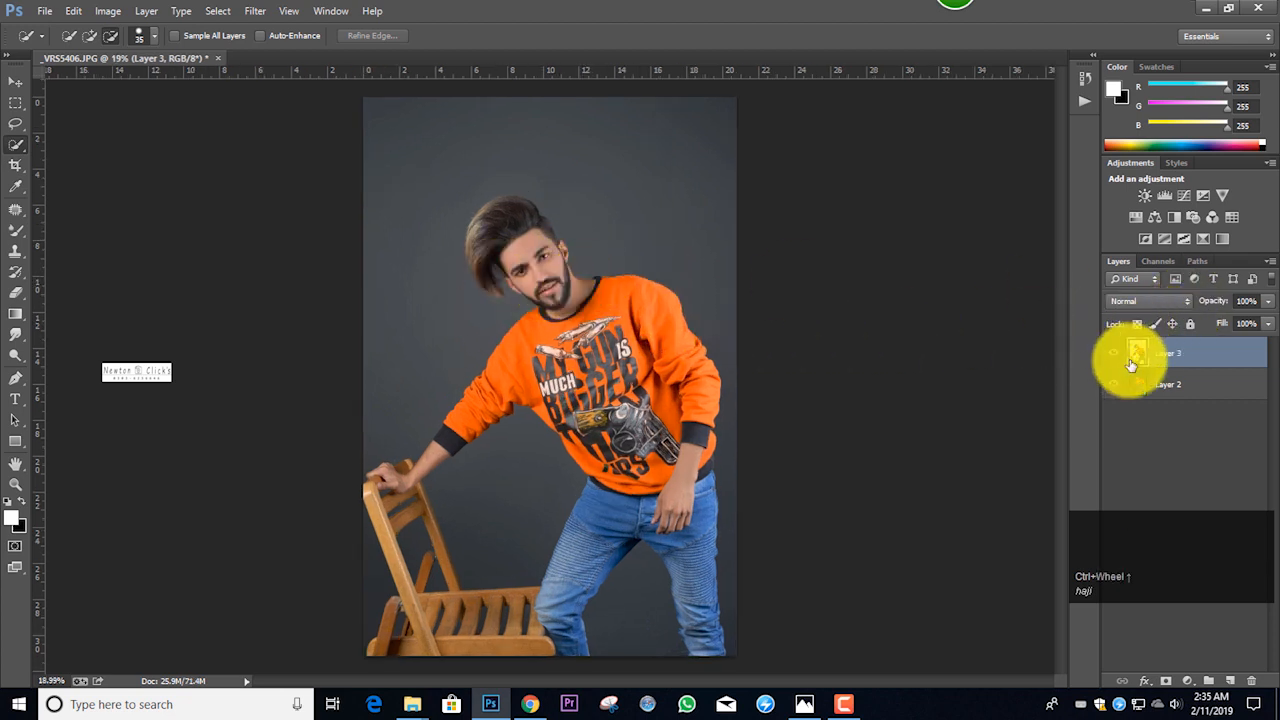
Place the image Iphone-Wallpaper-Superman_0nIfjEf from the background folder and enlarge it to cover the whole canvas.
click(418, 707)
click(346, 605)
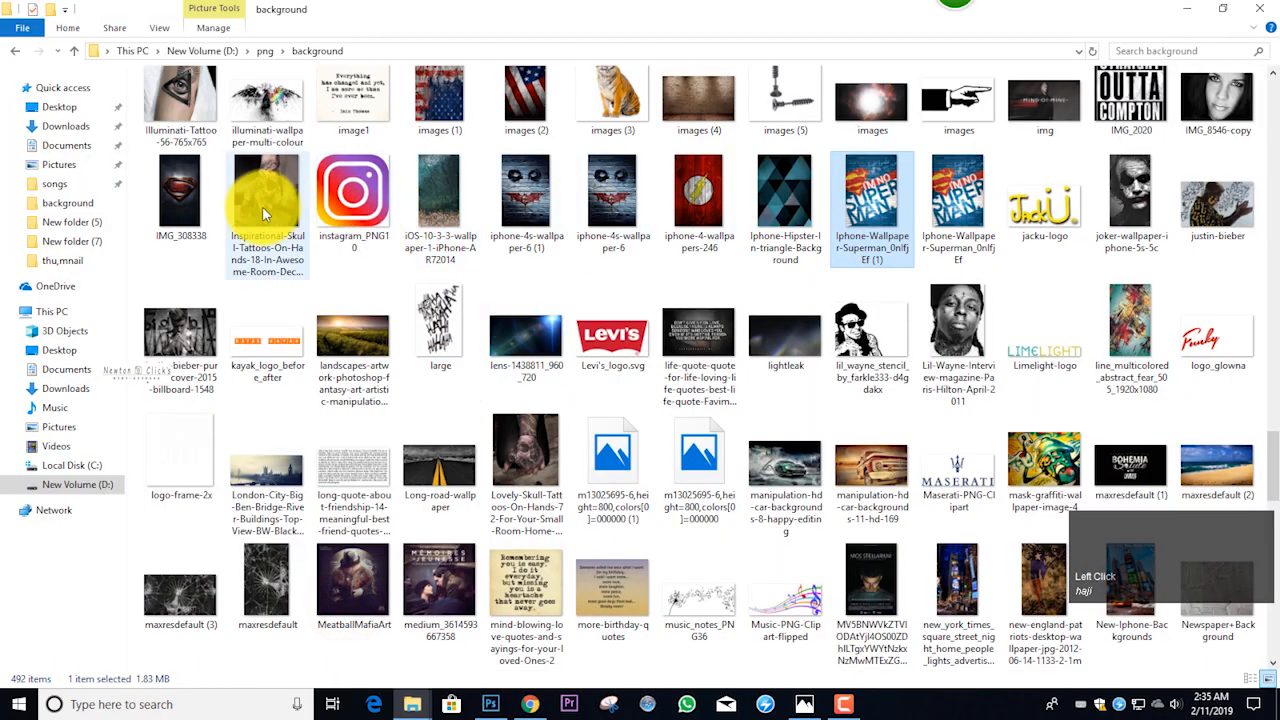
drag(958, 195, 571, 329)
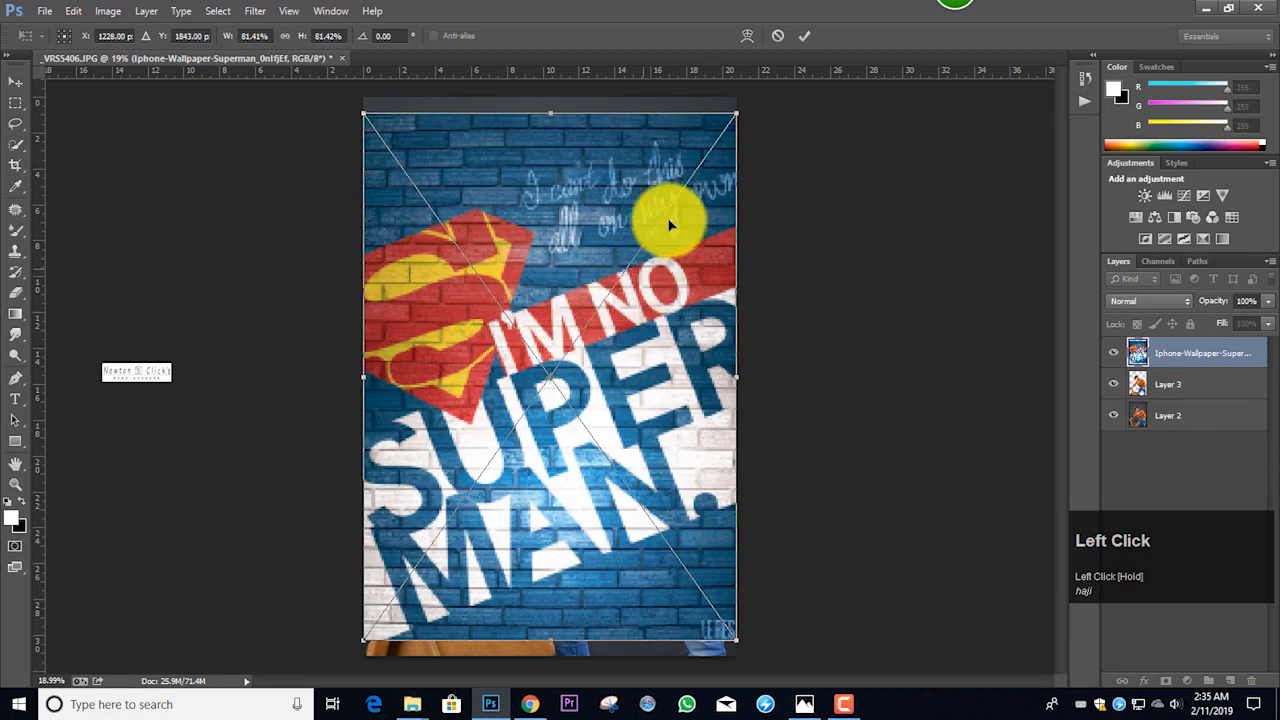
drag(732, 110, 775, 36)
drag(677, 221, 651, 243)
click(801, 35)
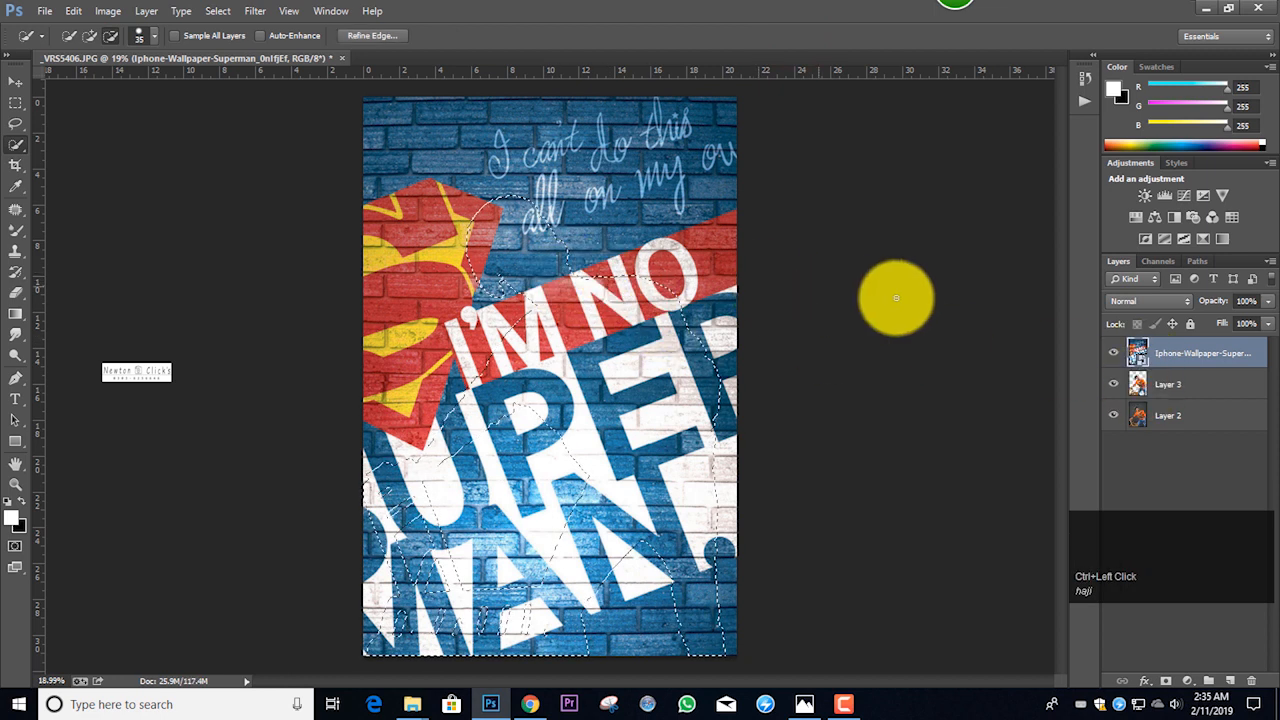
Rasterize the Superman wallpaper layer and delete the selected man and chair shape from it.
click(15, 294)
click(689, 341)
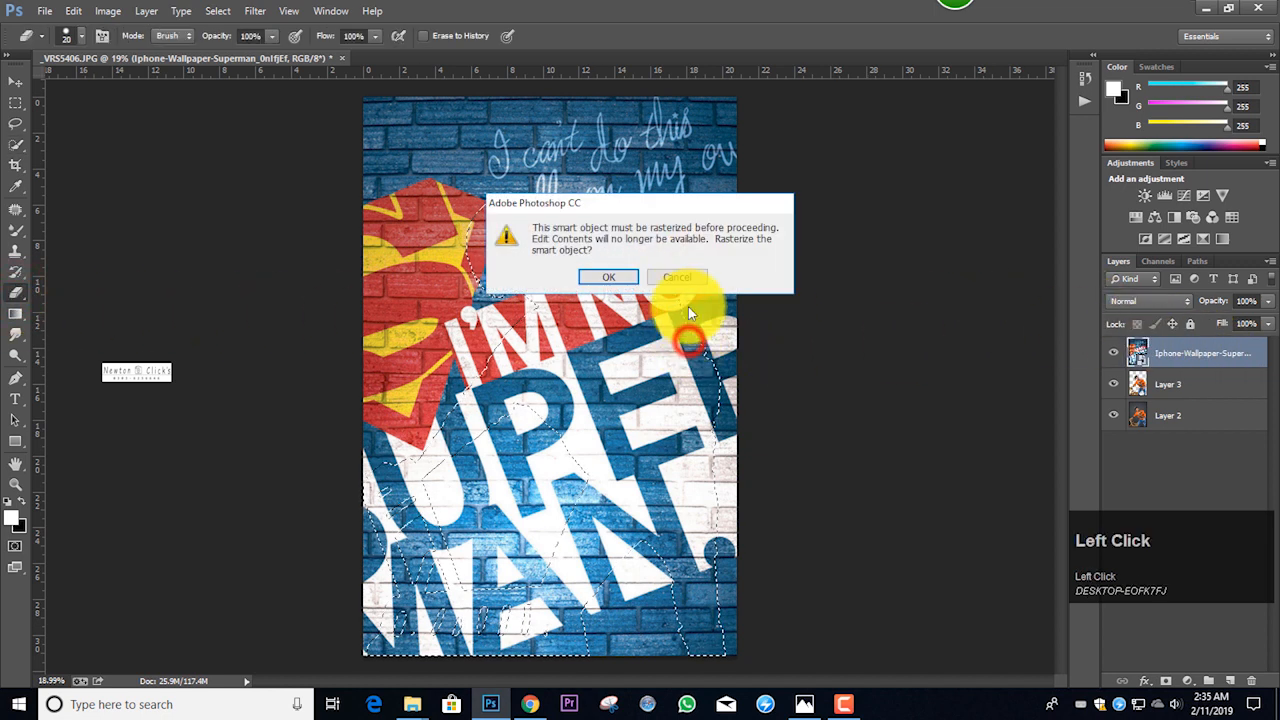
click(614, 278)
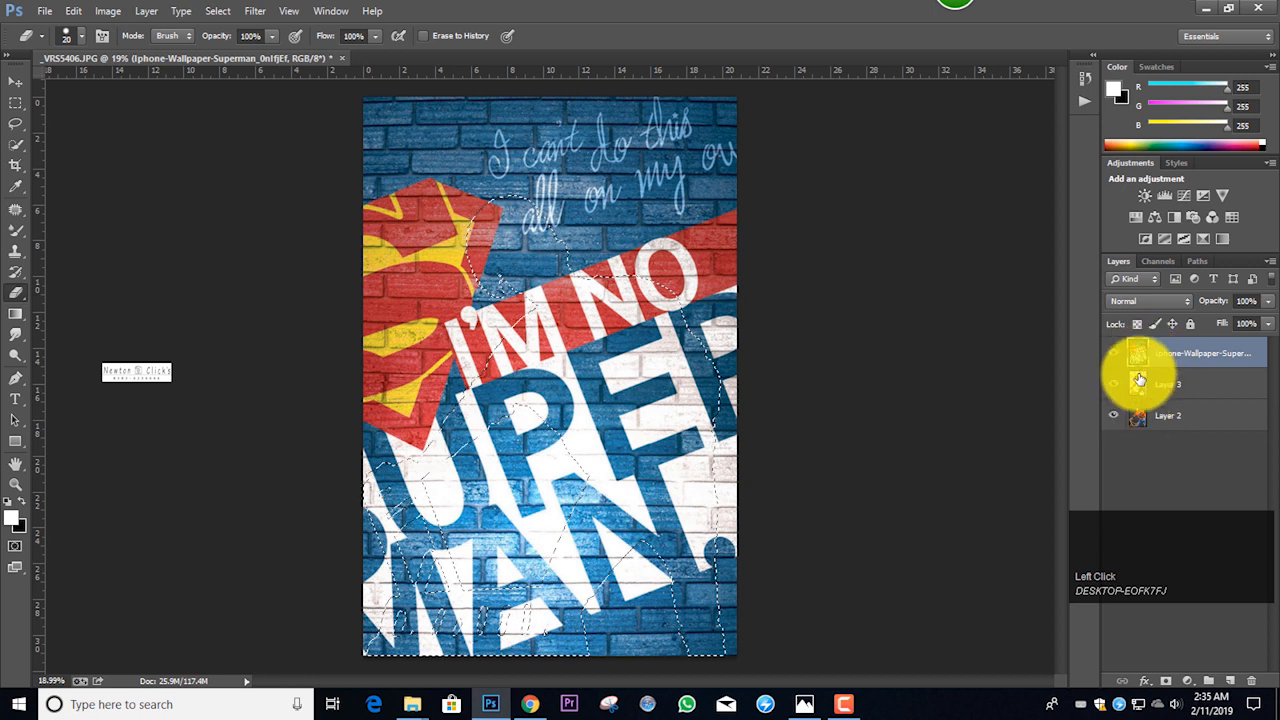
key(Delete)
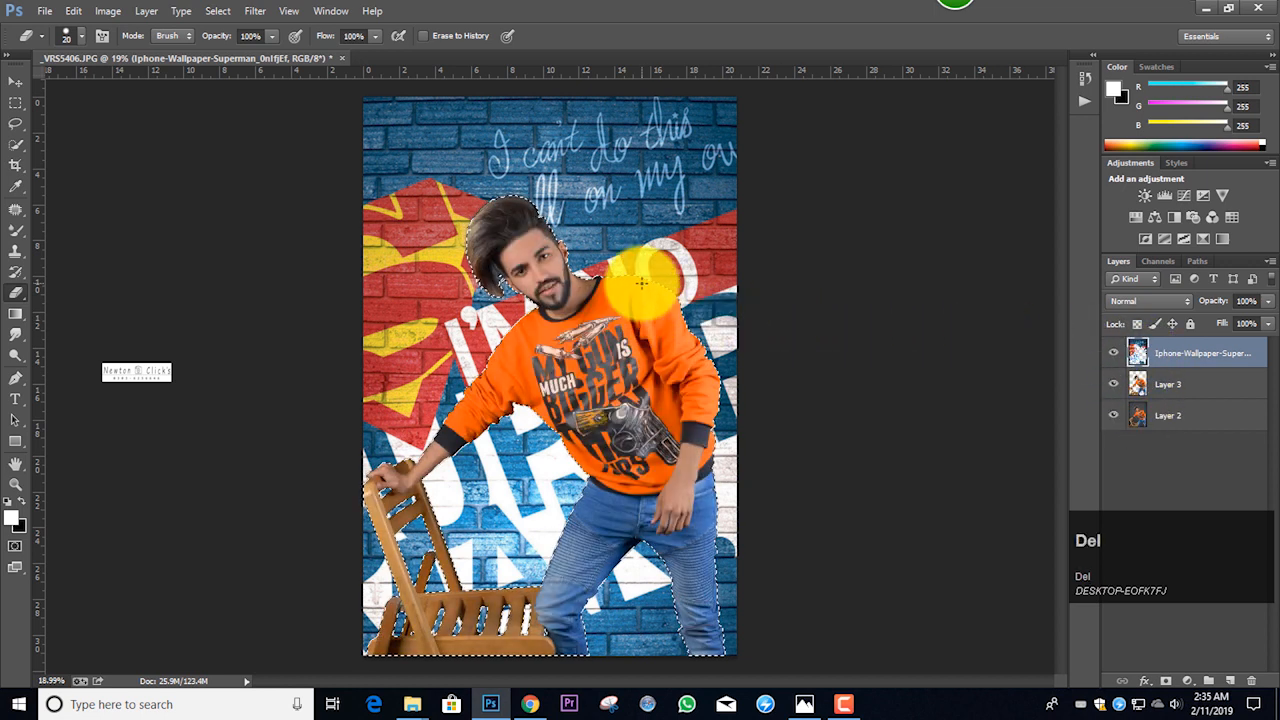
Blend the Superman wallpaper layer as Soft Light at 75% opacity and hide the layer.
click(1167, 303)
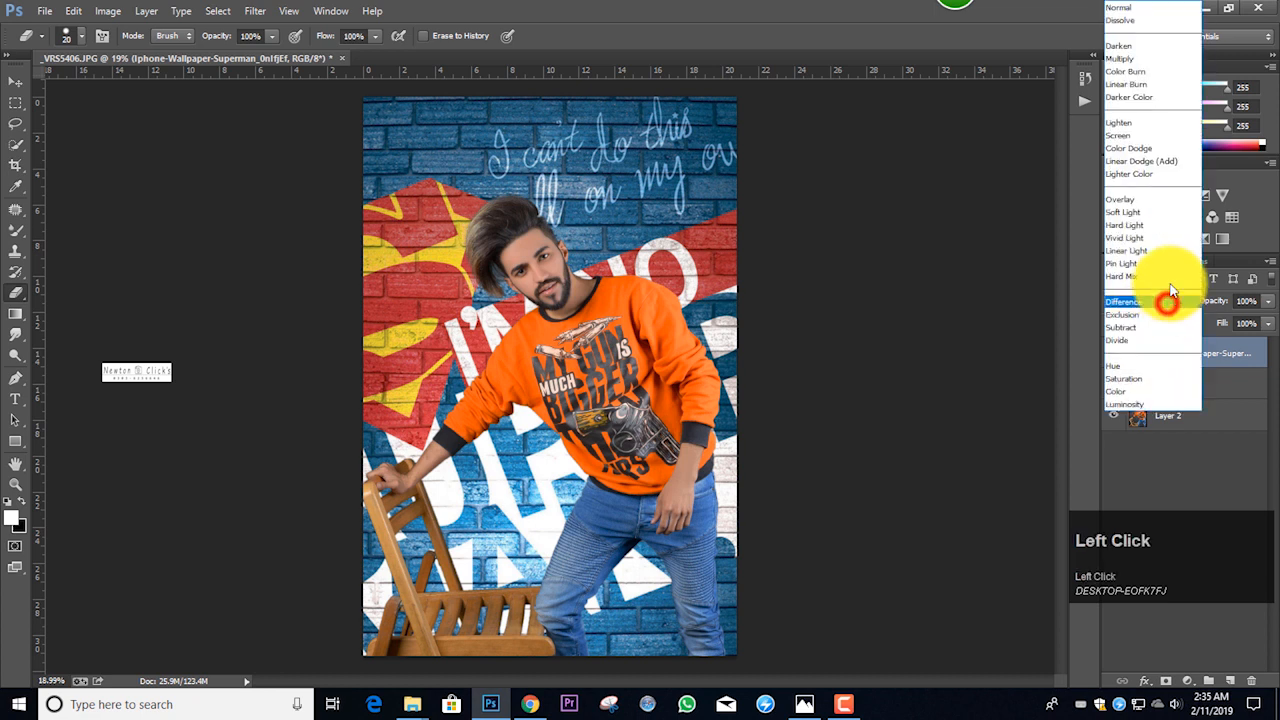
click(1162, 213)
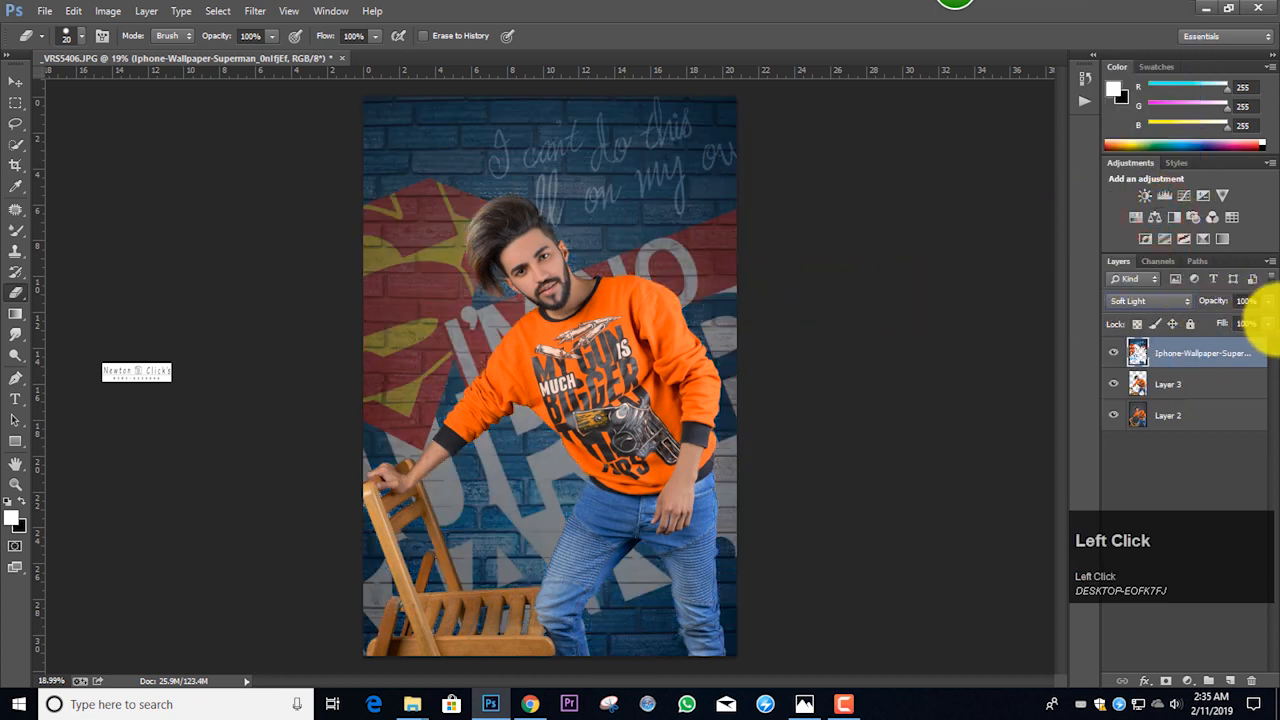
click(1268, 301)
mouse_move(1225, 318)
mouse_down()
mouse_move(1186, 312)
mouse_move(1231, 322)
mouse_up()
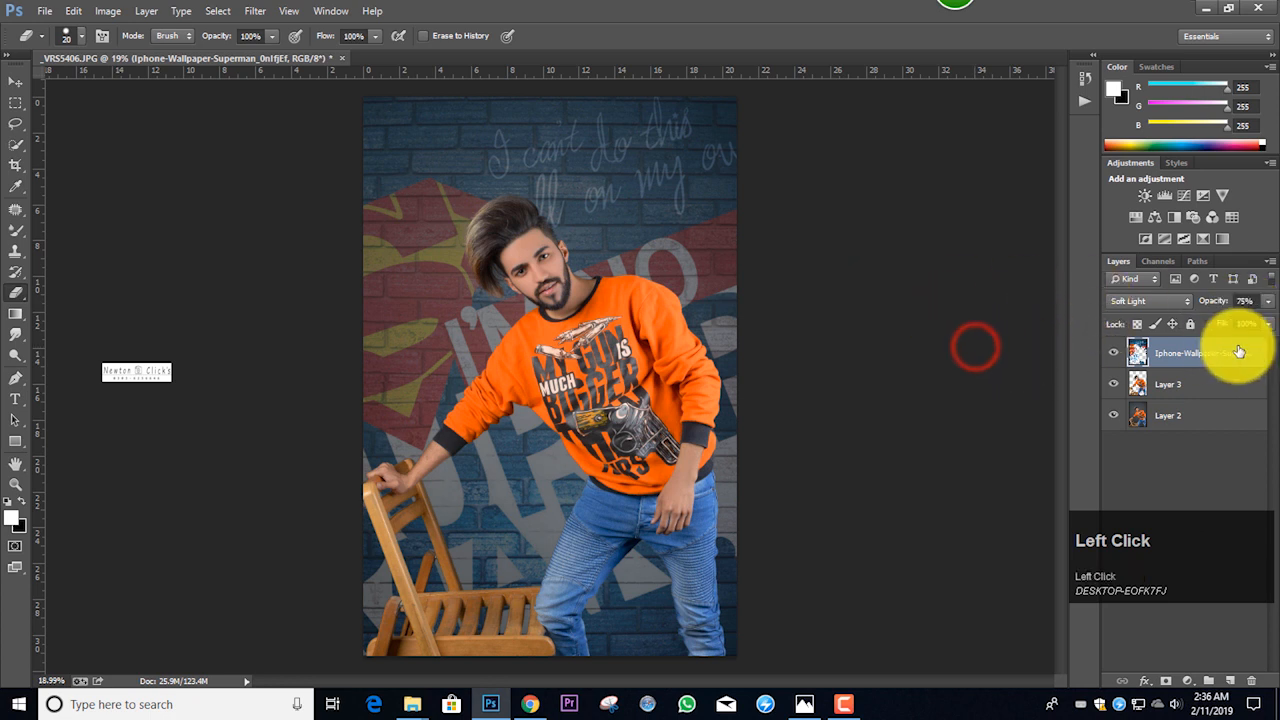
click(1114, 353)
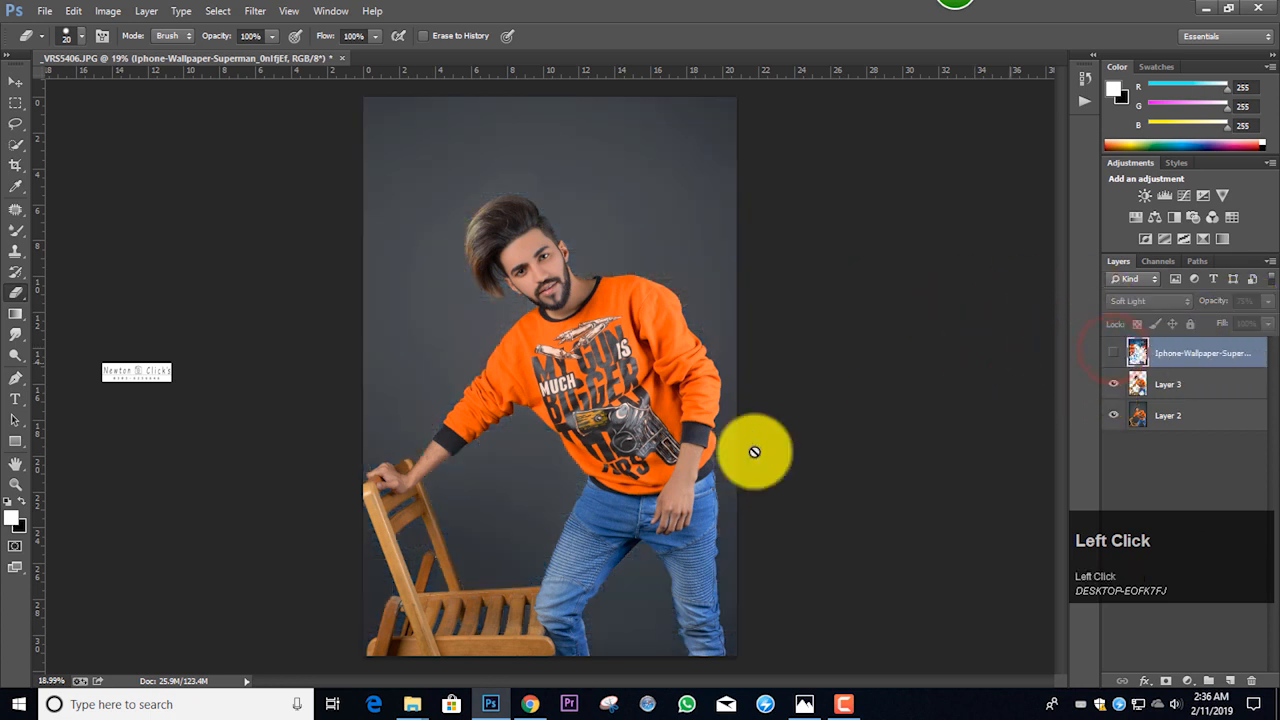
Preview the wallpapers iphone-4s-wallpaper-6, iphone-4-wallpapers-246 and IMG_308338 in the background folder as alternatives.
mouse_move(422, 710)
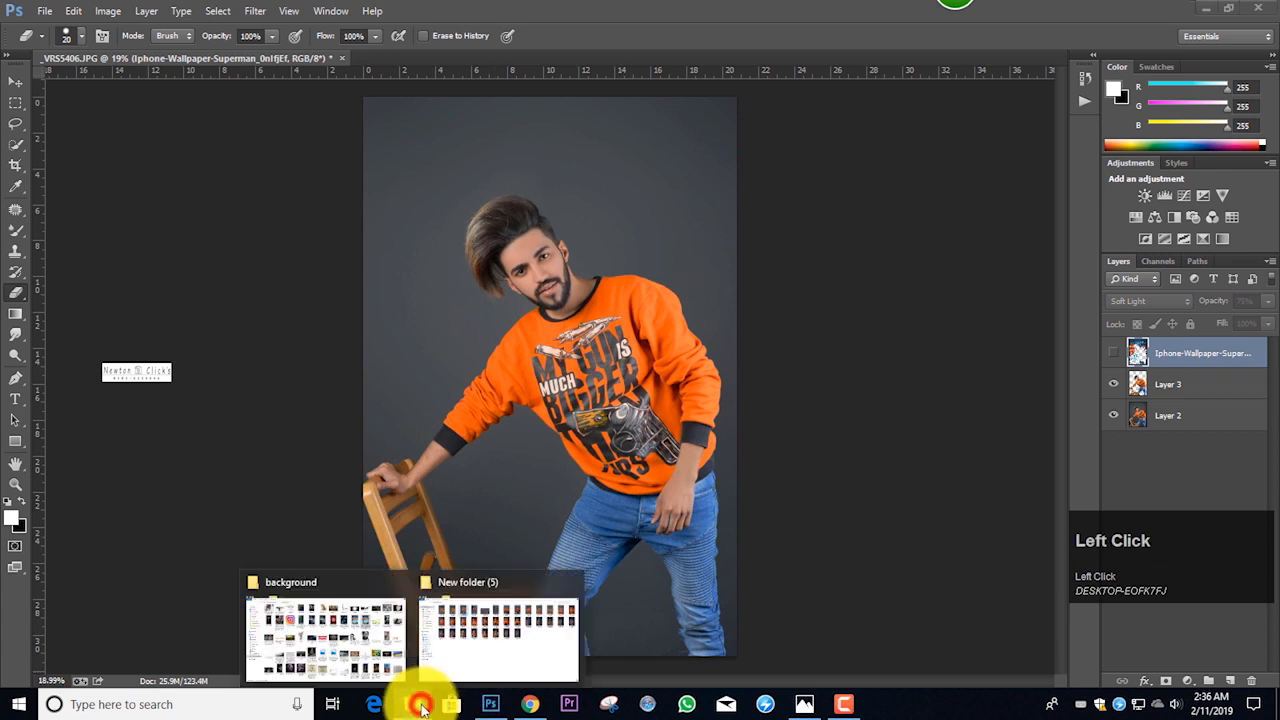
click(363, 640)
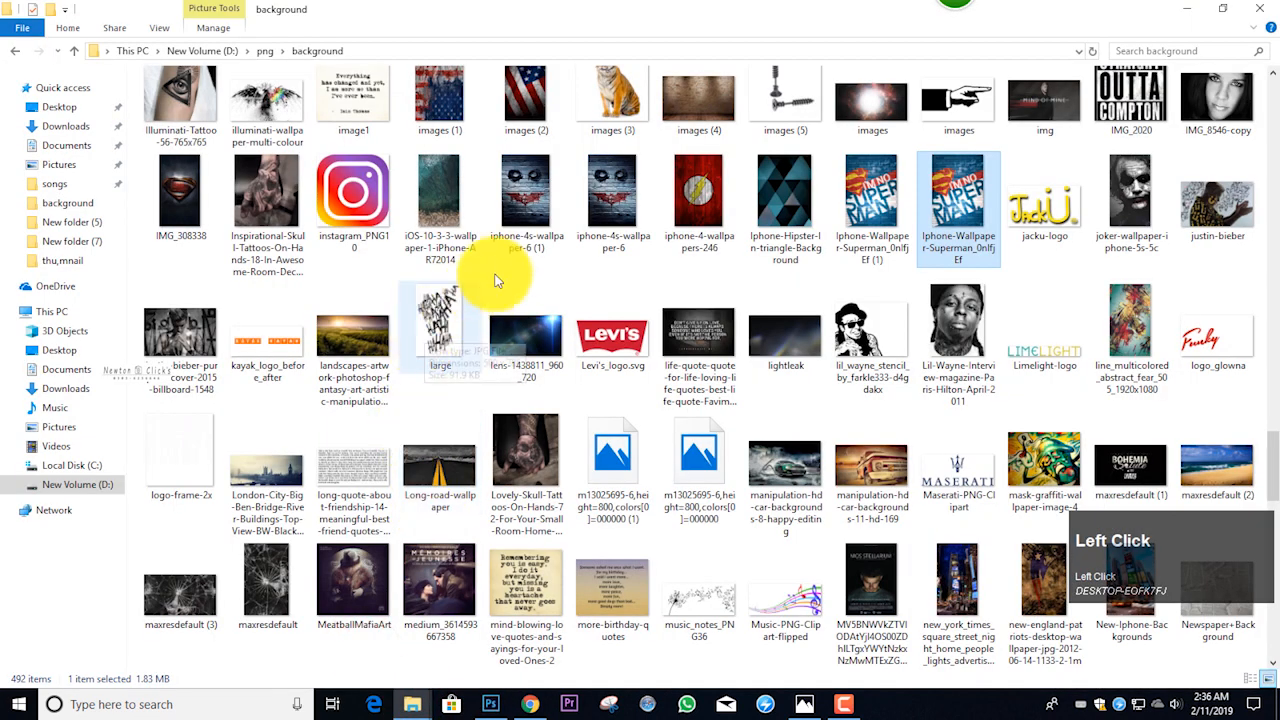
click(596, 208)
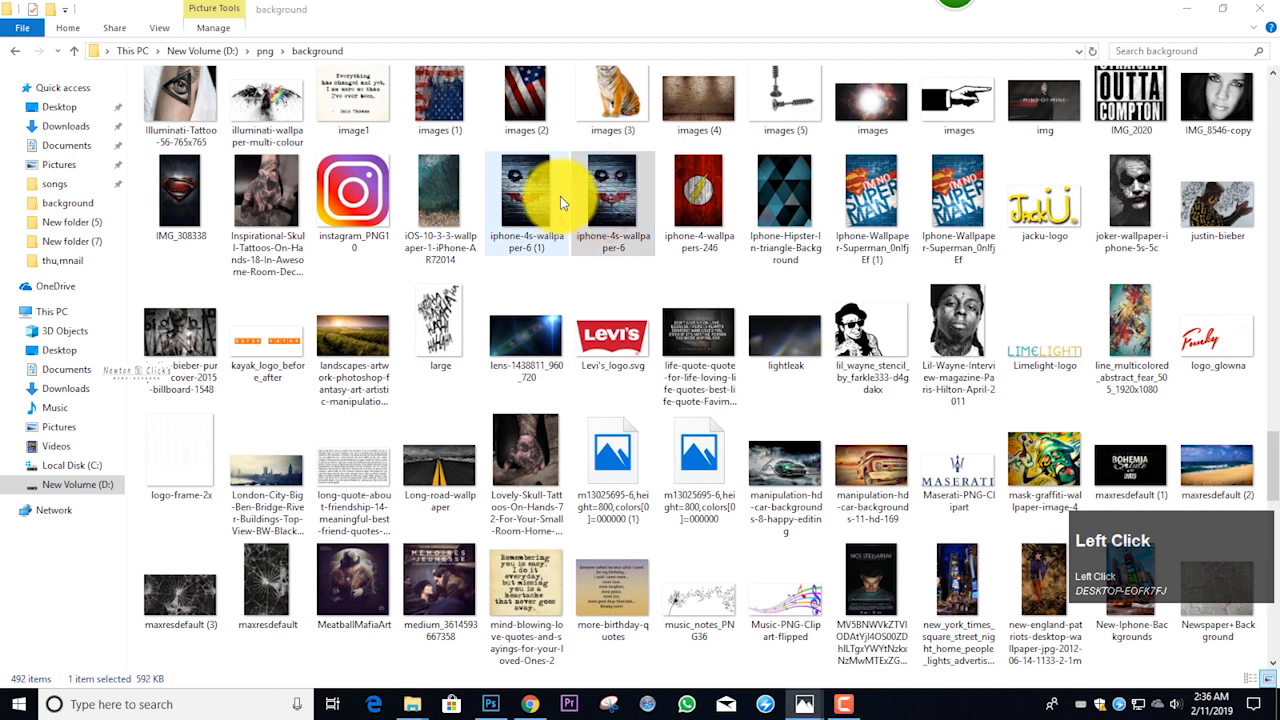
double_click(596, 200)
click(1260, 9)
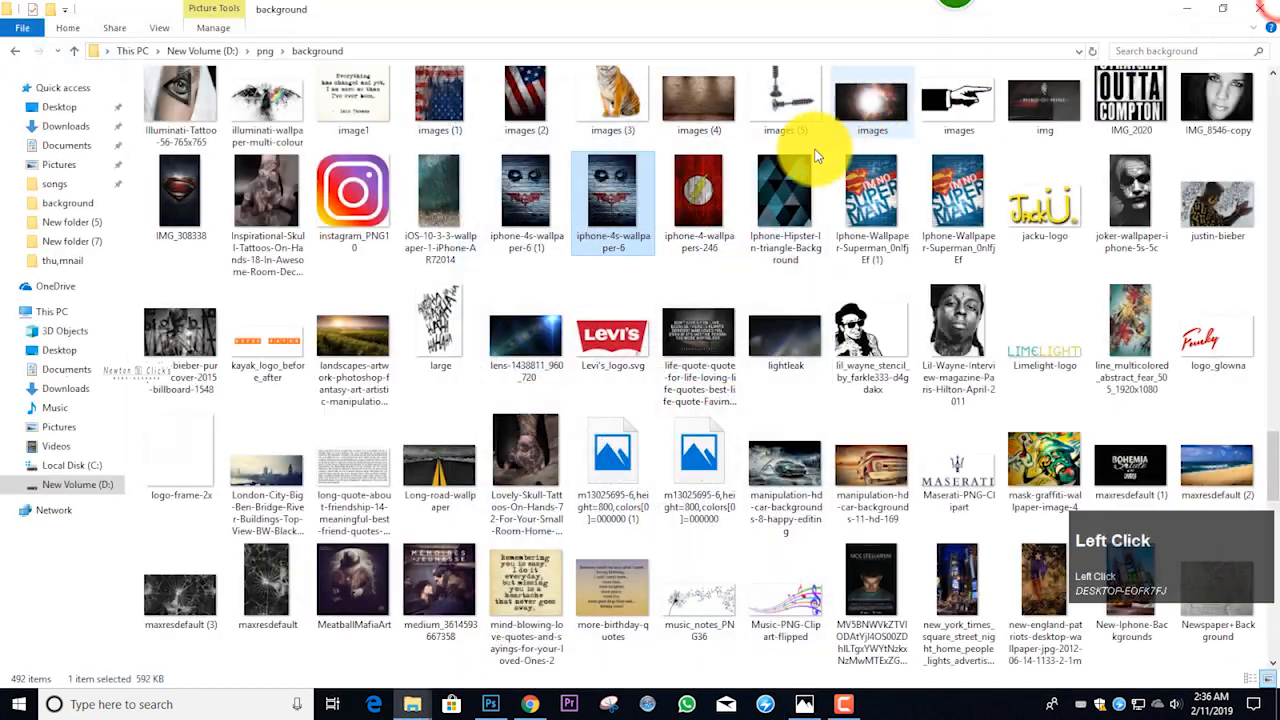
double_click(726, 205)
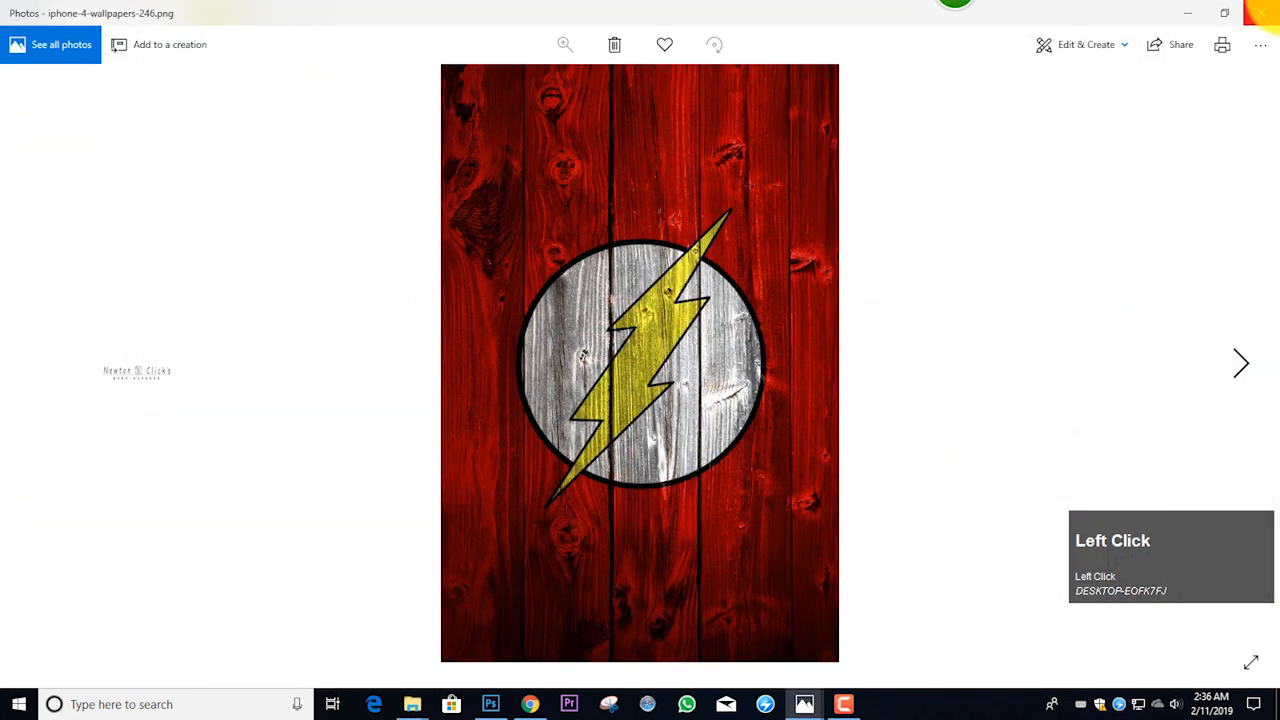
click(1262, 12)
click(196, 205)
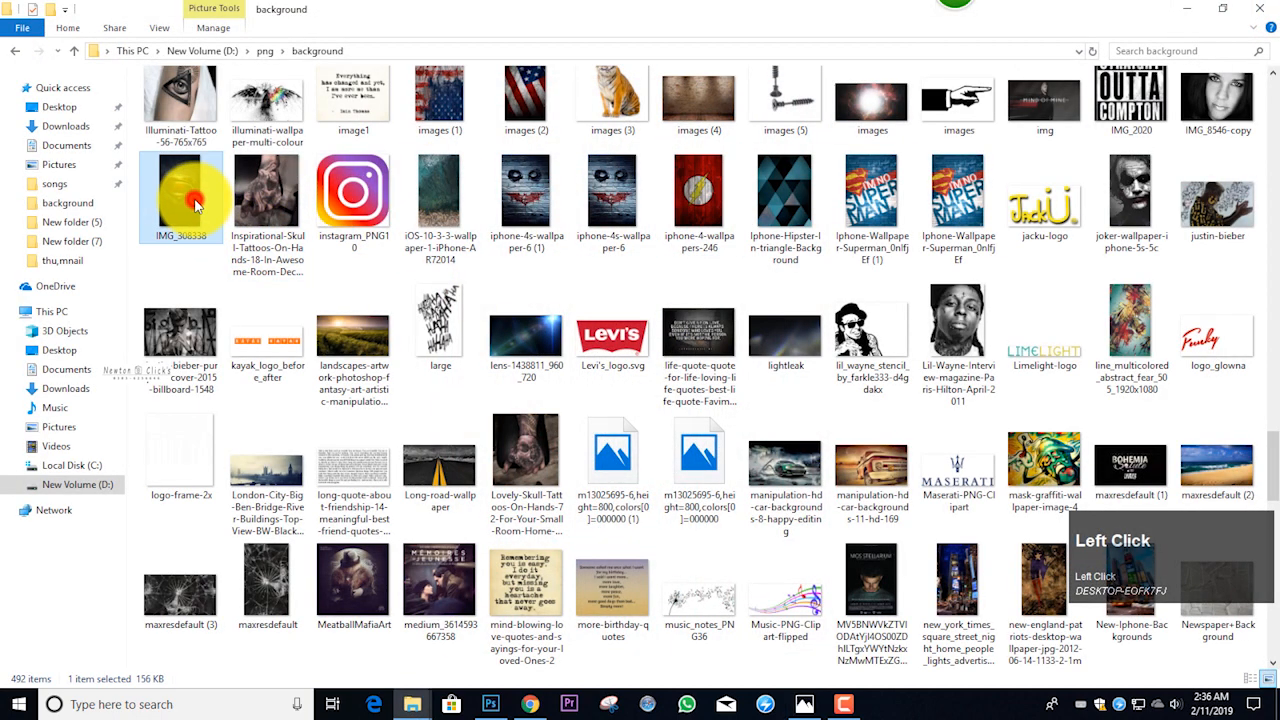
double_click(196, 205)
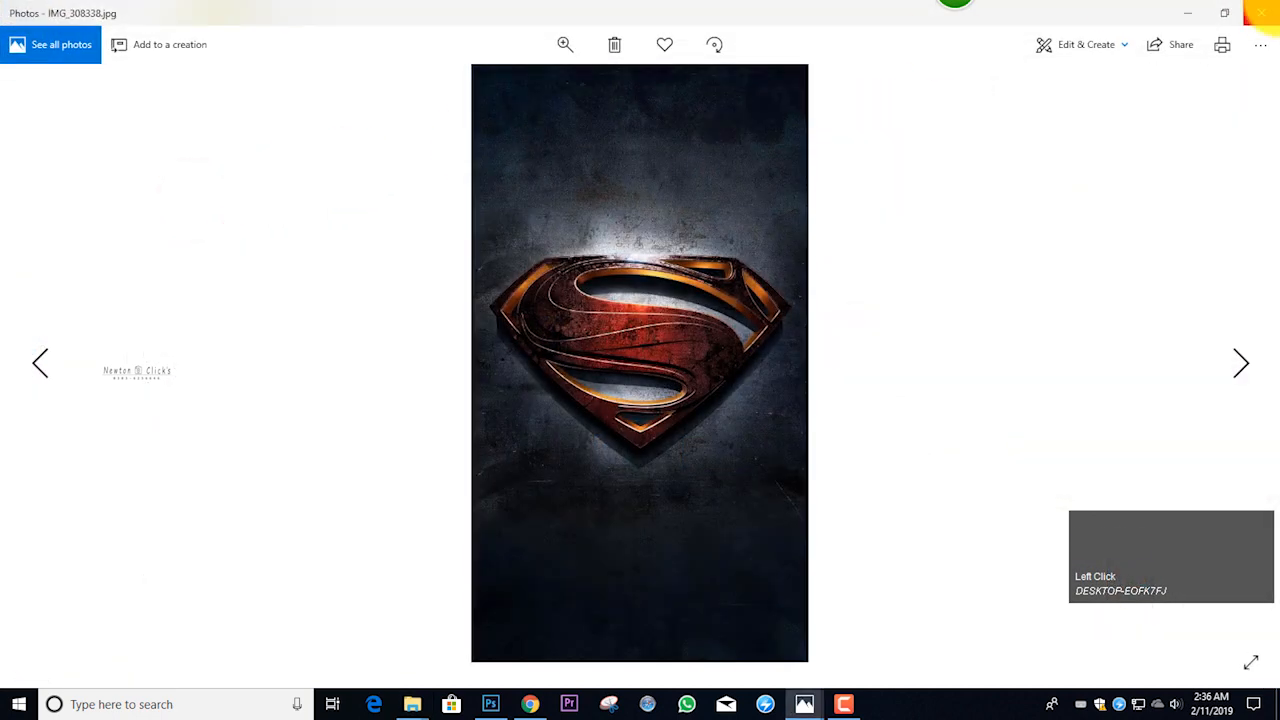
click(1262, 12)
Browse further down the background folder and preview the image vintage-clock-wallpaper-04.
scroll(1065, 282, down, 10)
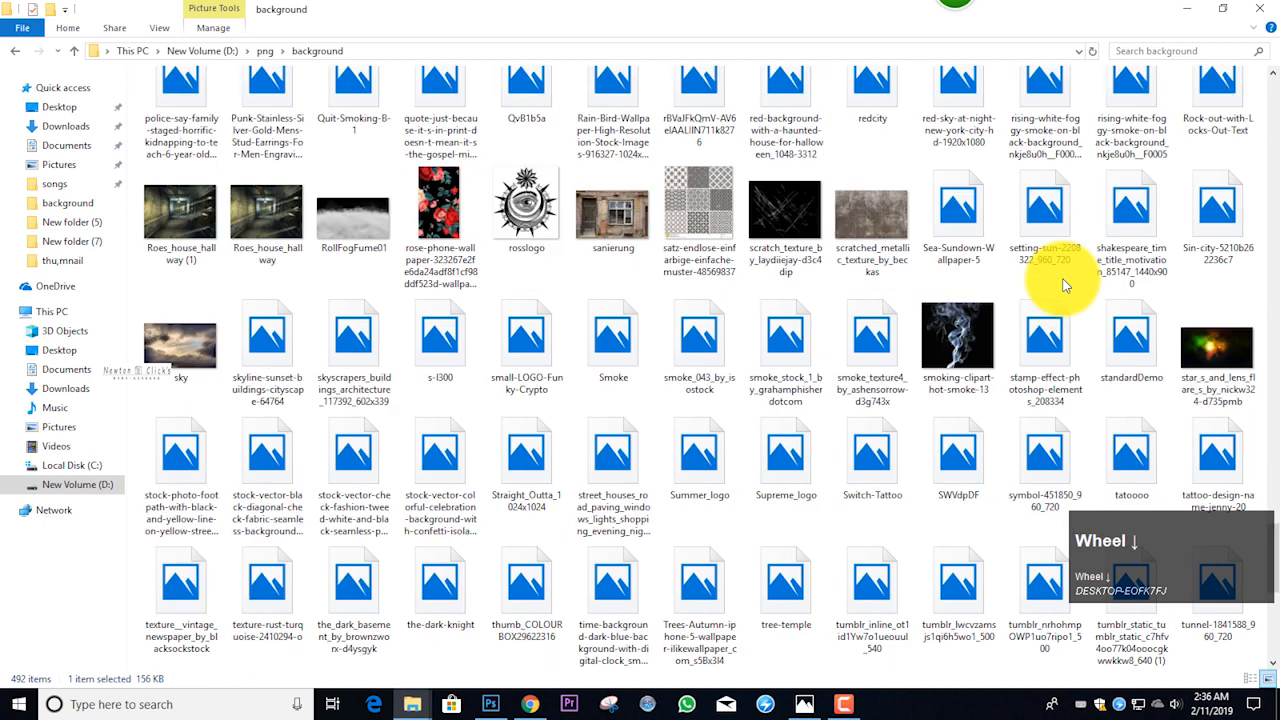
scroll(1065, 285, down, 3)
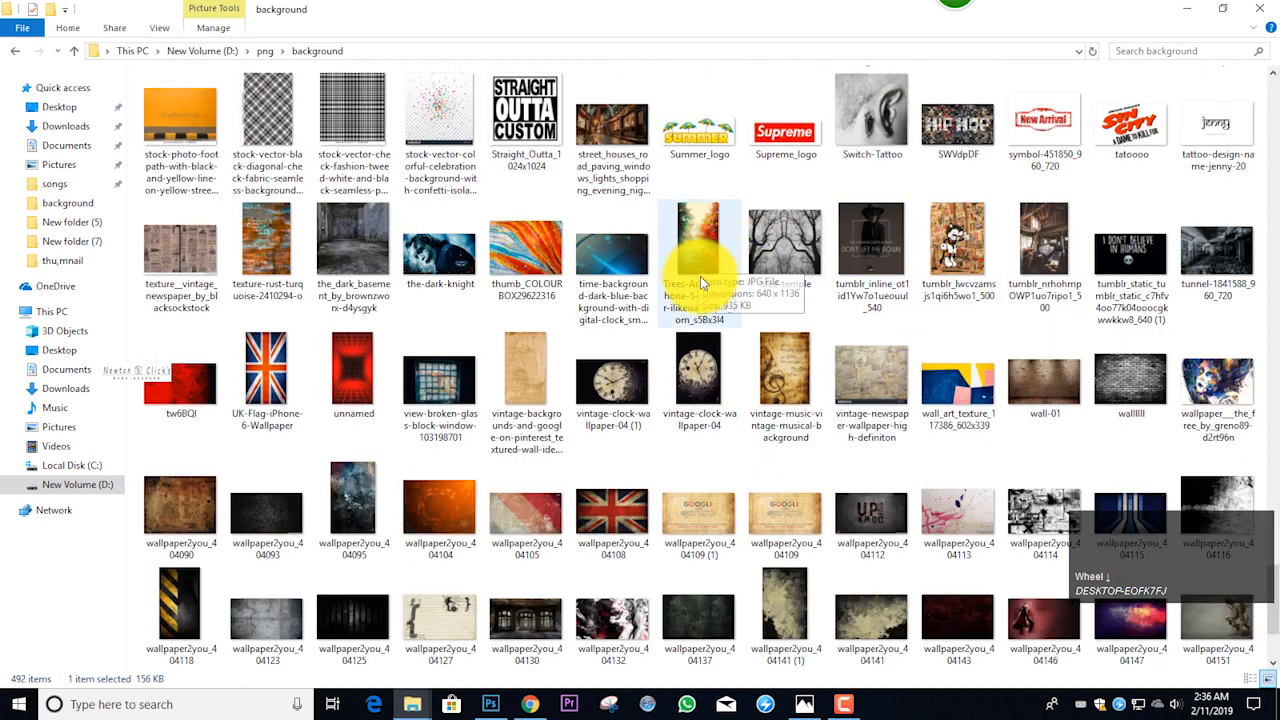
double_click(703, 366)
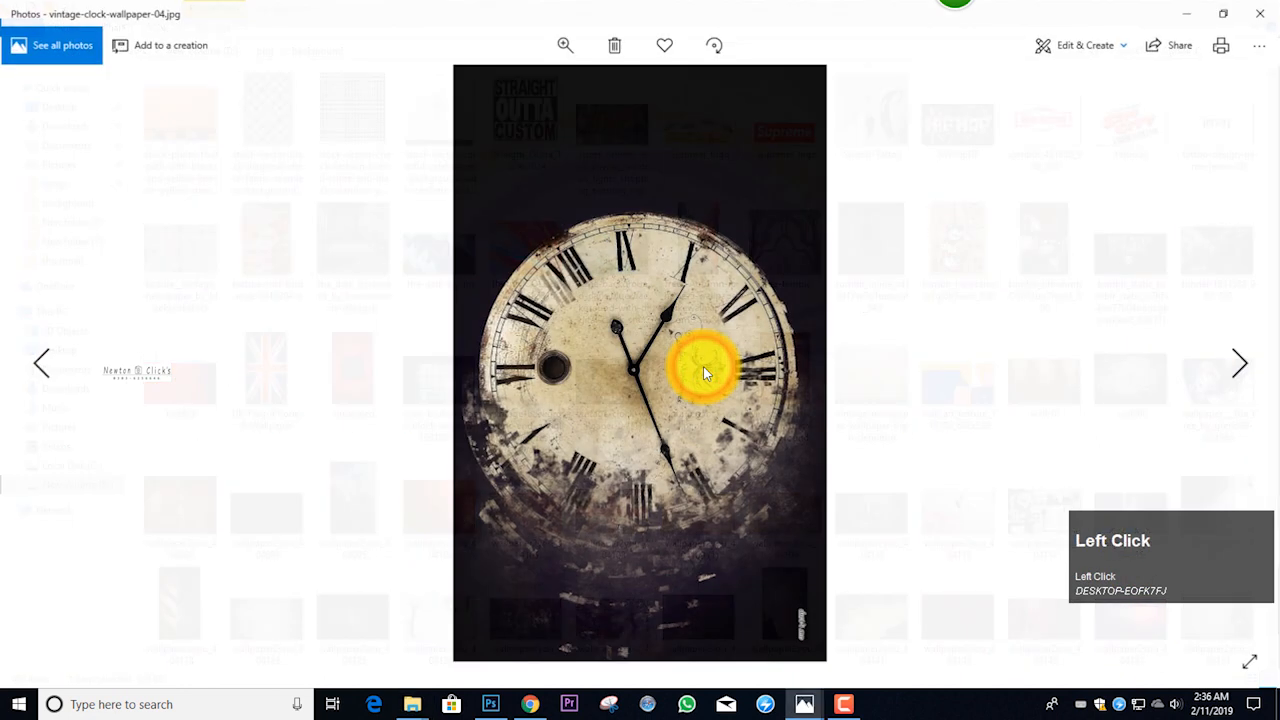
Place the image vintage-clock-wallpaper-04 from the background folder into the portrait document, accepting it with default Camera Raw settings.
click(1262, 12)
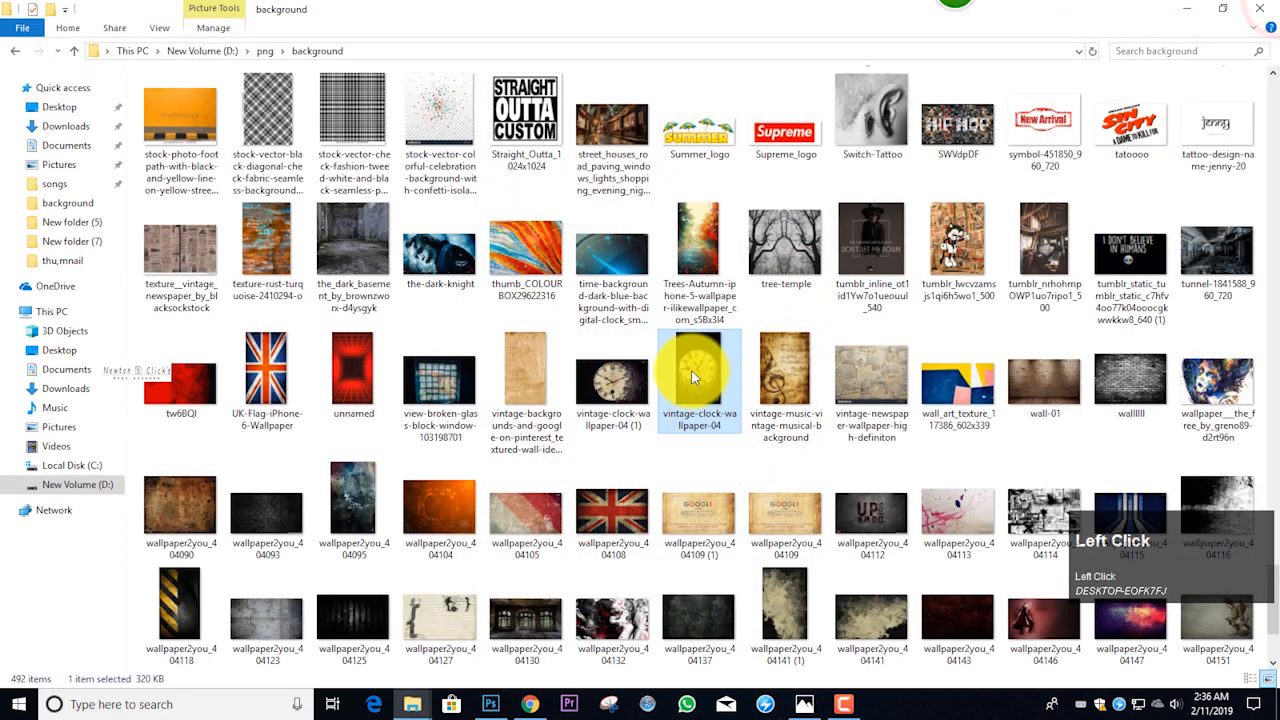
drag(691, 370, 599, 333)
drag(616, 283, 614, 281)
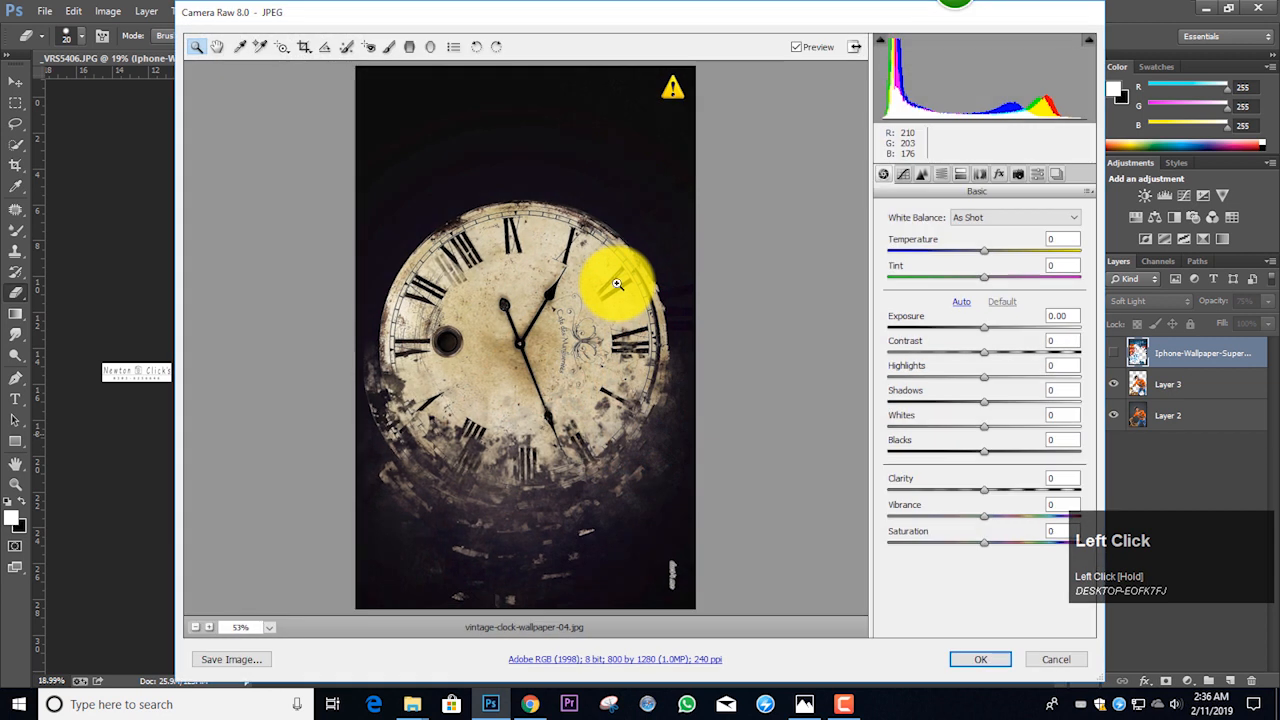
click(1000, 665)
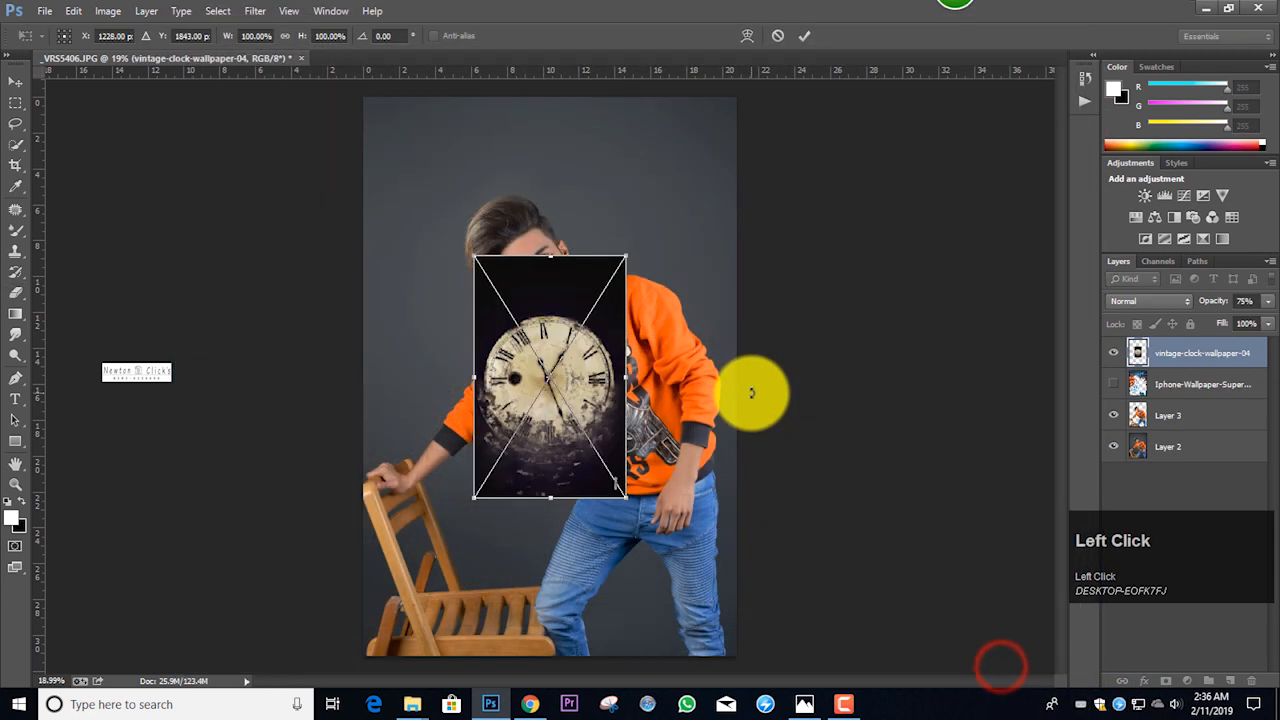
click(806, 36)
Move the vintage clock layer below the Superman wallpaper layer and rasterize it.
key(e)
mouse_move(1177, 350)
mouse_down()
mouse_move(1177, 414)
mouse_move(1177, 395)
mouse_up()
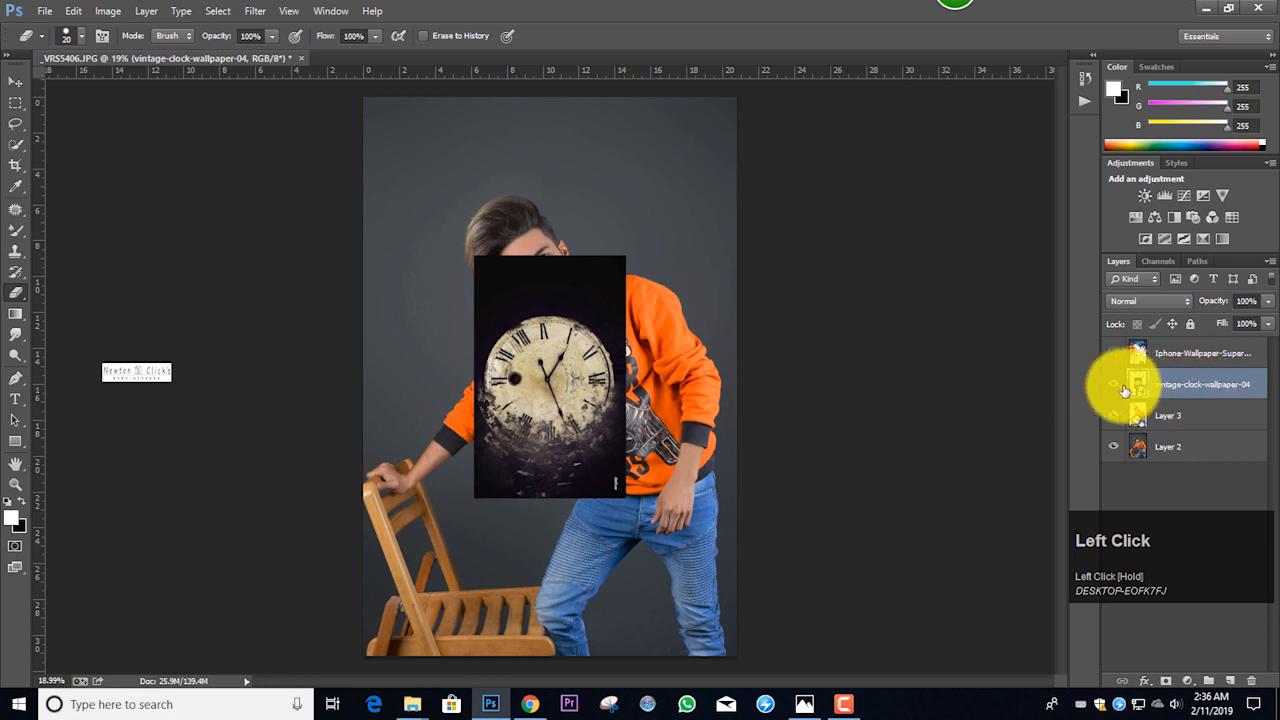
click(15, 292)
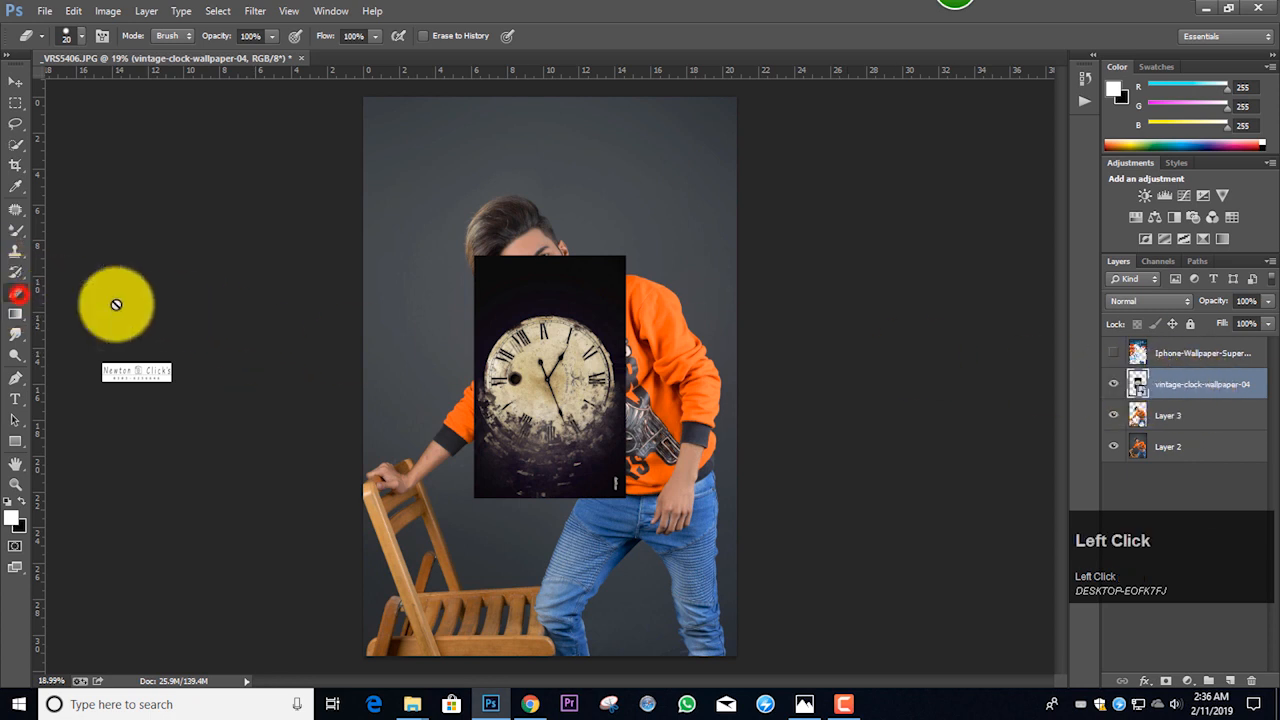
click(633, 397)
click(606, 278)
Enlarge the vintage clock layer proportionally to about 285% and position it to cover the whole portrait.
key(ctrl+t)
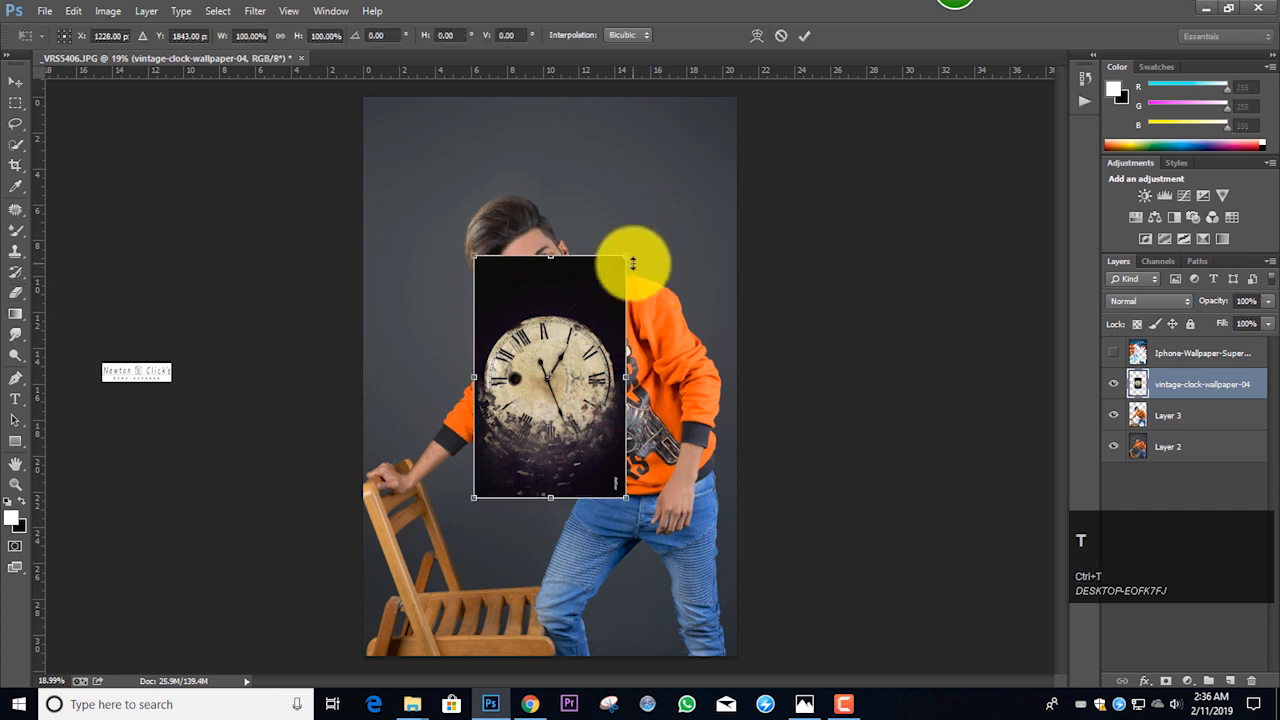
drag(629, 258, 763, 57)
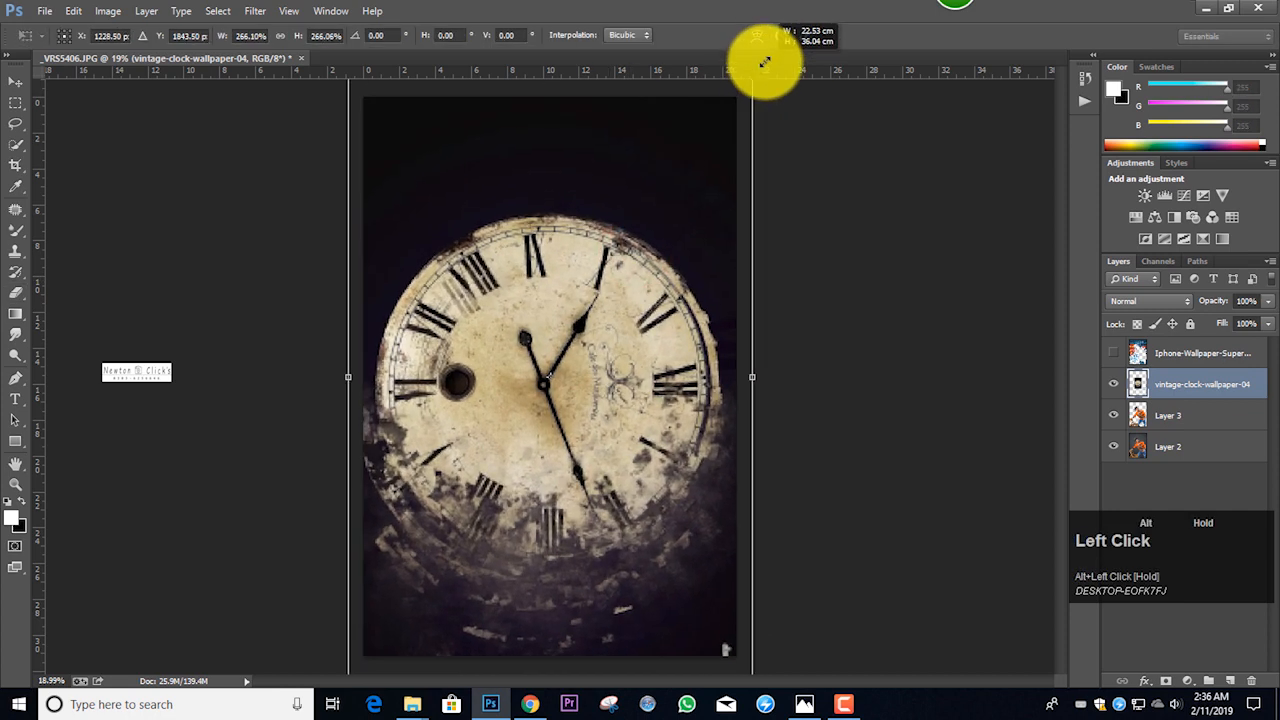
drag(885, 440, 742, 445)
drag(629, 486, 614, 368)
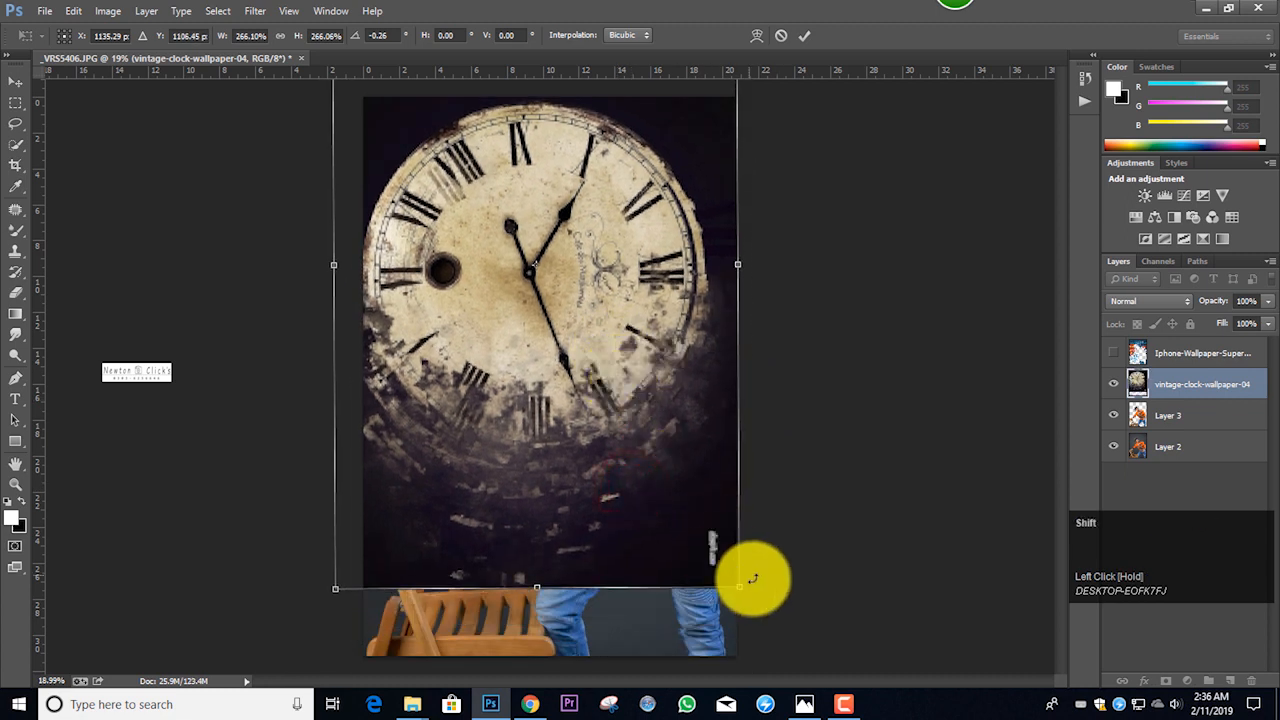
mouse_move(737, 588)
mouse_down()
mouse_move(730, 528)
mouse_move(738, 596)
mouse_up()
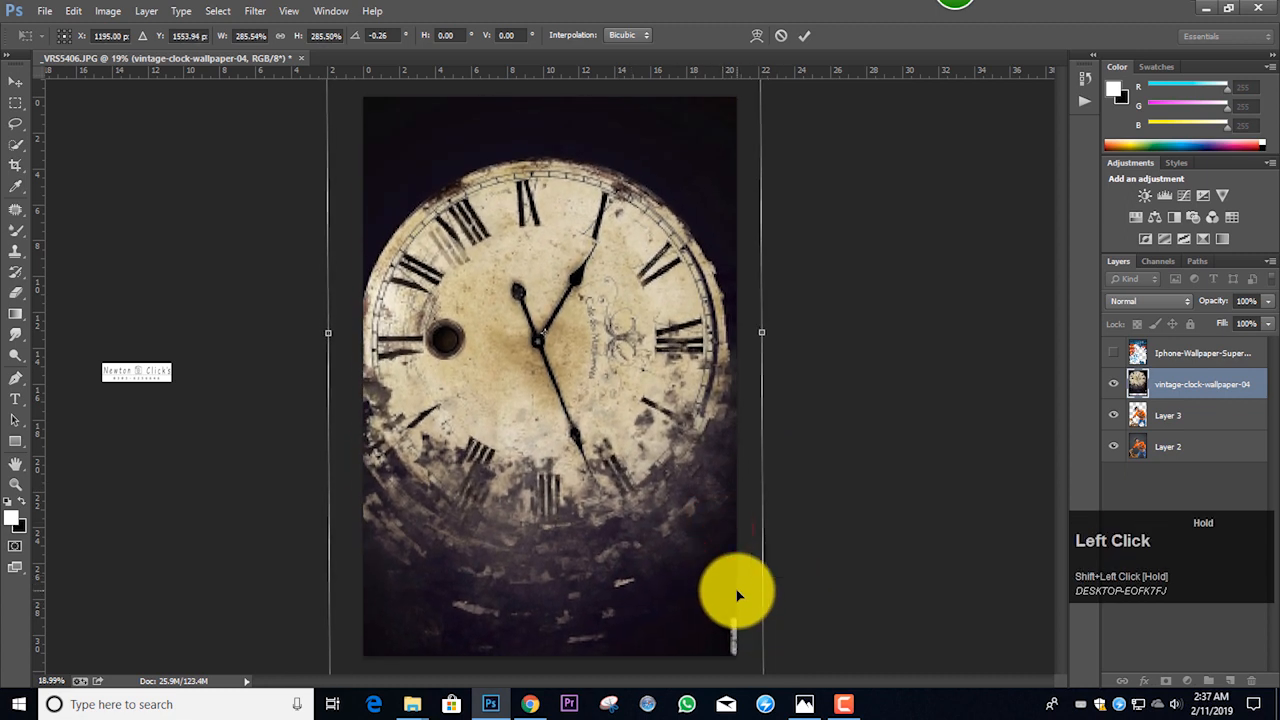
click(800, 38)
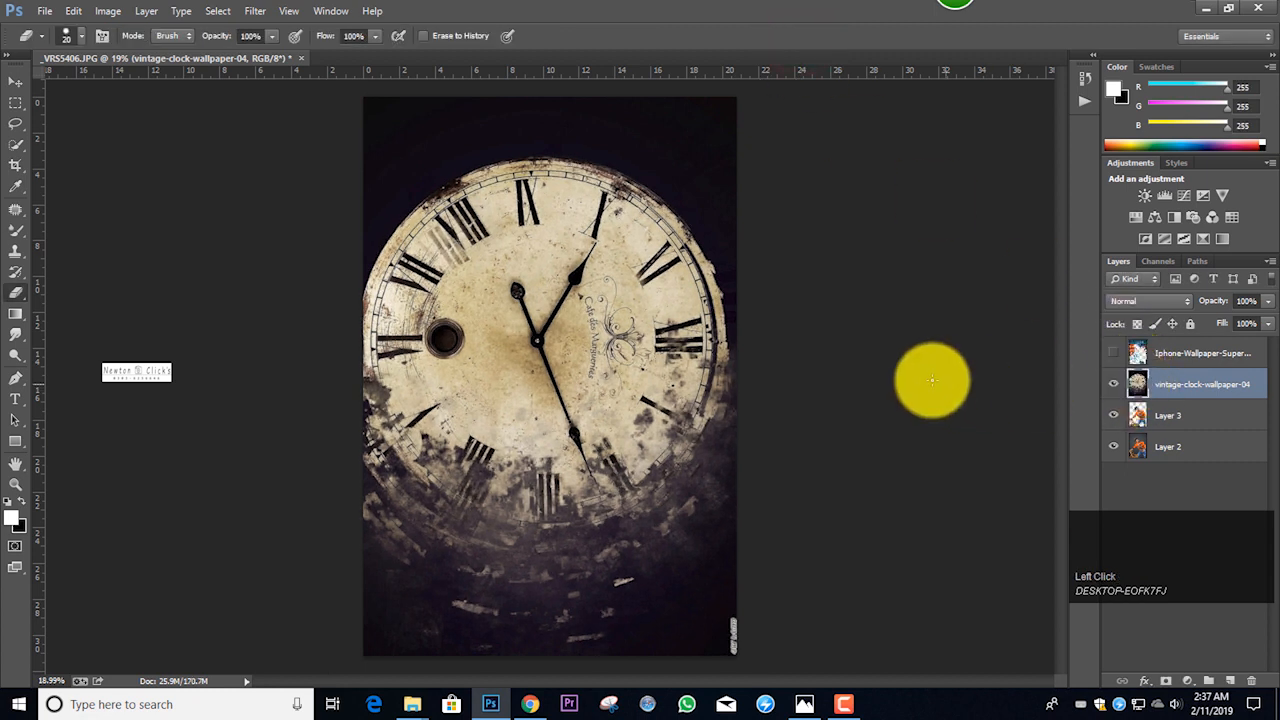
Transform the clock layer again, scaling it down to about 84% and rotating it upside down by about 180°.
scroll(616, 391, down, 2)
key(ctrl+t)
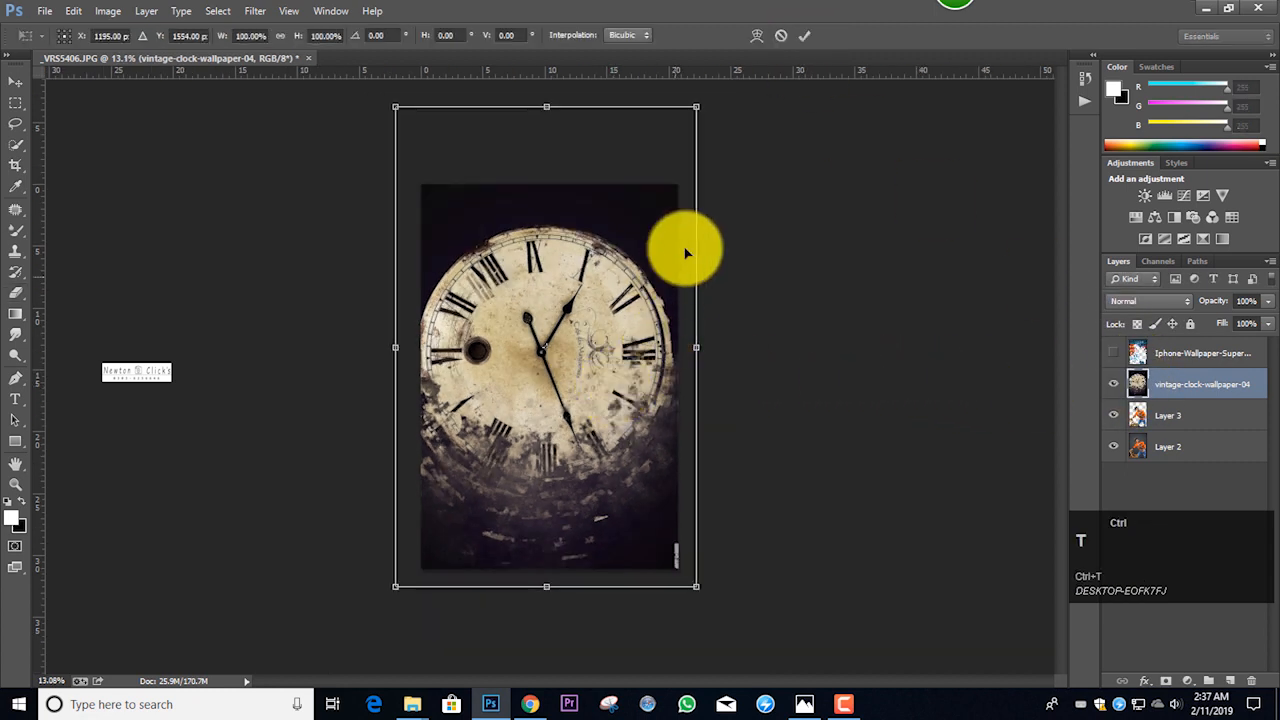
drag(697, 105, 671, 160)
drag(646, 241, 645, 197)
drag(657, 263, 663, 309)
drag(766, 283, 478, 395)
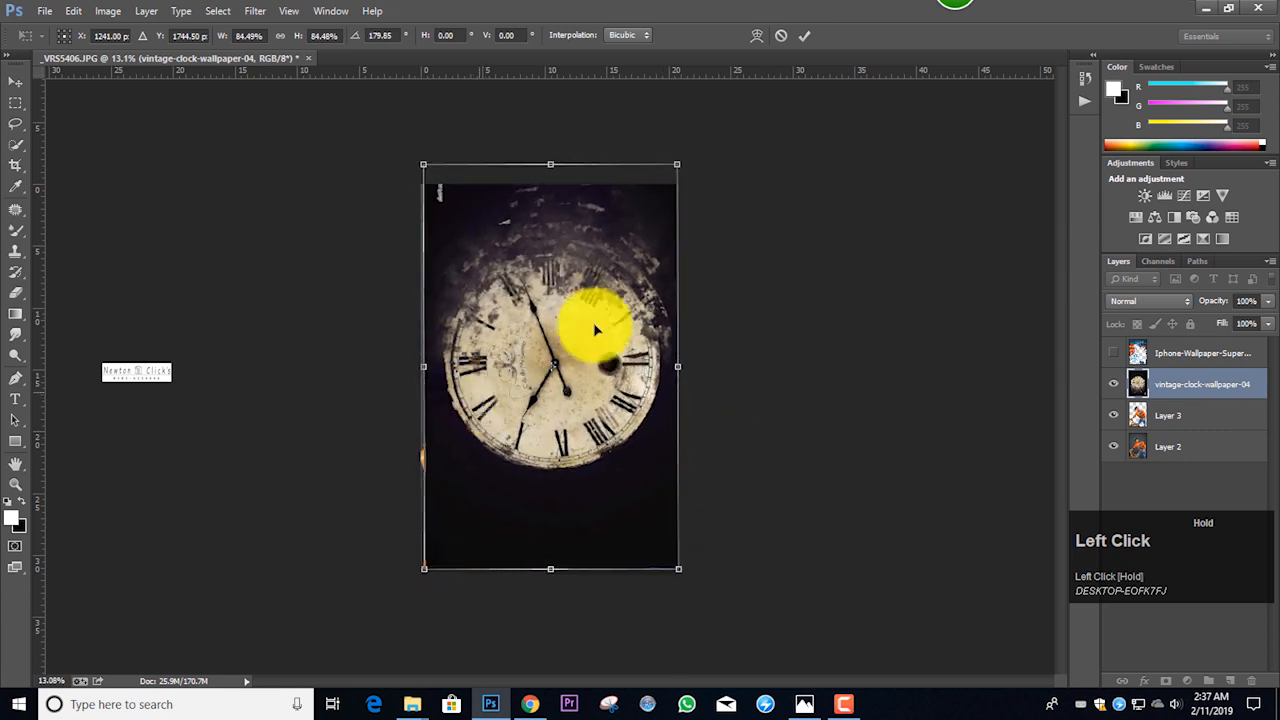
Straighten the upside-down clock to about 180°, enlarge it to about 88%, align it over the canvas and apply the transform.
drag(680, 162, 774, 174)
drag(661, 250, 656, 248)
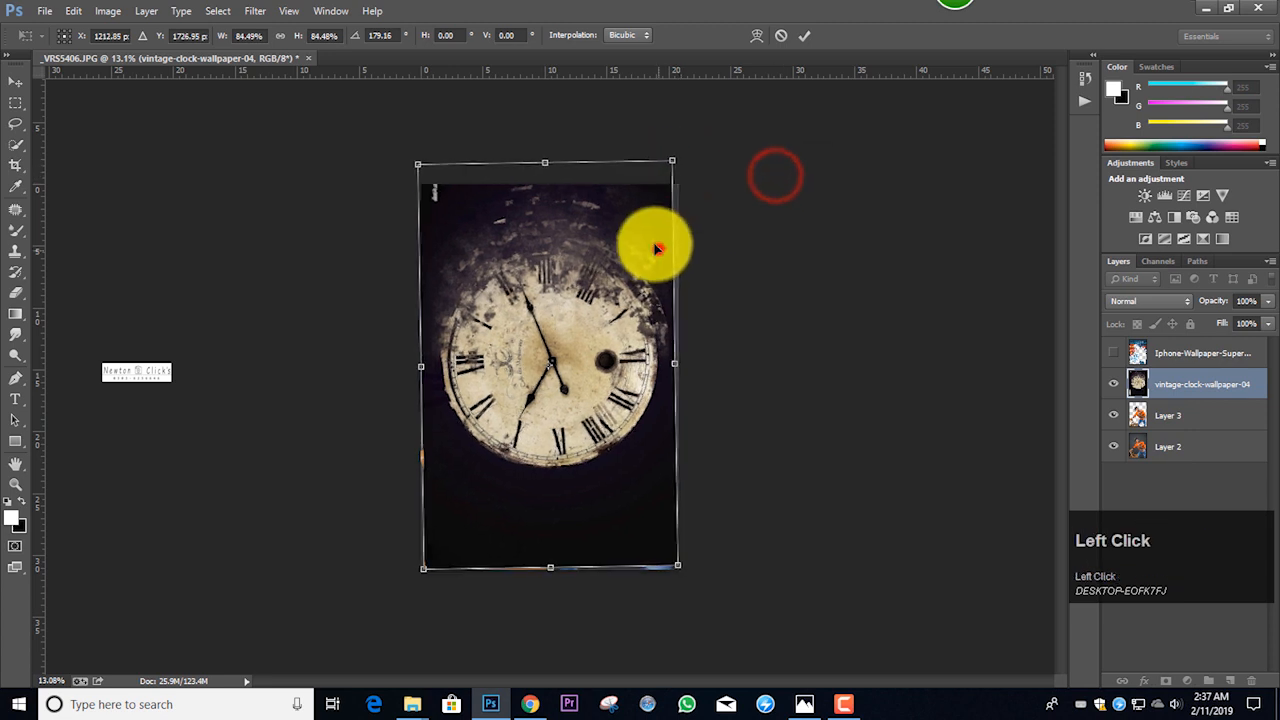
drag(672, 162, 751, 166)
drag(643, 259, 646, 251)
drag(823, 273, 823, 268)
drag(654, 267, 656, 274)
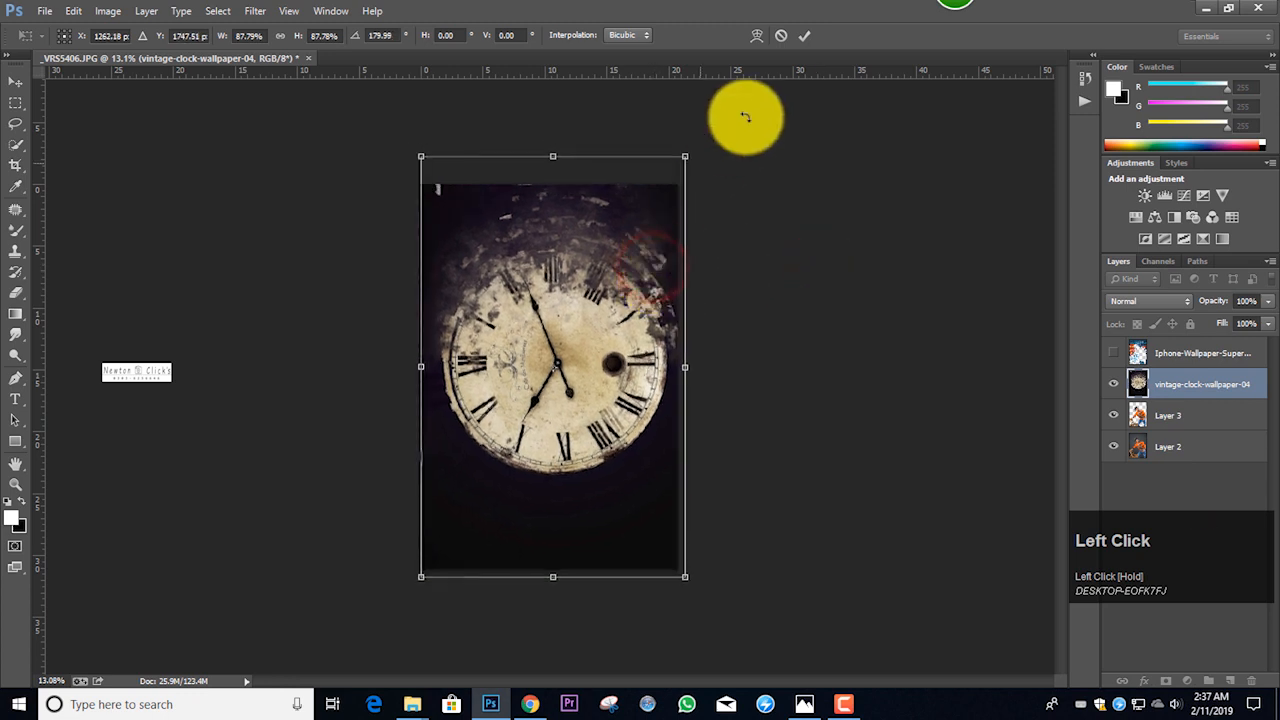
click(802, 36)
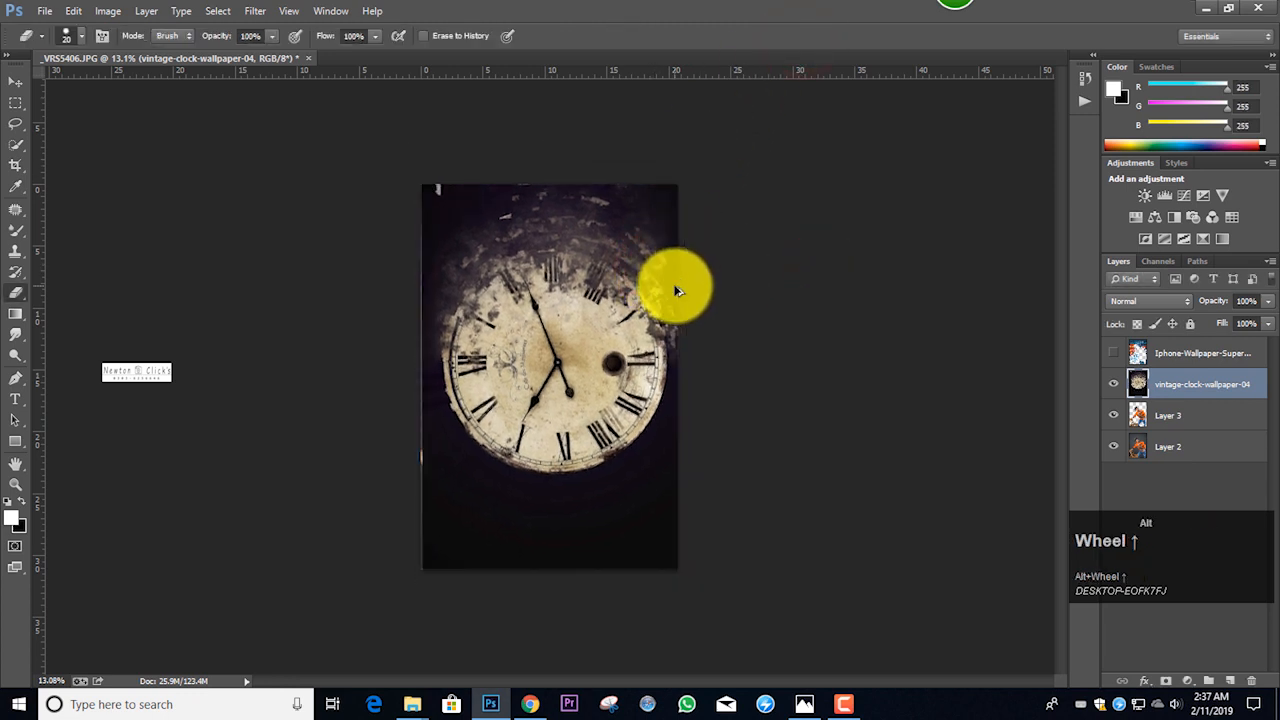
Load the man and chair shape from Layer 3 as a selection, delete it from the clock layer and deselect.
scroll(676, 291, up, 5)
scroll(671, 286, down, 3)
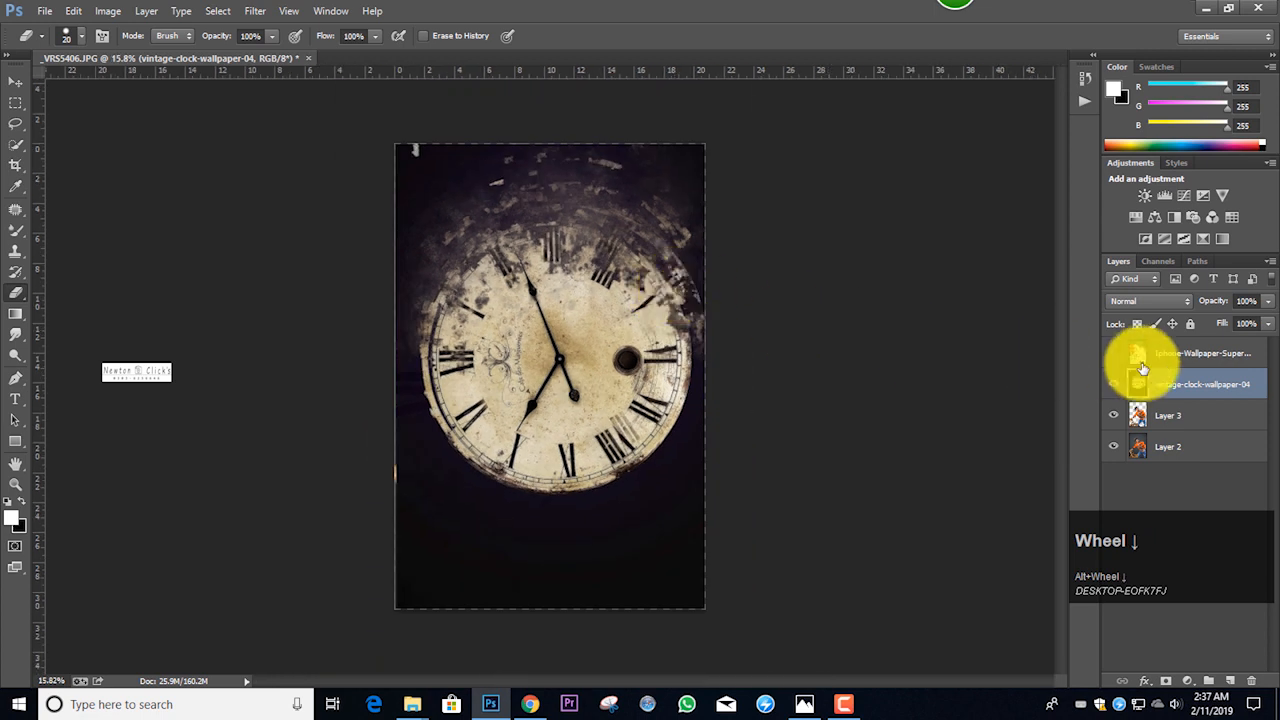
ctrl+click(1138, 415)
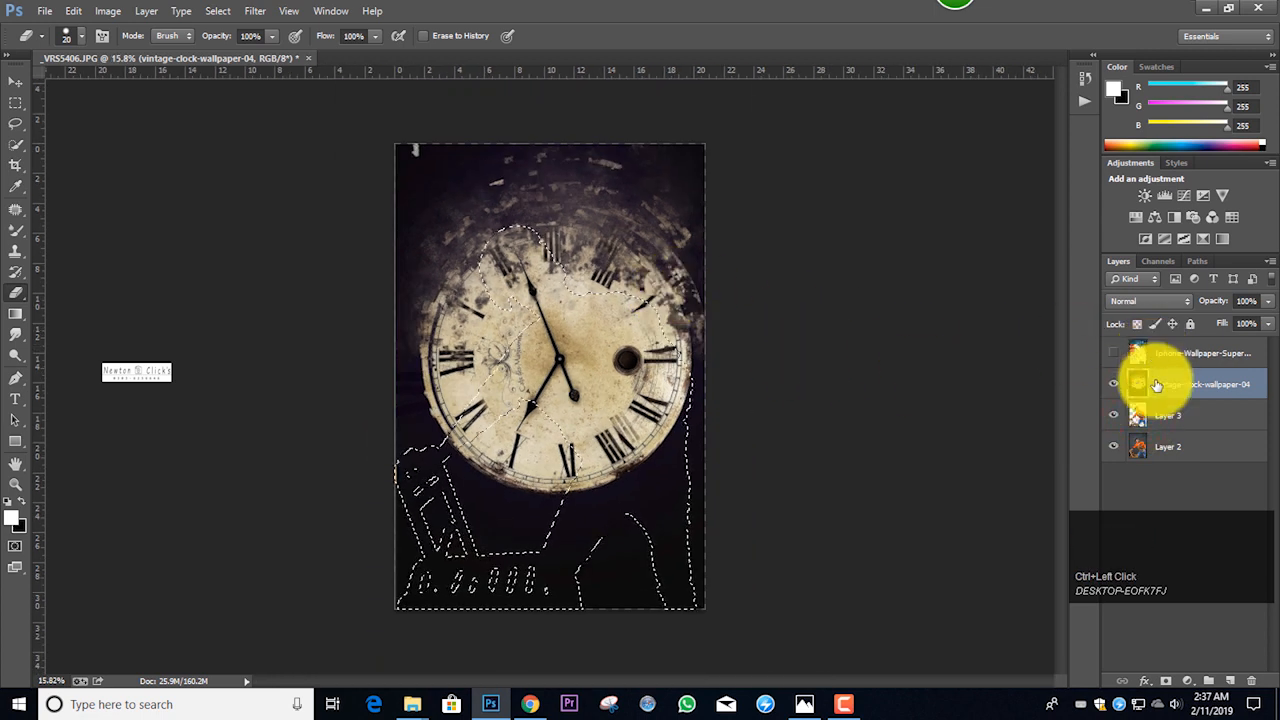
key(Delete)
key(ctrl+d)
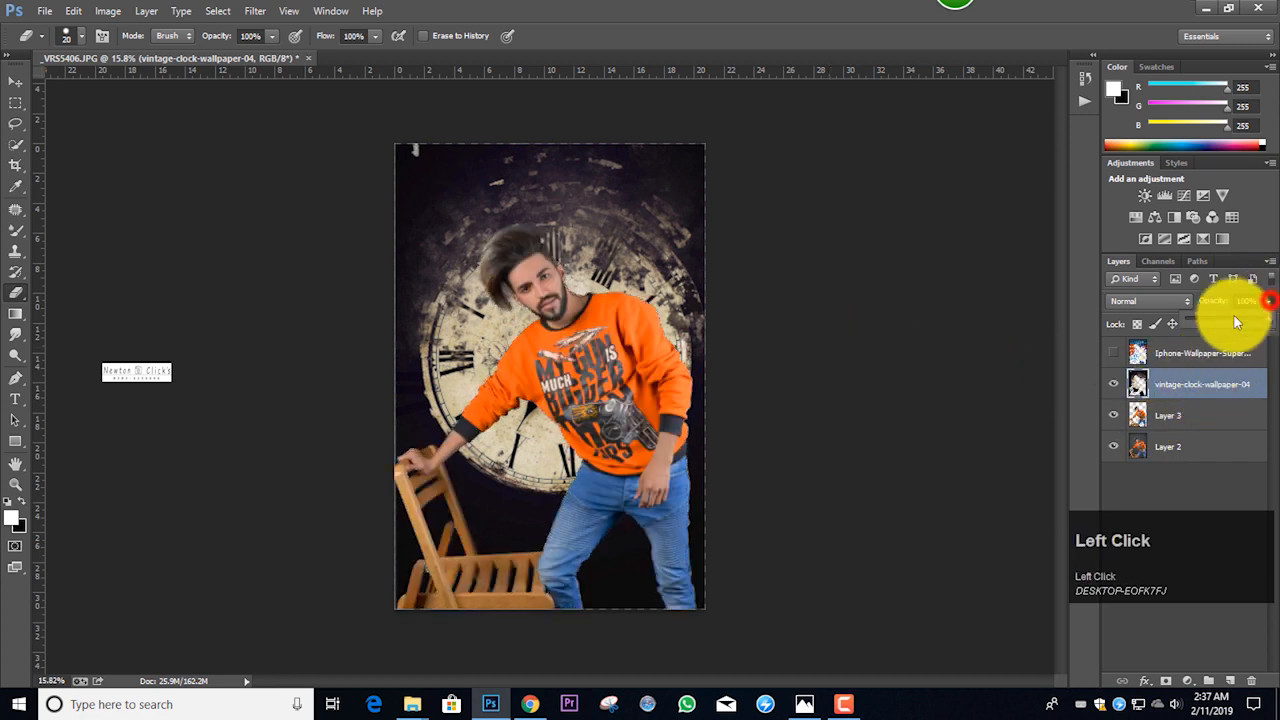
Blend the vintage clock layer as Soft Light and set its opacity to 54%.
drag(1218, 323, 1210, 320)
click(1150, 301)
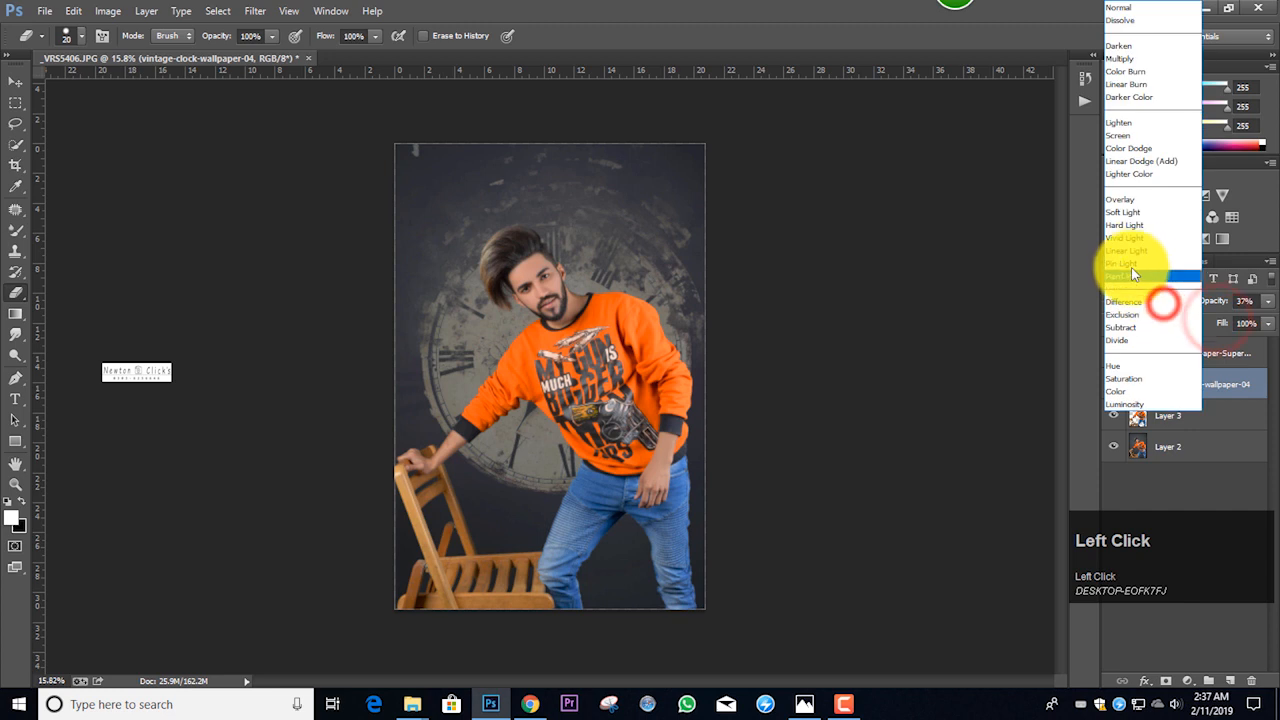
click(1146, 213)
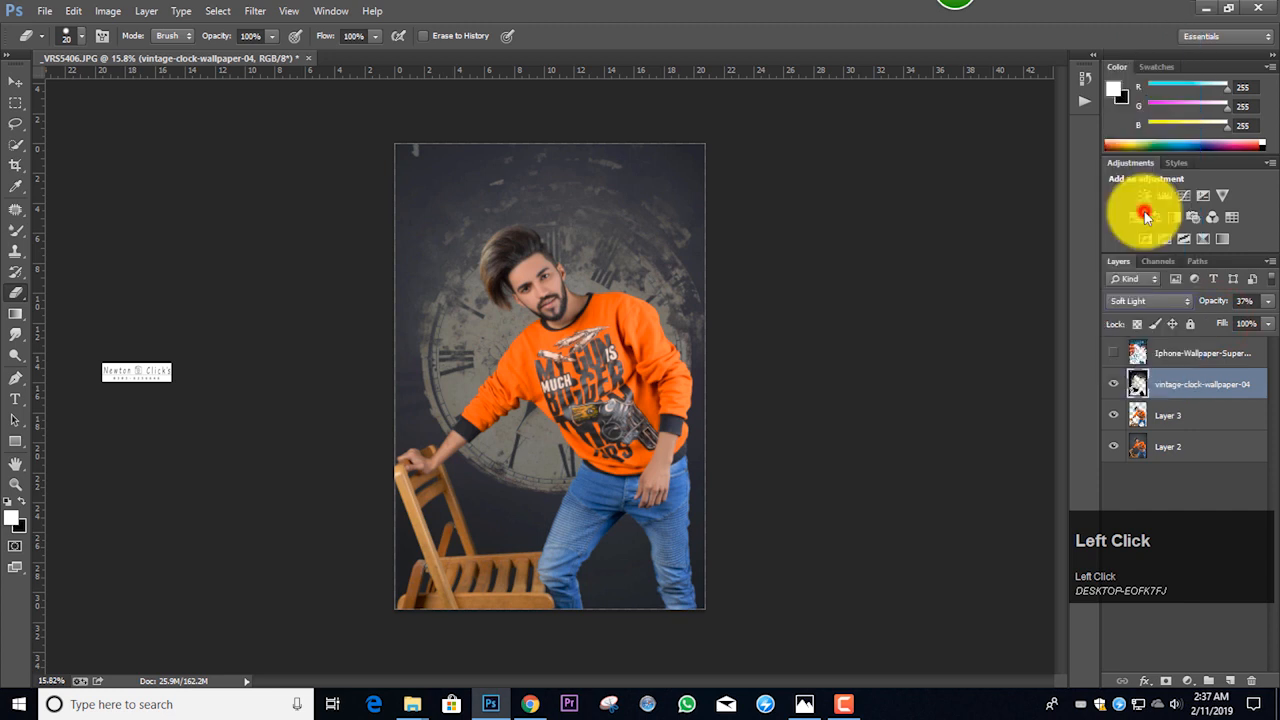
click(1242, 318)
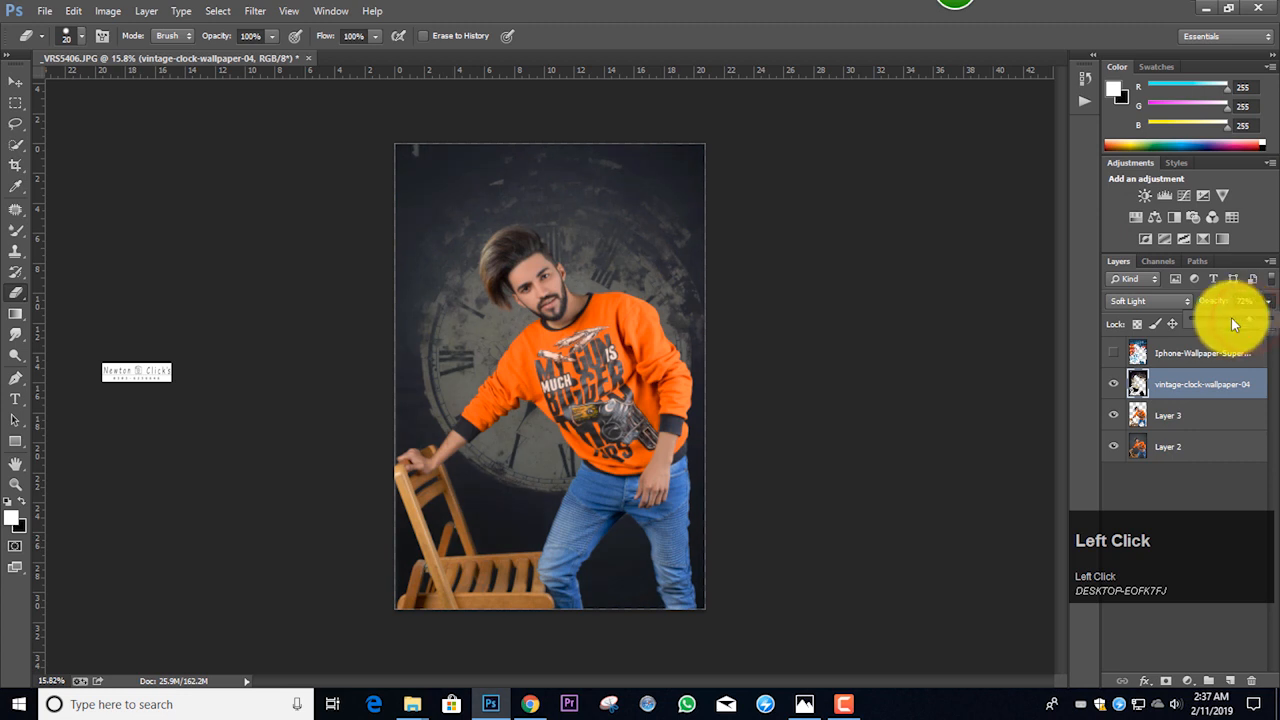
click(1234, 318)
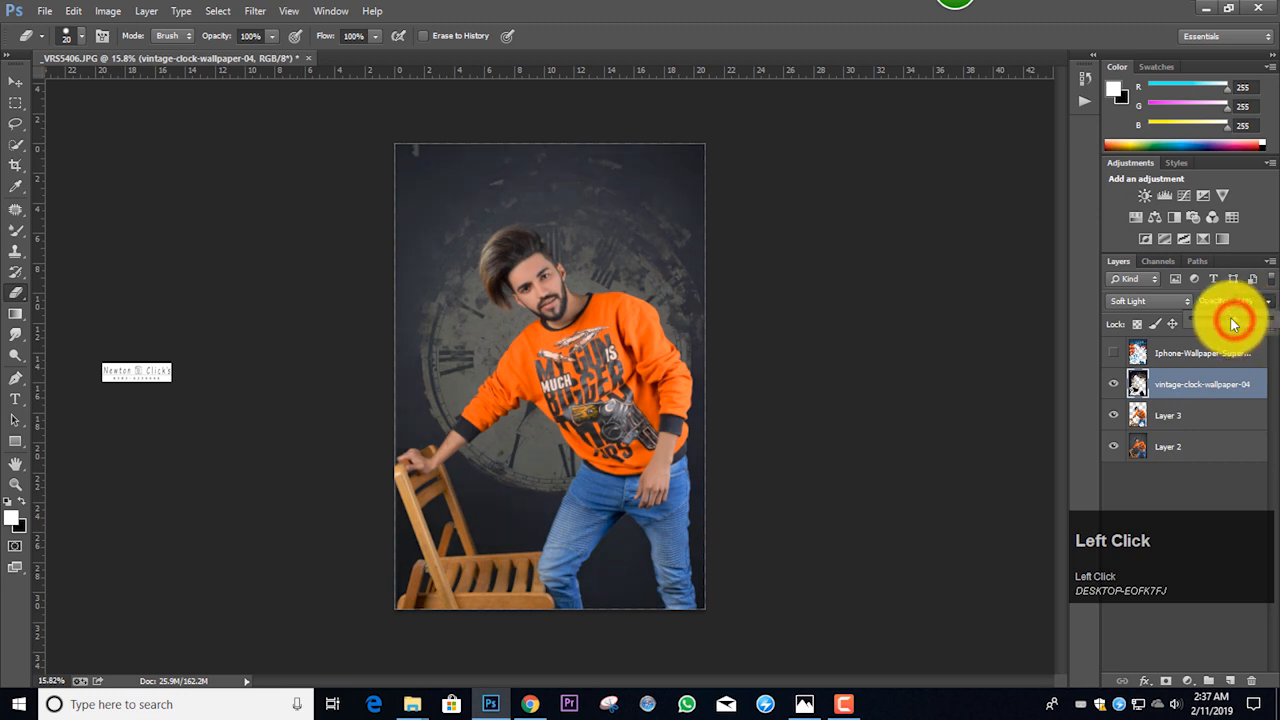
Compare the clock and Superman backgrounds by toggling the visibility of both layers, ending with only the clock shown.
click(1118, 383)
click(1116, 351)
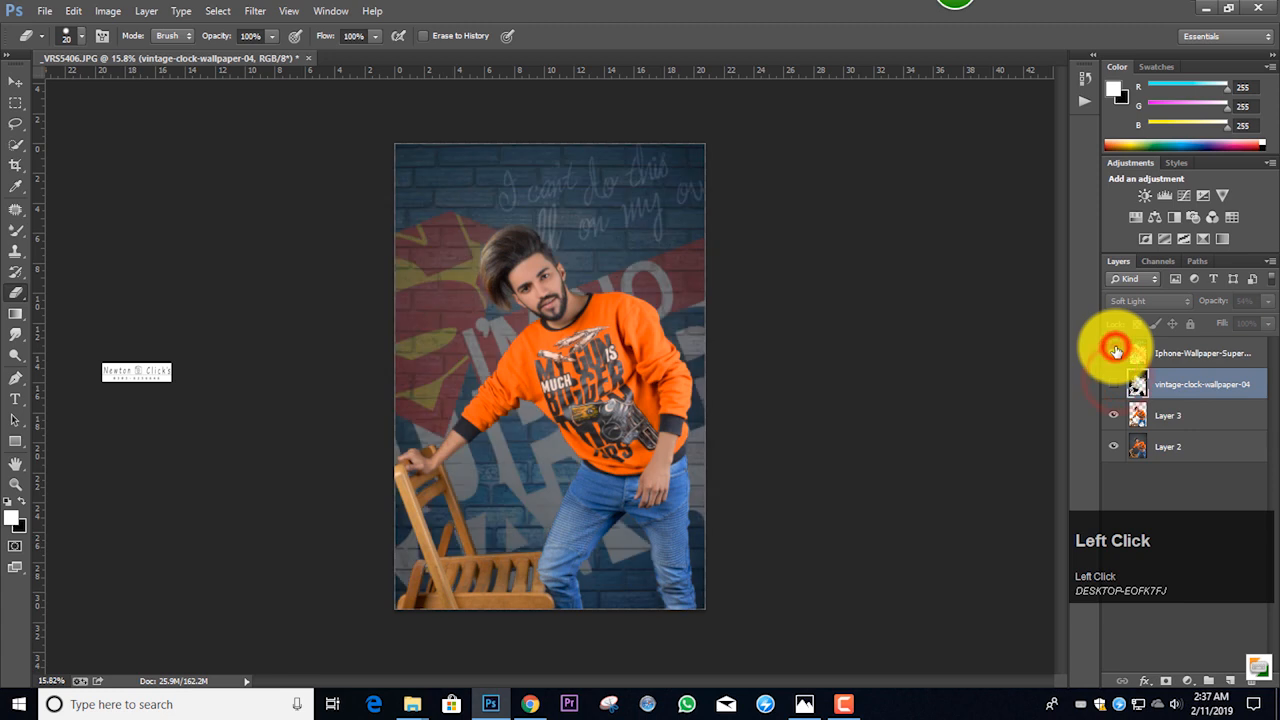
click(1114, 386)
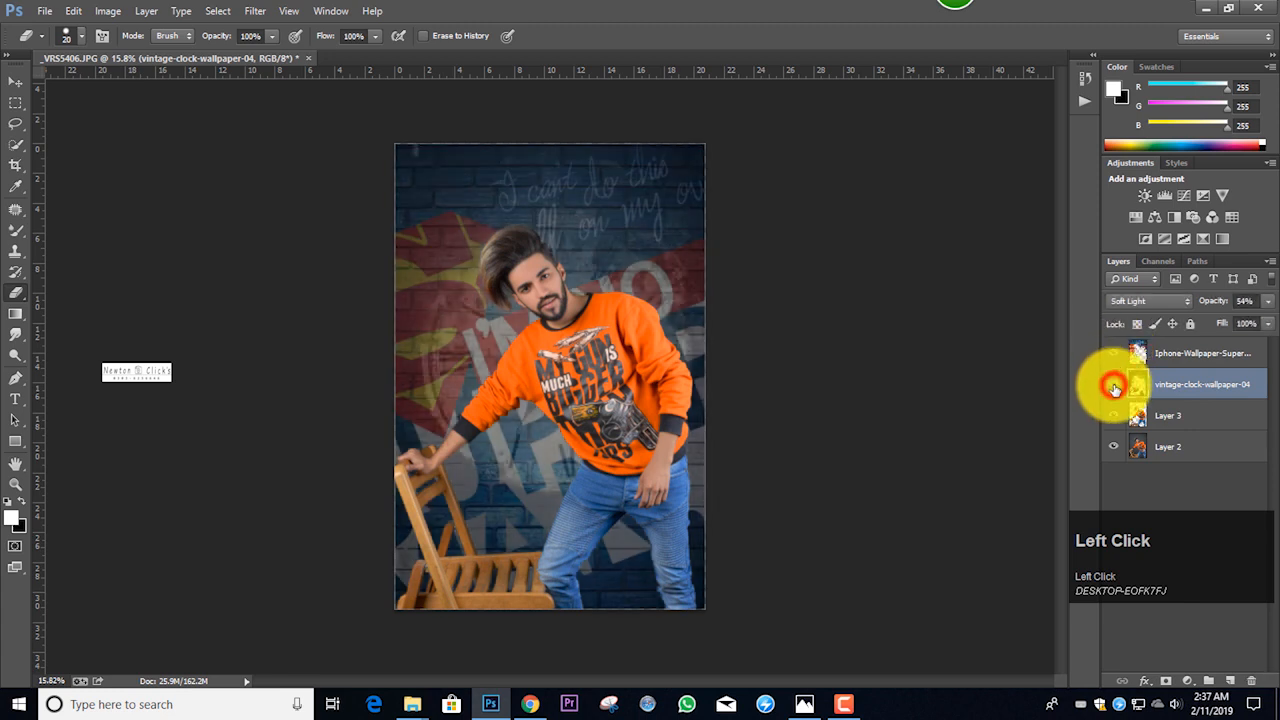
click(1114, 355)
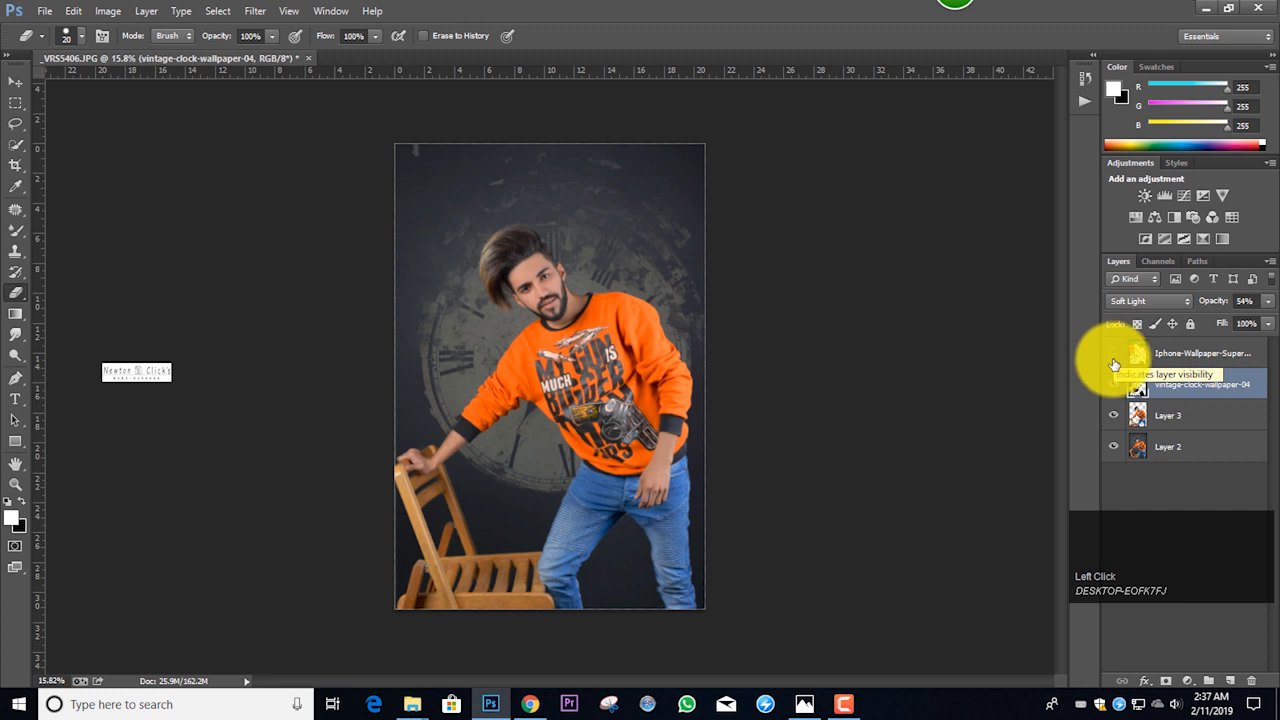
click(1114, 386)
click(1114, 386)
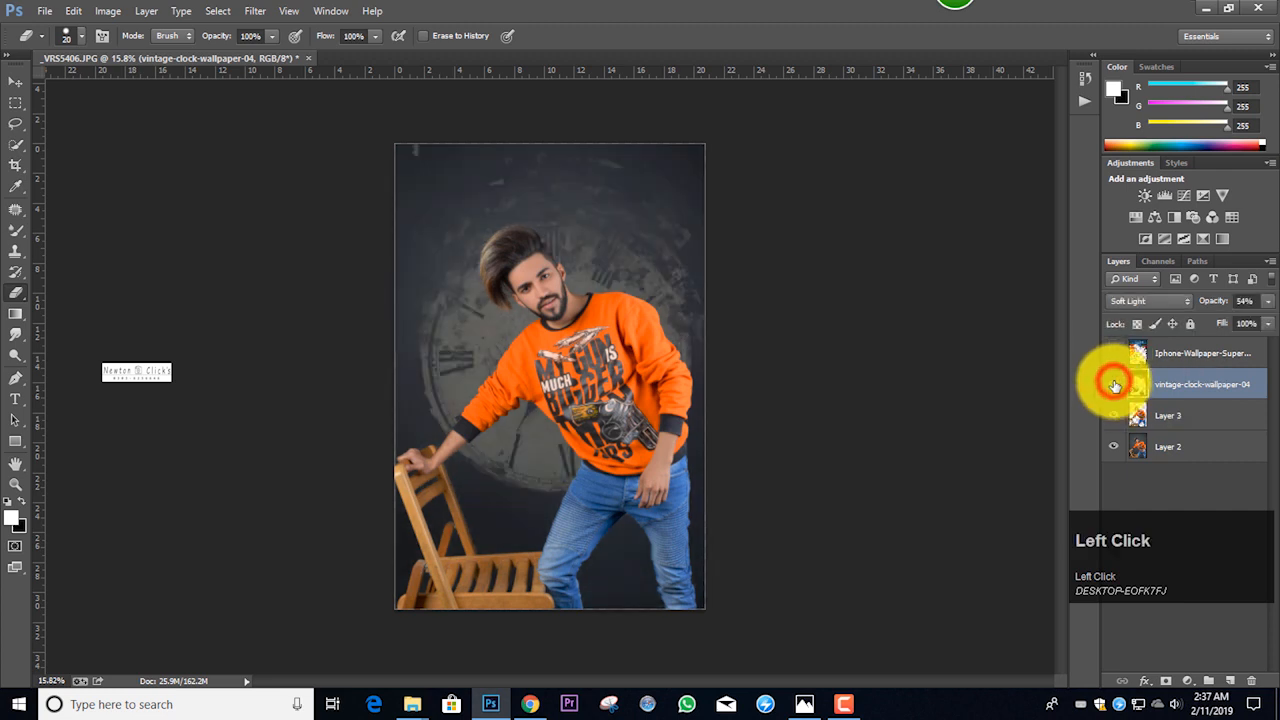
click(1115, 355)
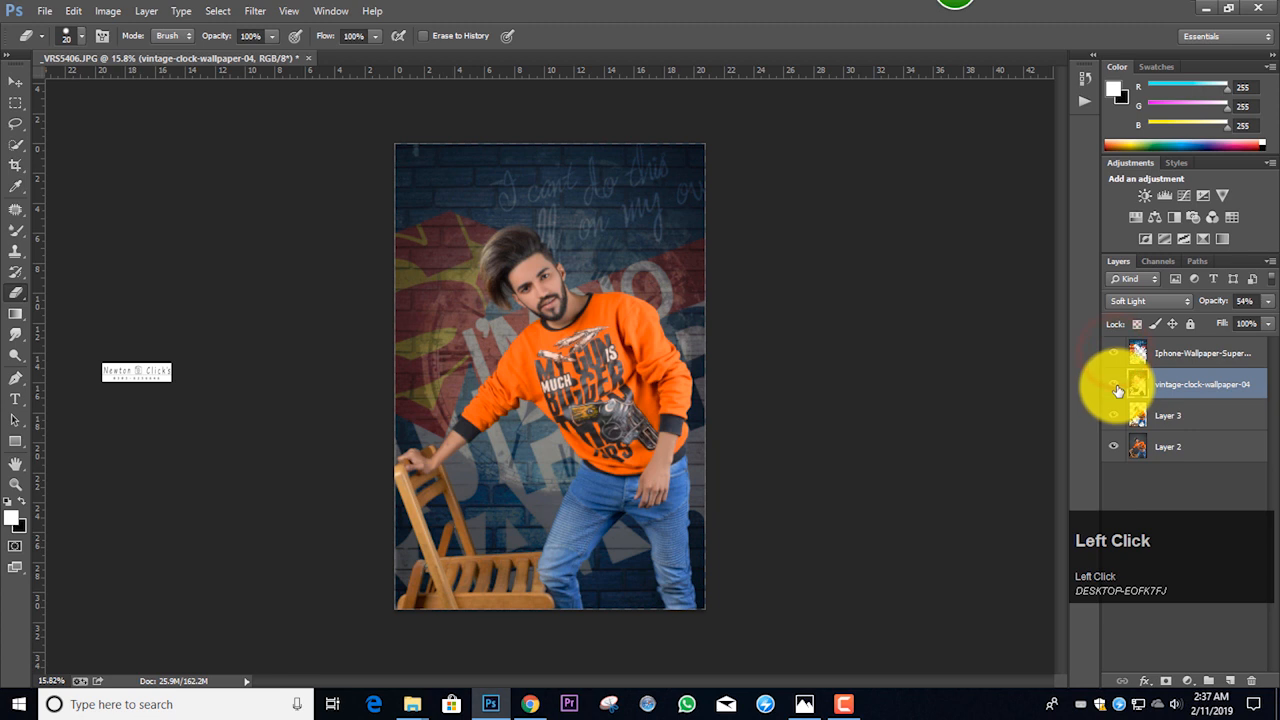
click(1114, 386)
click(1114, 386)
click(1115, 354)
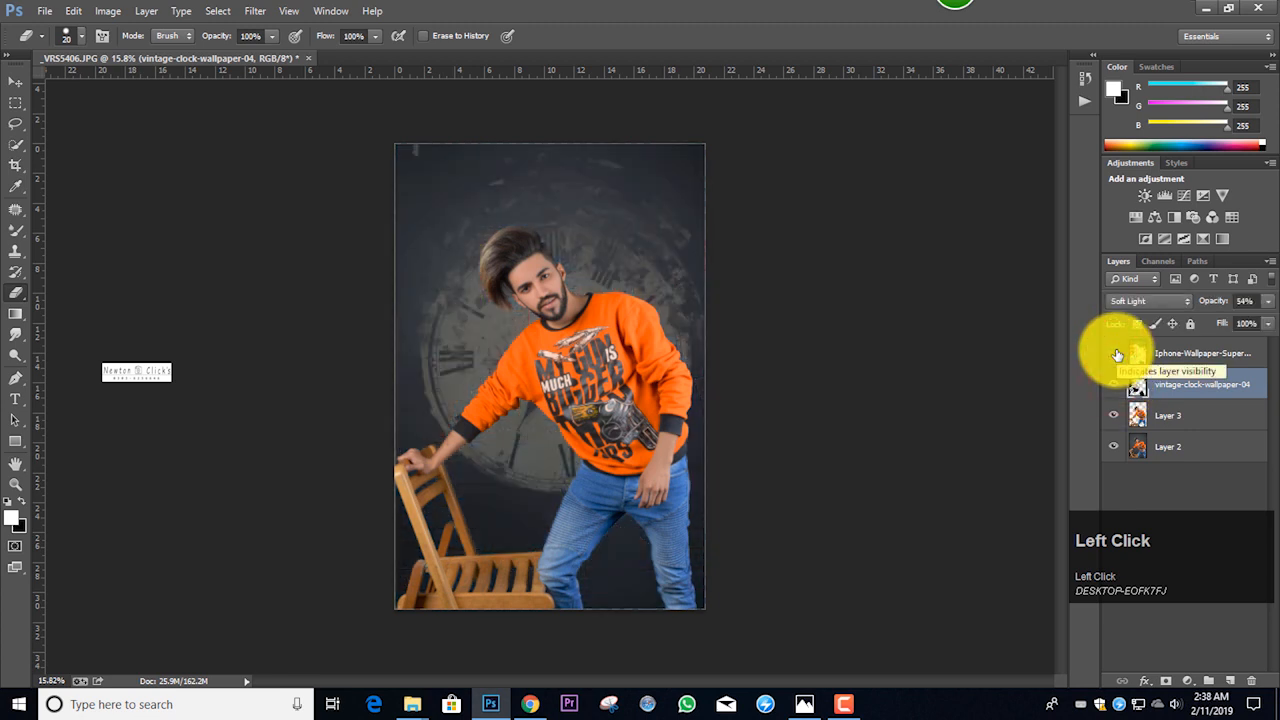
Delete the Superman wallpaper layer and set the vintage clock layer's opacity to 66%.
click(1215, 354)
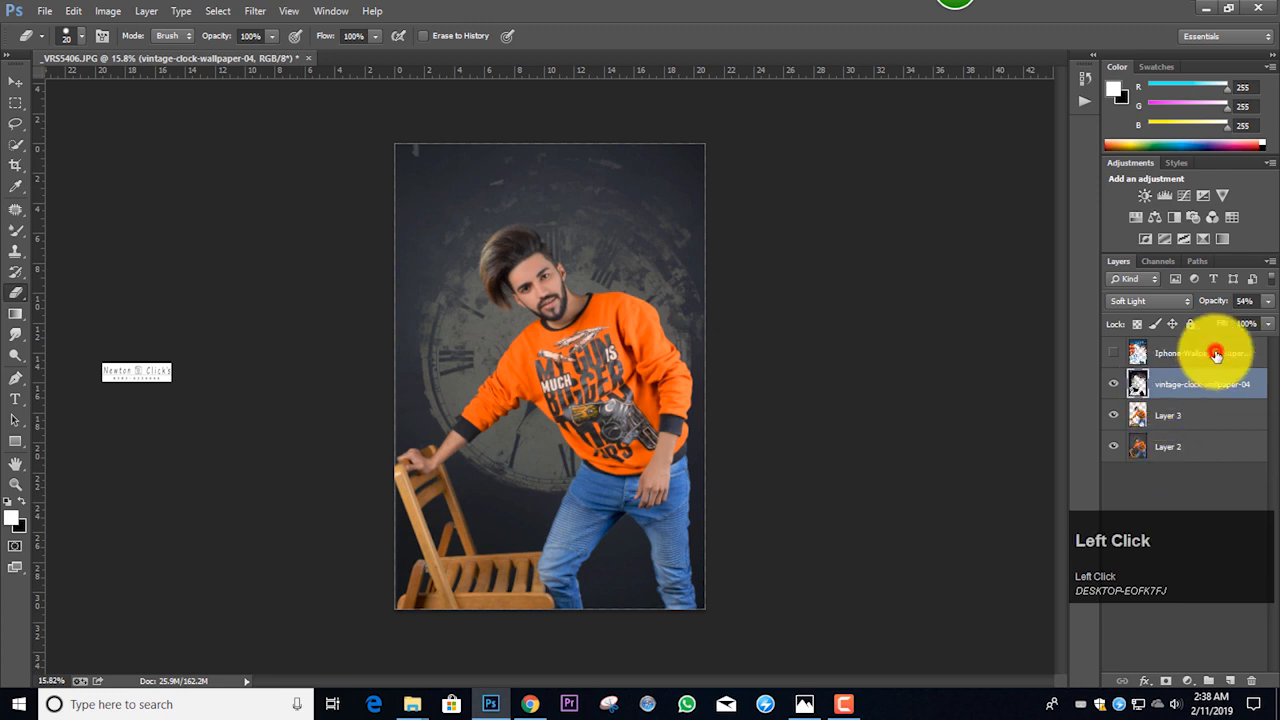
key(Delete)
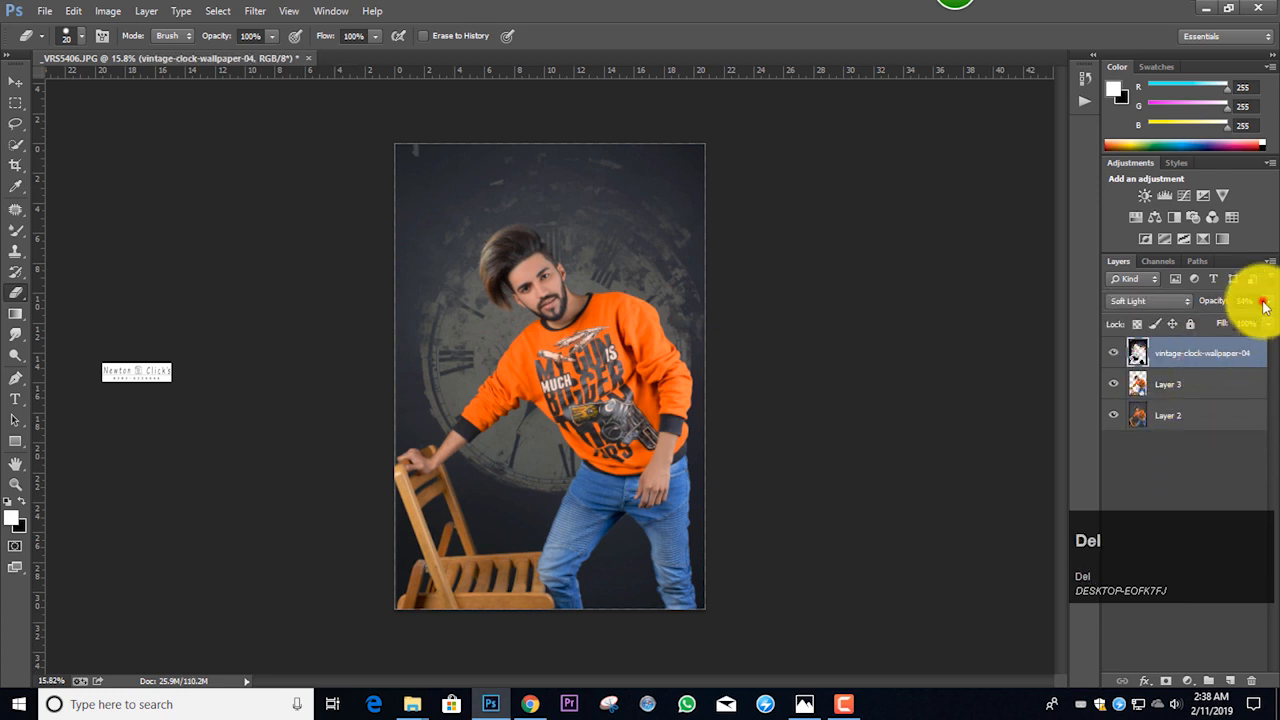
click(1263, 301)
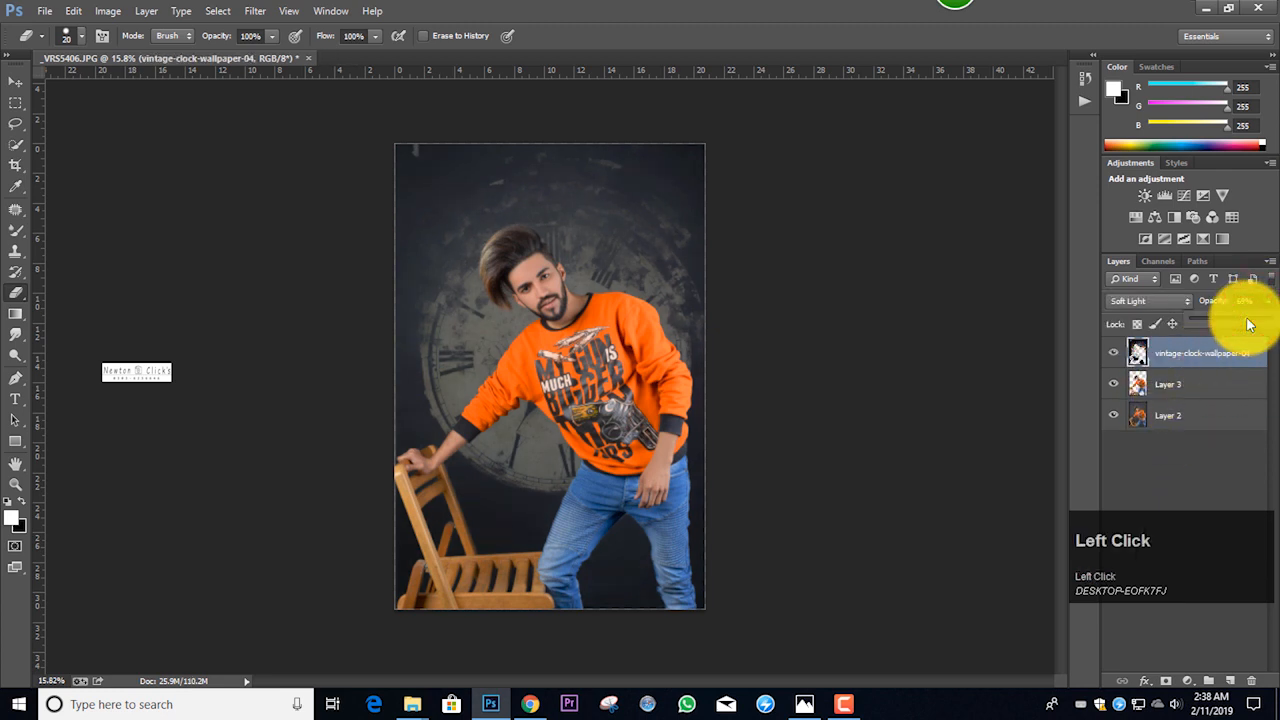
drag(1246, 321, 1244, 322)
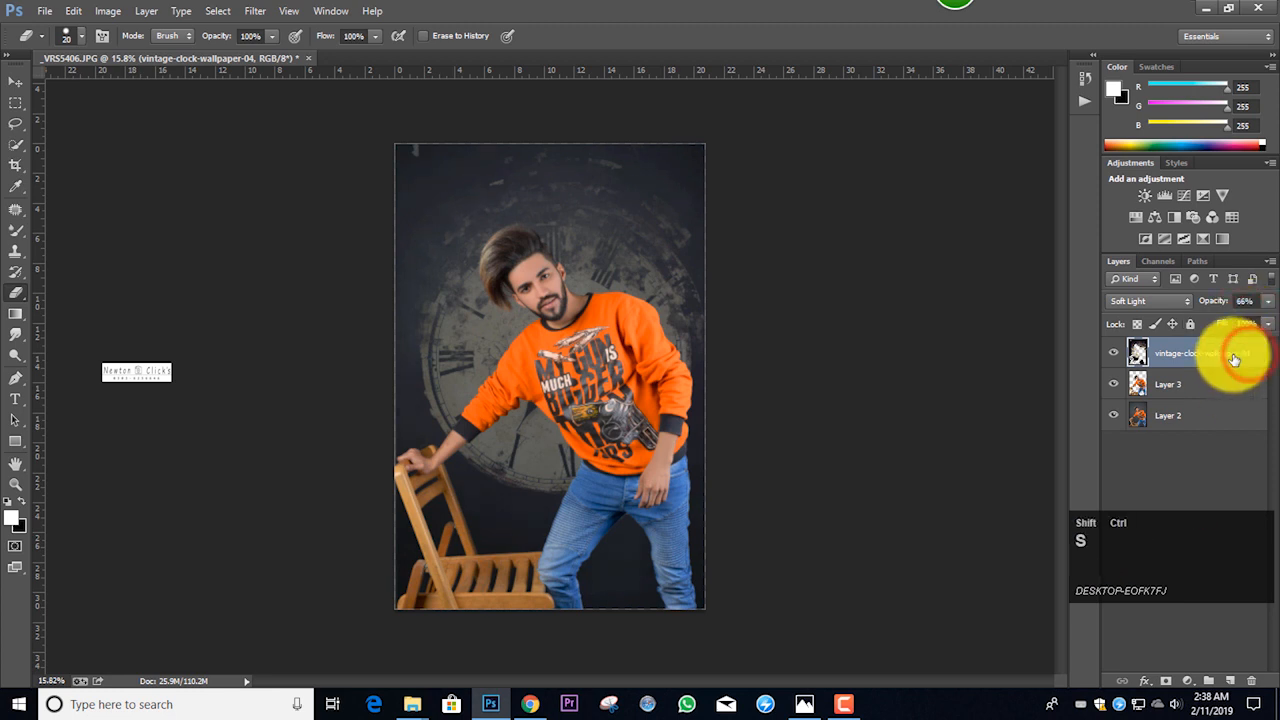
Darken the vintage clock layer in Camera Raw with an exposure of -0.50, cancelling the new snapshot.
key(ctrl+shift+s)
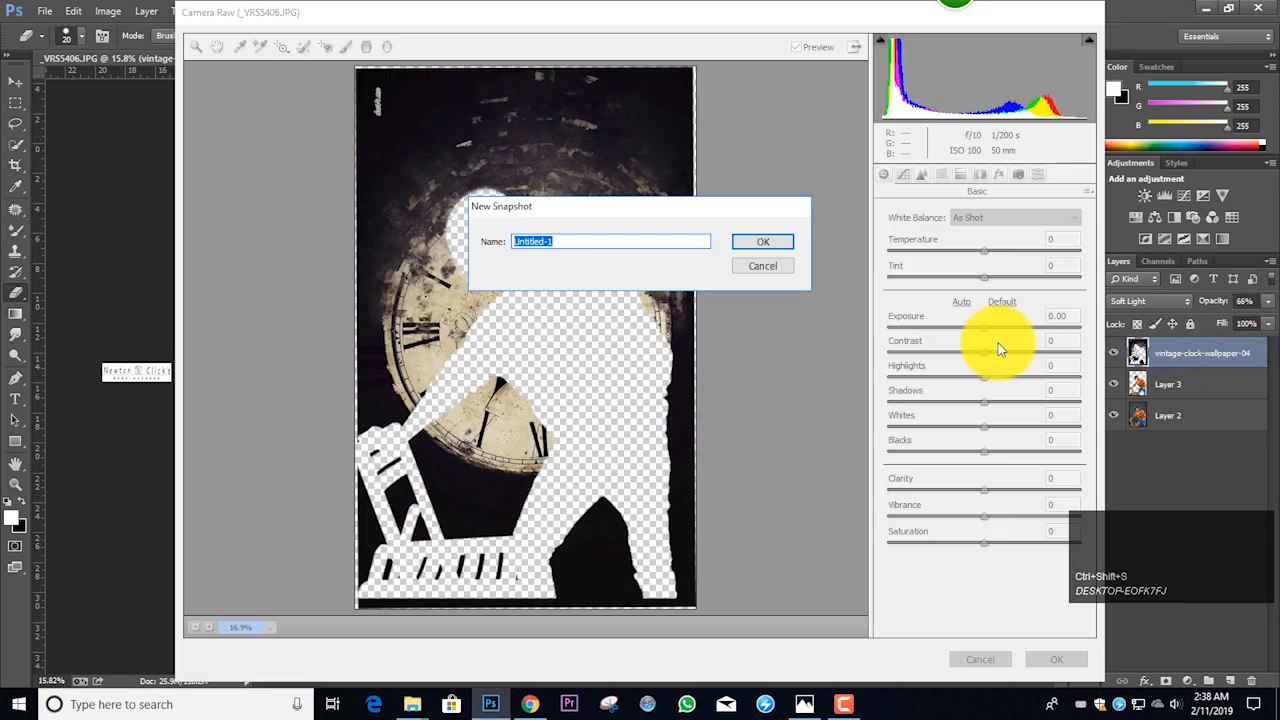
click(763, 267)
drag(985, 327, 976, 326)
click(1055, 660)
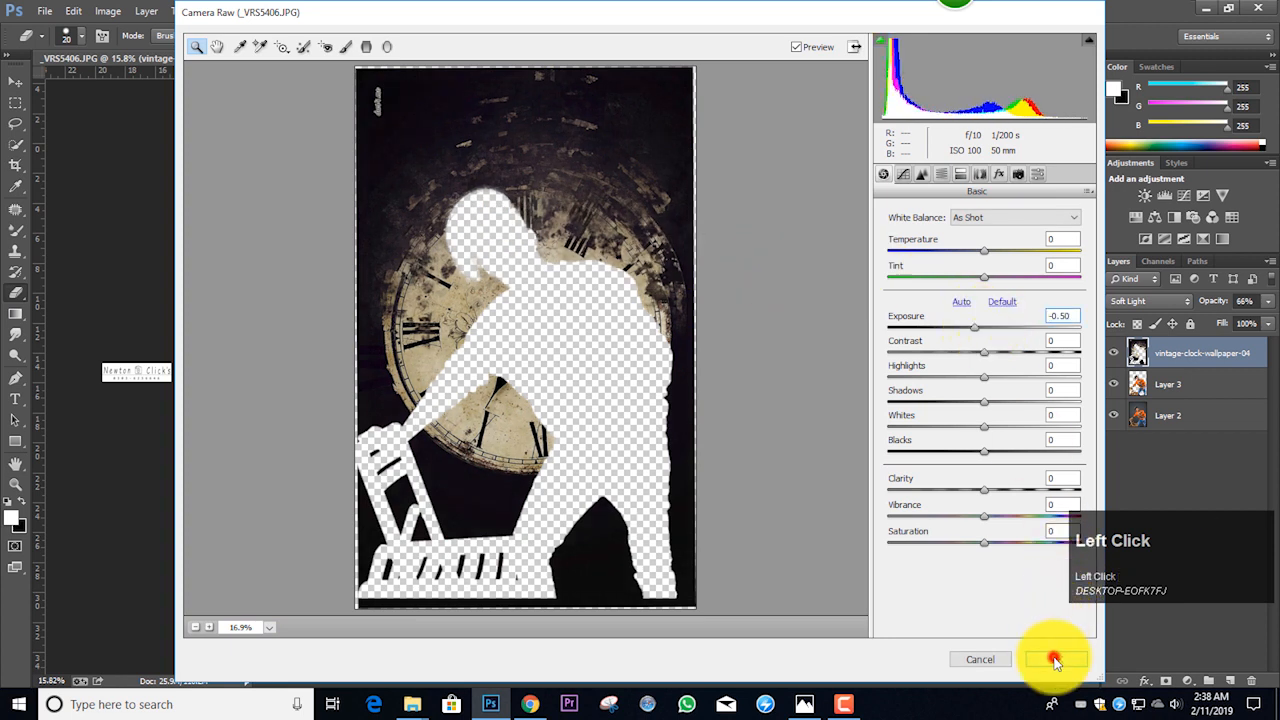
alt+scroll(540, 255, up, 5)
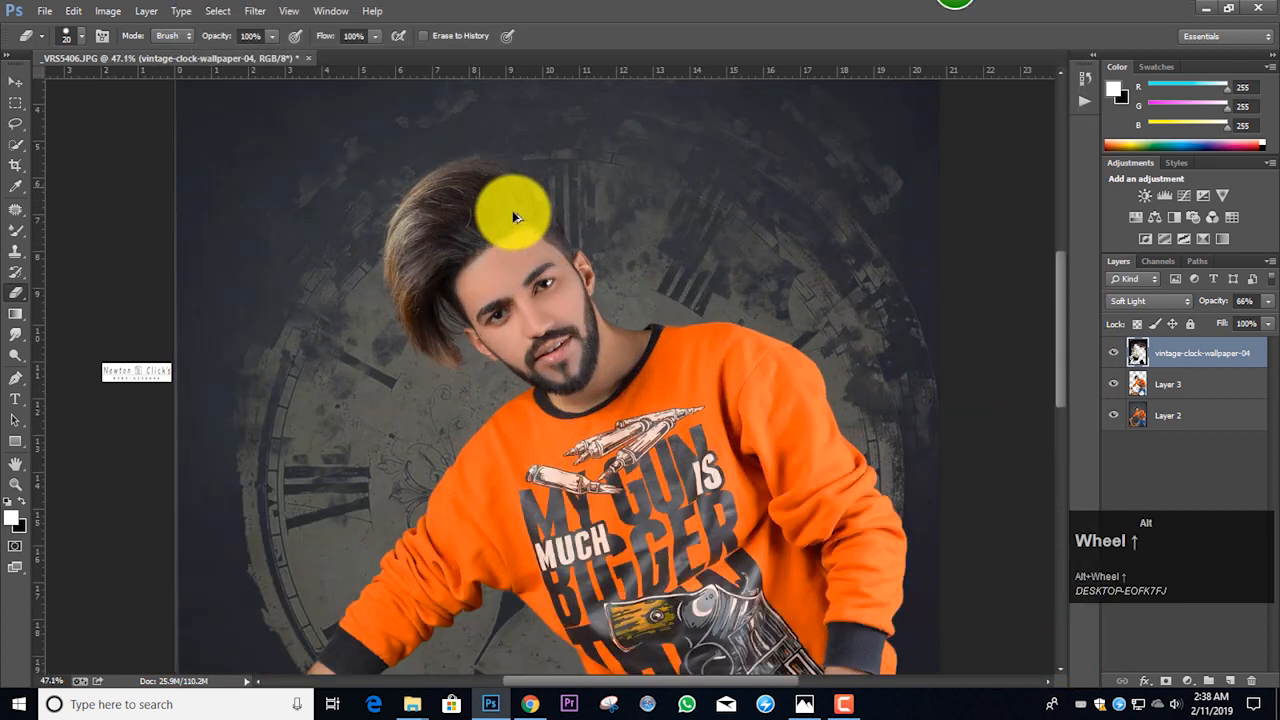
Set the vintage clock layer's opacity to 79% and merge all visible layers into one.
alt+scroll(512, 212, down, 3)
alt+scroll(516, 217, down, 3)
alt+scroll(518, 235, up, 4)
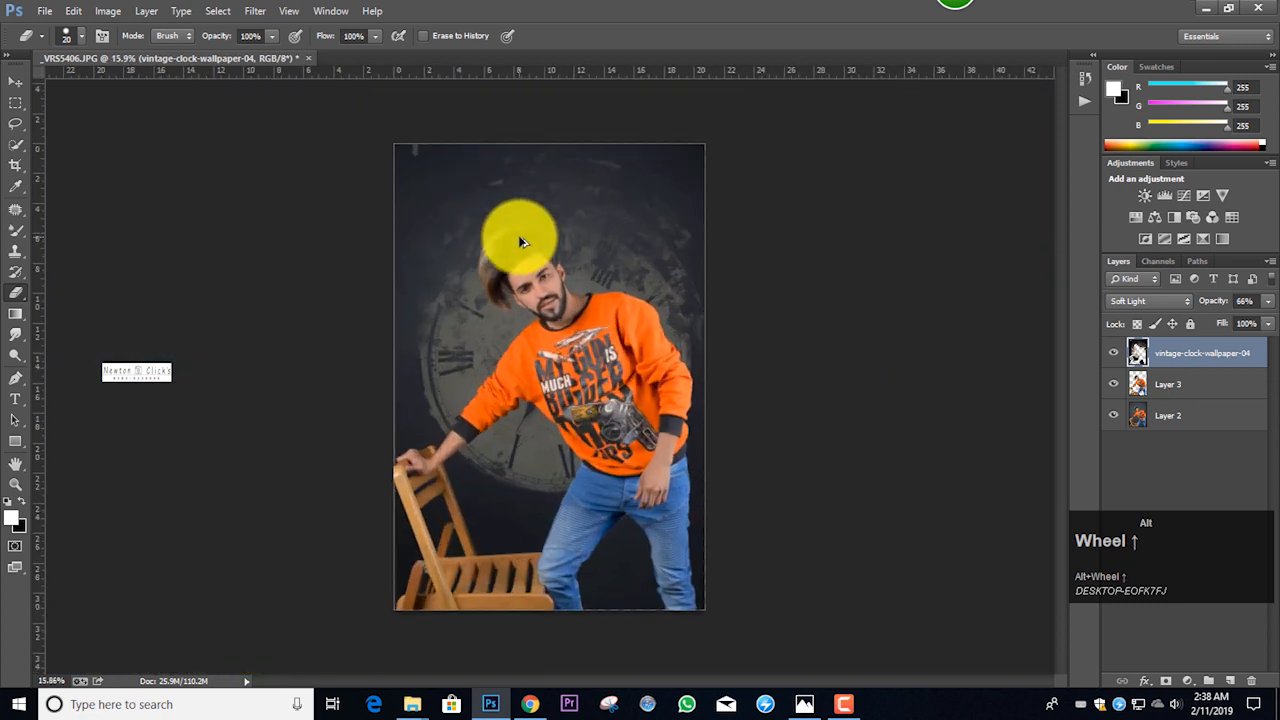
alt+scroll(518, 235, down, 1)
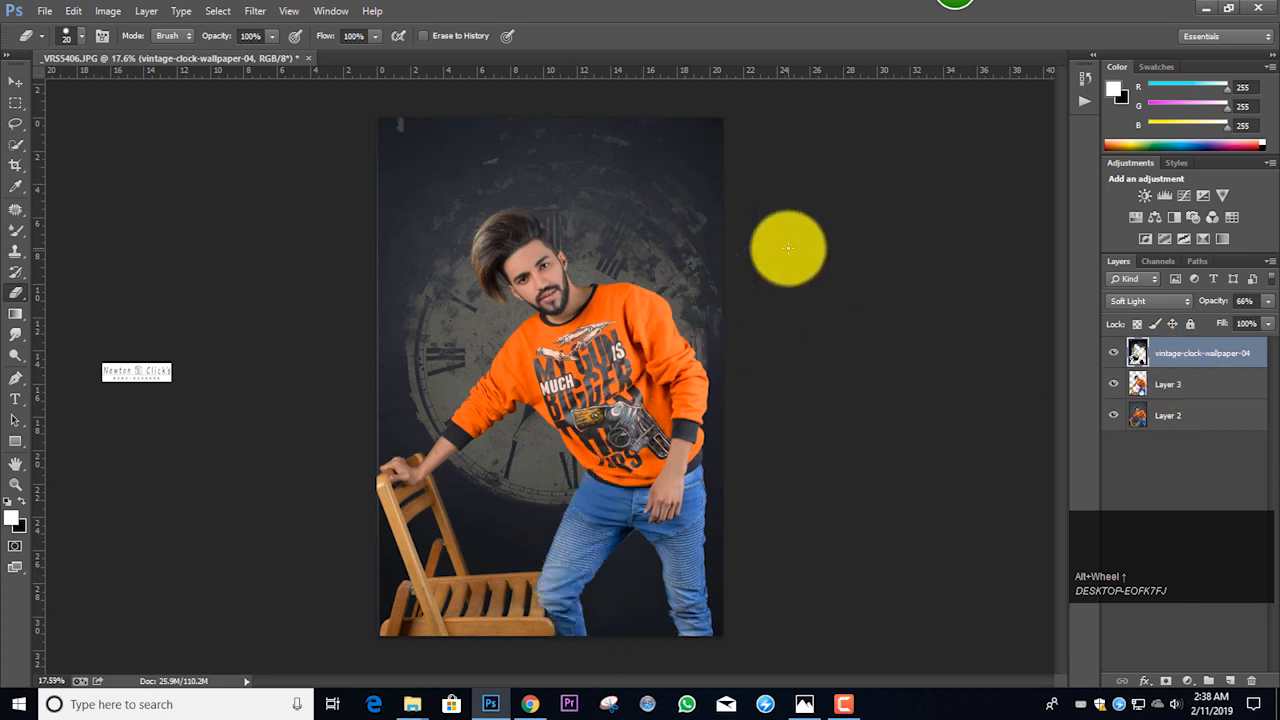
click(1267, 301)
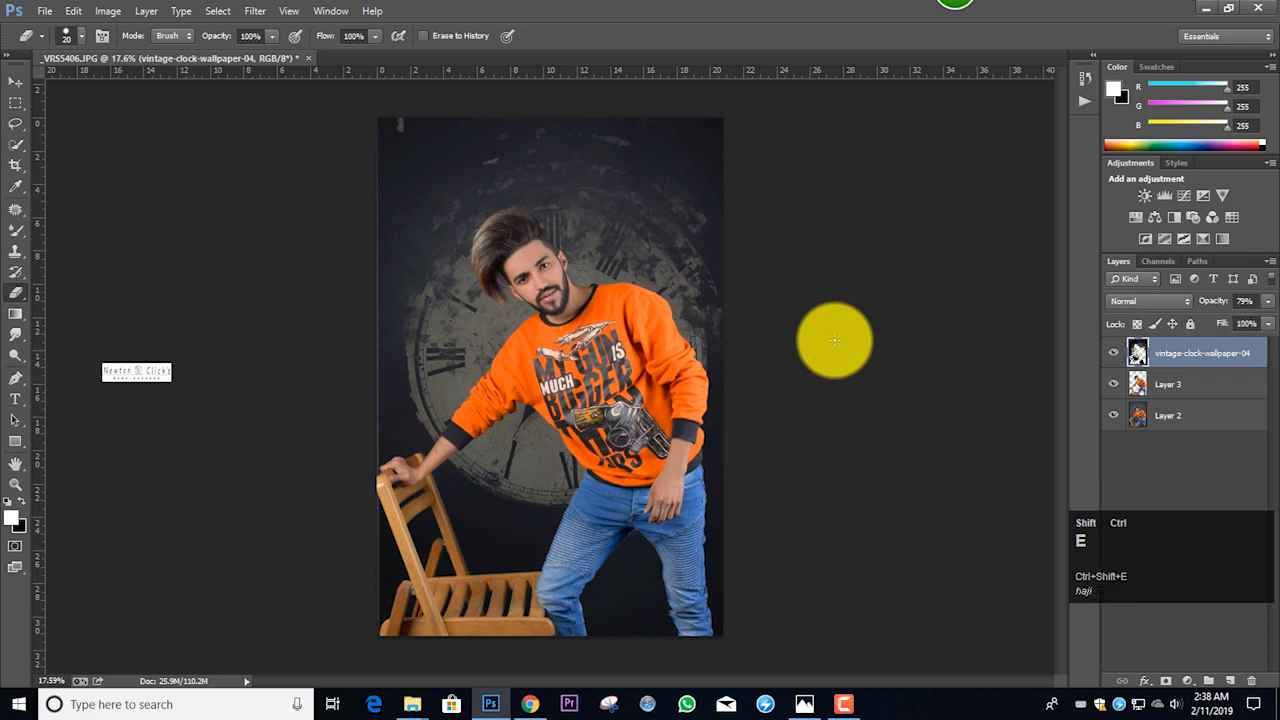
In Camera Raw, set the saturation of oranges to +17, yellows to +87 and blues to +55, and the blues hue to -24.
key(ctrl+shift+a)
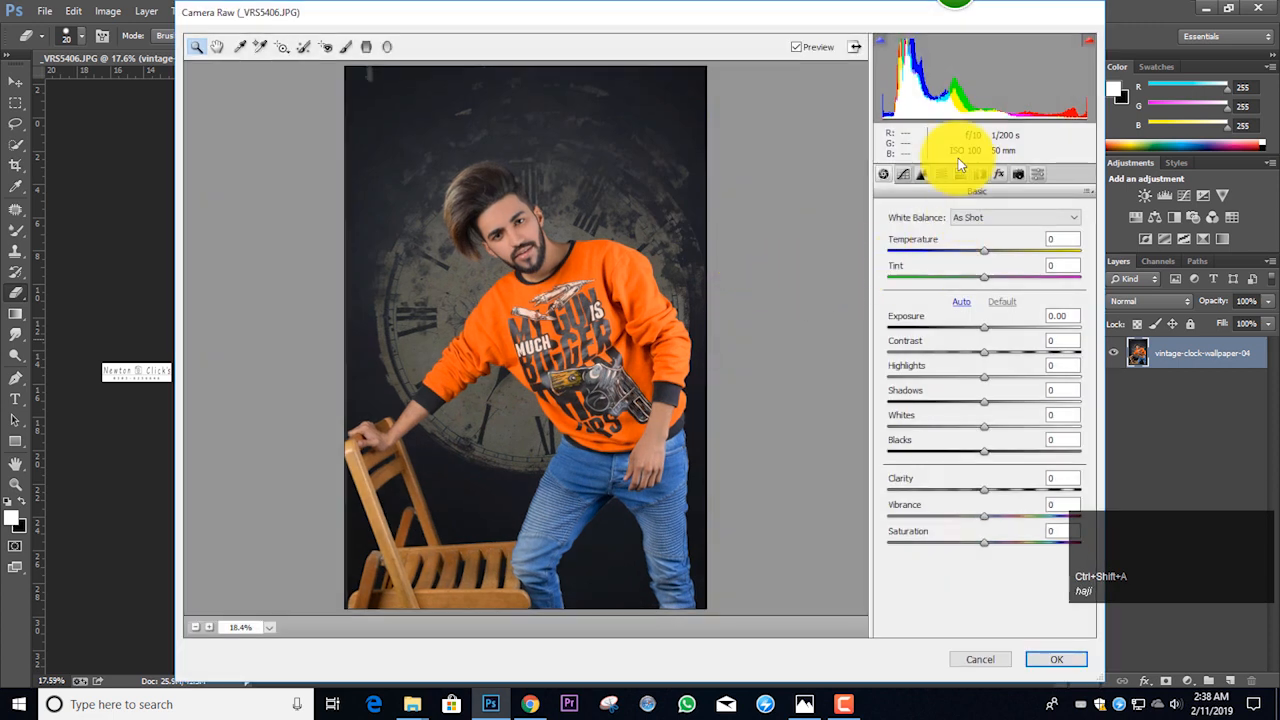
click(940, 175)
click(928, 235)
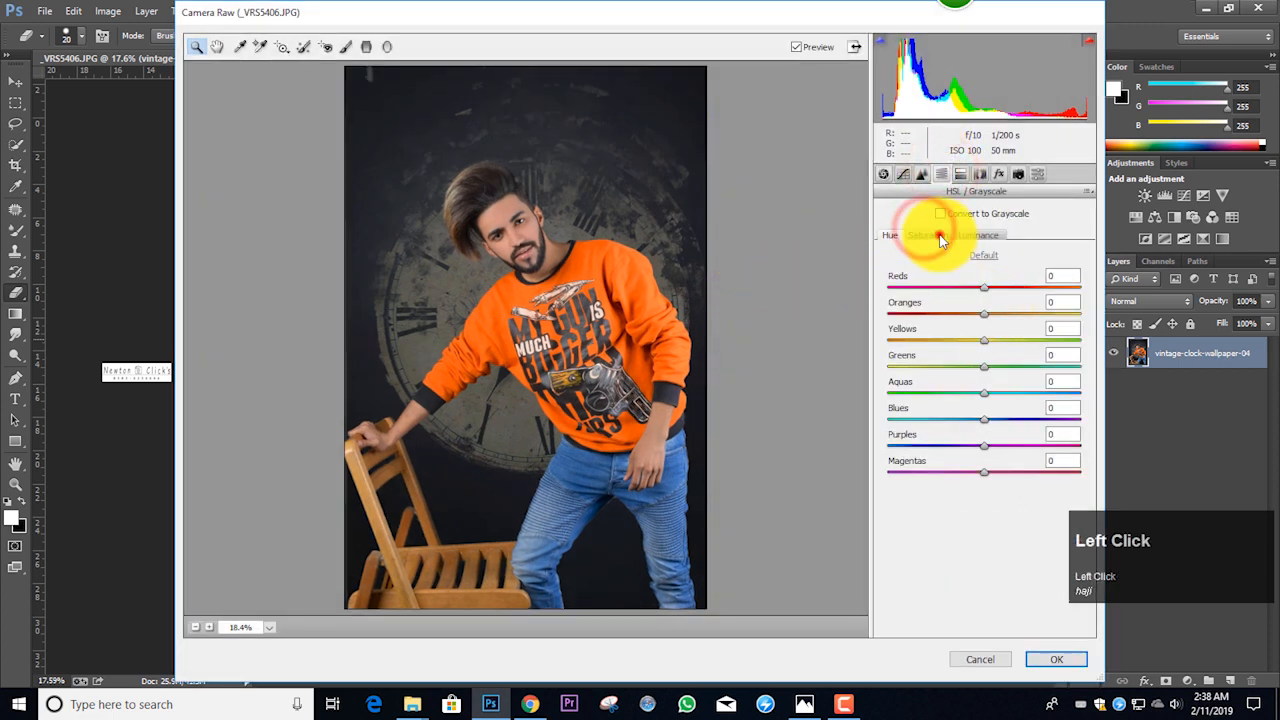
drag(984, 337, 1067, 334)
drag(984, 418, 1037, 418)
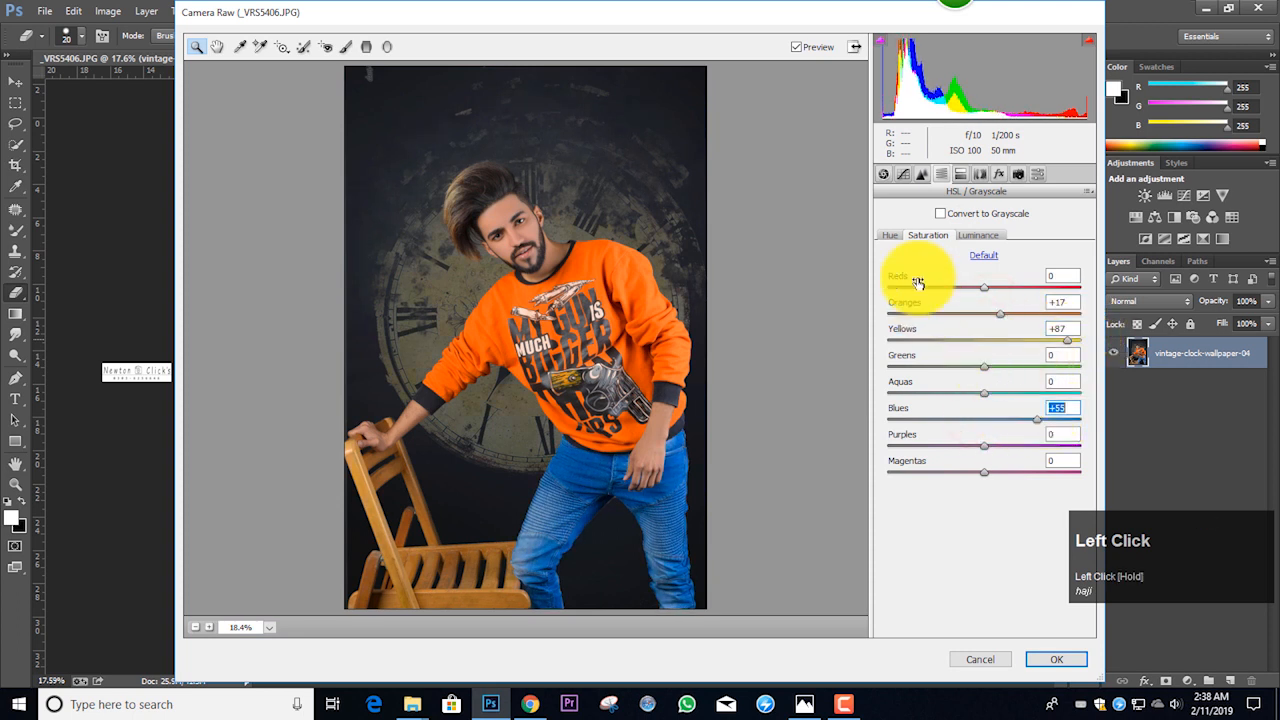
click(889, 235)
click(960, 421)
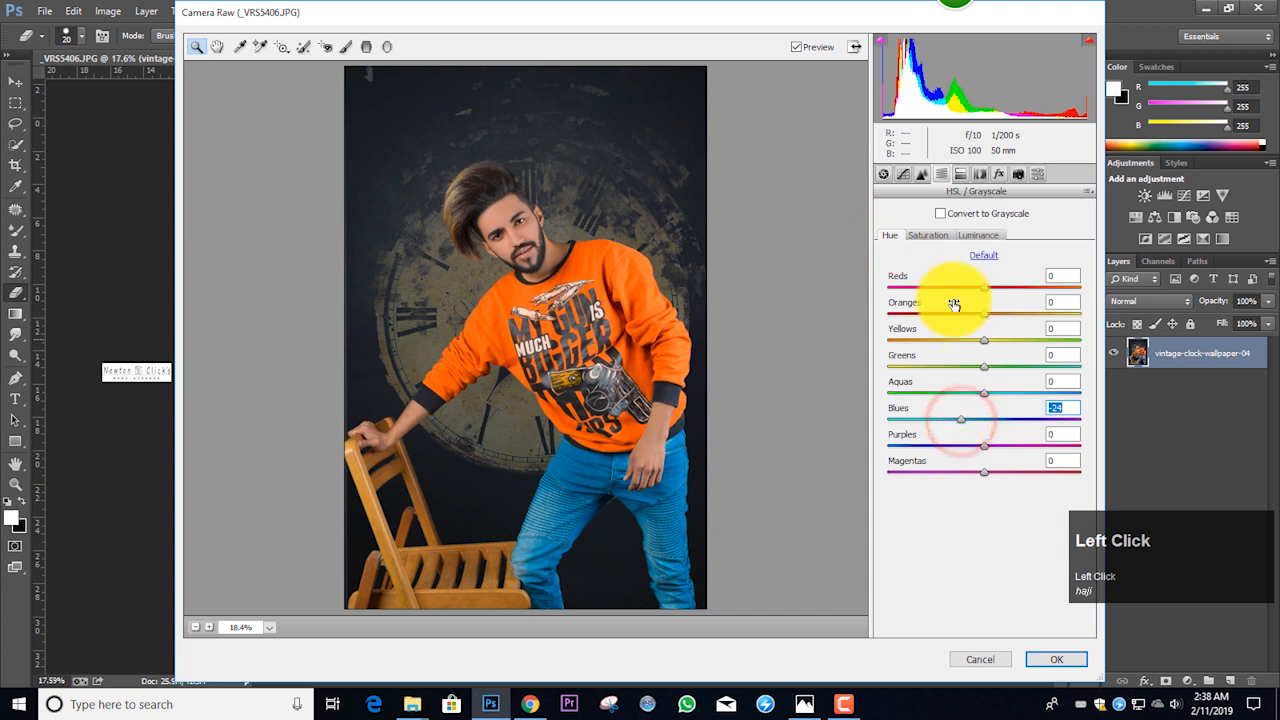
Split-tone the photo with highlights at hue 78, saturation 36 and shadows at hue 243, saturation 25, and apply the Camera Raw changes.
click(961, 174)
drag(889, 263, 974, 262)
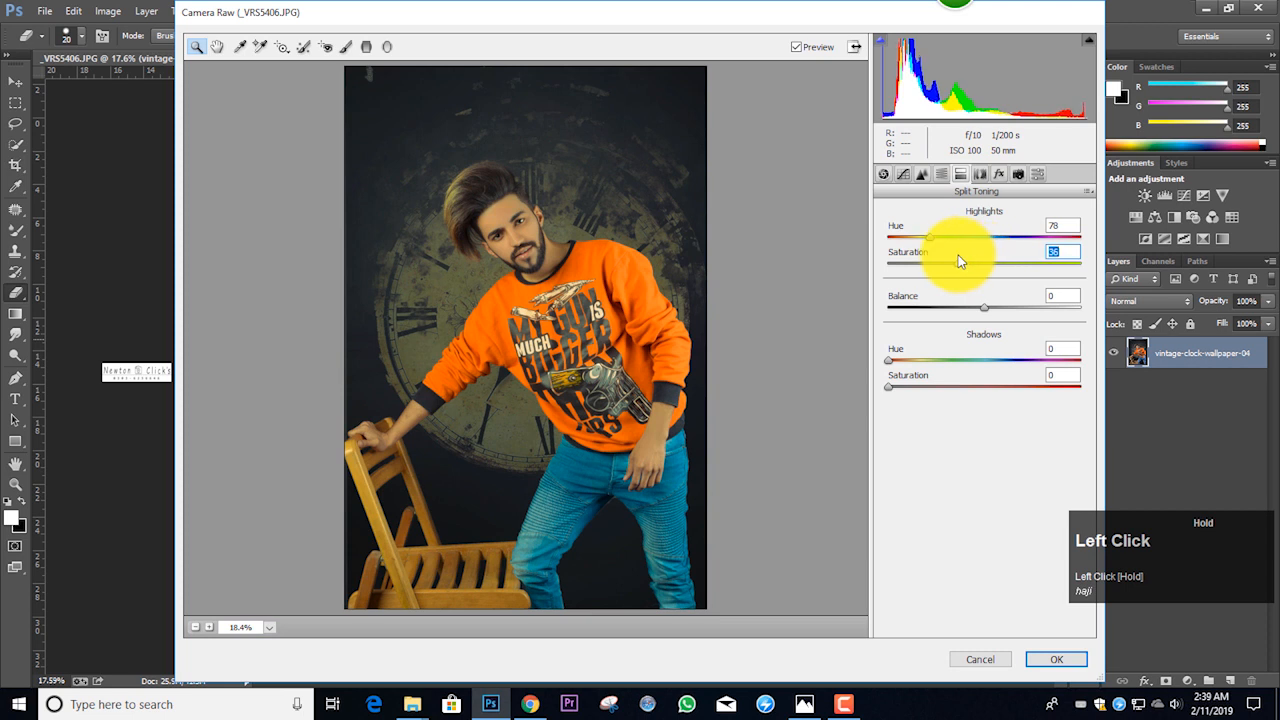
drag(897, 386, 1017, 359)
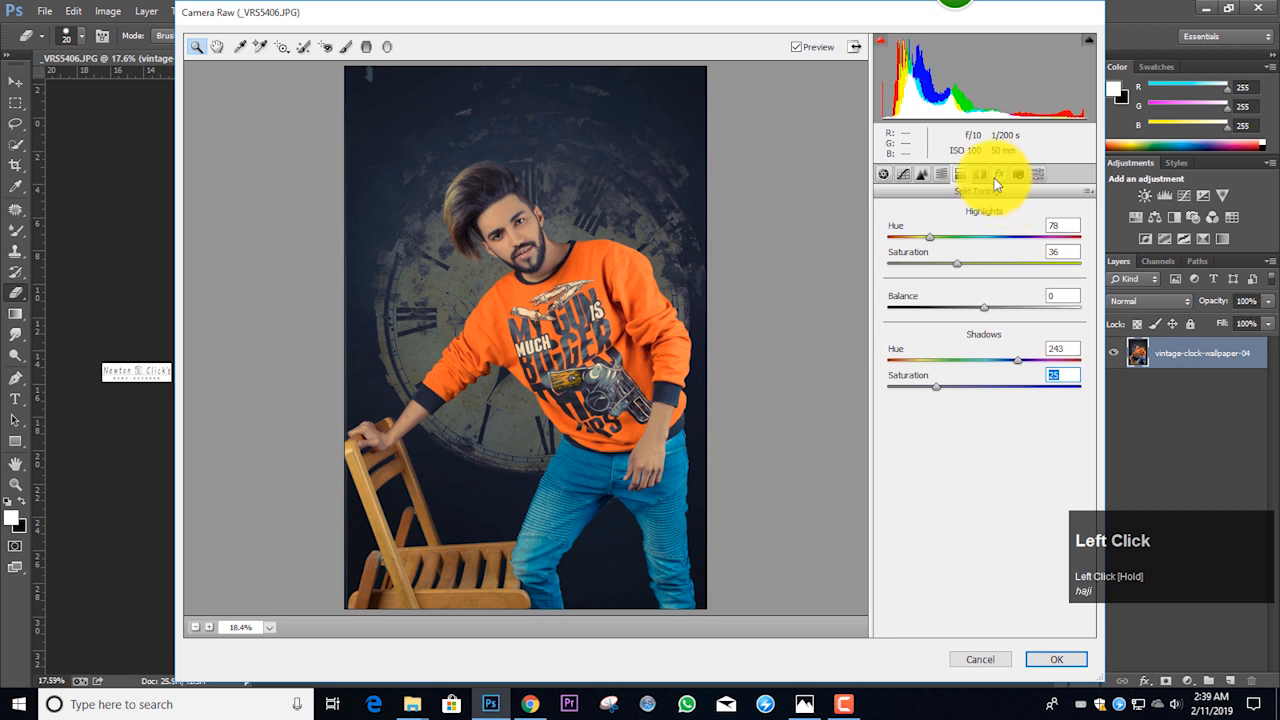
click(1057, 657)
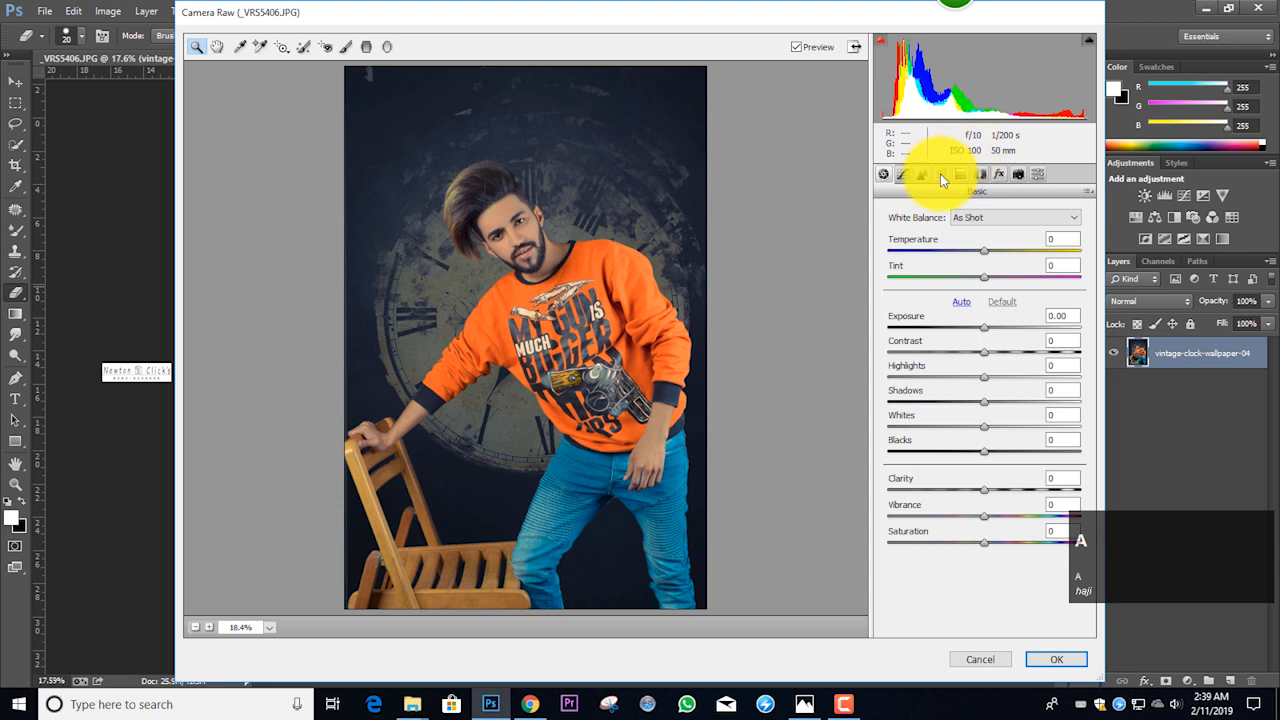
In a second Camera Raw pass, set reds saturation to +52 and yellows to +34, and strongly boost the aquas and blues.
click(941, 173)
click(940, 236)
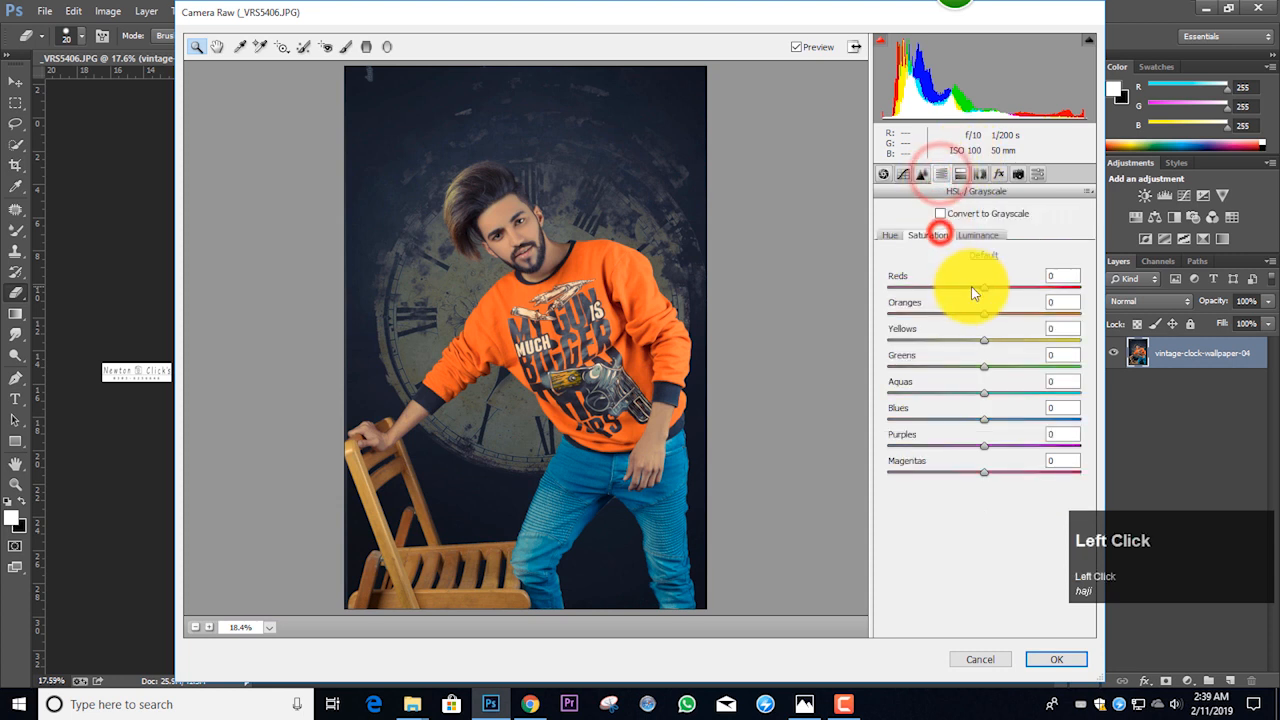
mouse_move(985, 286)
mouse_down()
mouse_move(1075, 284)
mouse_move(1040, 290)
mouse_up()
drag(985, 341, 1034, 337)
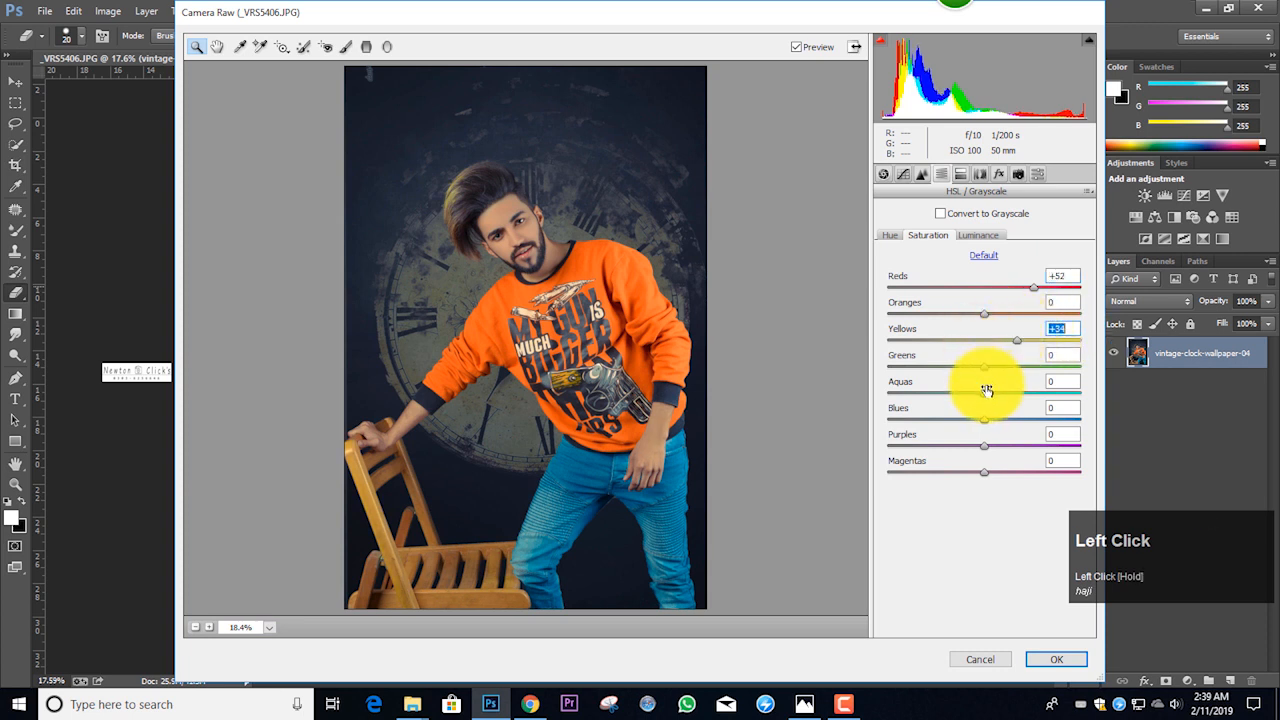
drag(988, 398, 1050, 414)
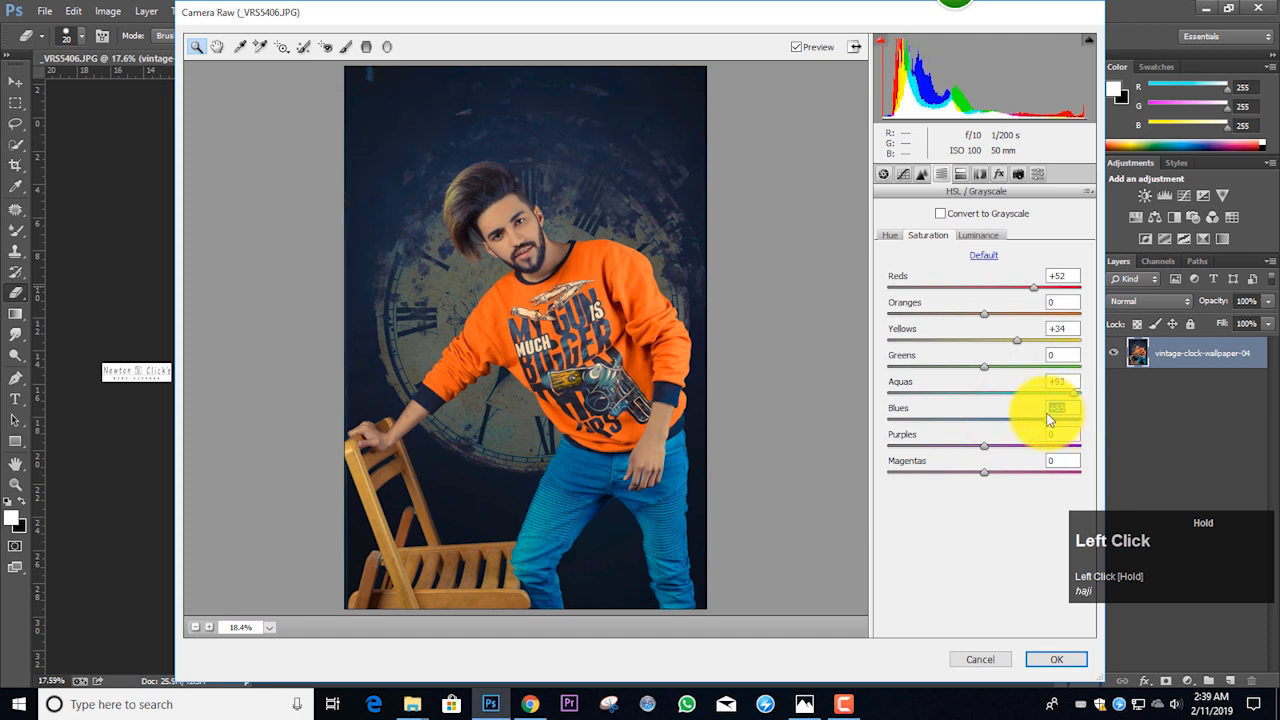
Add a low split-toning saturation to the highlights and apply the second Camera Raw pass.
click(962, 174)
mouse_move(905, 260)
mouse_down()
mouse_move(918, 263)
mouse_move(910, 235)
mouse_move(1094, 237)
mouse_move(897, 234)
mouse_move(924, 235)
mouse_move(921, 264)
mouse_up()
click(1058, 660)
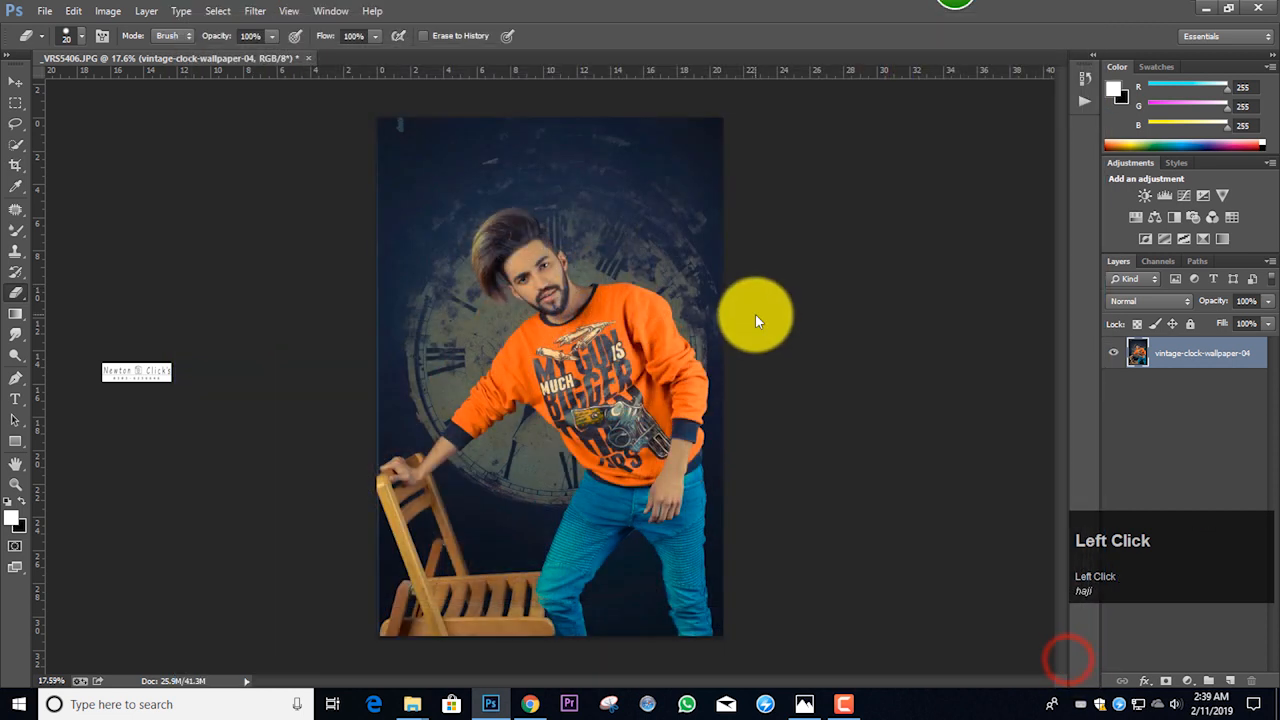
Apply Camera Raw calibration with blue primary hue -26 and saturation +37, green primary saturation +15, and red primary hue and saturation -5.
key(ctrl+shift+a)
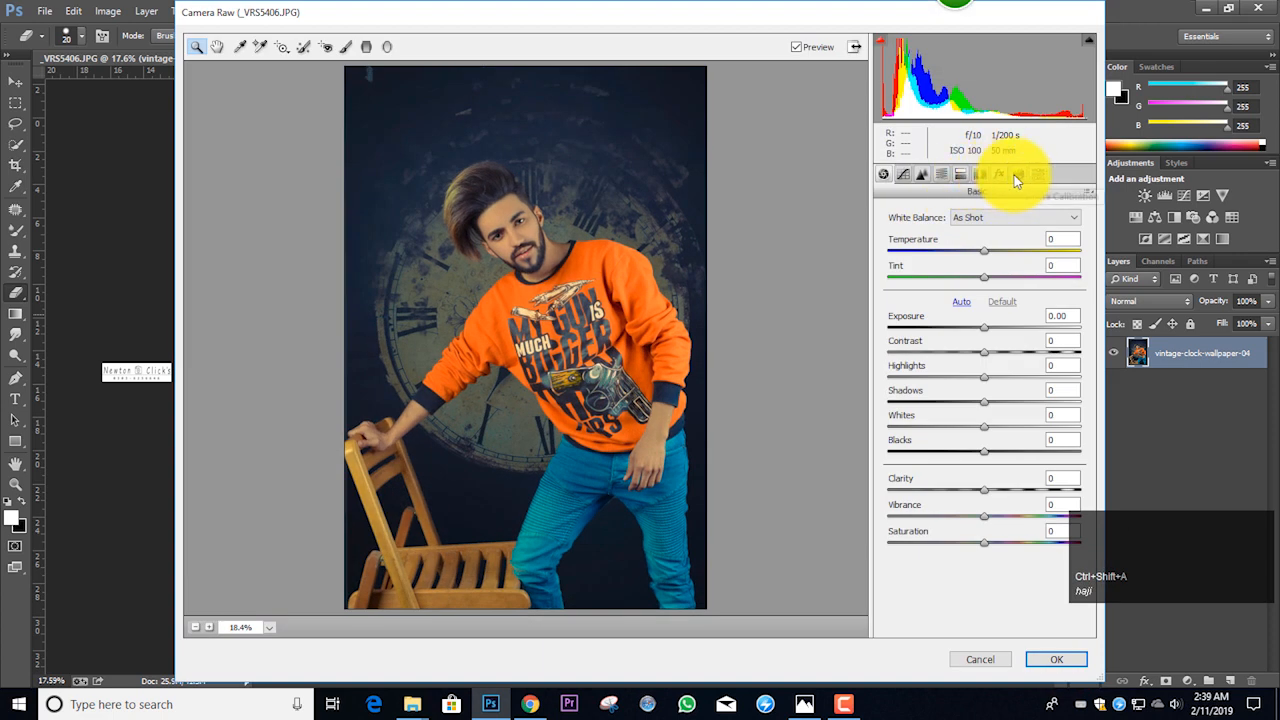
click(1018, 175)
drag(985, 498, 958, 473)
mouse_move(985, 425)
mouse_down()
mouse_move(968, 430)
mouse_move(1000, 422)
mouse_up()
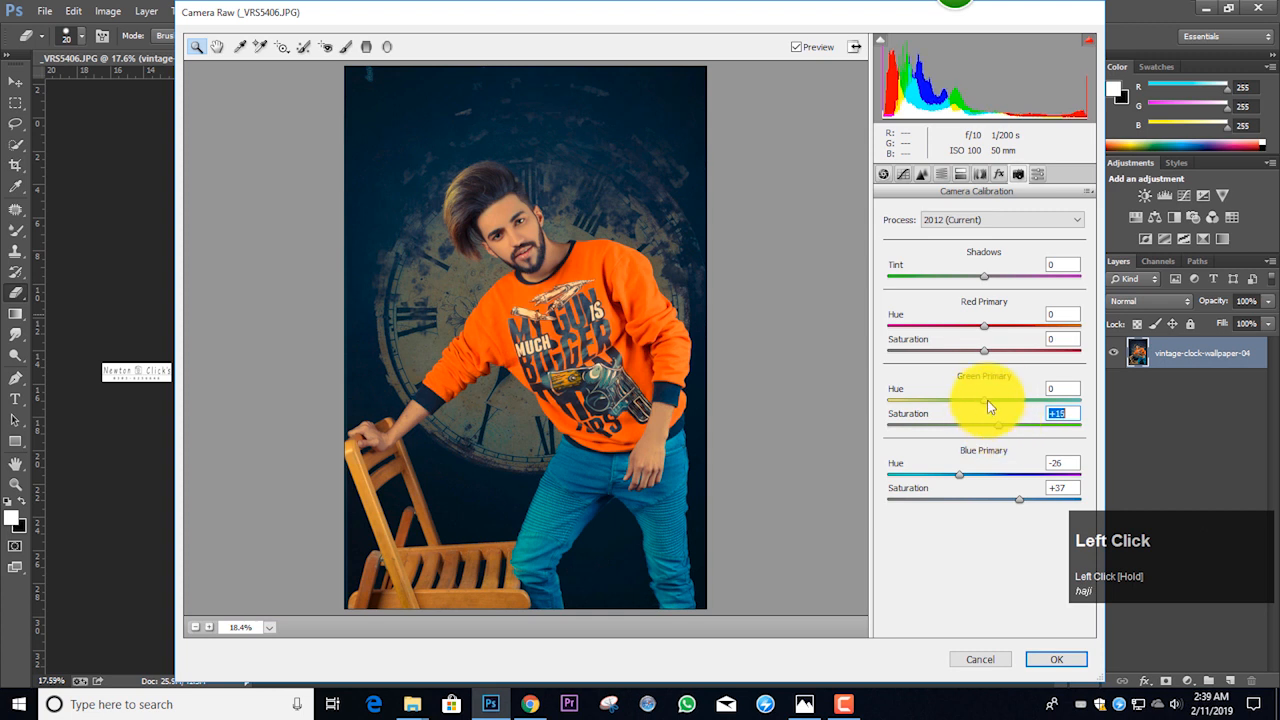
mouse_move(988, 350)
mouse_down()
mouse_move(1012, 352)
mouse_move(981, 327)
mouse_up()
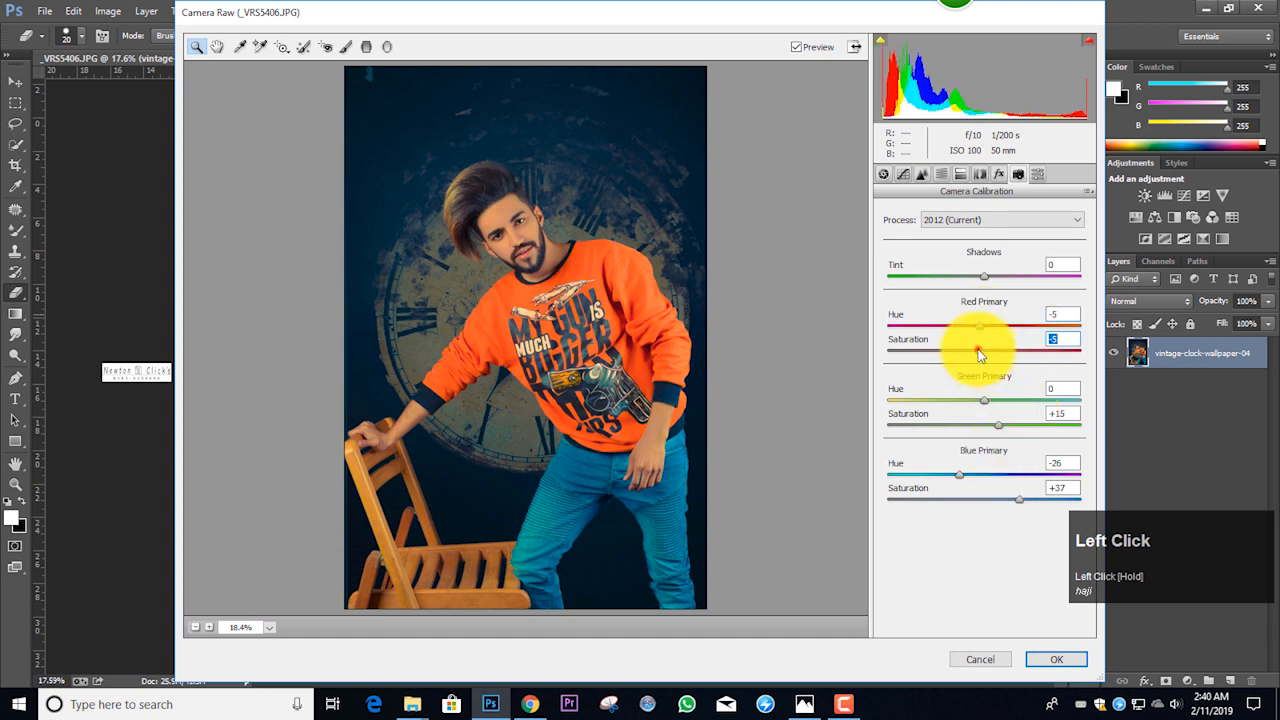
click(1045, 659)
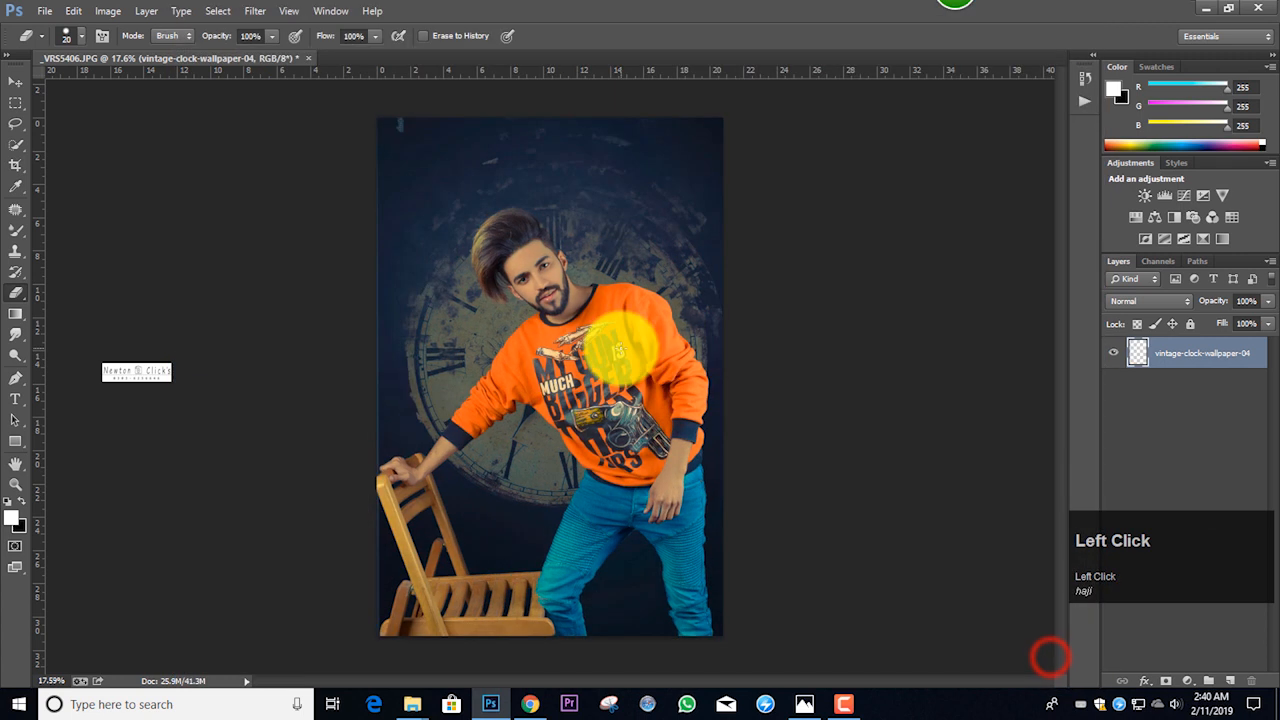
scroll(563, 334, down, 1)
scroll(558, 312, up, 2)
scroll(543, 214, up, 2)
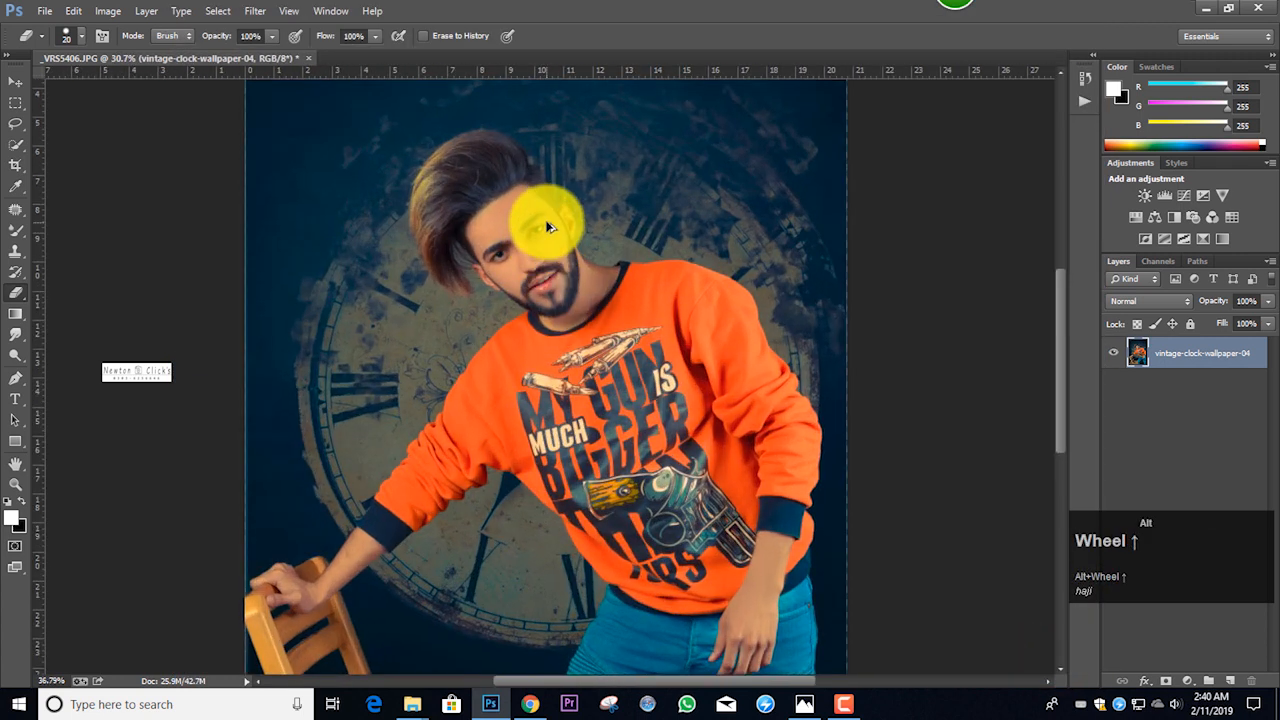
scroll(548, 226, down, 4)
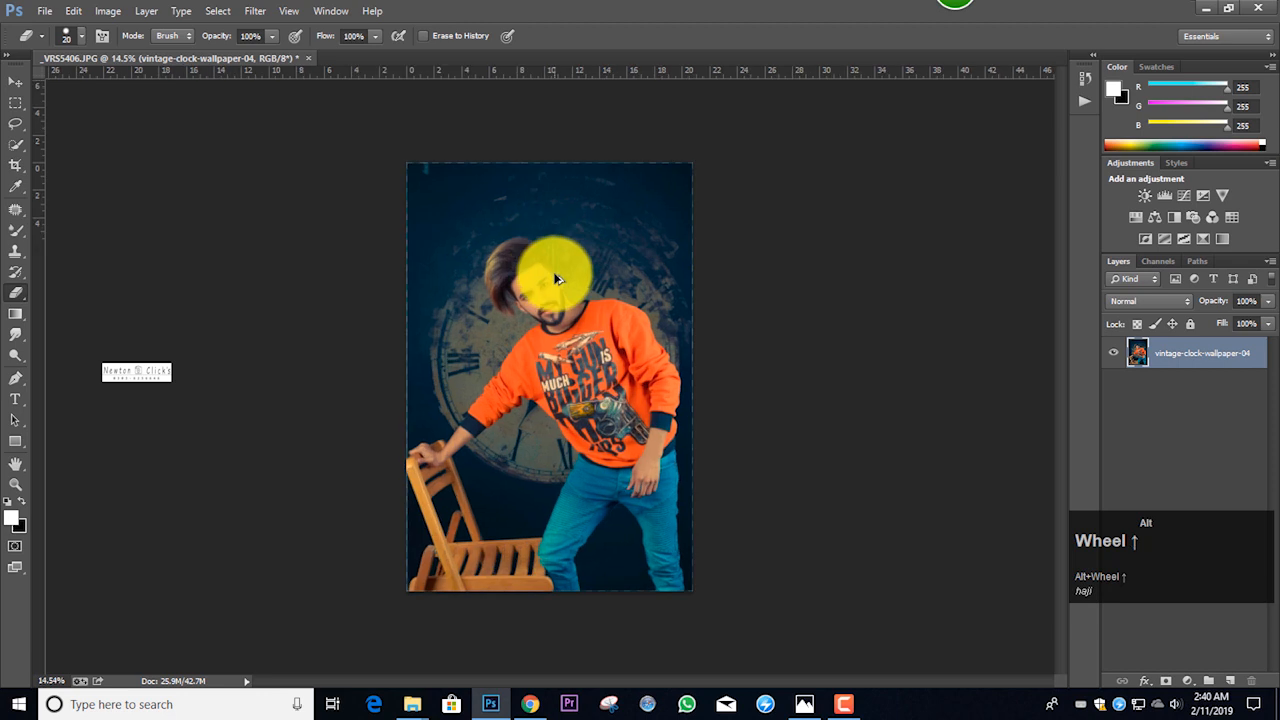
scroll(548, 226, up, 1)
Reshape the top of the man's hair in Liquify using the Forward Warp tool with a brush size of 500.
key(x)
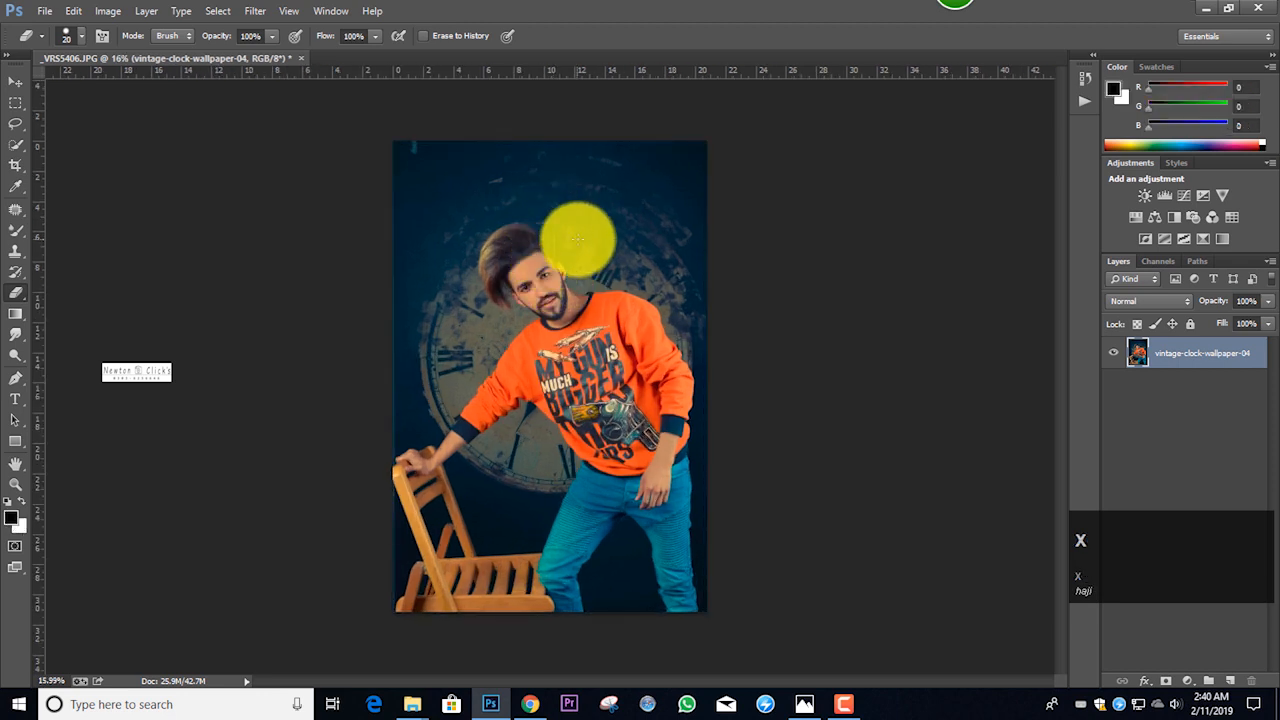
key(ctrl+shift+x)
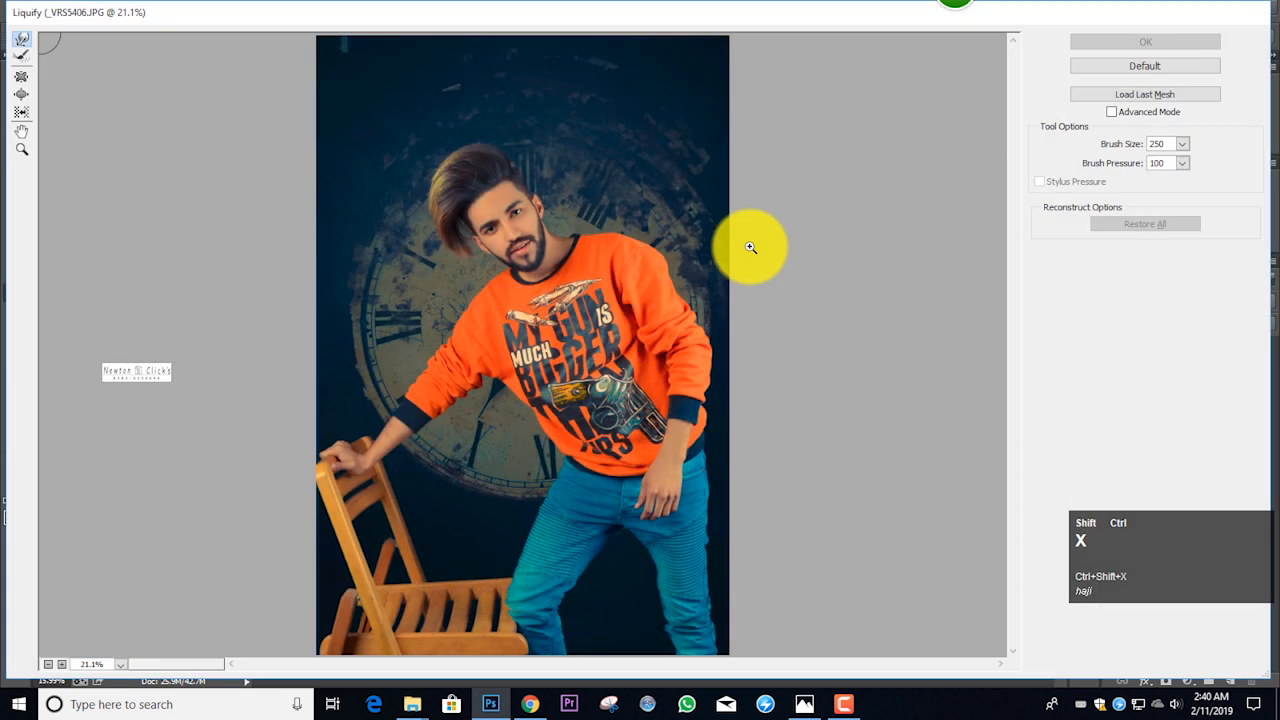
click(22, 151)
drag(290, 97, 571, 309)
scroll(560, 245, up, 1)
click(20, 42)
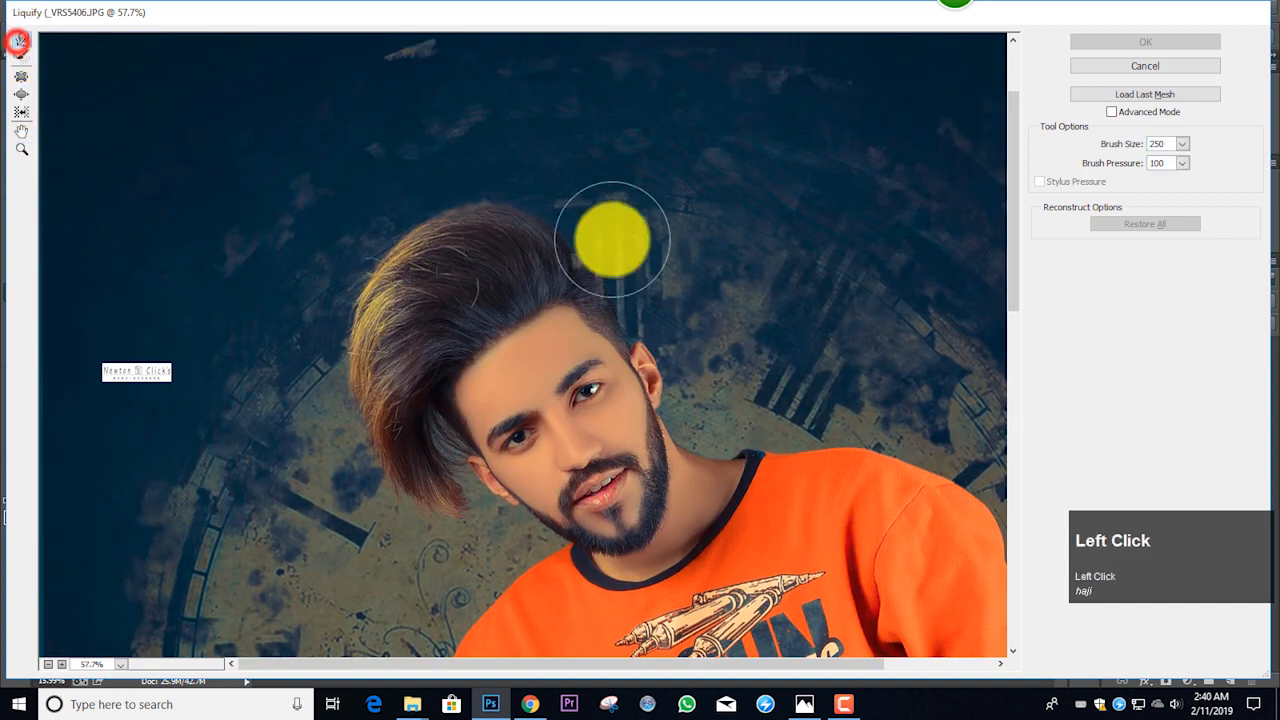
key(])
key(])
key(])
mouse_move(631, 253)
mouse_down()
mouse_move(532, 189)
mouse_move(504, 202)
mouse_up()
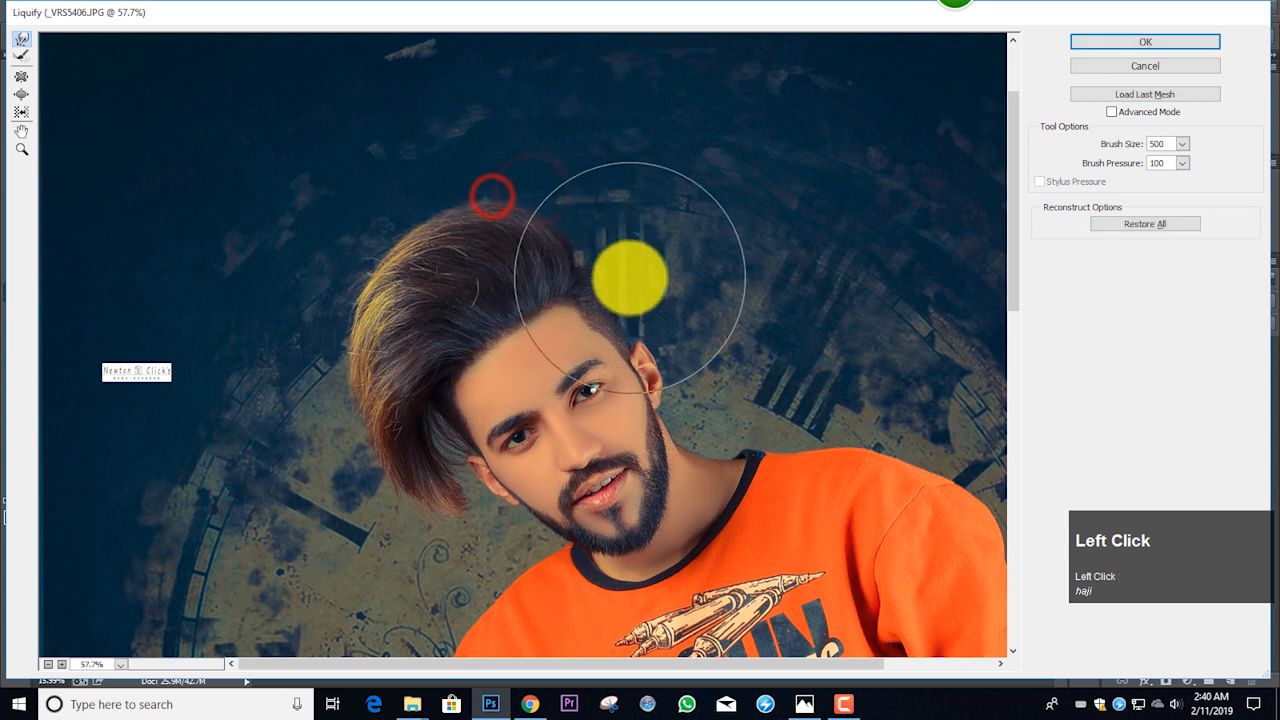
Refine the hair edge above the man's temple with a 150 warp brush and apply the Liquify changes.
key([)
key([)
key([)
key([)
drag(605, 267, 608, 282)
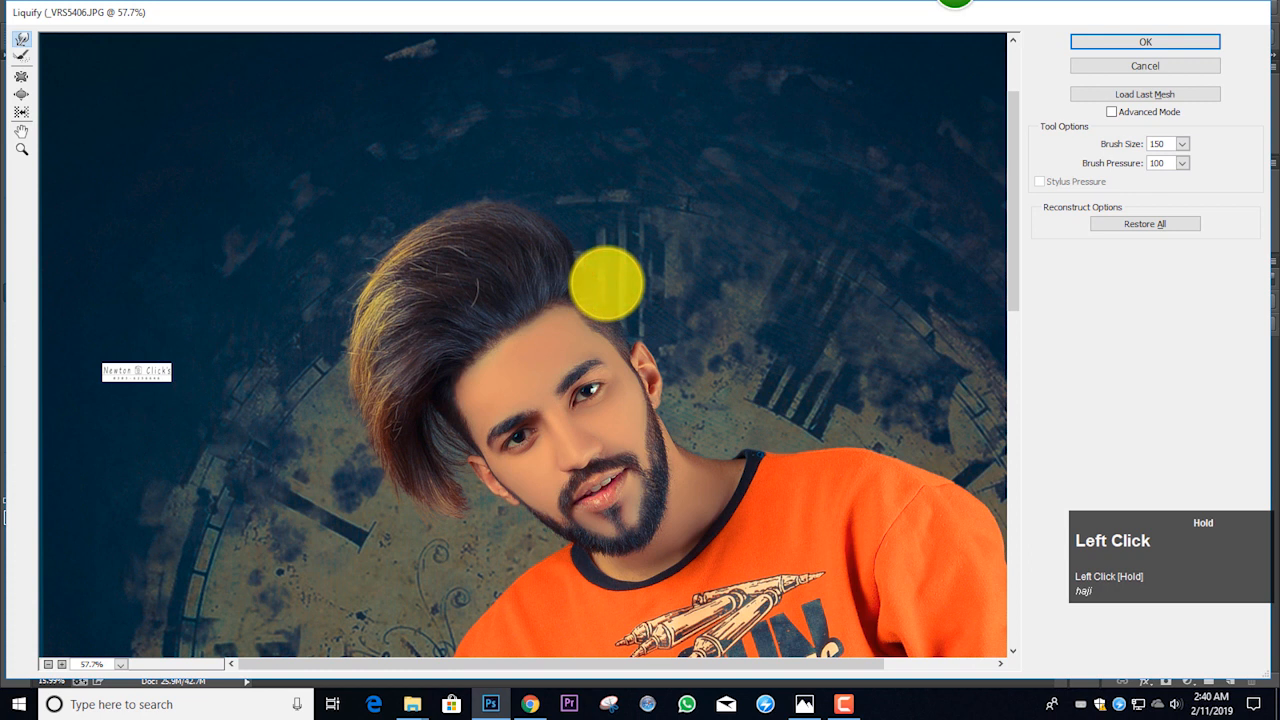
click(1176, 45)
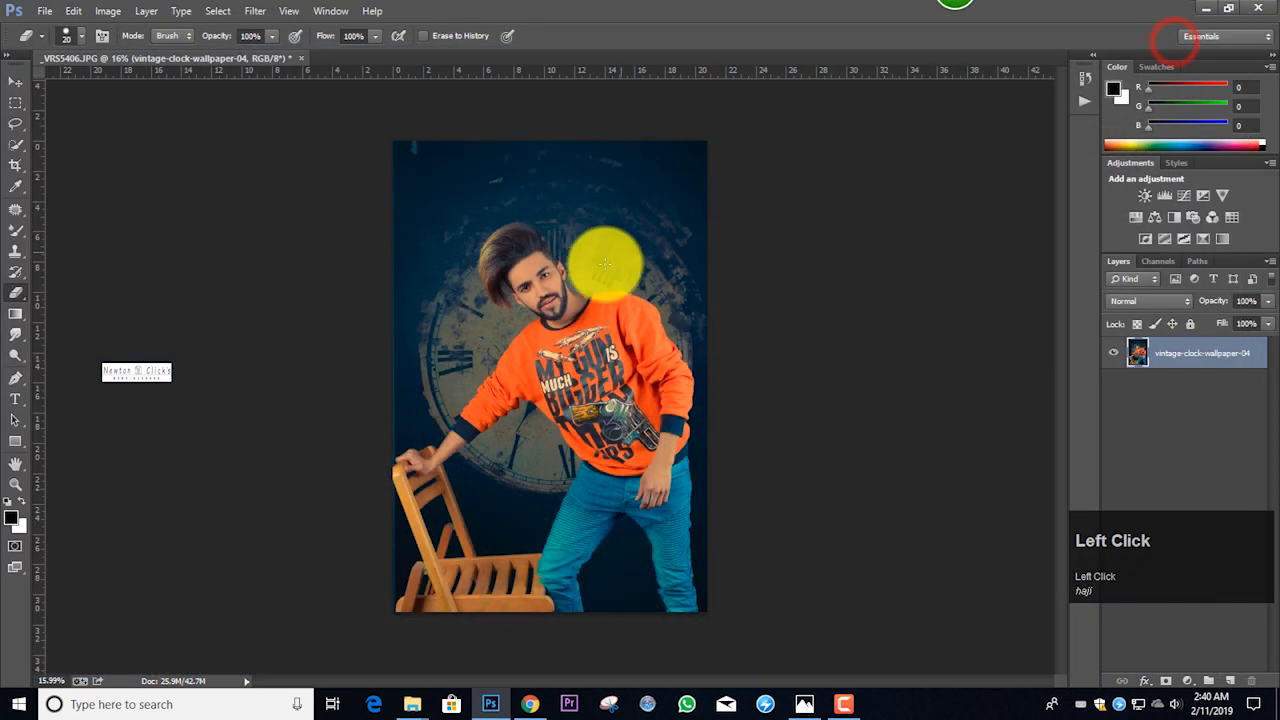
Remove the light mark near the photo's upper-left corner by cloning clean dark background over it with the Clone Stamp tool.
alt+scroll(580, 294, down, 2)
alt+scroll(571, 286, up, 3)
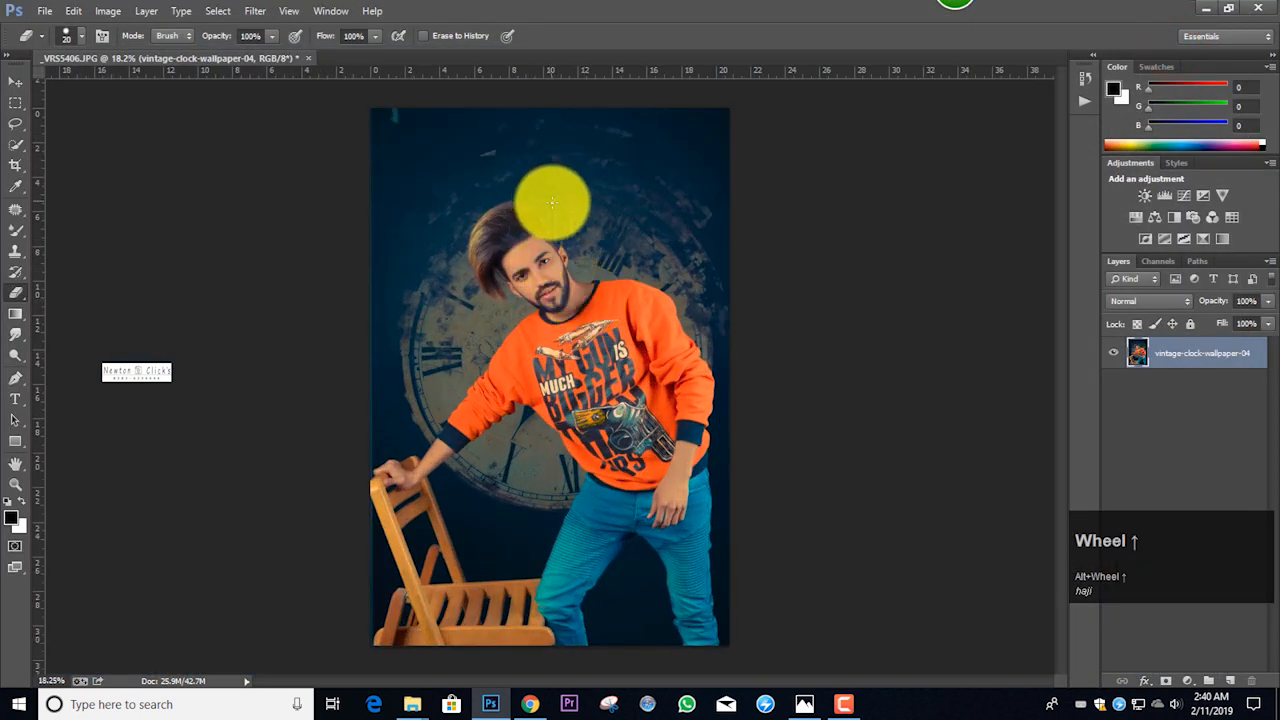
right_click(14, 250)
click(45, 250)
alt+click(406, 151)
click(394, 129)
click(393, 121)
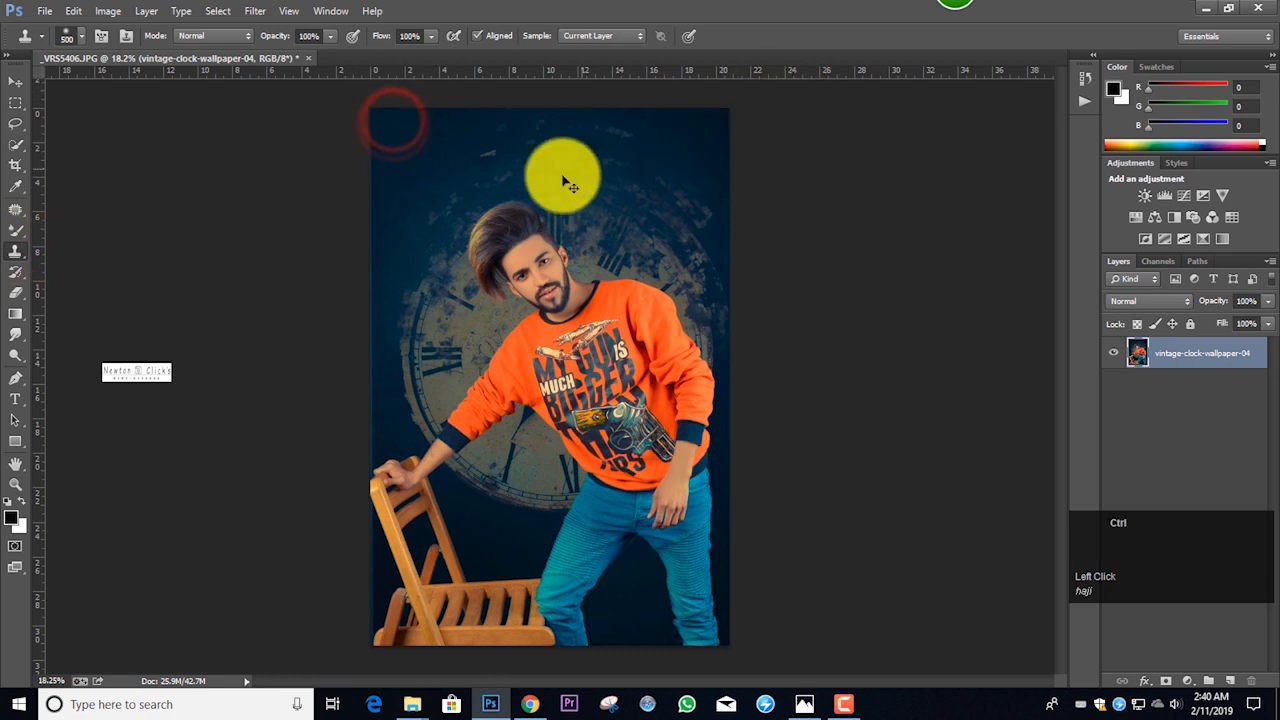
scroll(563, 185, down, 1)
scroll(545, 188, up, 1)
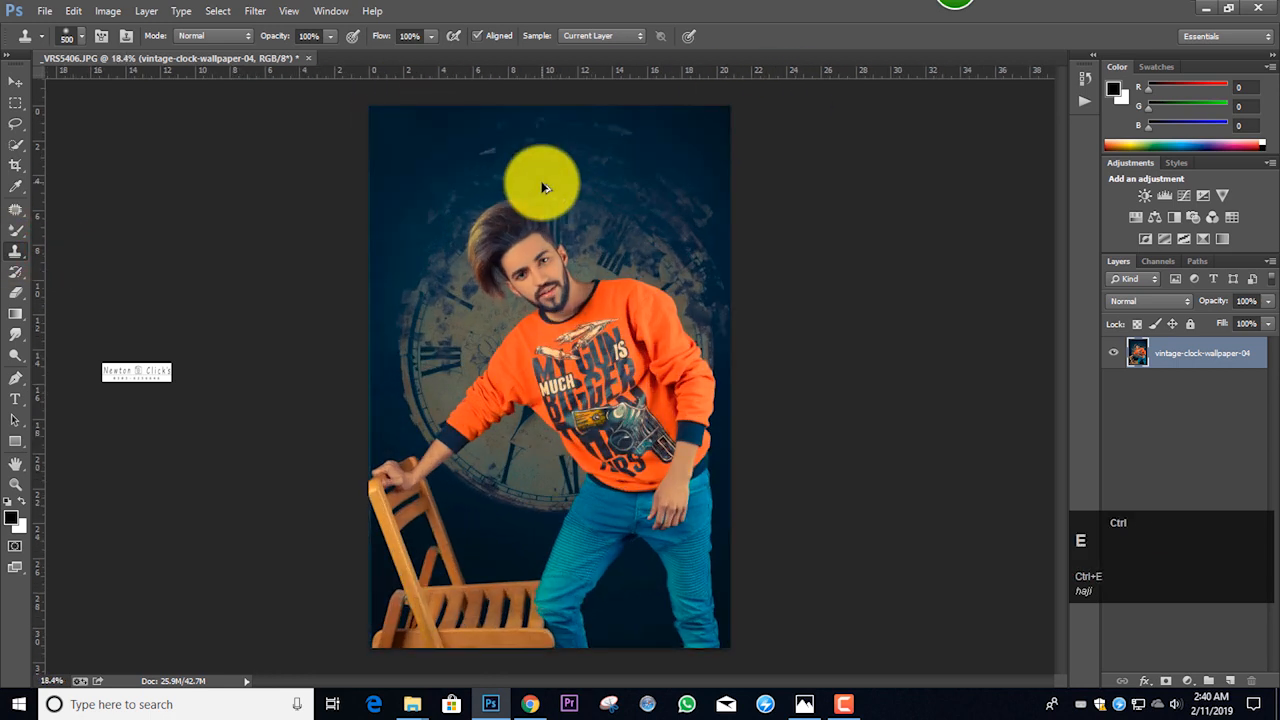
Switch to File Explorer and browse the background folder for the Supreme_logo image, previewing it.
click(415, 702)
click(343, 614)
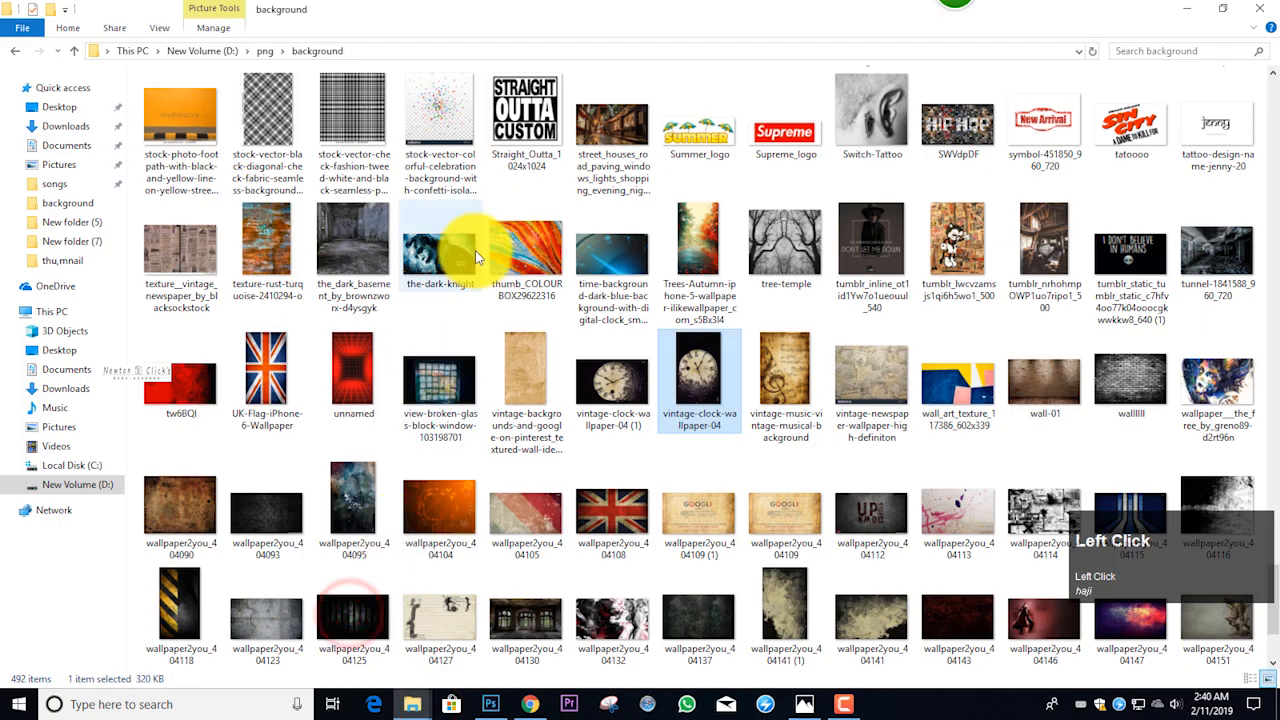
scroll(430, 373, up, 5)
scroll(428, 345, down, 5)
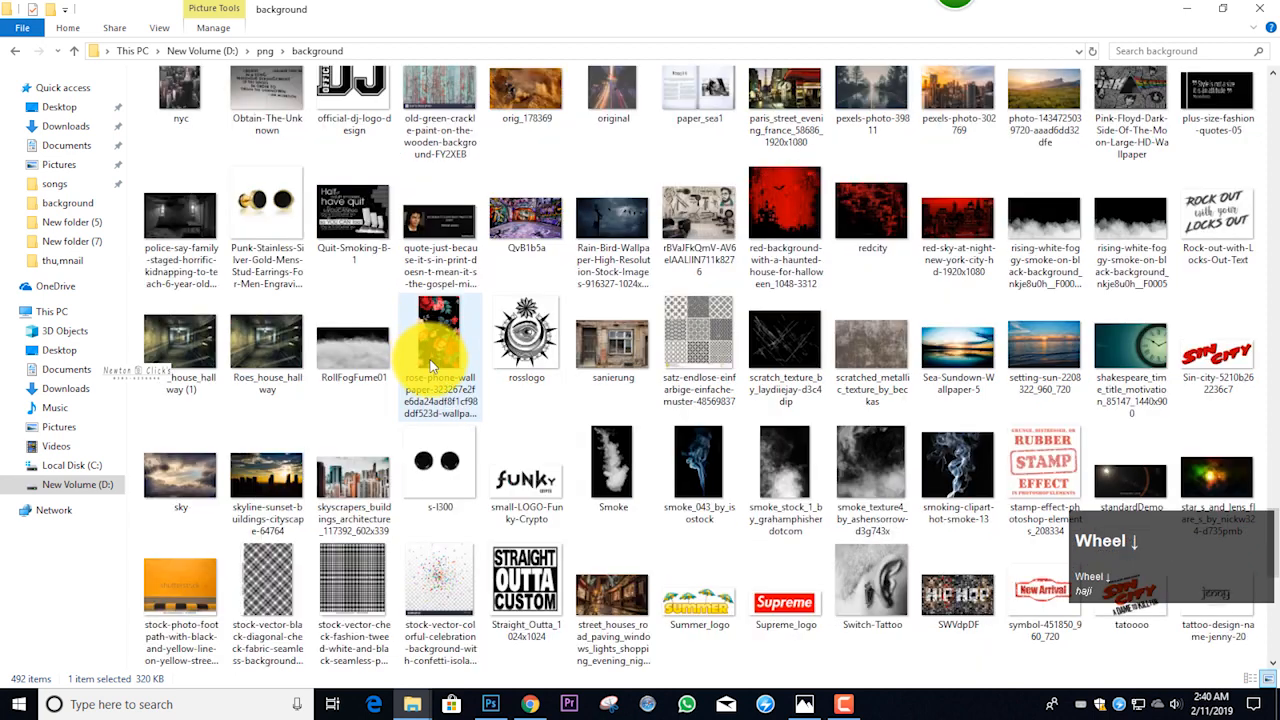
scroll(536, 272, up, 8)
scroll(538, 272, down, 6)
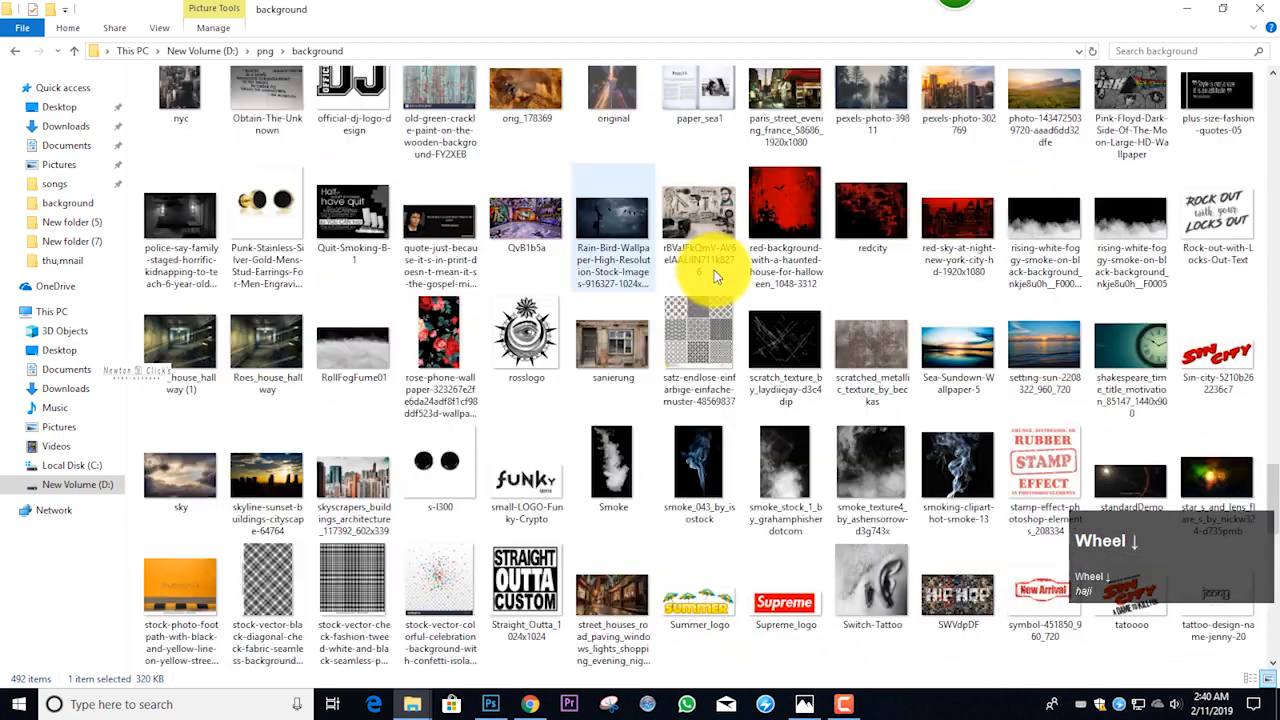
drag(1223, 232, 783, 602)
click(783, 602)
double_click(783, 602)
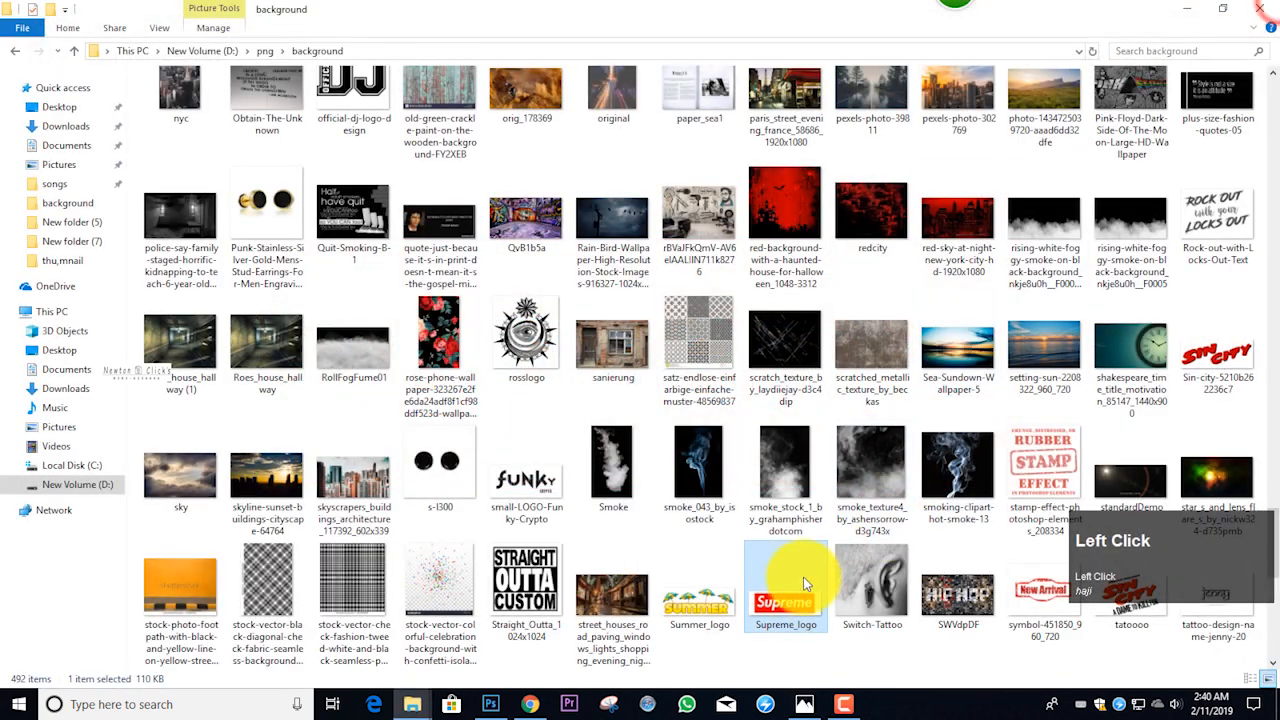
Place the Supreme_logo image into the photo above the man's head at the upper edge, scaled to 82.80%, and commit the placement.
drag(786, 588, 564, 317)
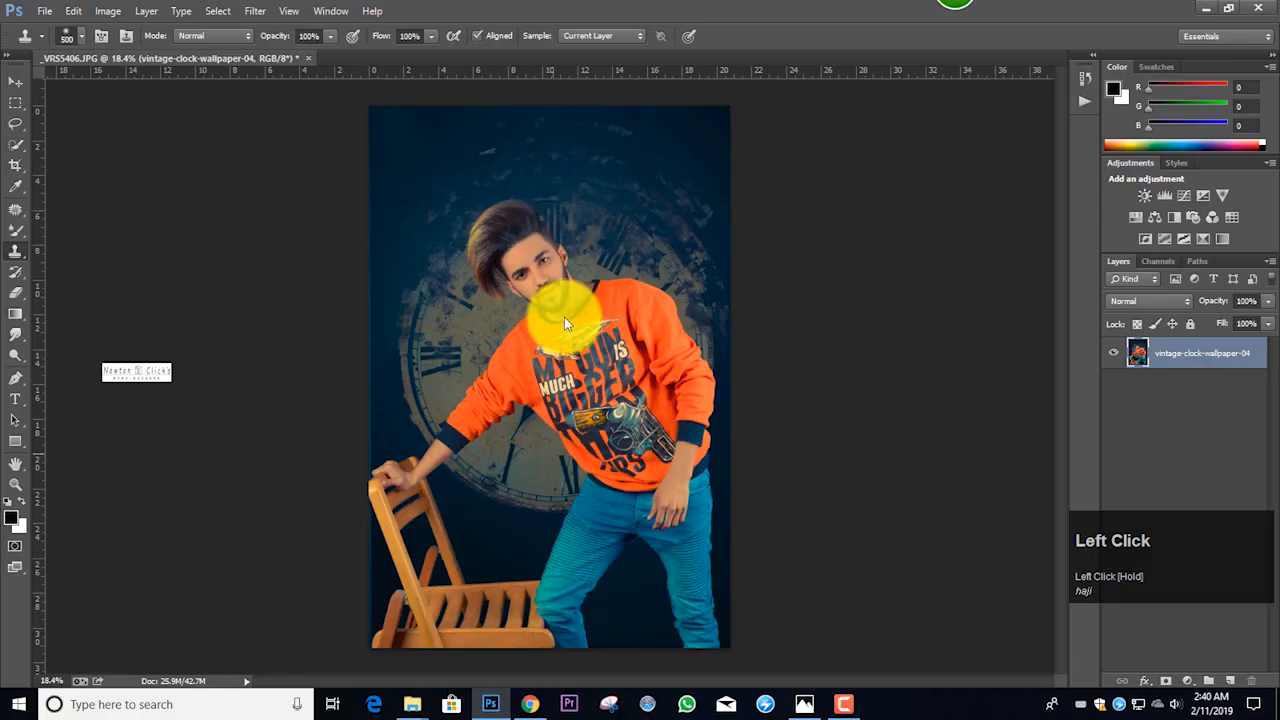
drag(561, 363, 636, 106)
click(985, 663)
click(797, 38)
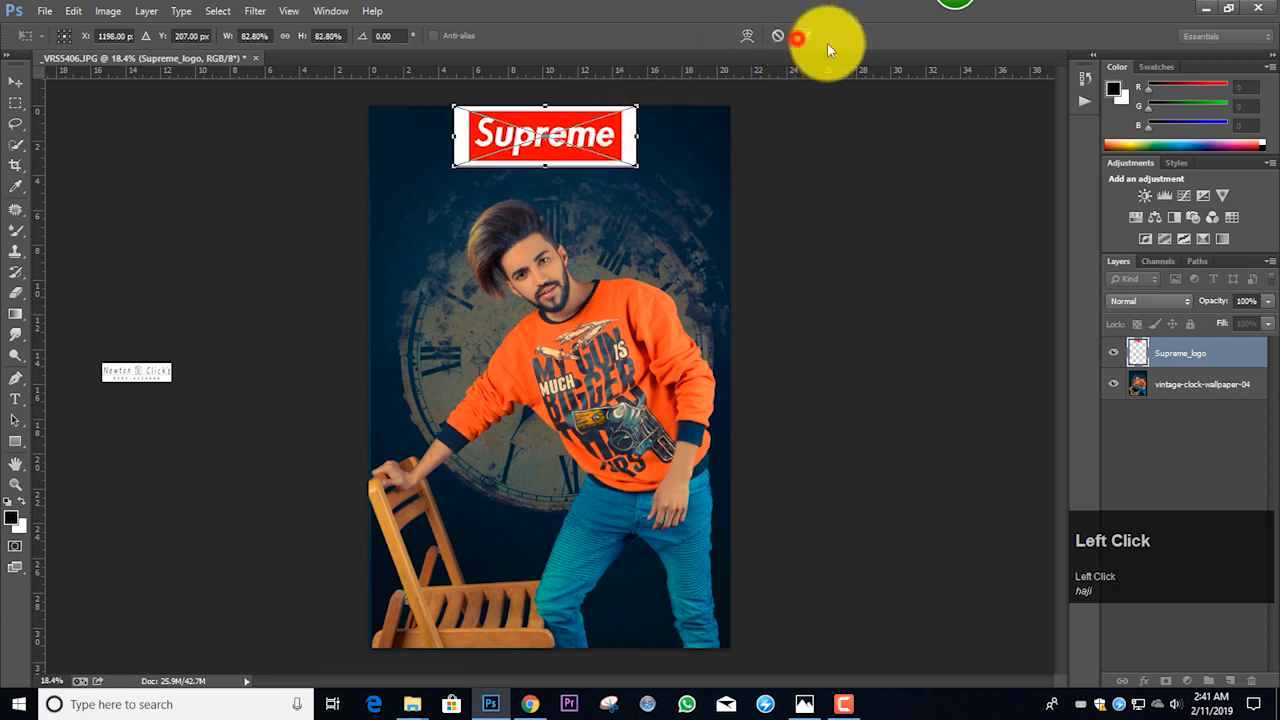
Set the Supreme_logo layer's blend mode to Divide and rasterize the layer.
key(s)
click(1158, 300)
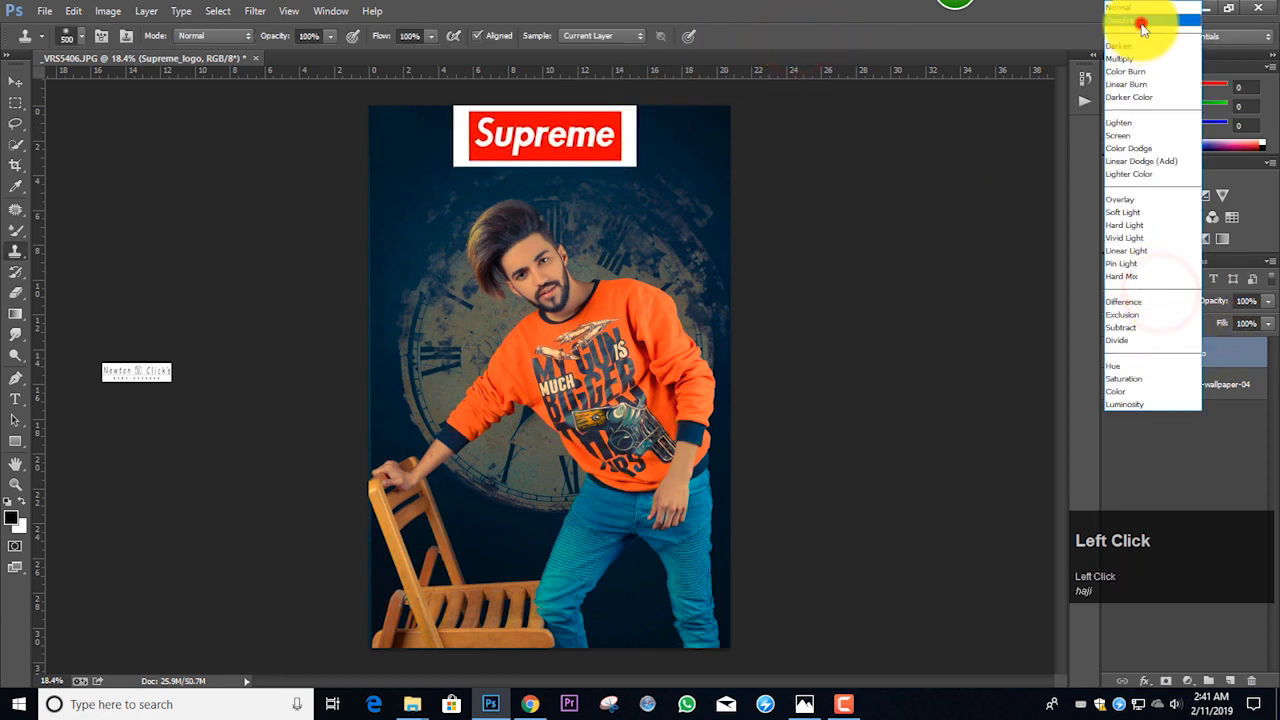
click(1138, 46)
key(Down)
key(Down)
key(Up)
key(Up)
key(Down)
key(Down)
key(Down)
key(Down)
key(Down)
key(Down)
key(Down)
key(Down)
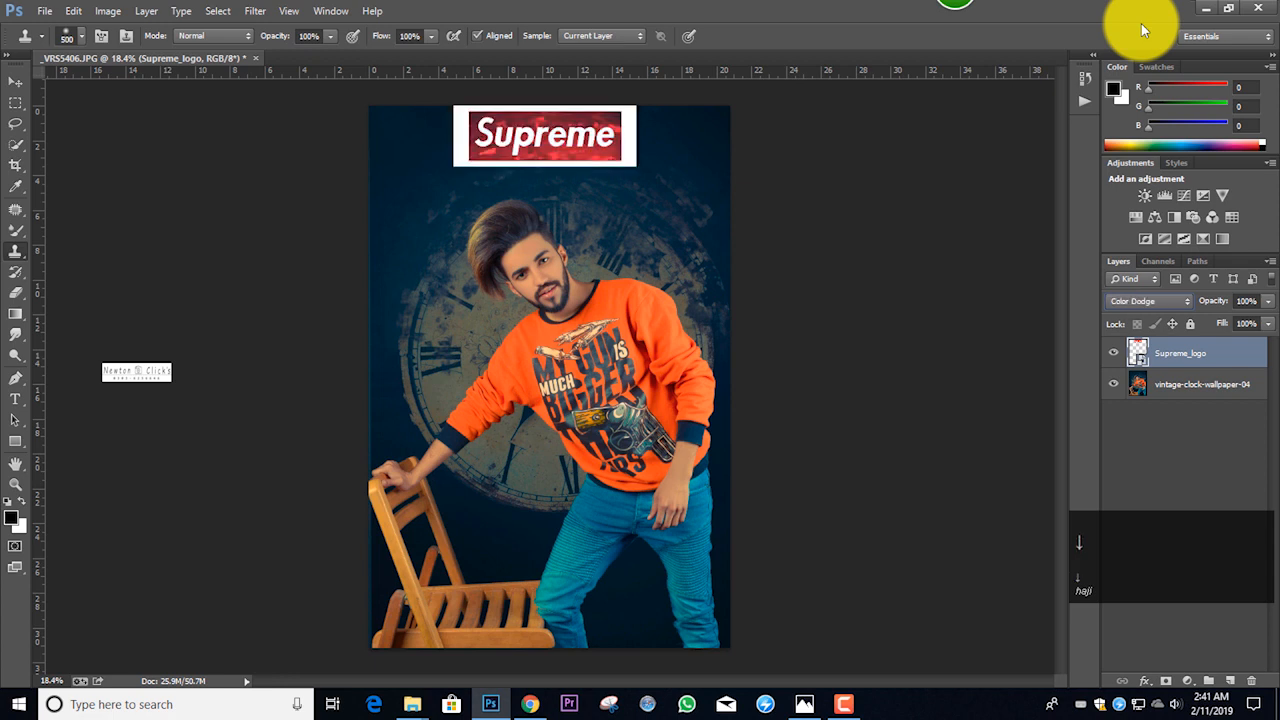
key(Down)
key(Down)
key(Down)
key(Down)
key(Down)
key(Down)
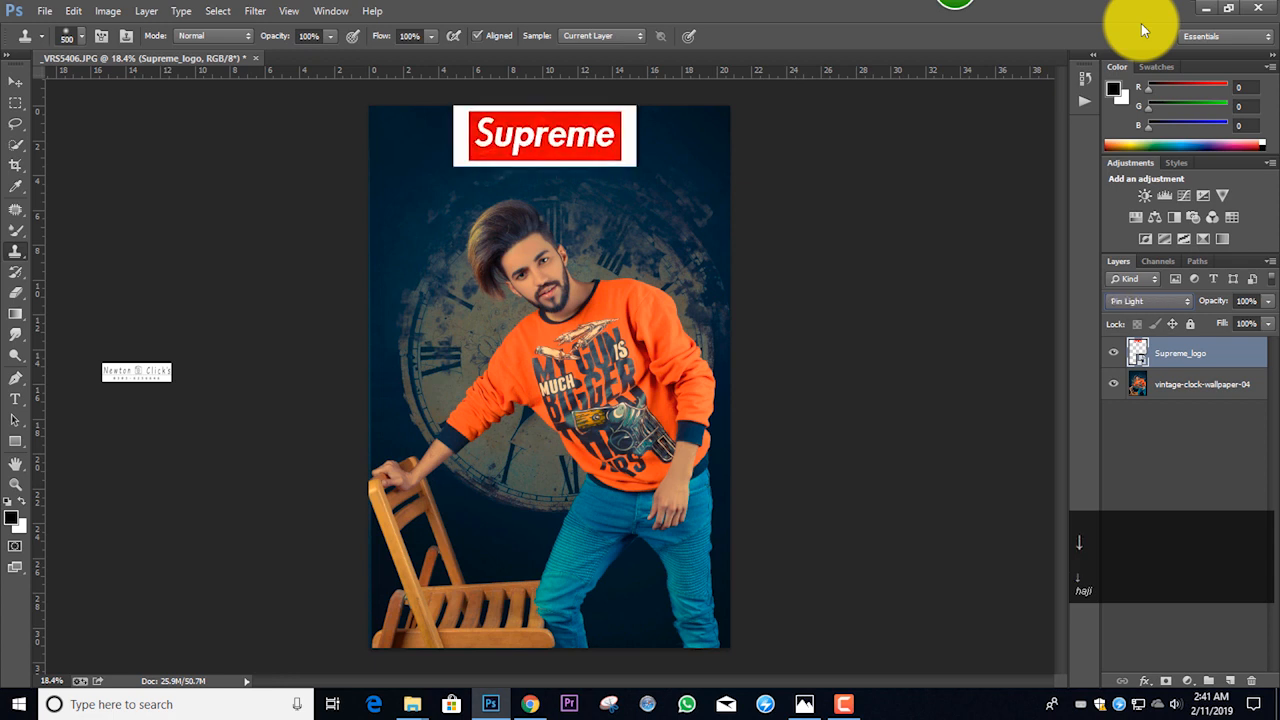
key(Down)
key(Down)
key(Down)
key(Up)
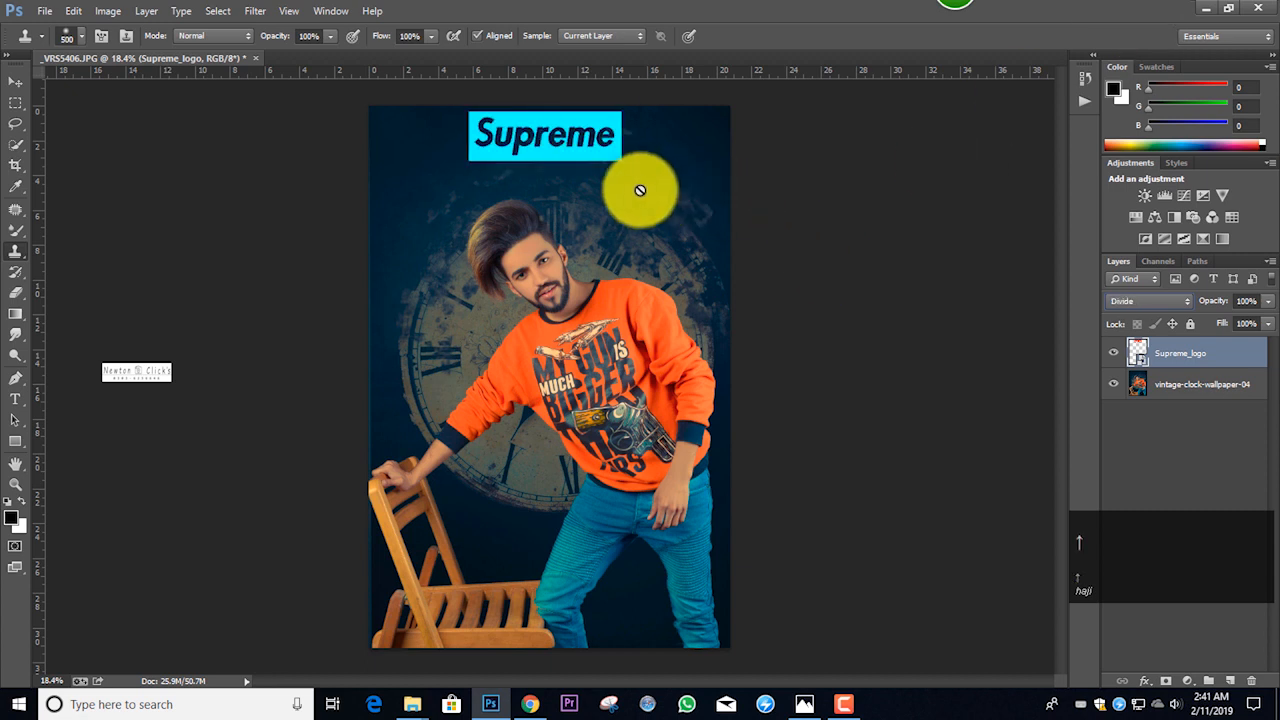
click(729, 172)
click(603, 274)
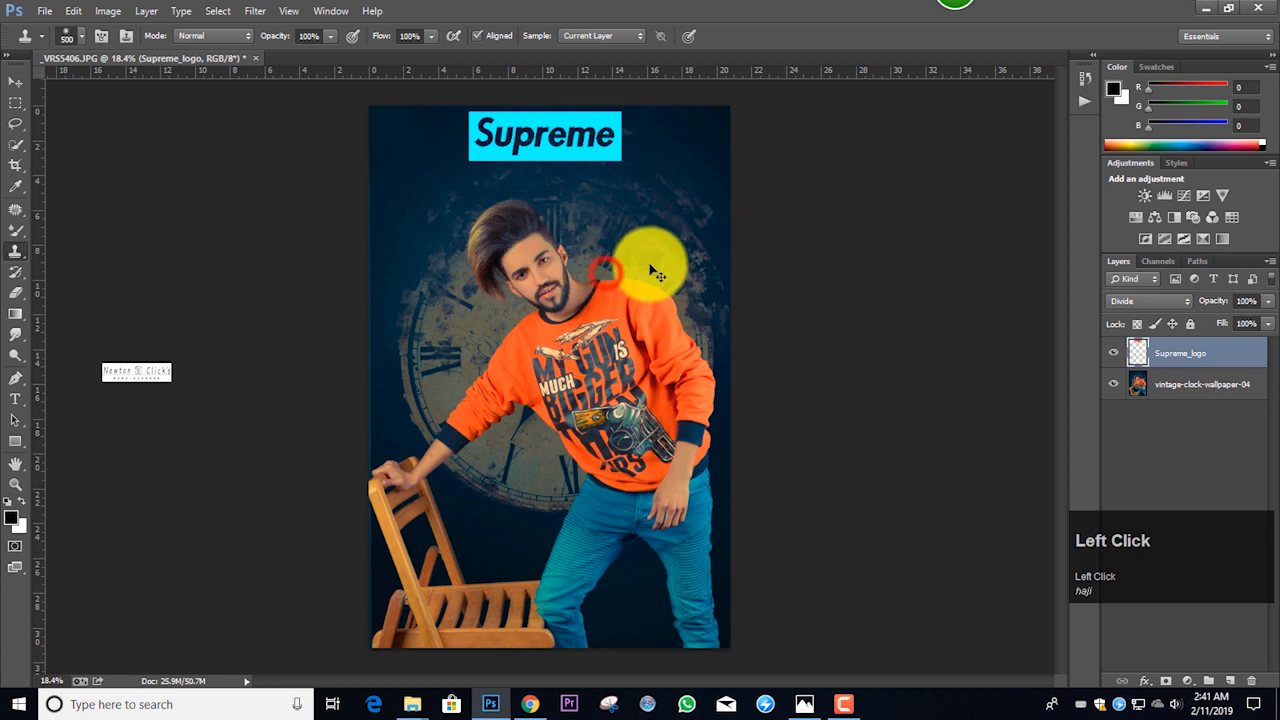
Scale the Supreme logo down to about 80% around its centre and merge all visible layers.
key(ctrl+t)
drag(636, 107, 616, 113)
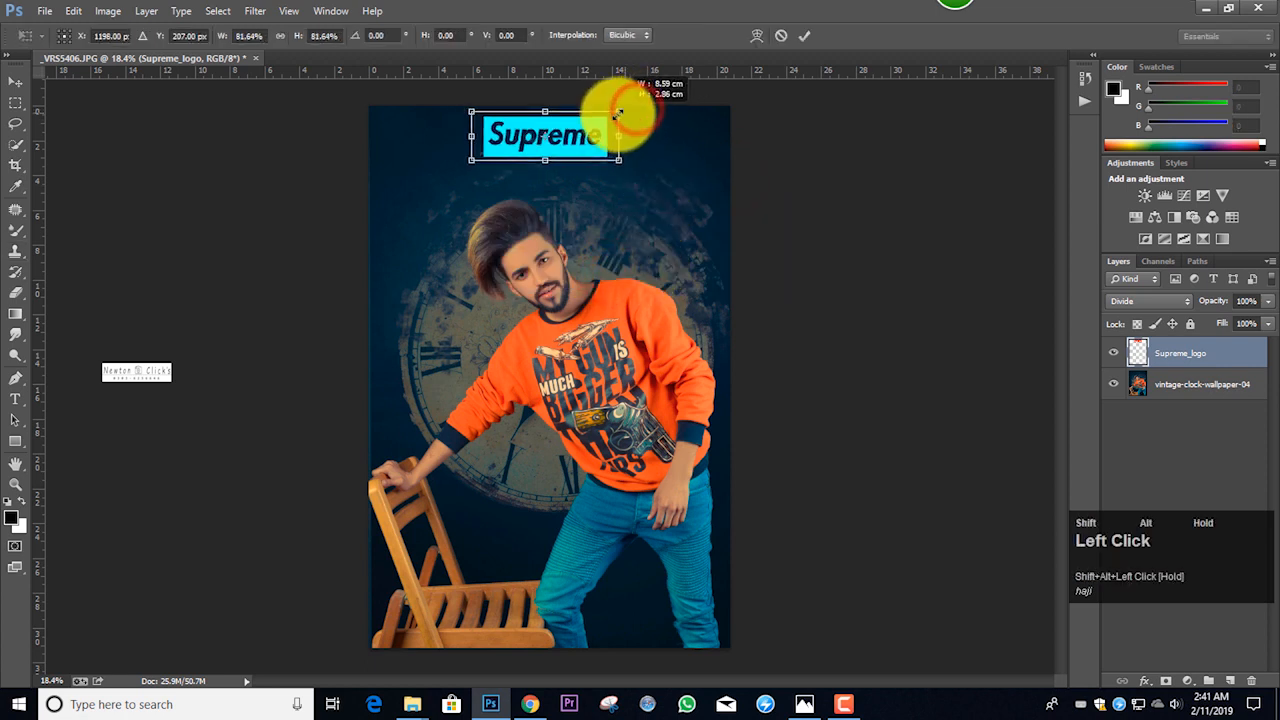
click(805, 35)
scroll(572, 244, down, 1)
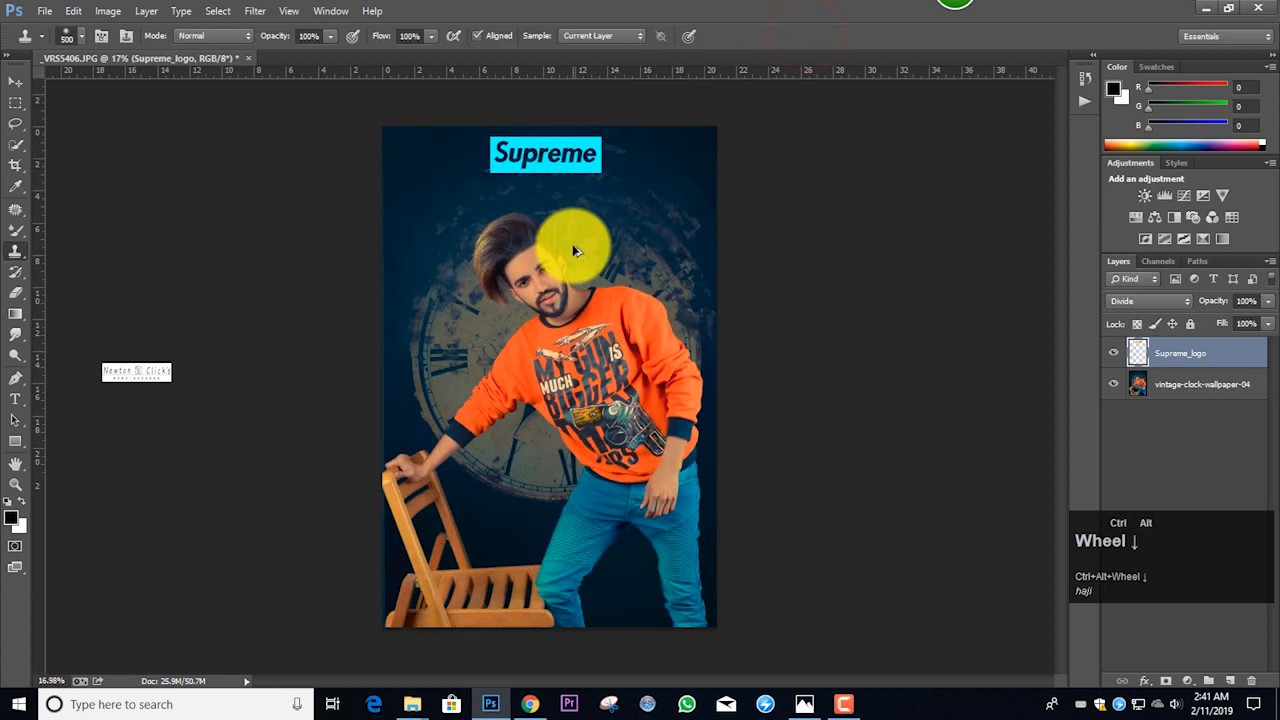
scroll(572, 244, up, 1)
key(ctrl+shift+e)
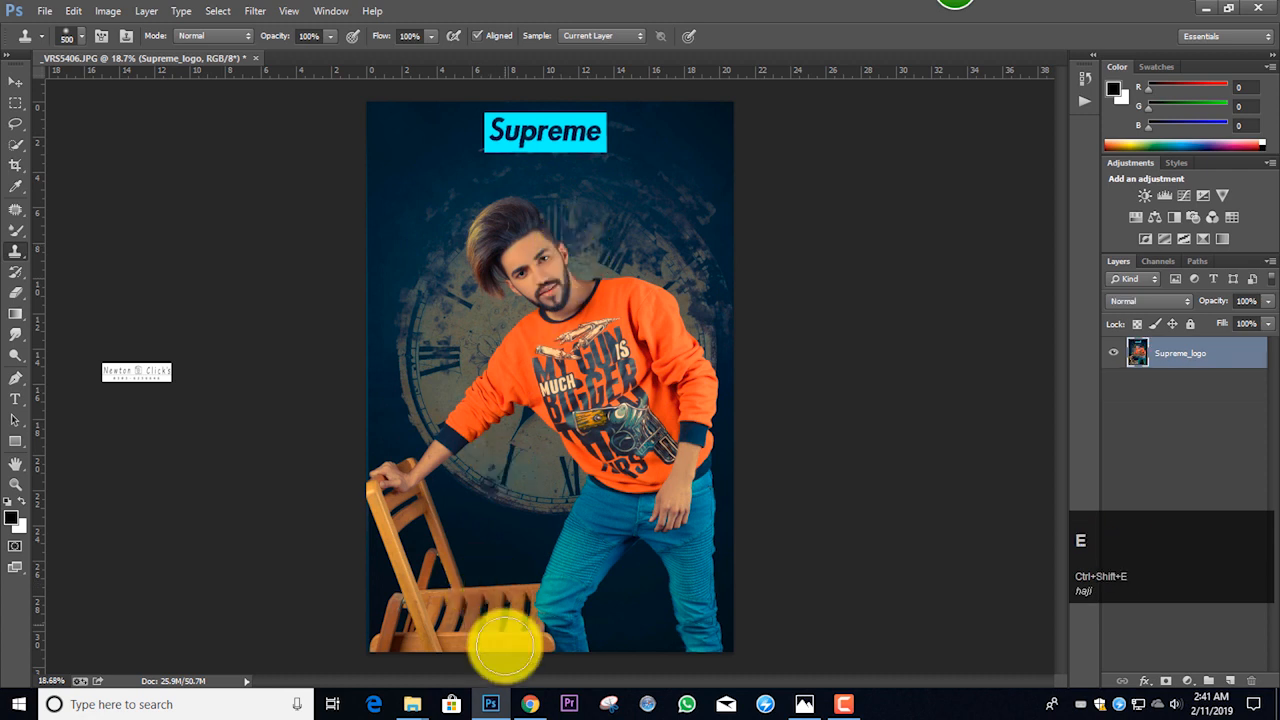
Switch to File Explorer and look through the images in the background folder for another graphic.
click(530, 704)
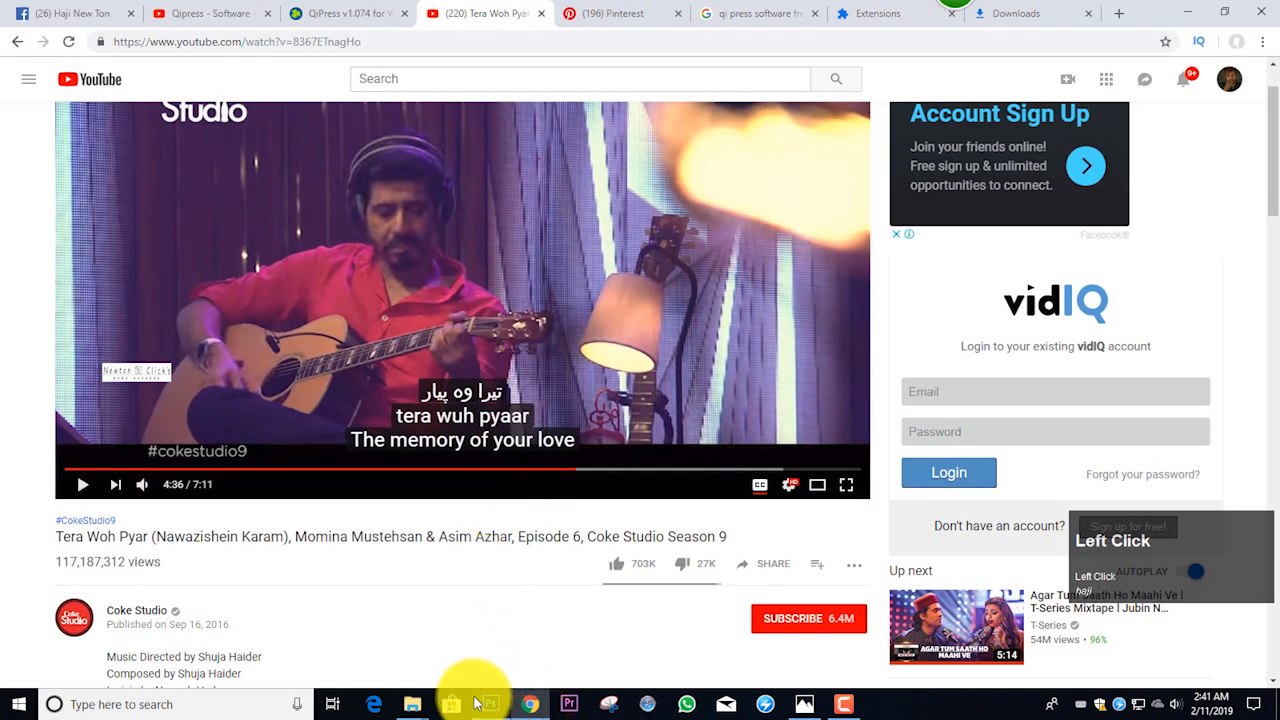
click(414, 704)
click(349, 634)
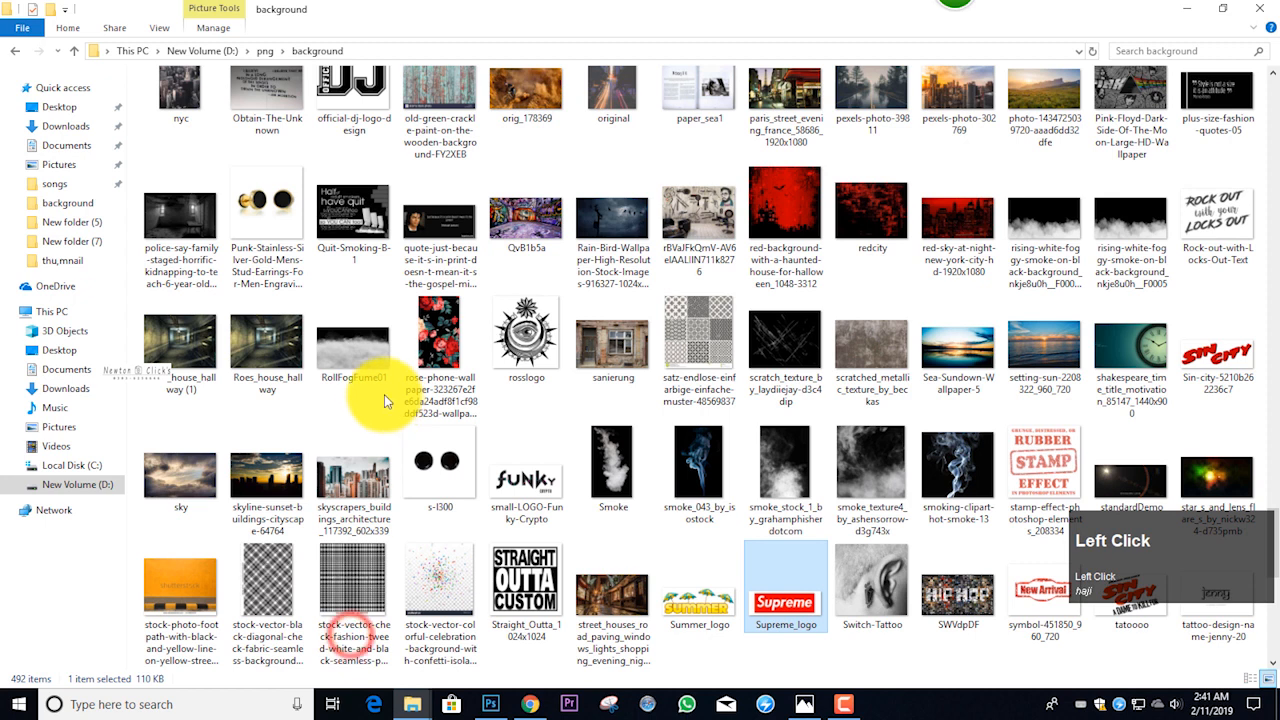
scroll(380, 385, up, 5)
scroll(378, 365, up, 3)
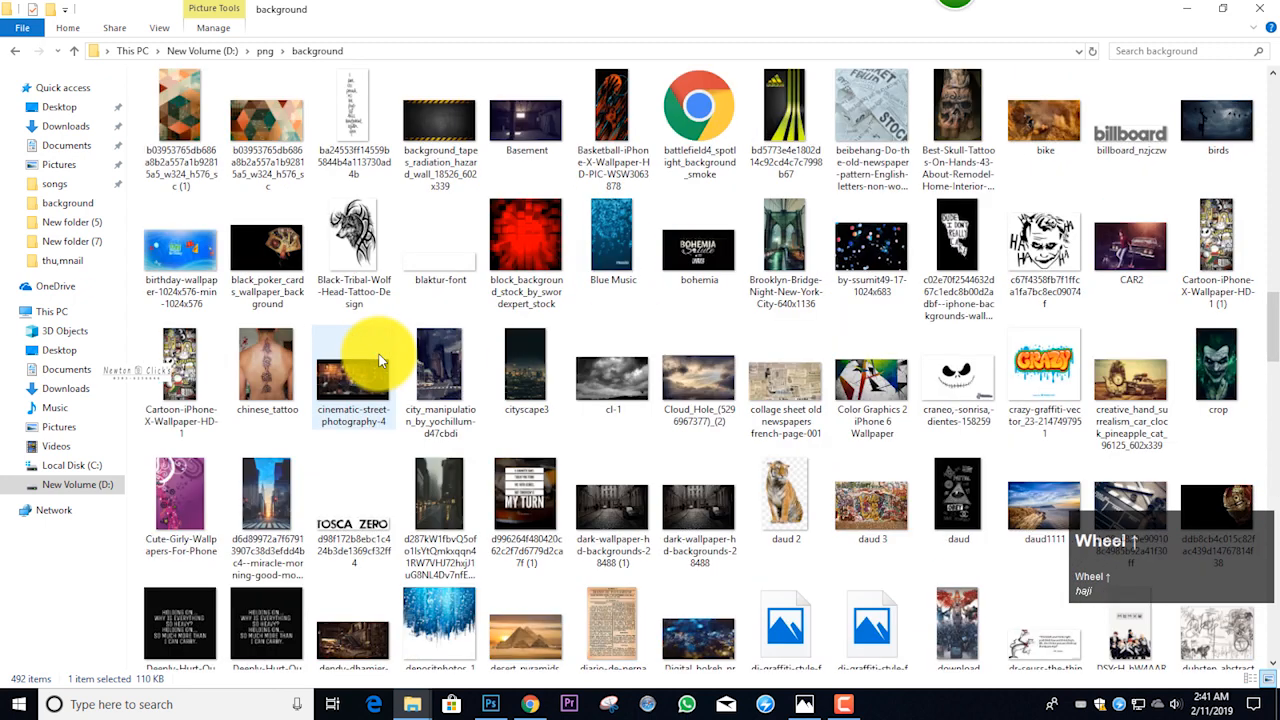
scroll(378, 362, up, 5)
scroll(392, 345, down, 2)
scroll(420, 360, up, 2)
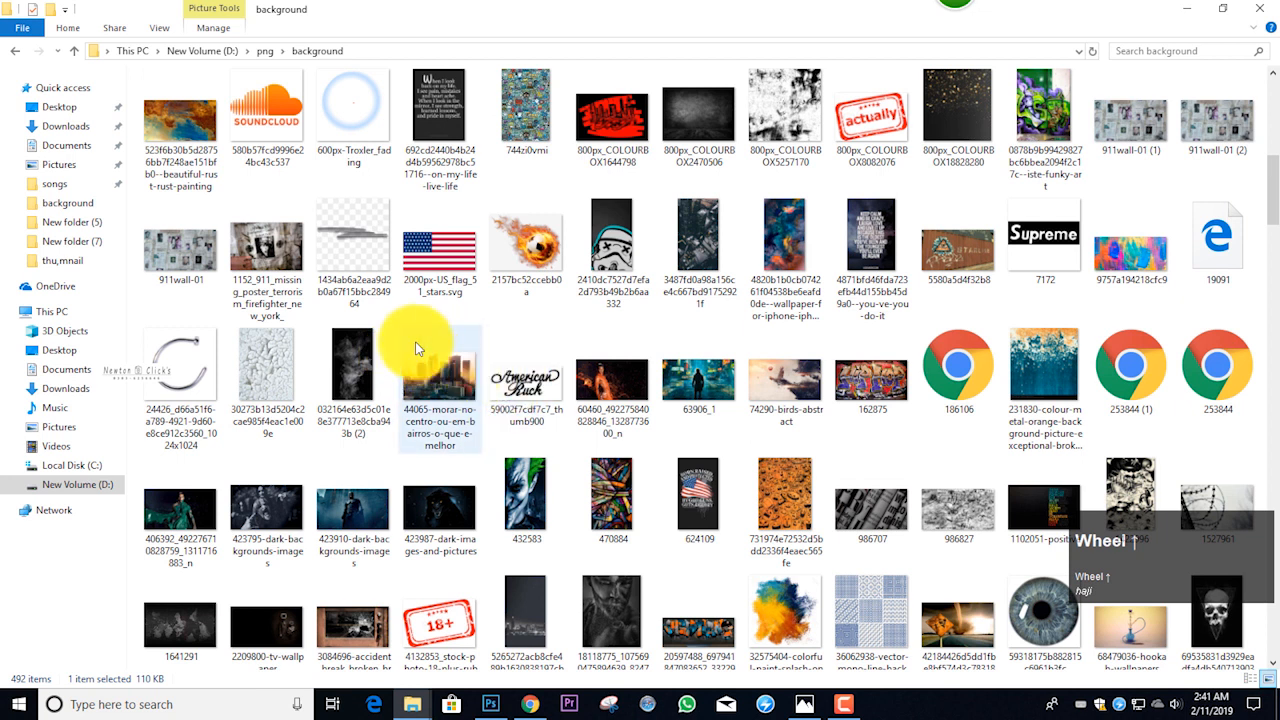
scroll(422, 350, up, 4)
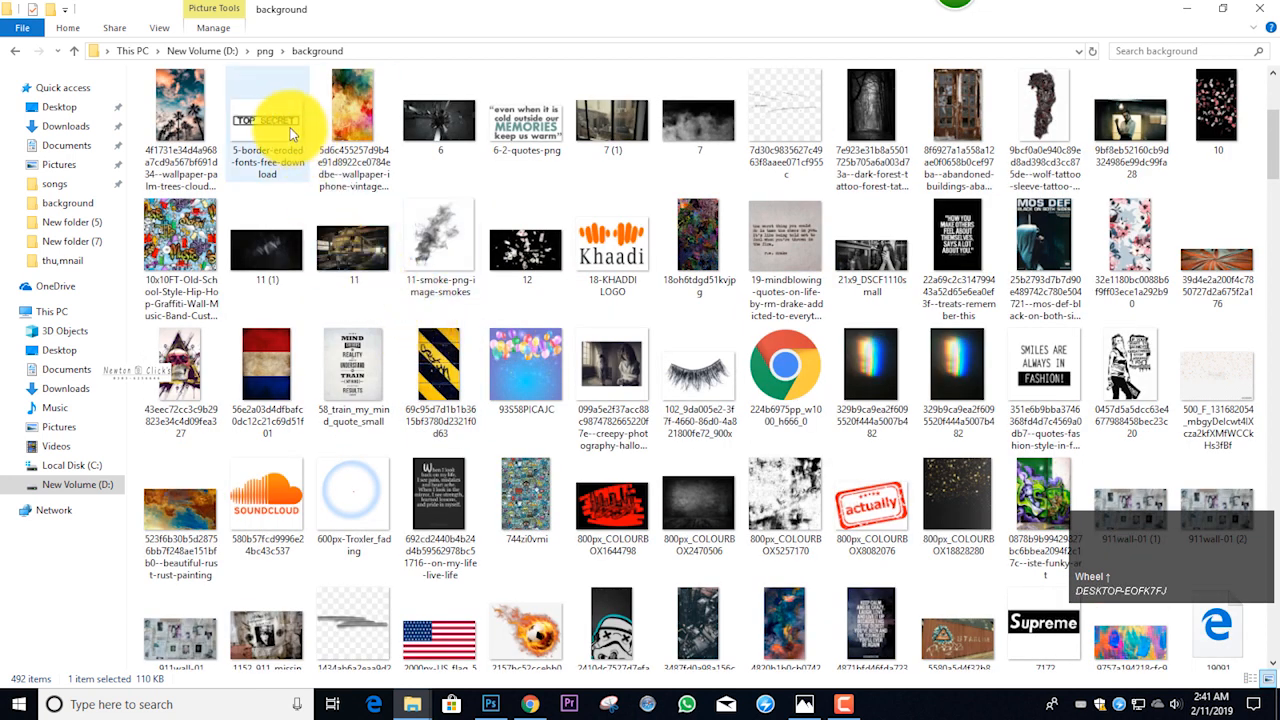
scroll(932, 303, down, 3)
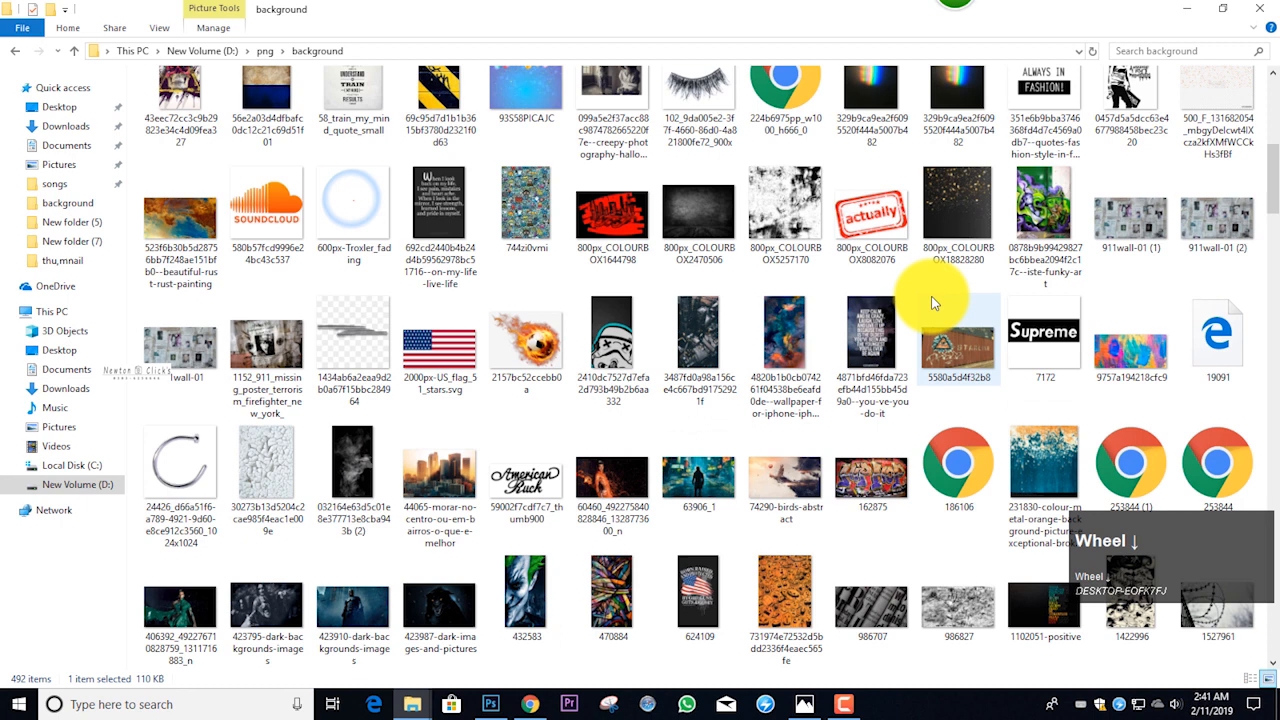
scroll(932, 303, down, 15)
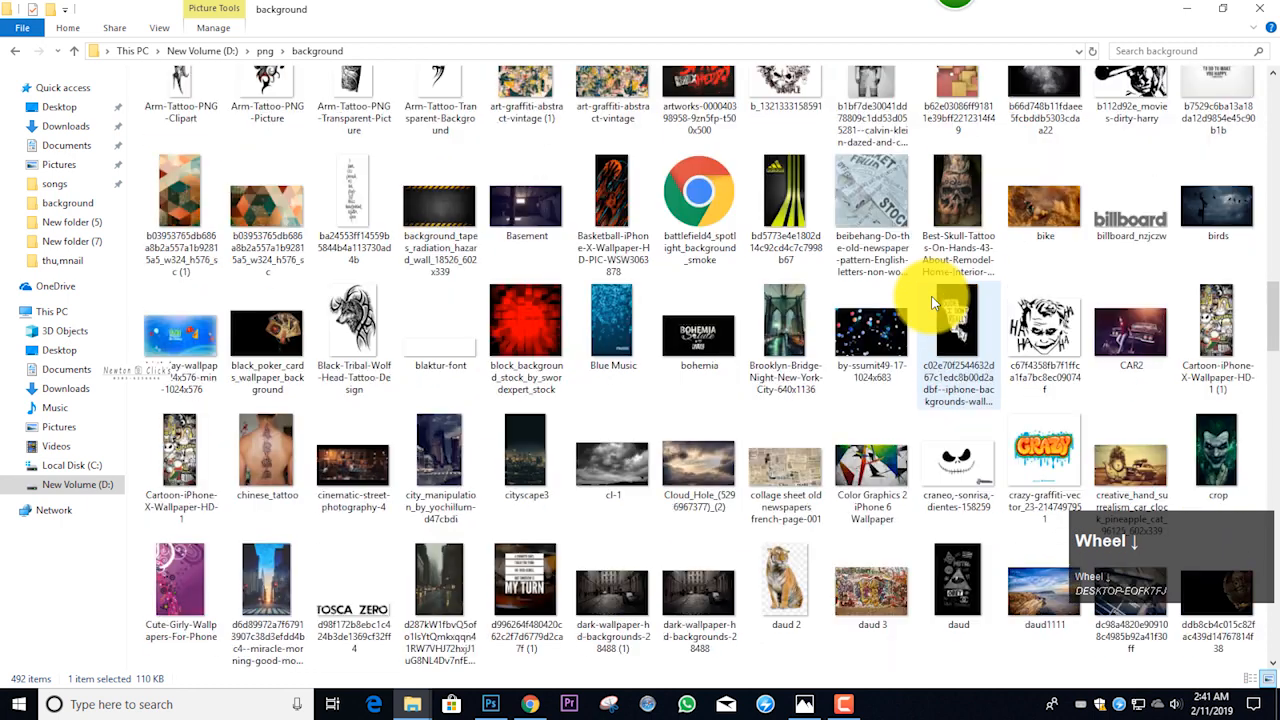
scroll(932, 303, down, 10)
scroll(986, 292, down, 3)
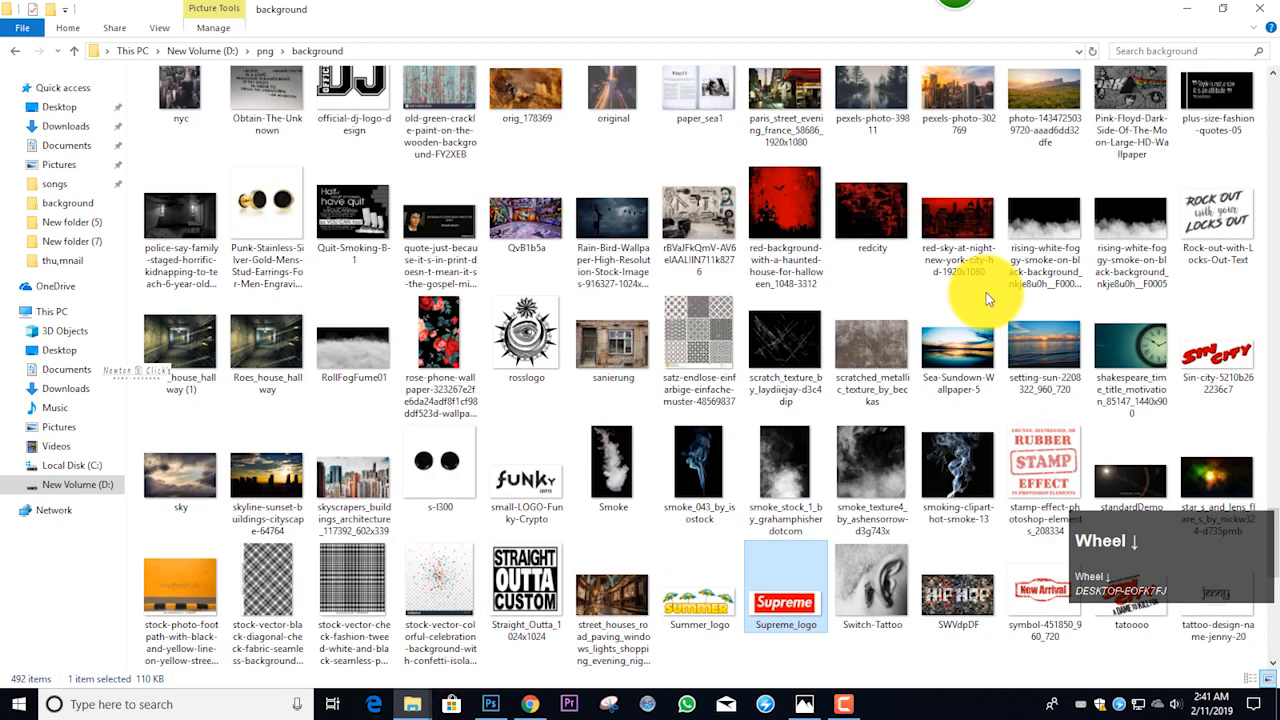
scroll(986, 292, down, 5)
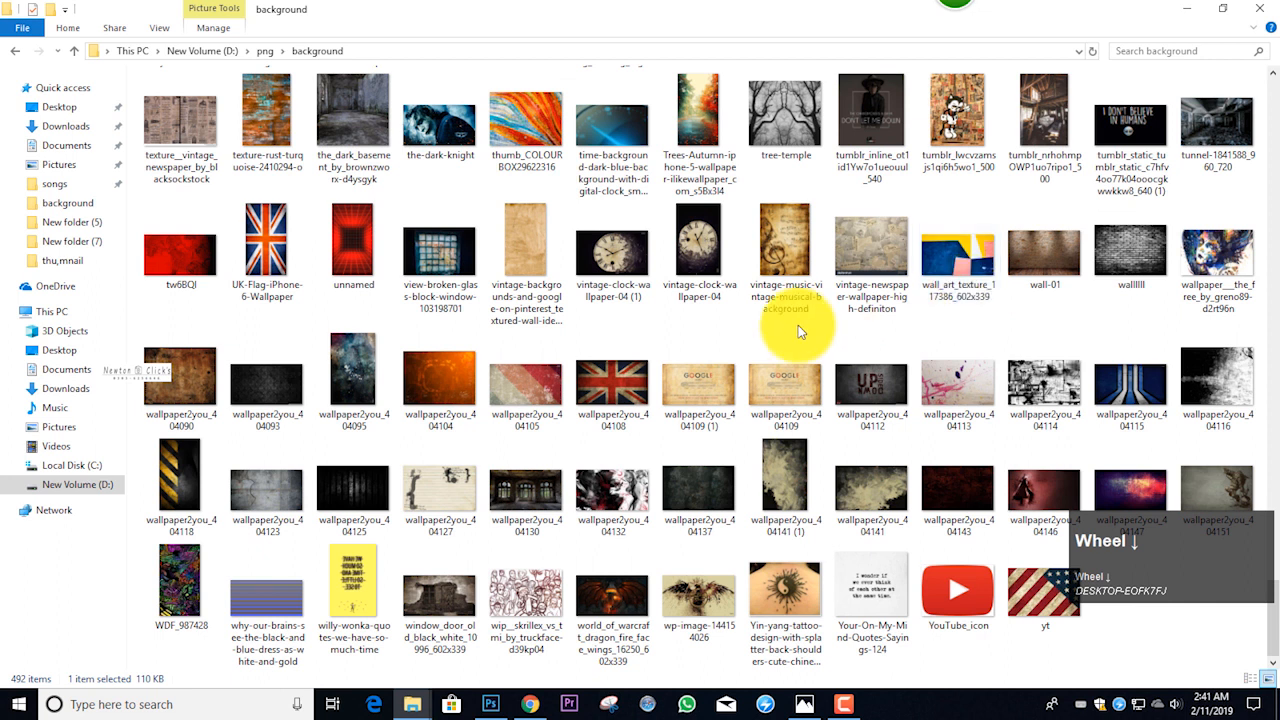
scroll(468, 392, up, 12)
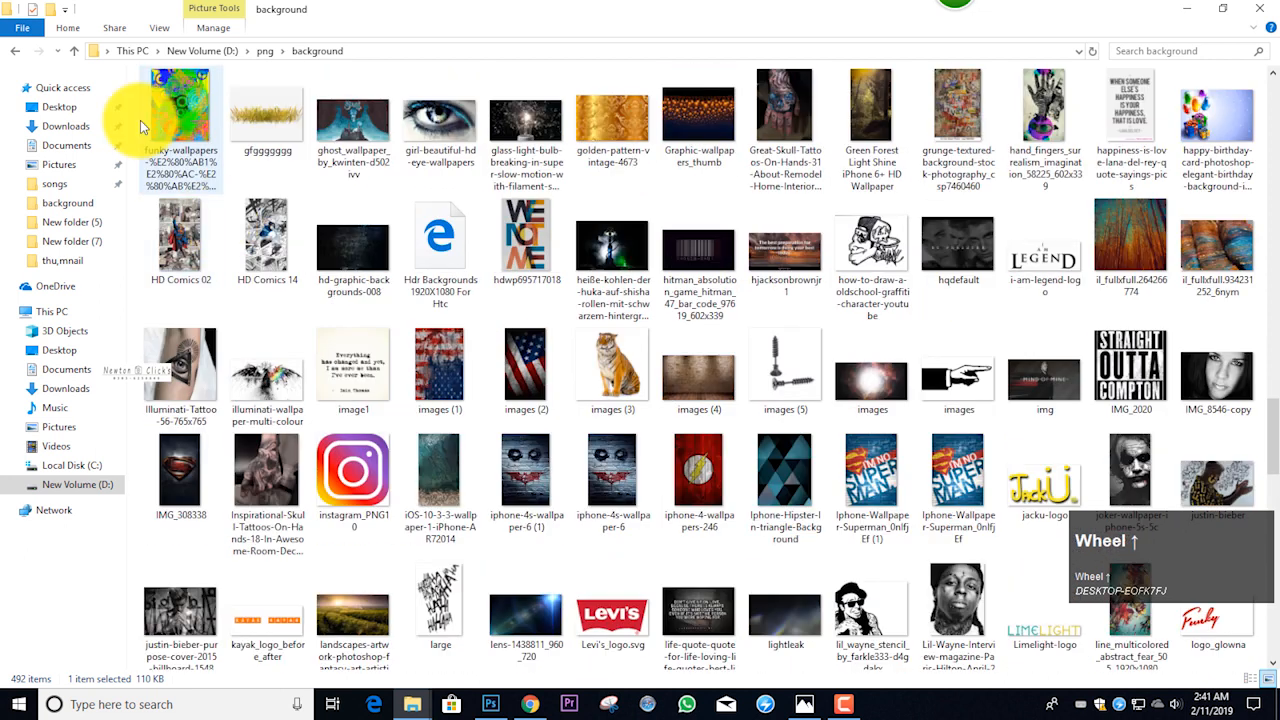
Open the writings folder inside png and place the "You have a place in my heart" quote image over the photo's lower part.
click(75, 50)
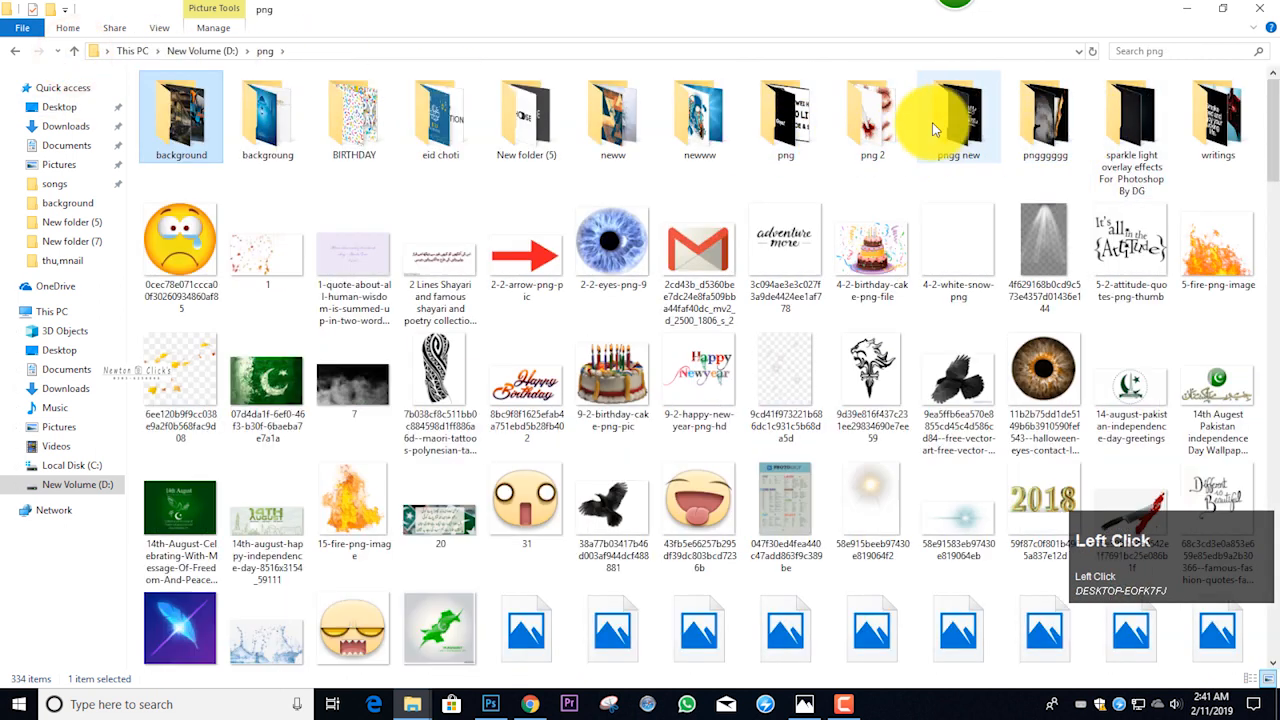
click(1200, 128)
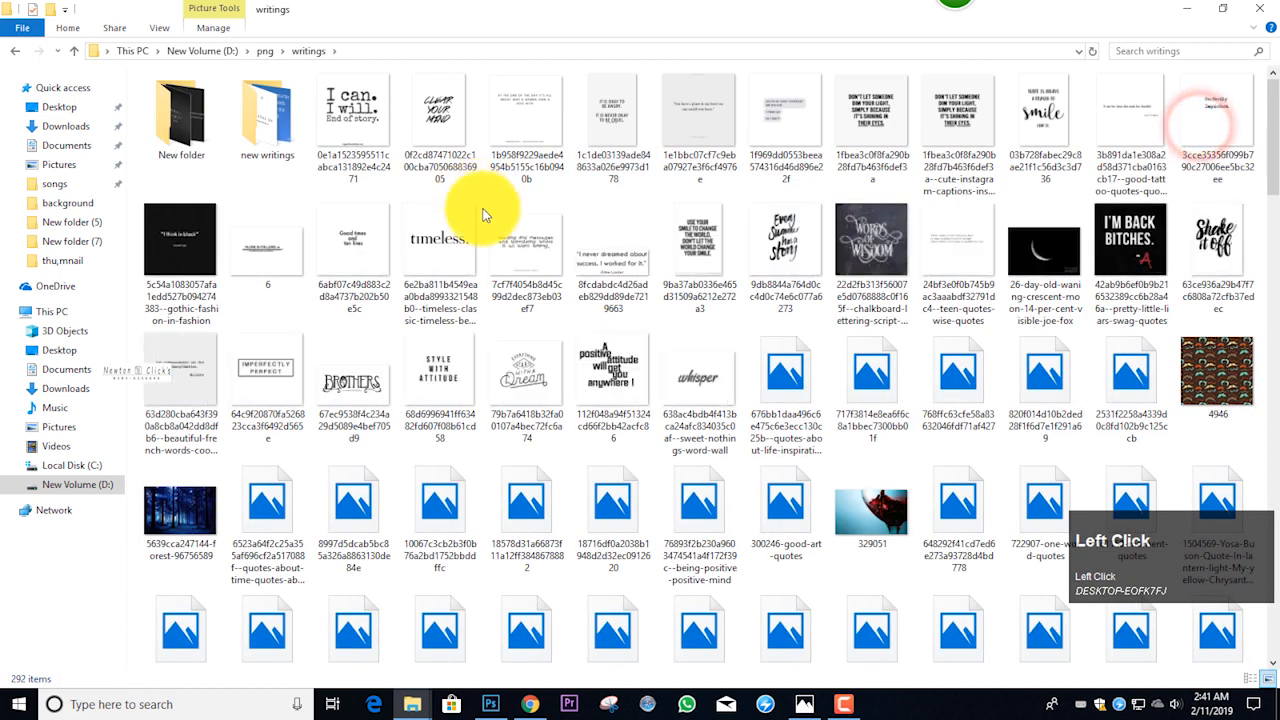
click(700, 105)
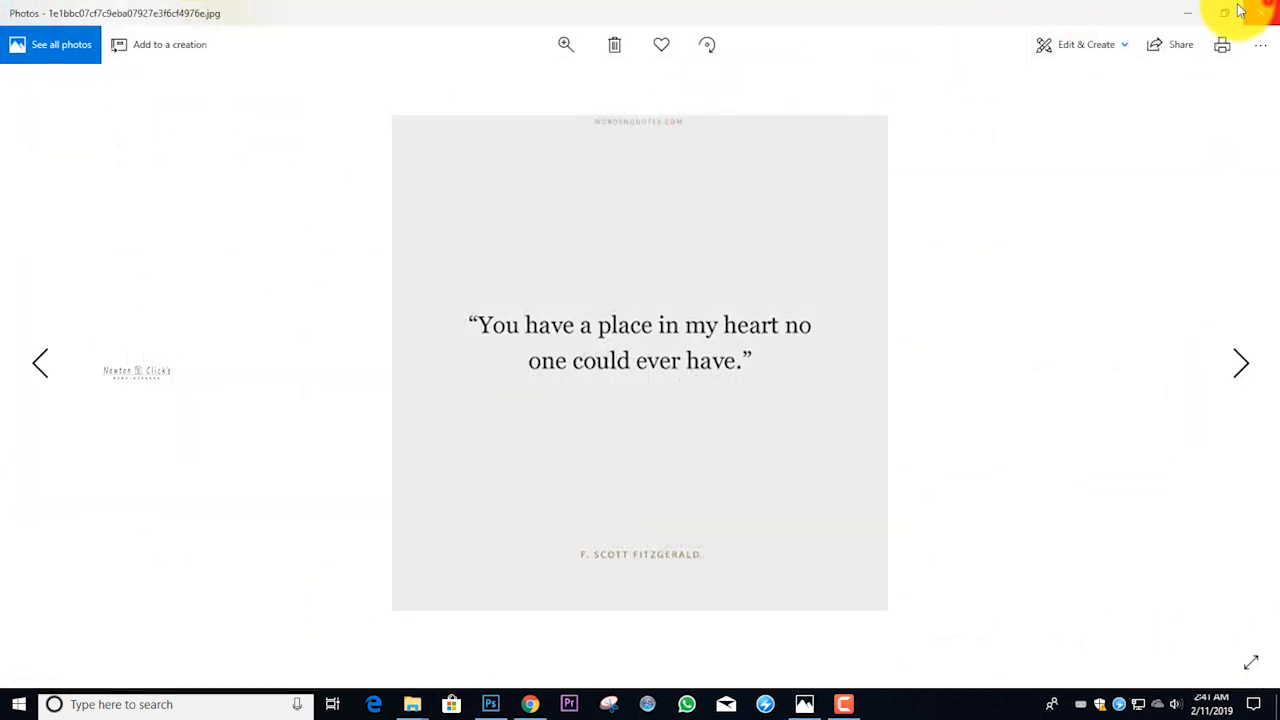
click(1262, 8)
drag(695, 120, 551, 420)
drag(600, 500, 596, 660)
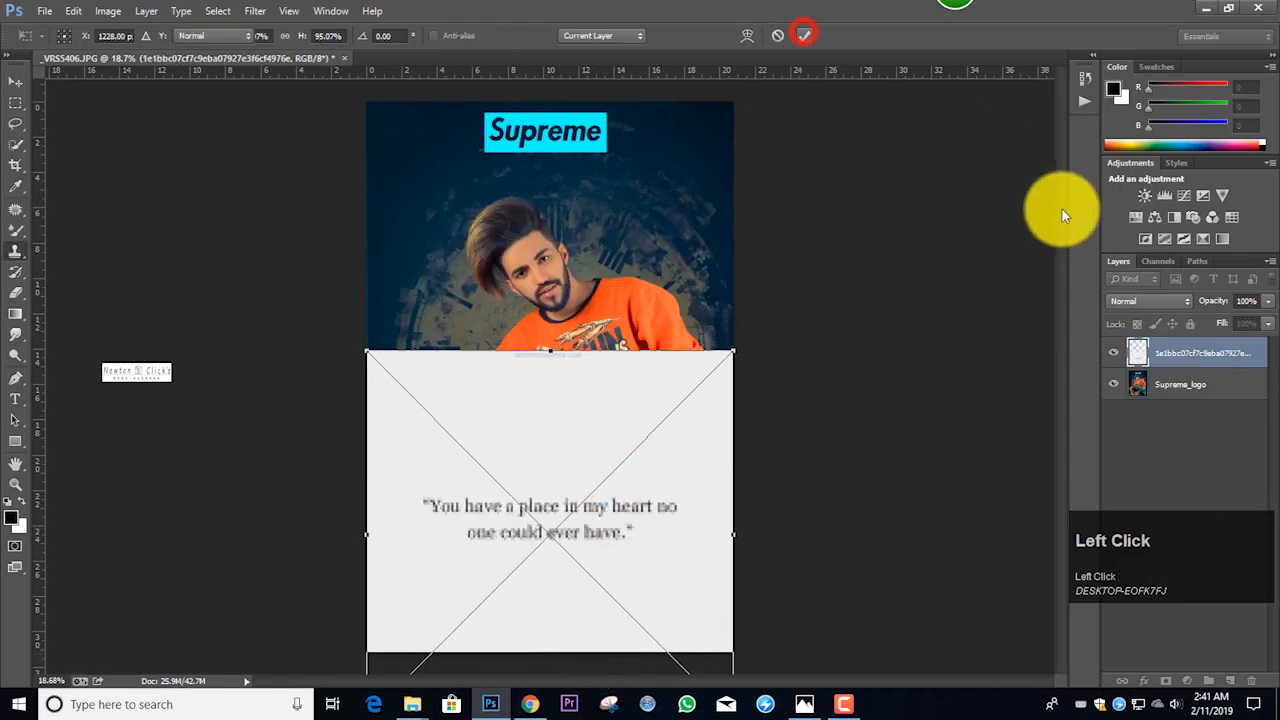
Try the Lighter Color and Darker Color blend modes on the placed quote layer.
click(1127, 299)
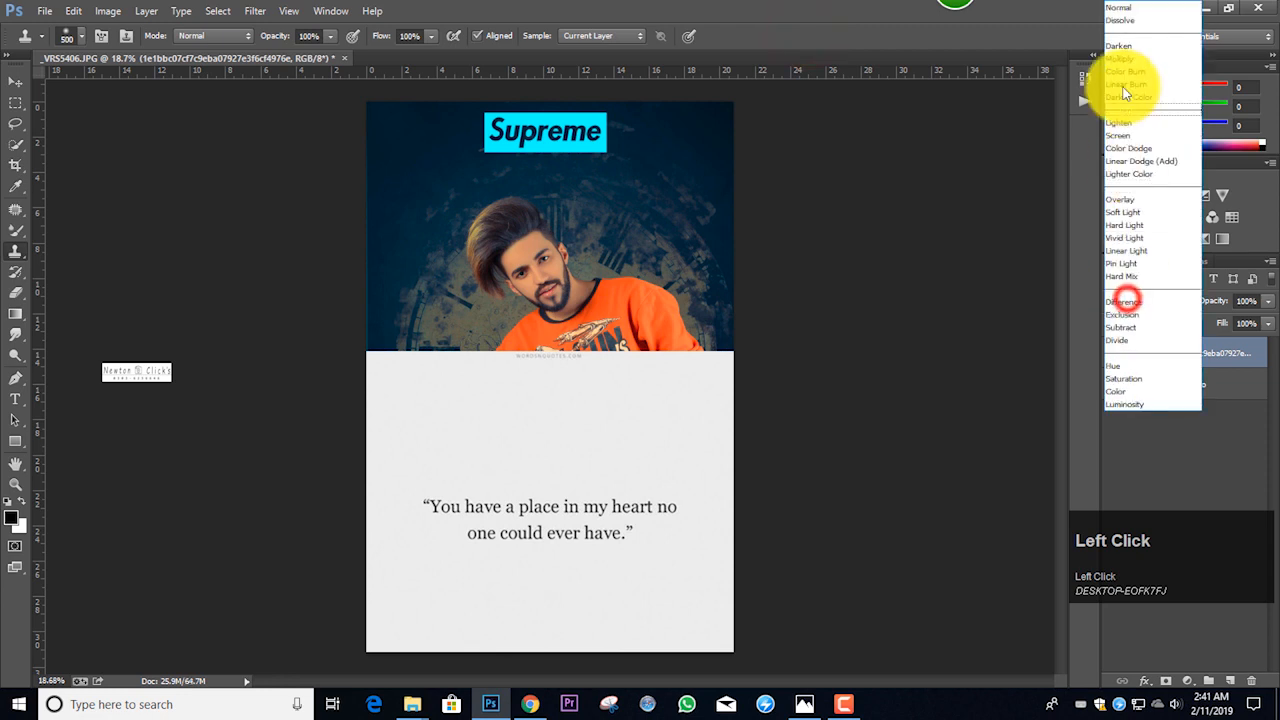
click(1141, 176)
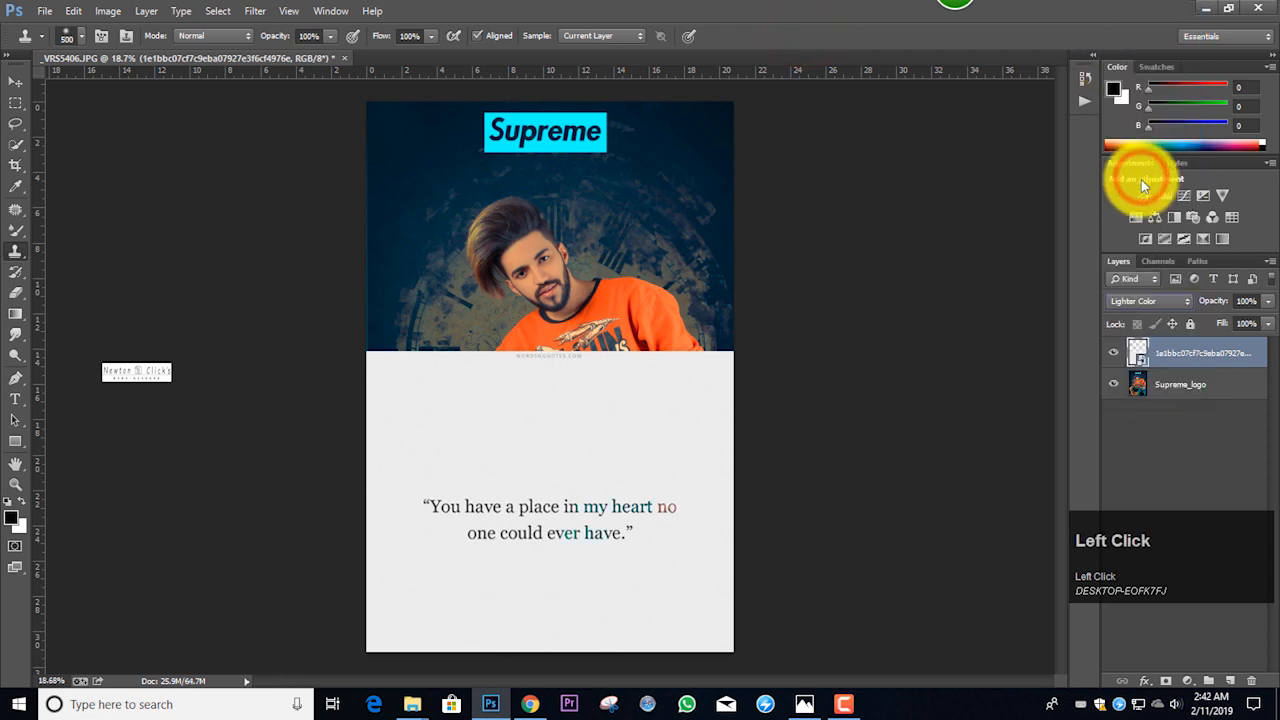
click(1145, 300)
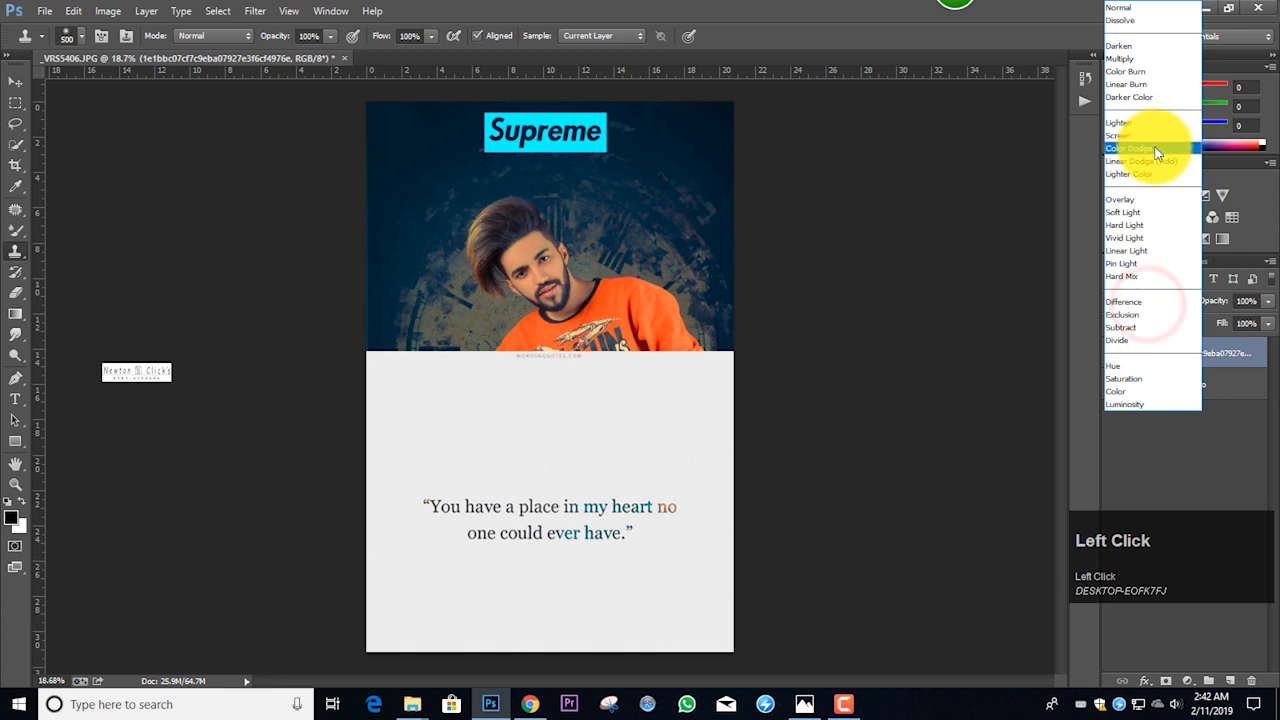
click(1146, 97)
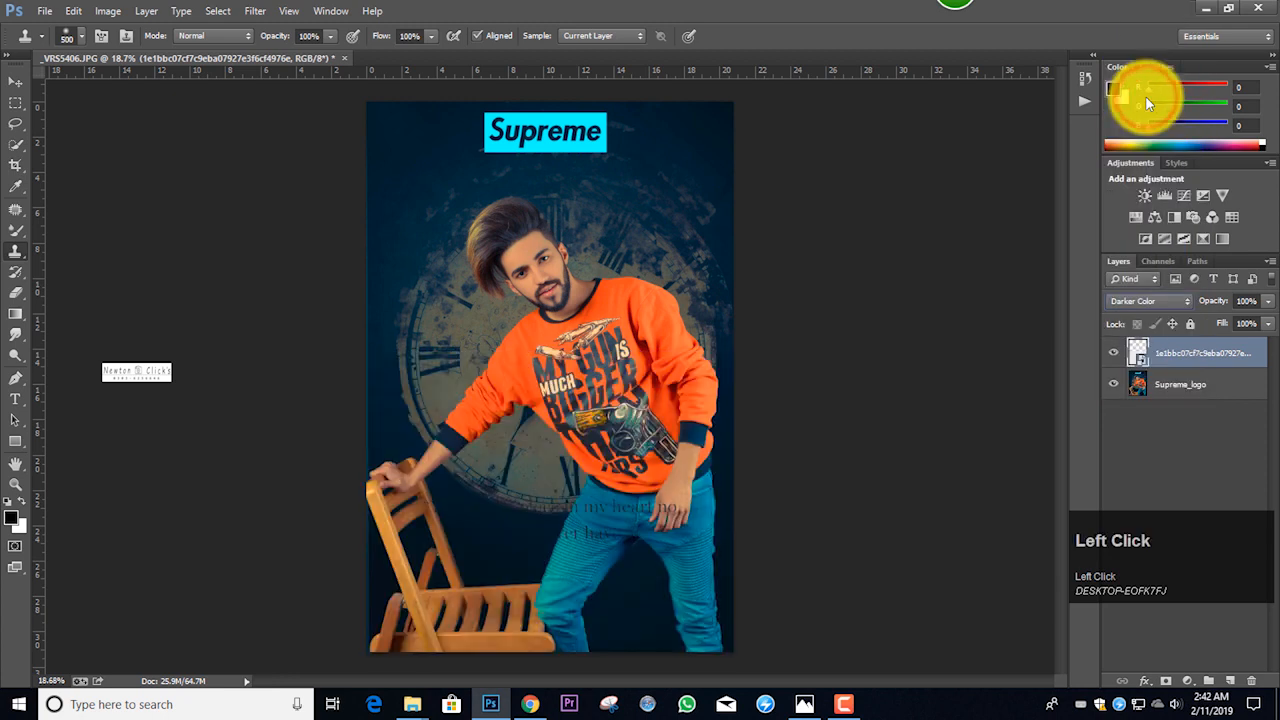
Cycle through the remaining blend modes for the quote layer and set it to Divide.
click(1153, 300)
click(1158, 26)
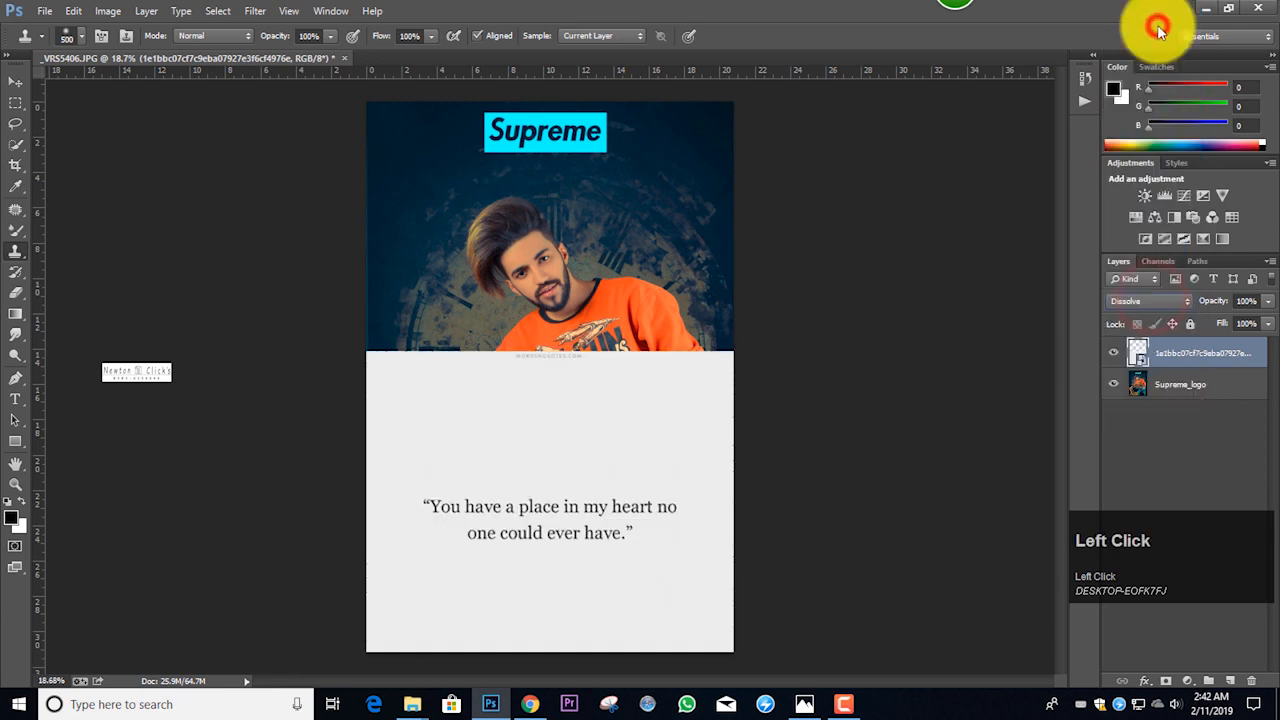
key(Down)
key(Down)
key(Down)
key(Down)
key(Down)
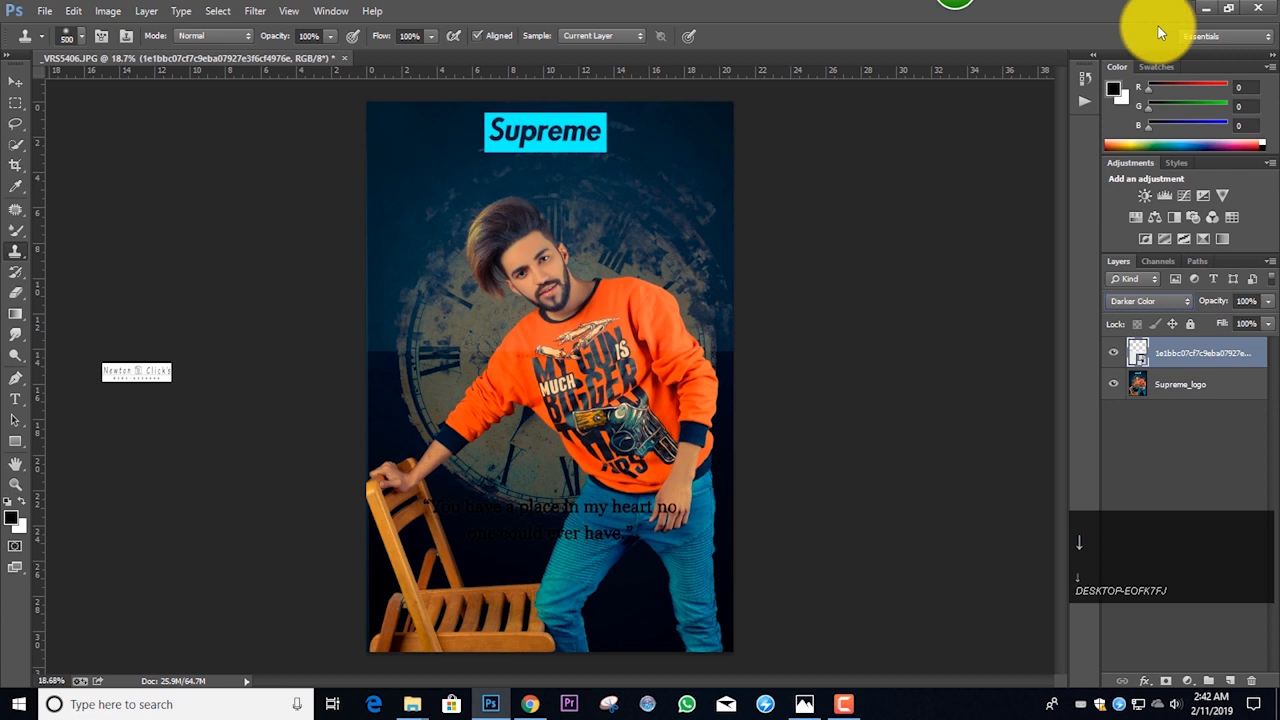
key(Down)
key(Down)
key(Down)
key(Down)
key(Down)
key(Down)
key(Down)
key(Down)
key(Down)
key(Down)
key(Down)
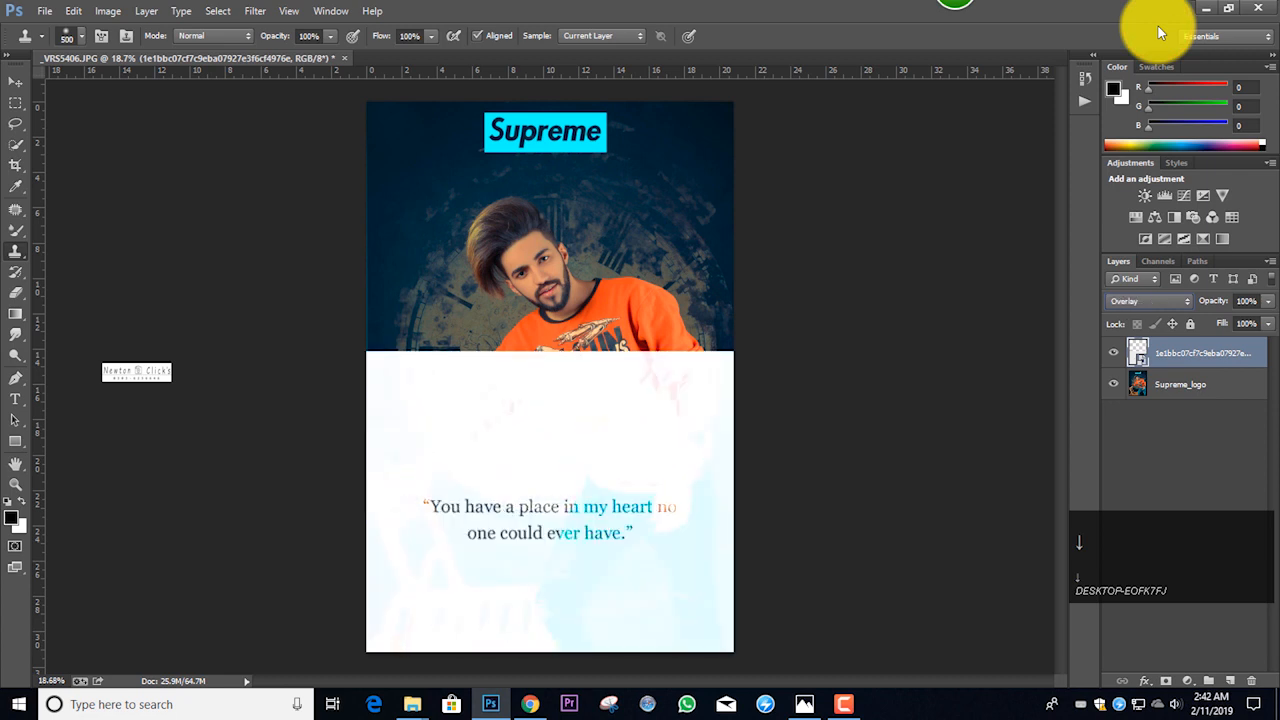
key(Down)
key(Down)
key(Down)
key(Down)
key(Down)
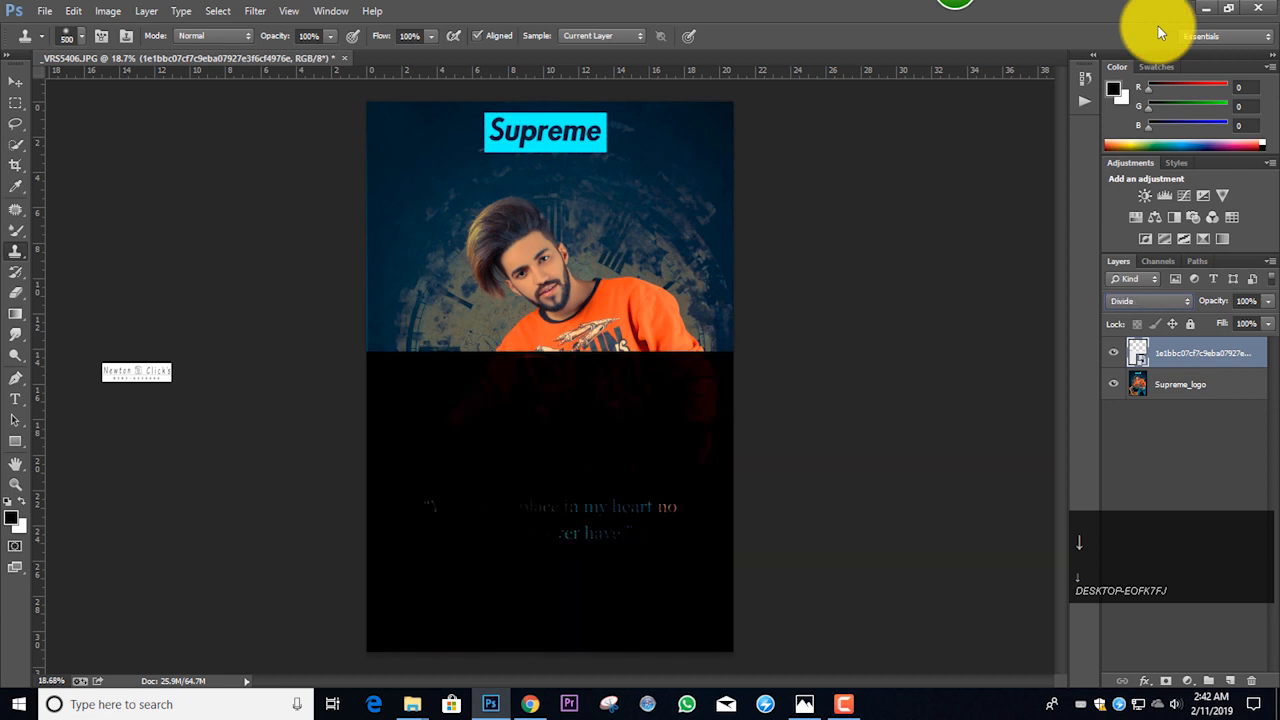
key(Down)
key(Down)
key(Down)
key(Down)
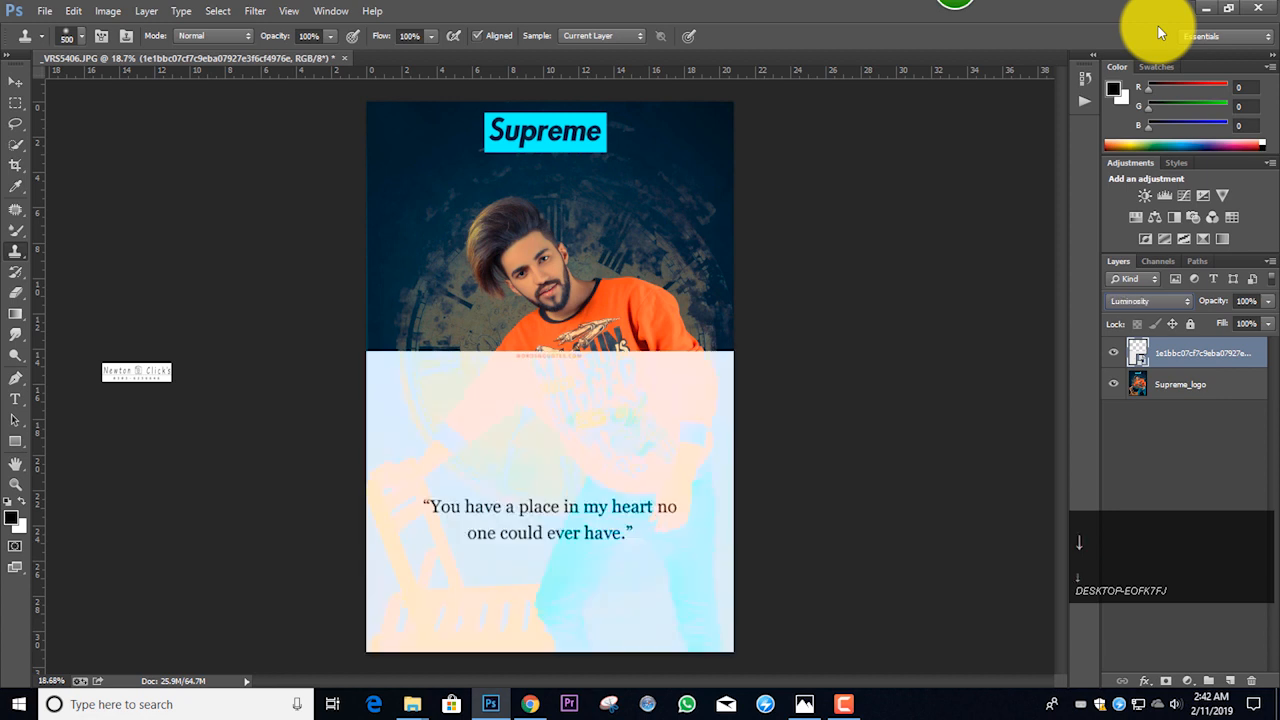
key(Up)
key(Up)
key(Up)
key(Up)
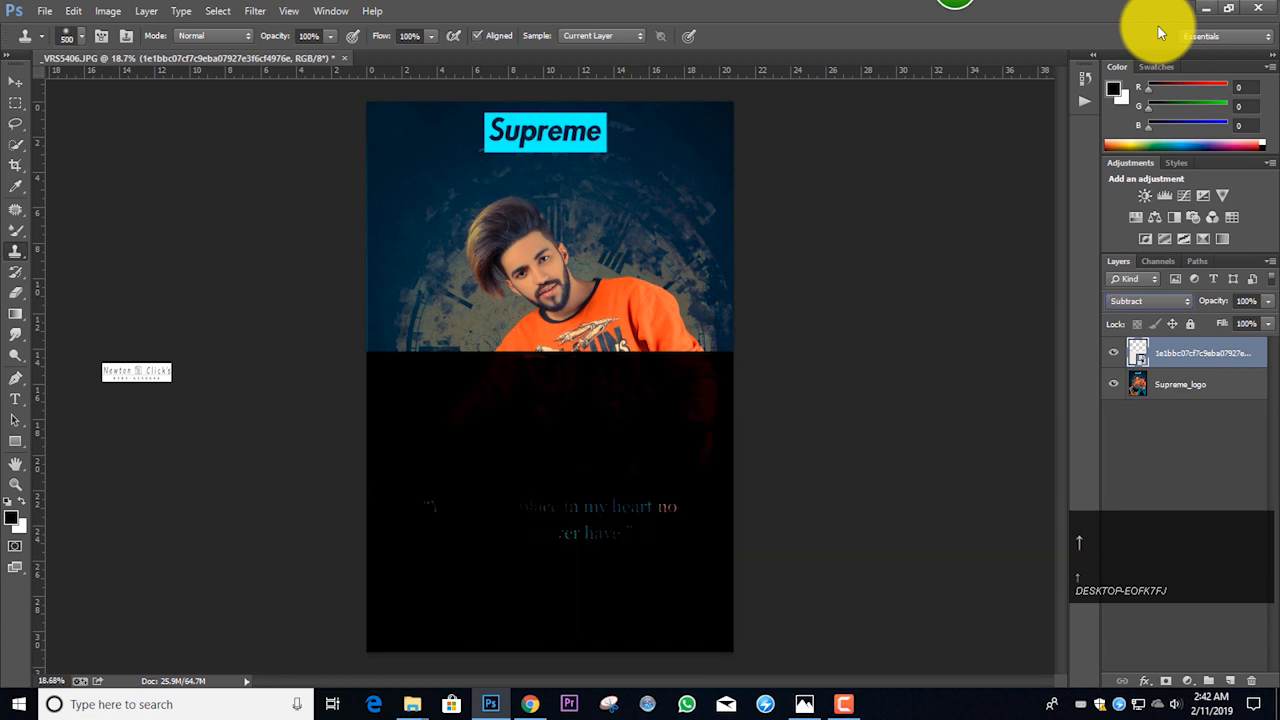
click(660, 300)
click(660, 277)
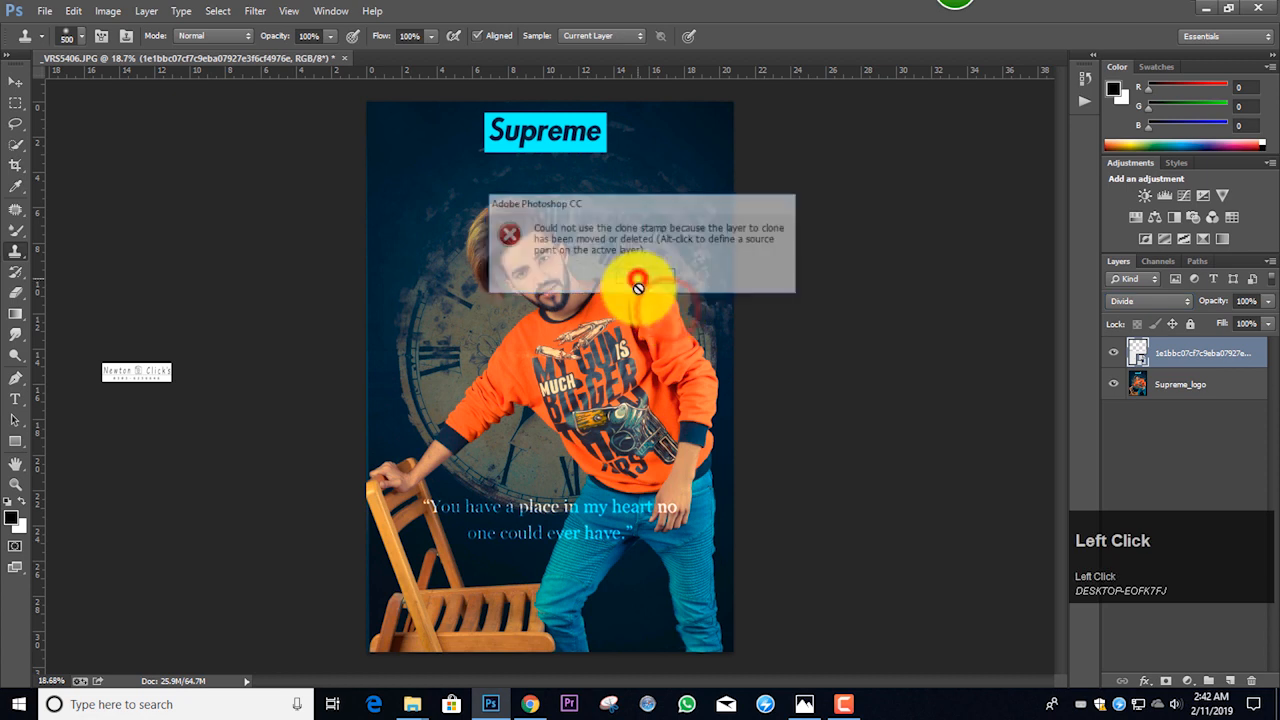
scroll(565, 365, down, 1)
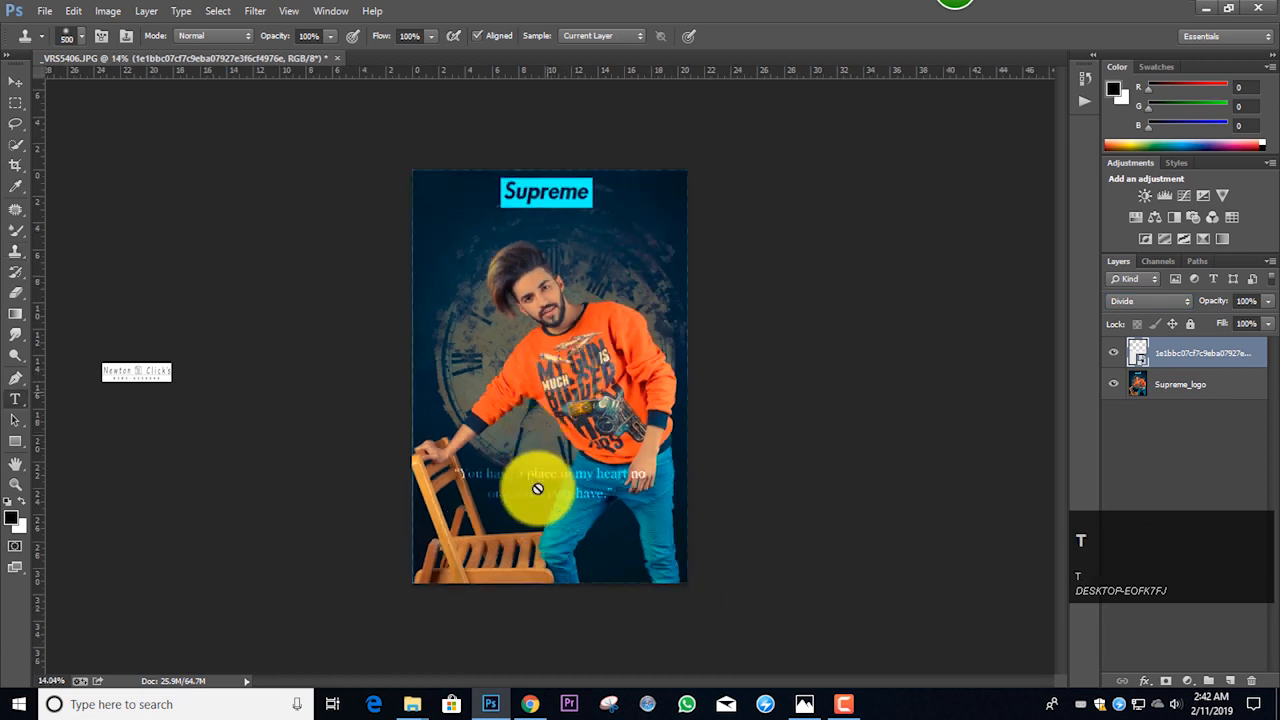
click(625, 450)
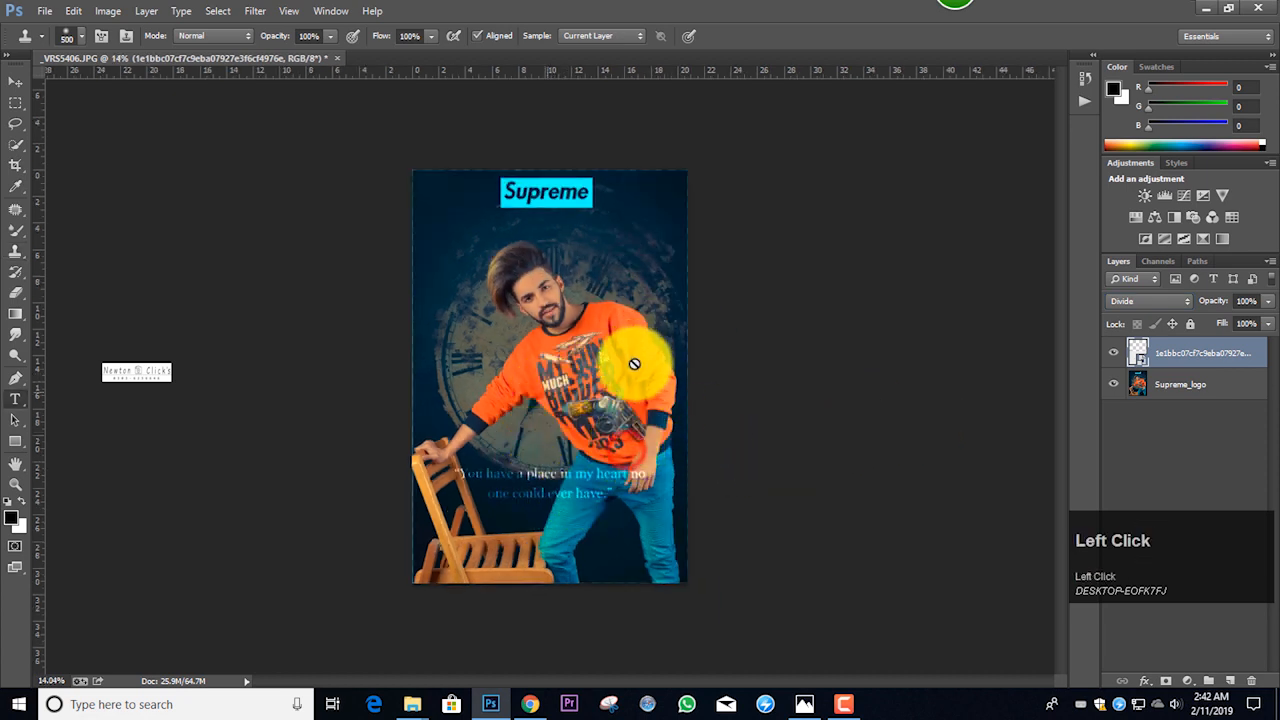
Scale the quote layer to 89.86% and move it lower over the man's jeans with Free Transform.
key(ctrl+t)
click(600, 489)
drag(599, 461, 686, 434)
drag(726, 388, 703, 415)
click(804, 35)
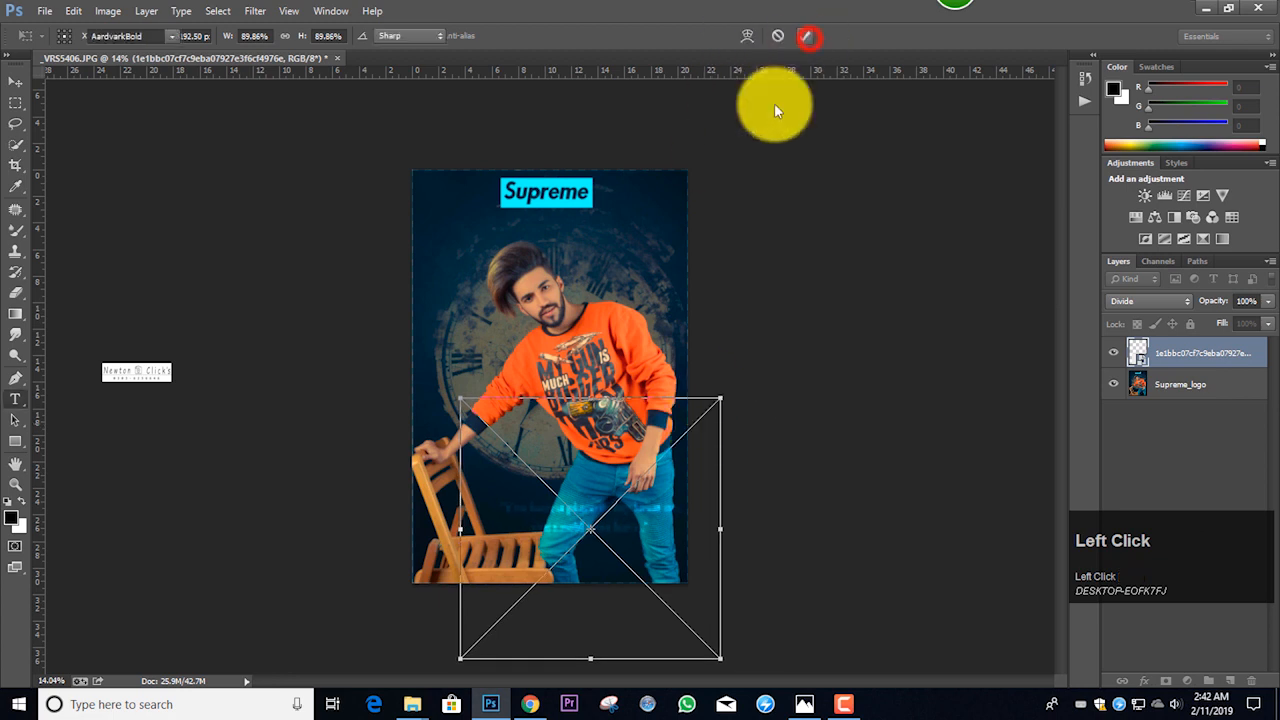
scroll(646, 350, up, 2)
scroll(646, 350, down, 1)
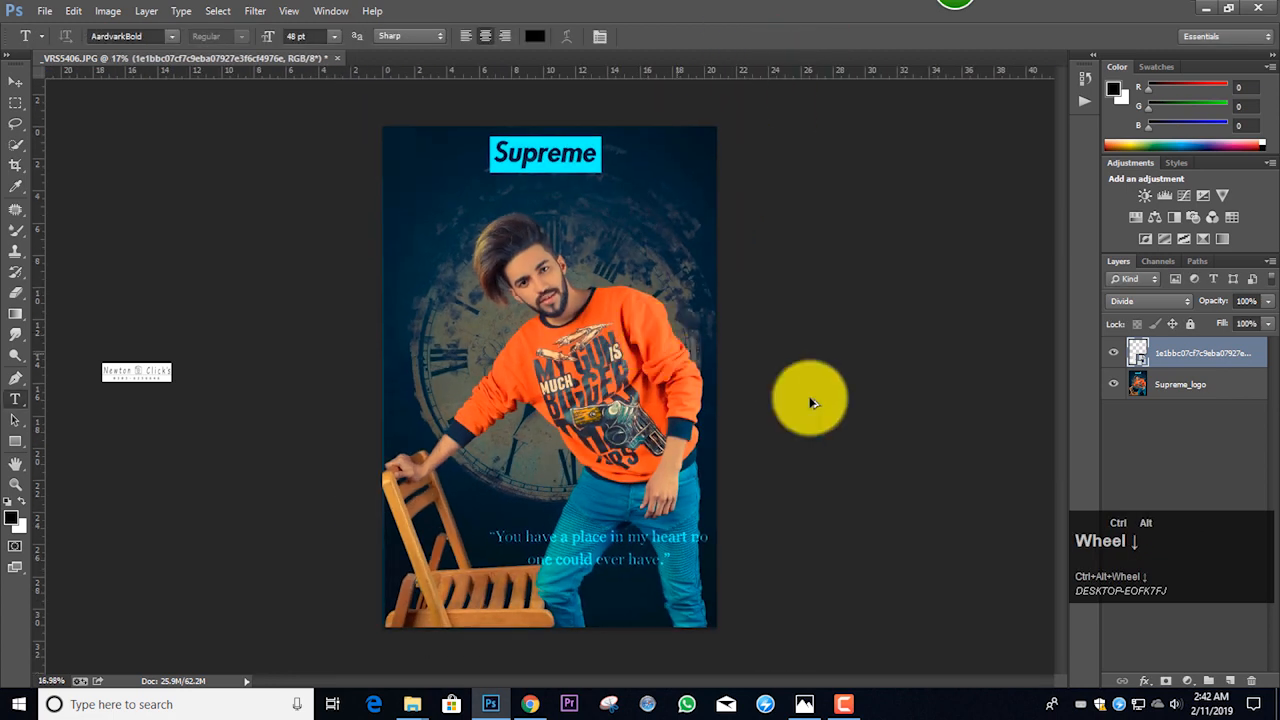
Add a Levels adjustment clipped to the quote layer with input levels 155, 0.10 and 168 to brighten the text.
click(1163, 204)
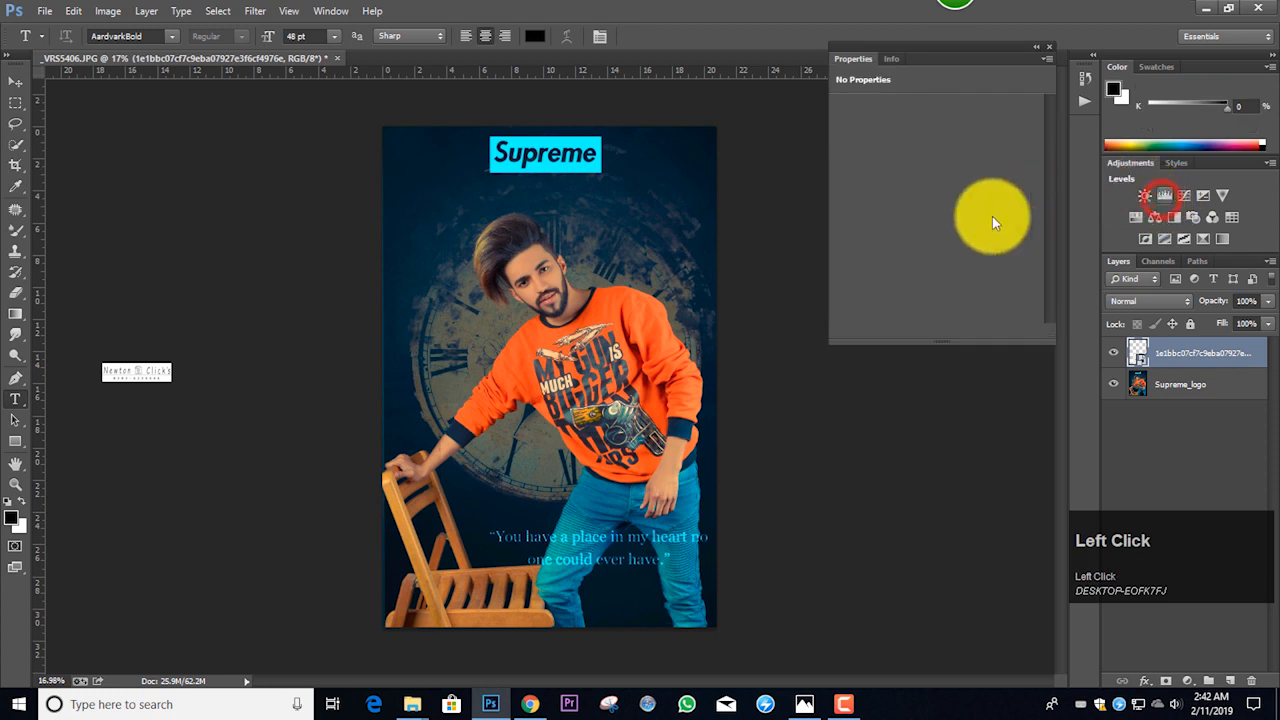
drag(945, 223, 994, 212)
mouse_move(868, 222)
mouse_down()
mouse_move(930, 220)
mouse_move(860, 214)
mouse_up()
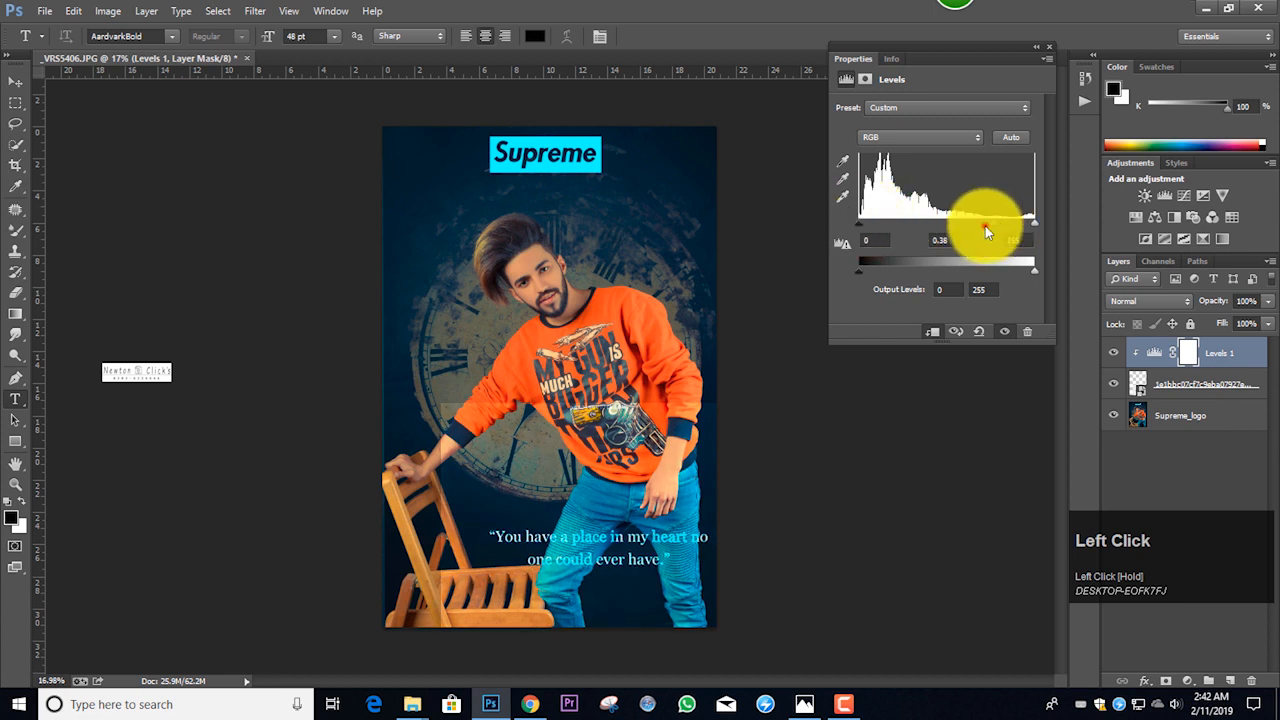
drag(1034, 220, 974, 226)
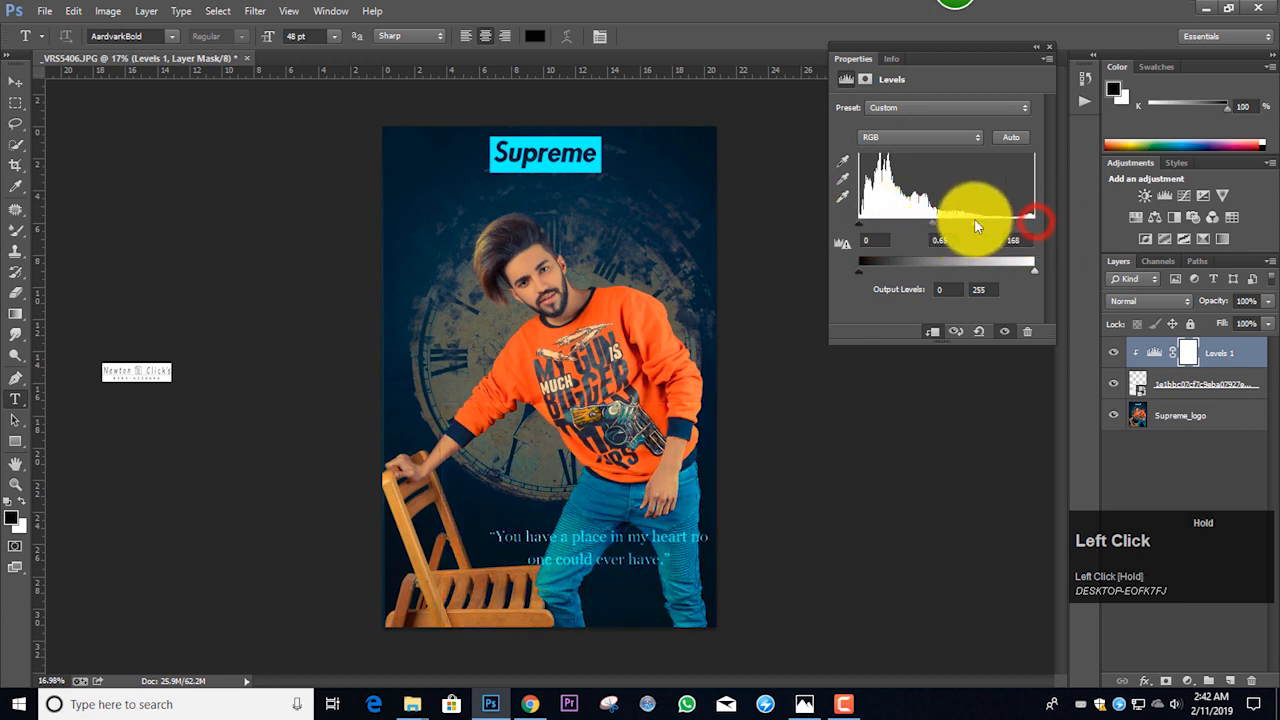
drag(863, 222, 970, 208)
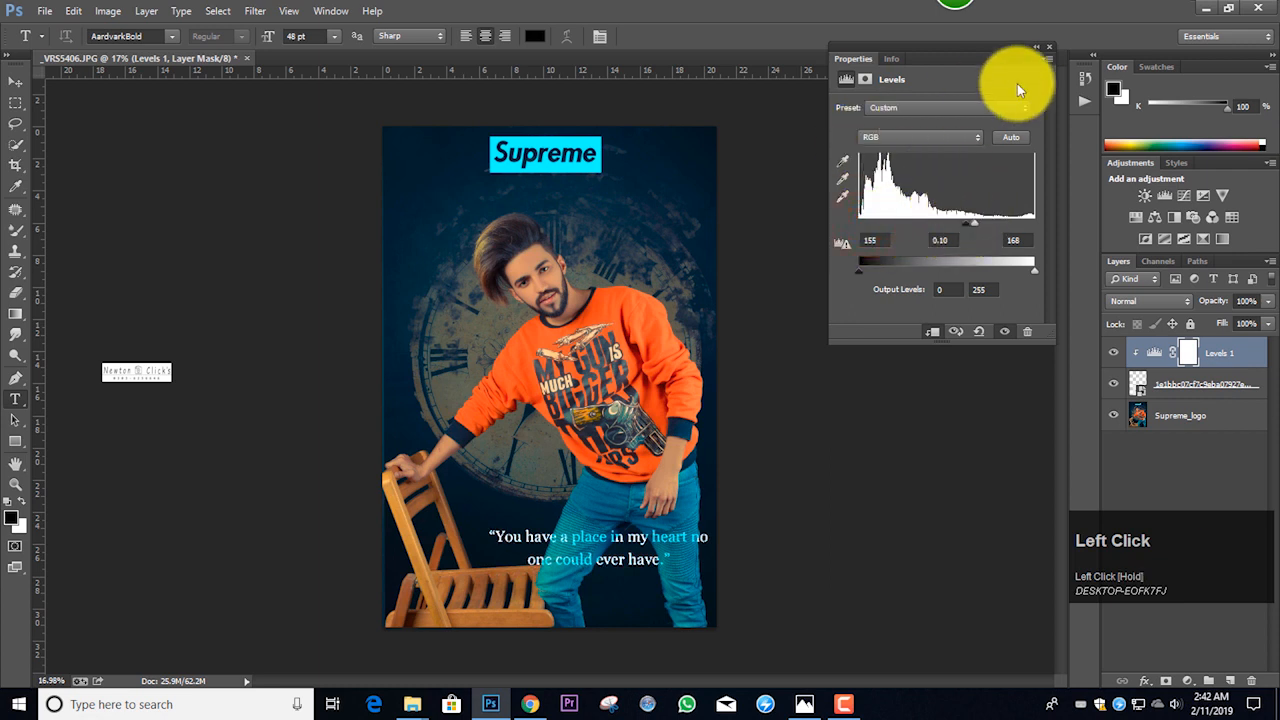
click(1040, 55)
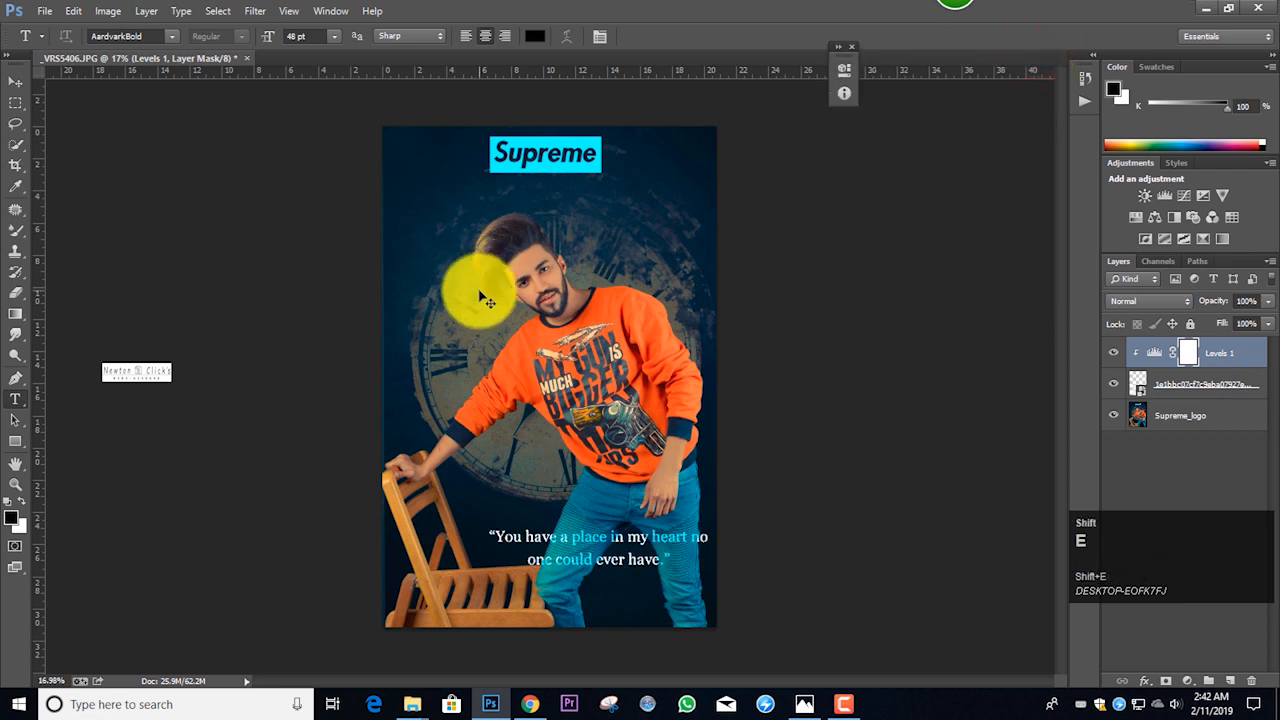
Merge all visible layers and shrink the picture slightly with Camera Raw's manual lens correction scale, leaving a transparent border.
key(ctrl+shift+e)
key(ctrl+shift+a)
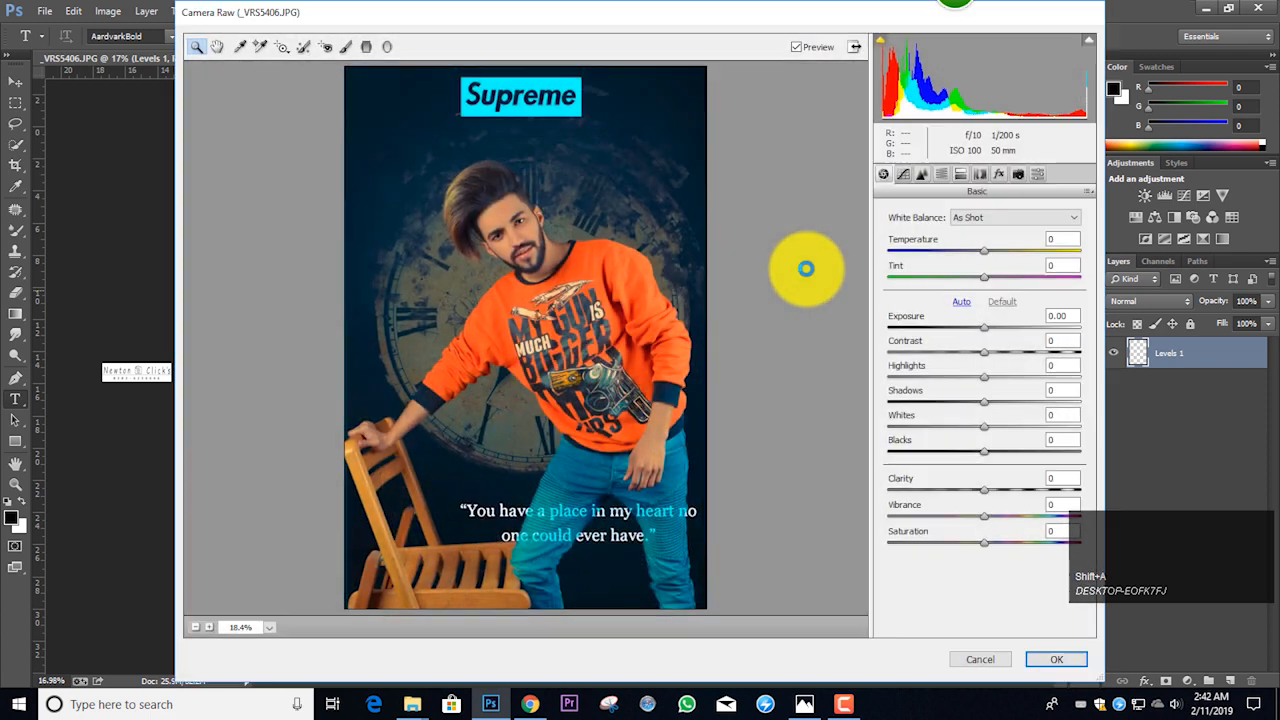
click(980, 175)
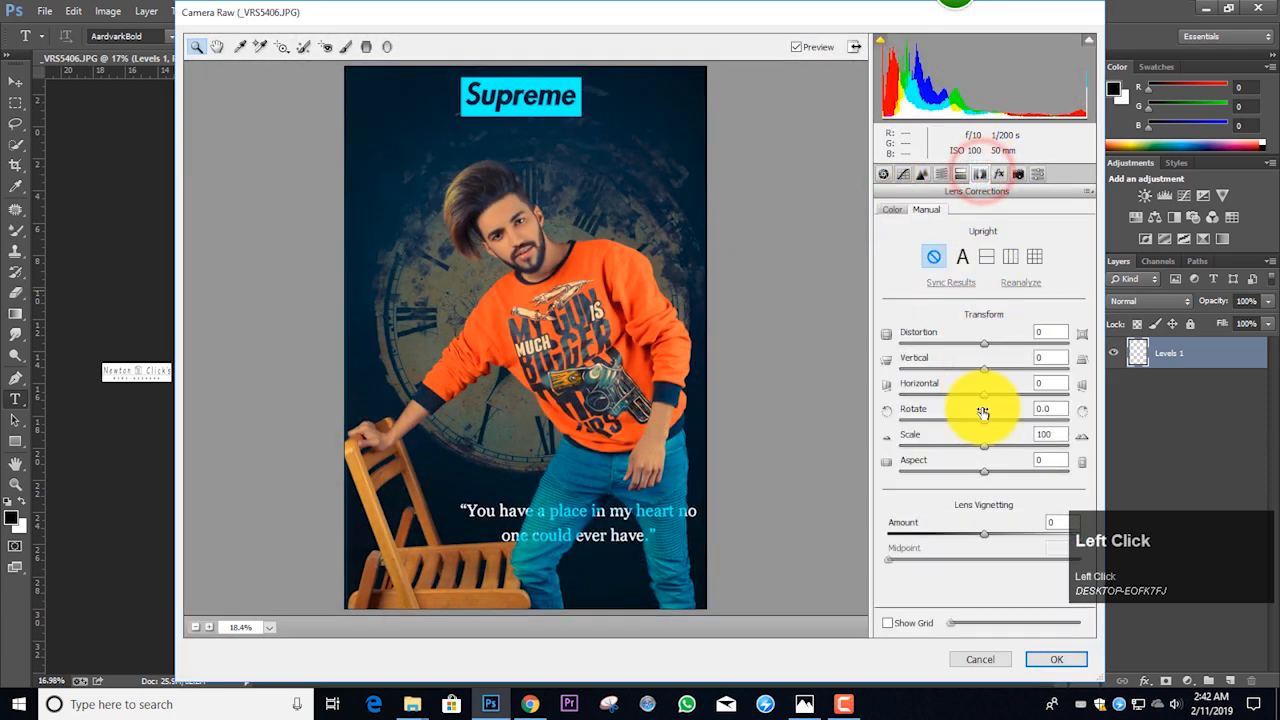
drag(983, 441, 980, 457)
click(1054, 662)
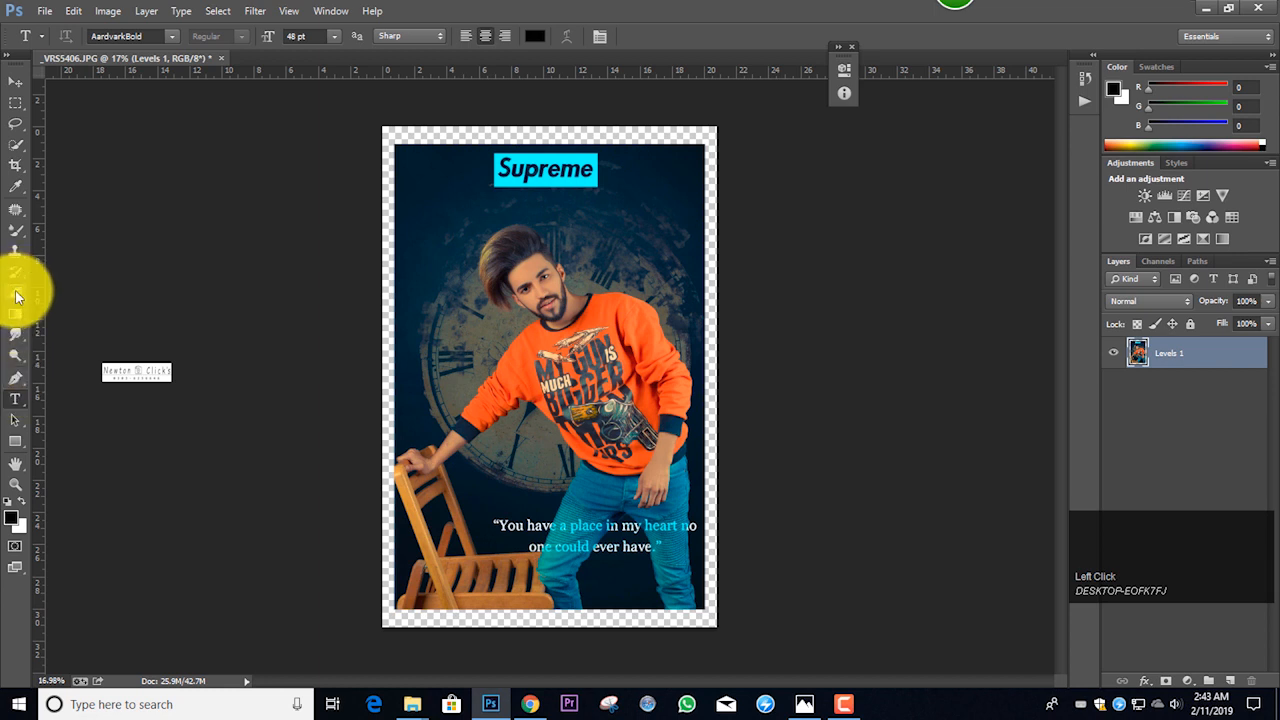
Undo the Camera Raw scaling and the layer merge, and reapply both.
click(20, 340)
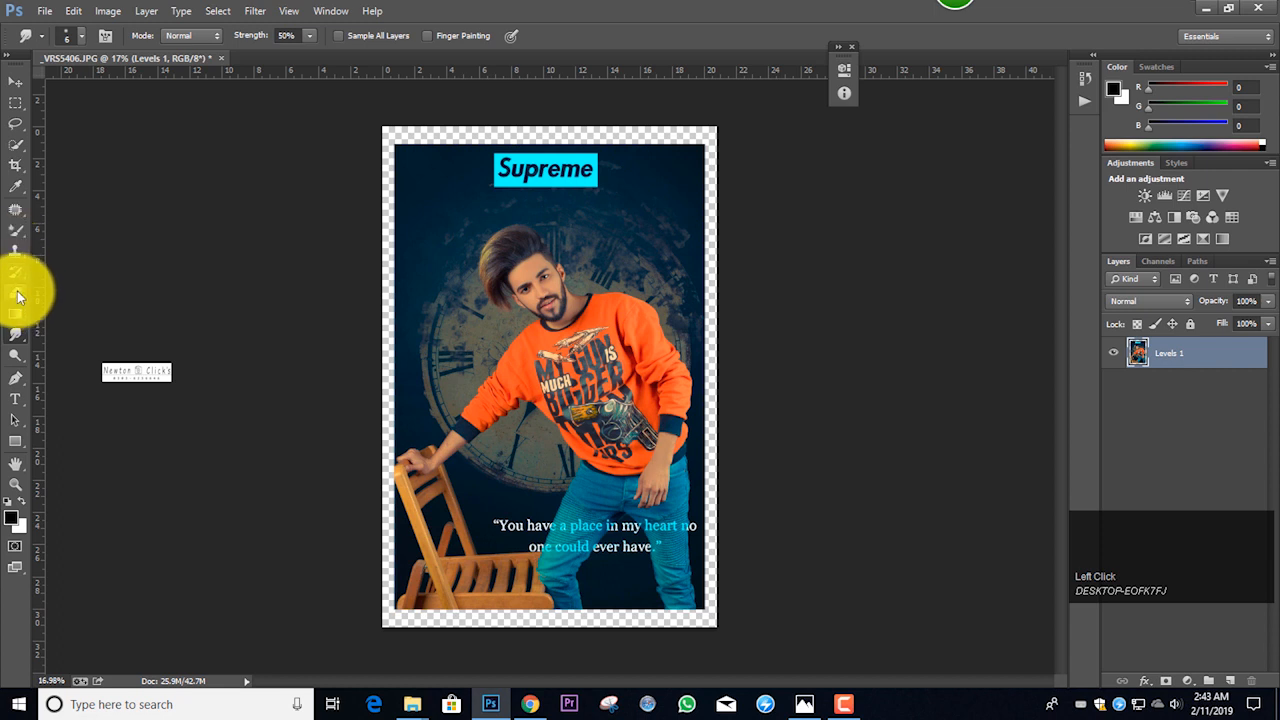
key(ctrl+z)
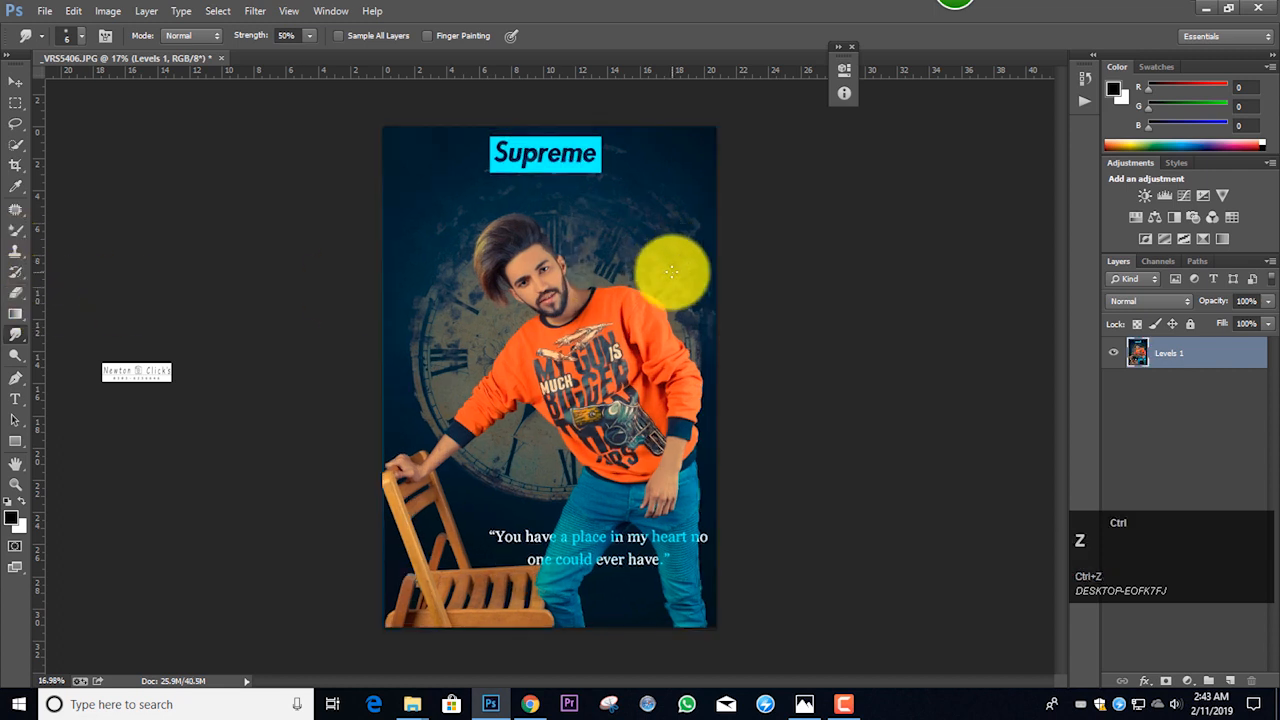
key(ctrl+alt+z)
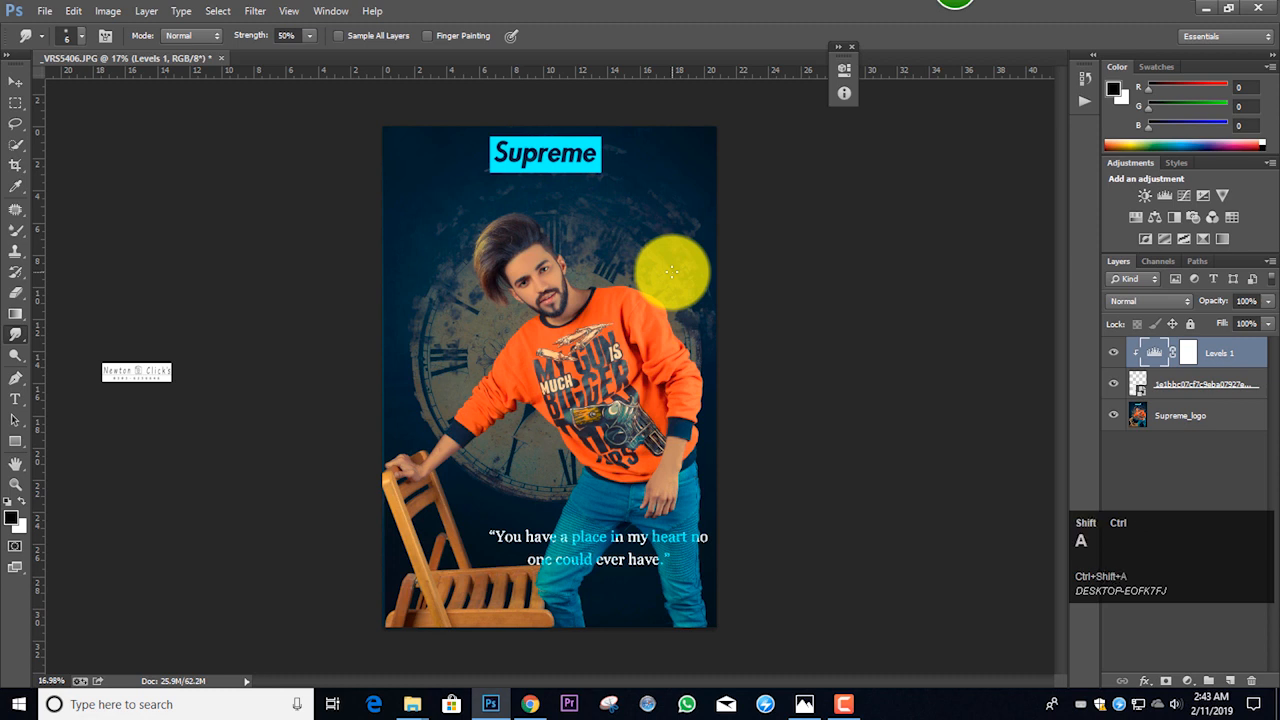
key(ctrl+shift+z)
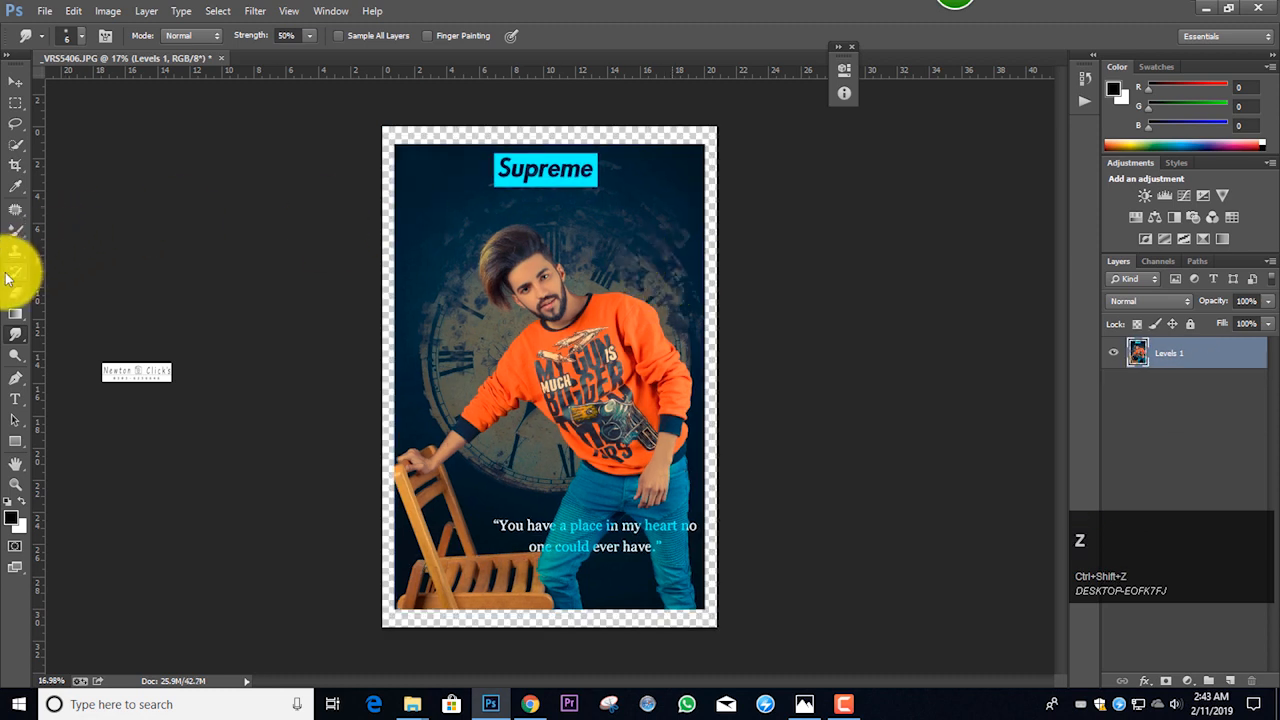
Fill the transparent border around the photo with white using the Paint Bucket tool.
right_click(16, 317)
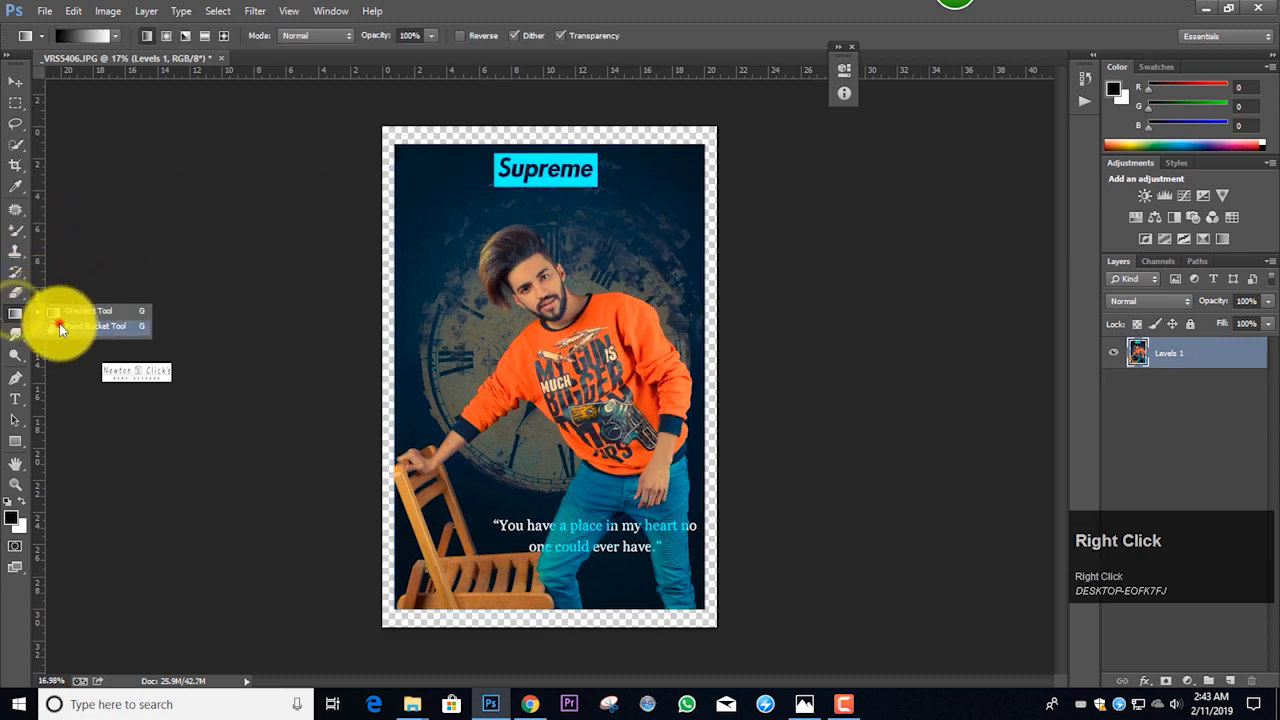
click(60, 327)
key(x)
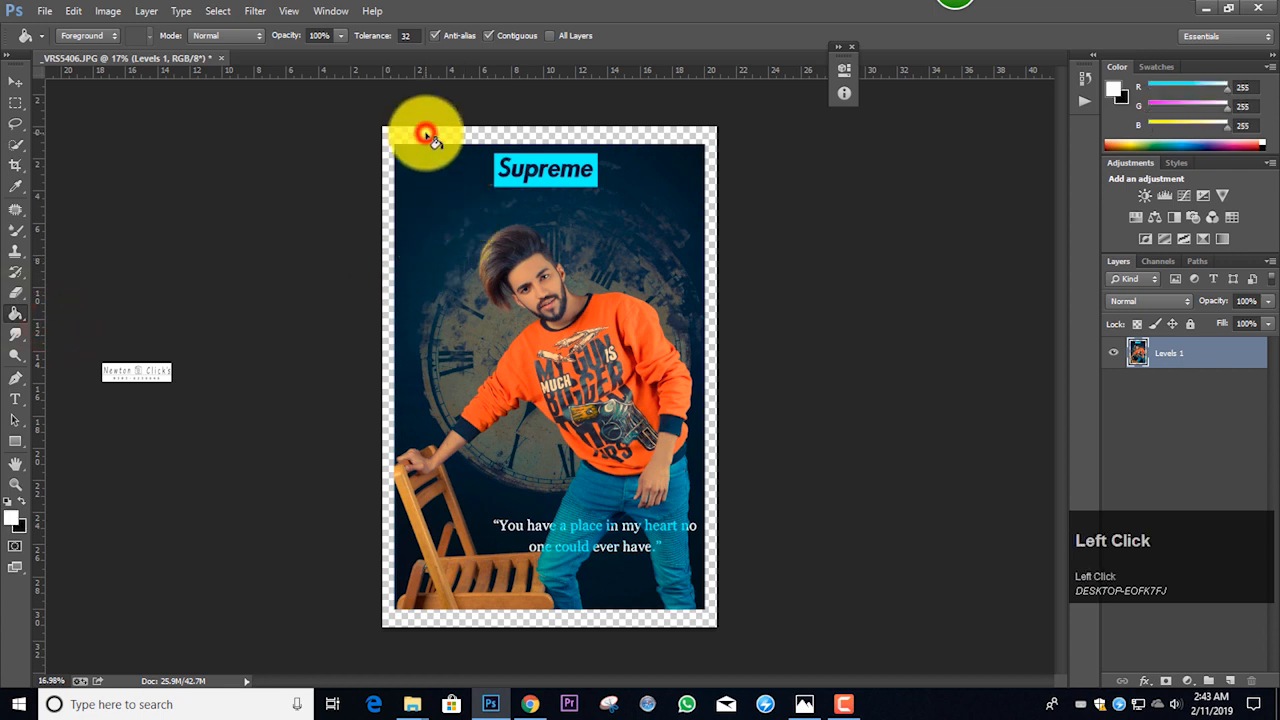
click(427, 134)
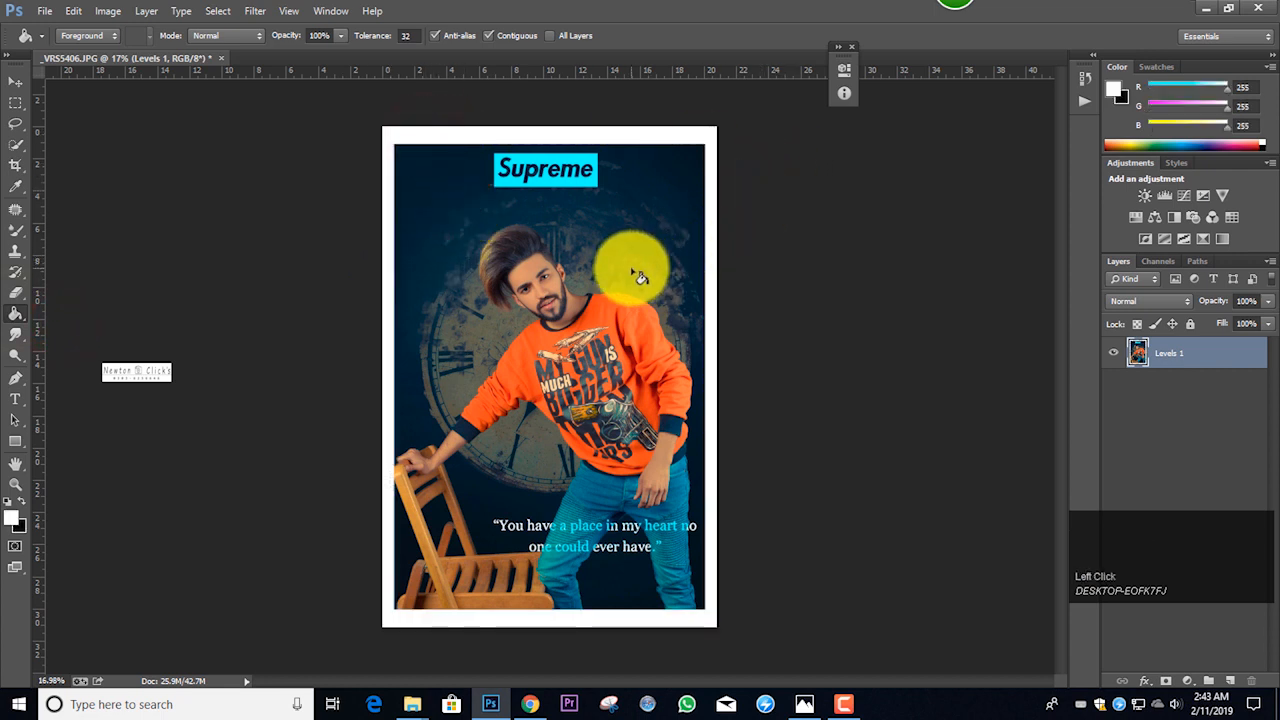
scroll(638, 278, up, 8)
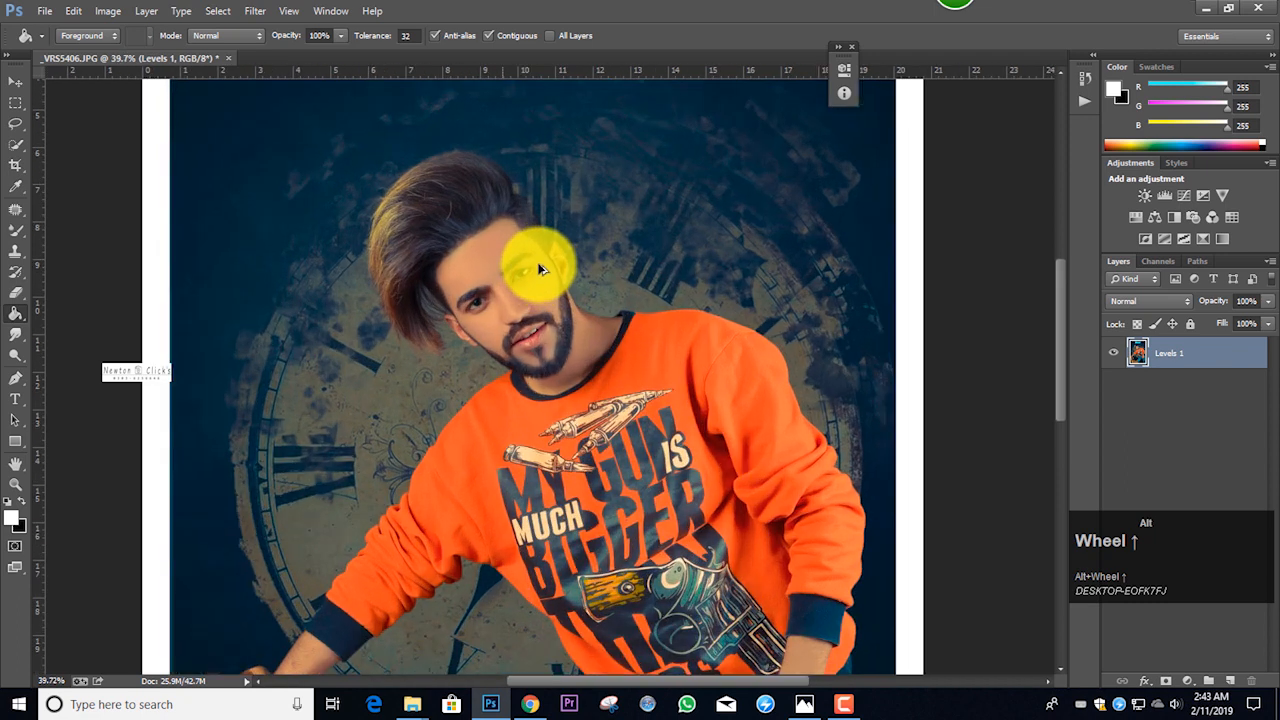
scroll(497, 310, down, 8)
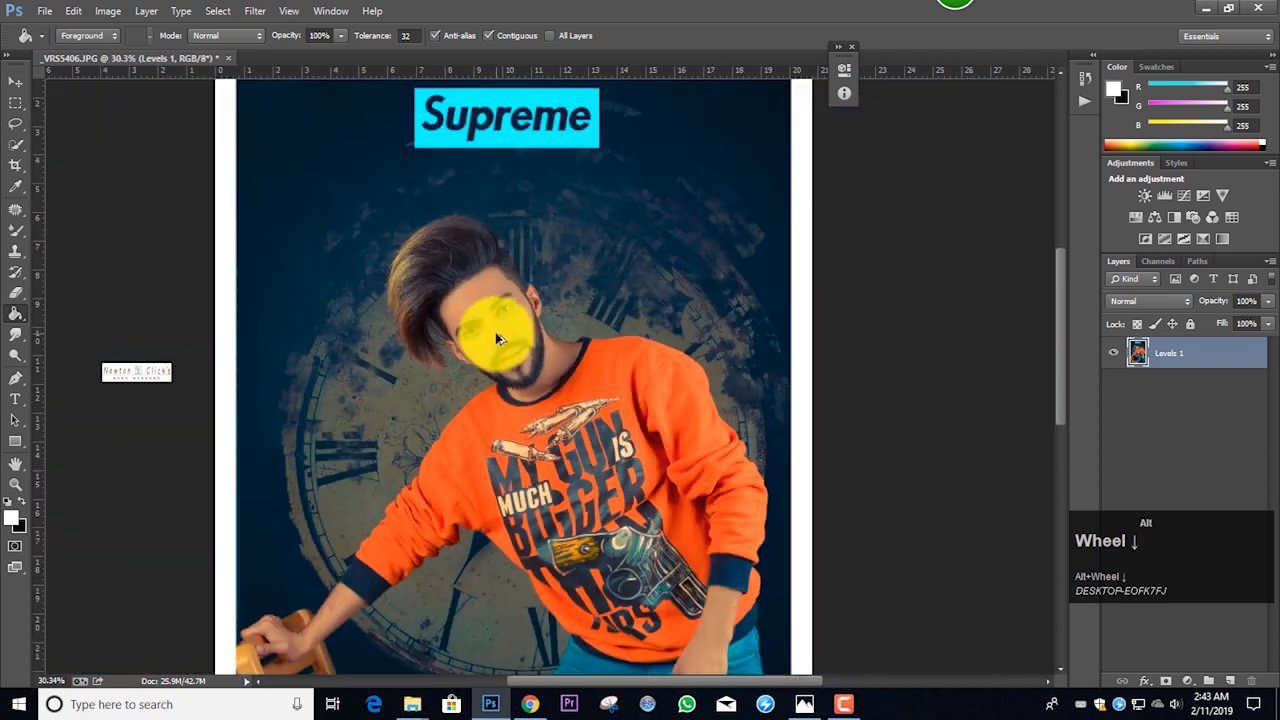